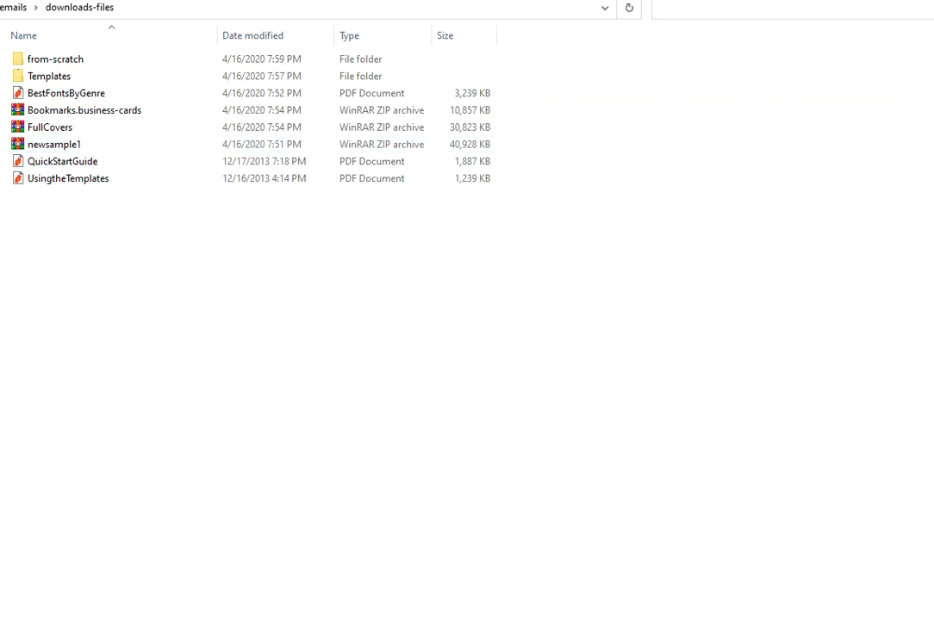
# Open BestFontsByGenre.pdf from the downloads-files folder.
pyautogui.click(80, 94)
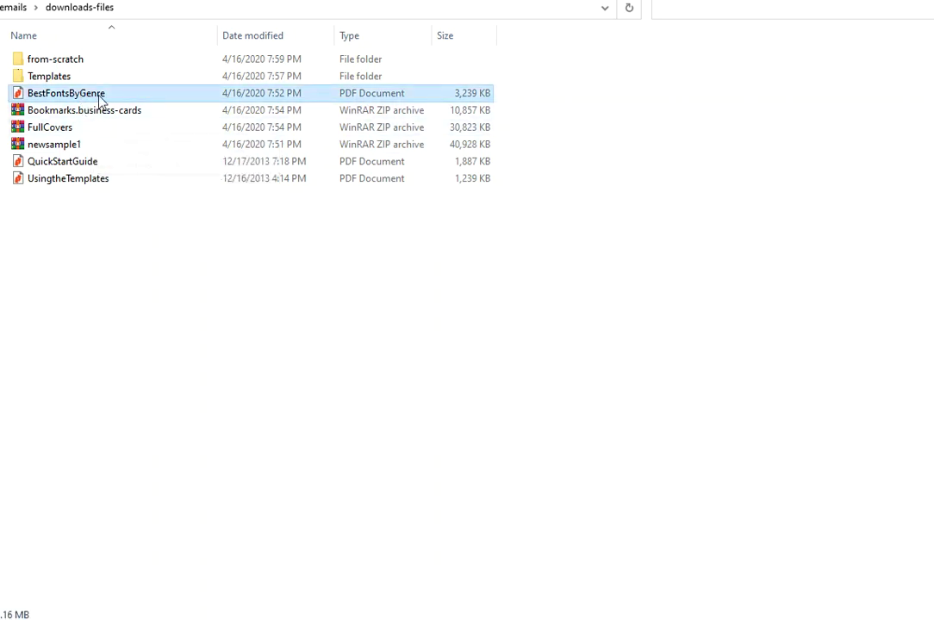
pyautogui.doubleClick(80, 93)
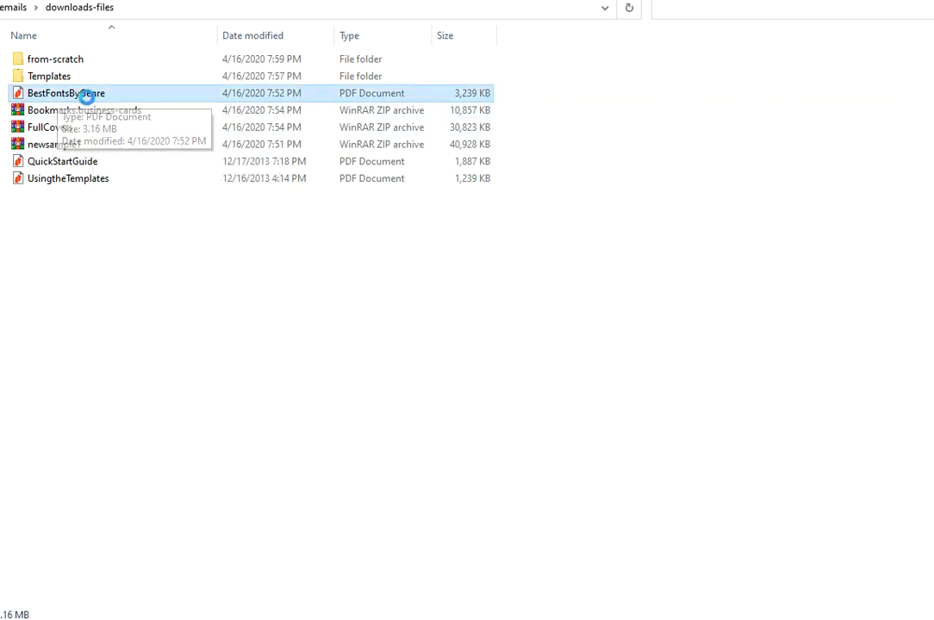
# Browse the Best Fonts by Genre pages, close the PDF, and enter the Templates folder.
pyautogui.scroll(-3, 255, 206)
pyautogui.scroll(-3, 302, 233)
pyautogui.scroll(-3, 304, 234)
pyautogui.scroll(-3, 303, 233)
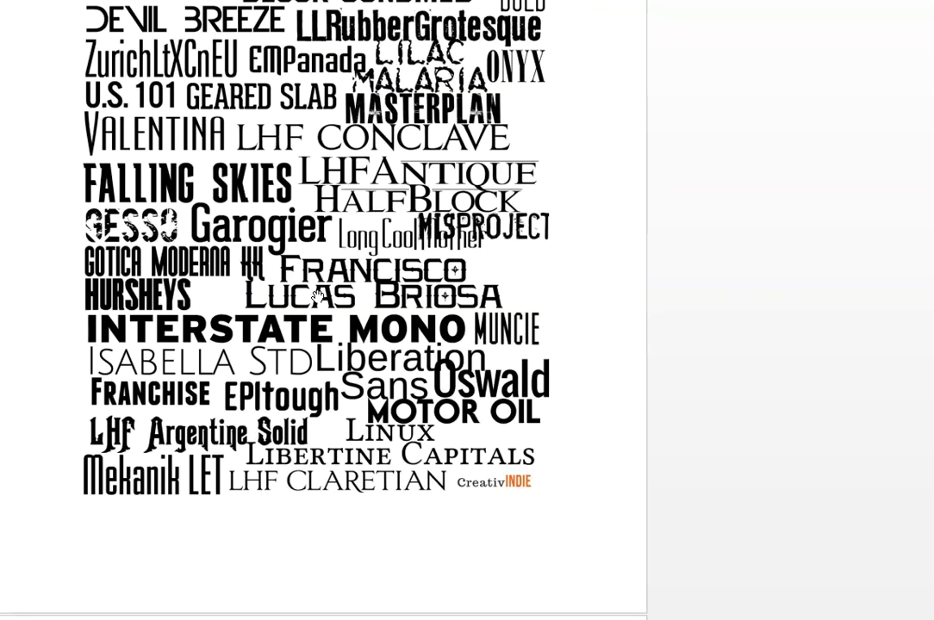
pyautogui.hotkey('alt', 'F4')
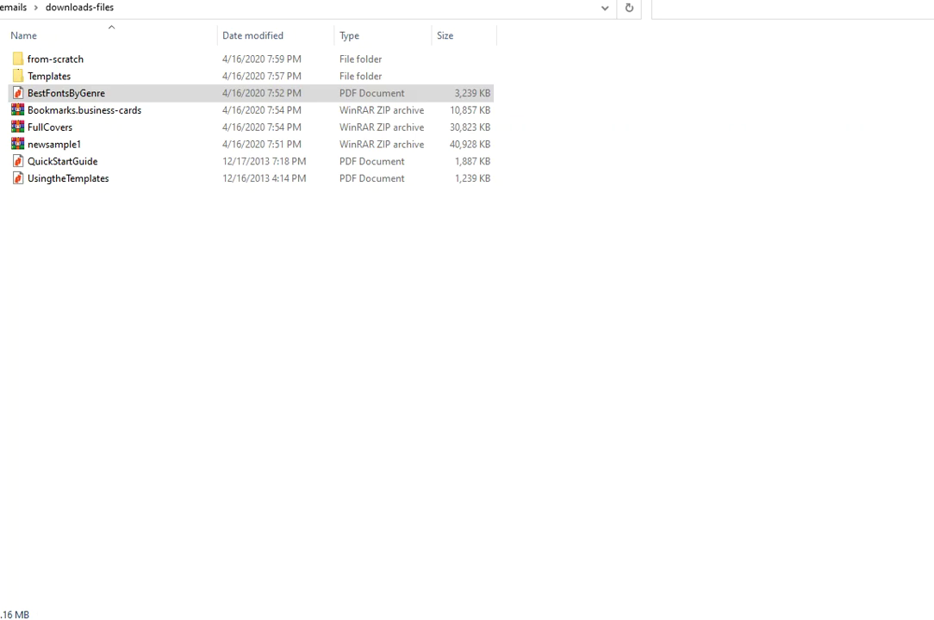
pyautogui.doubleClick(68, 79)
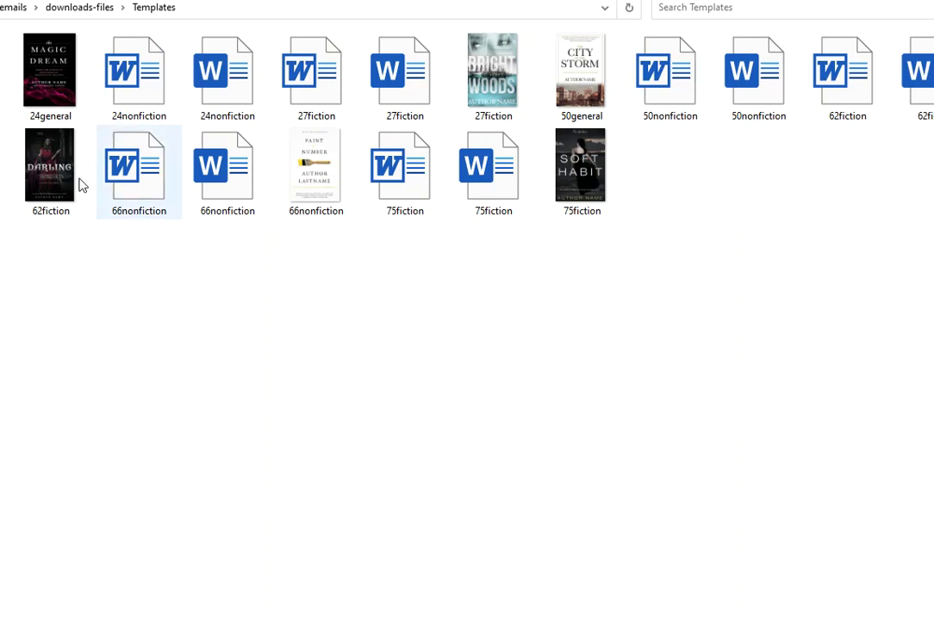
# Preview the template cover images as a full-screen slideshow starting from 24general.
pyautogui.click(45, 70)
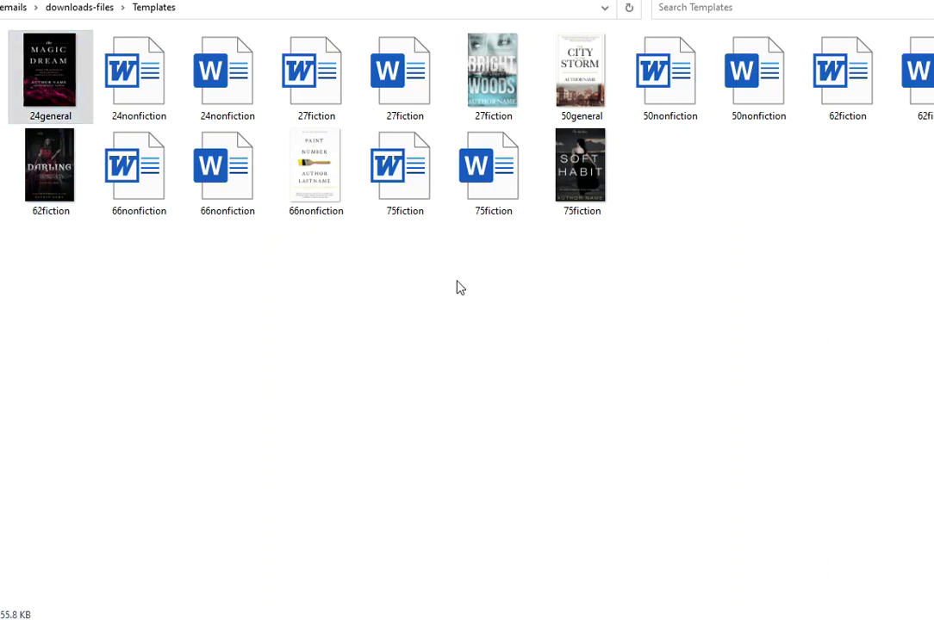
pyautogui.press('Return')
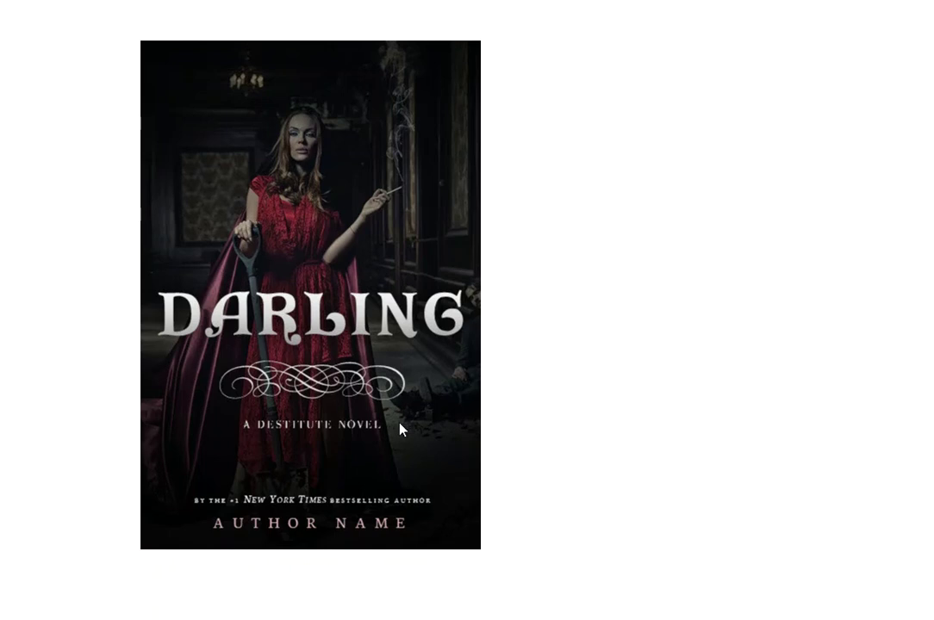
pyautogui.press('Escape')
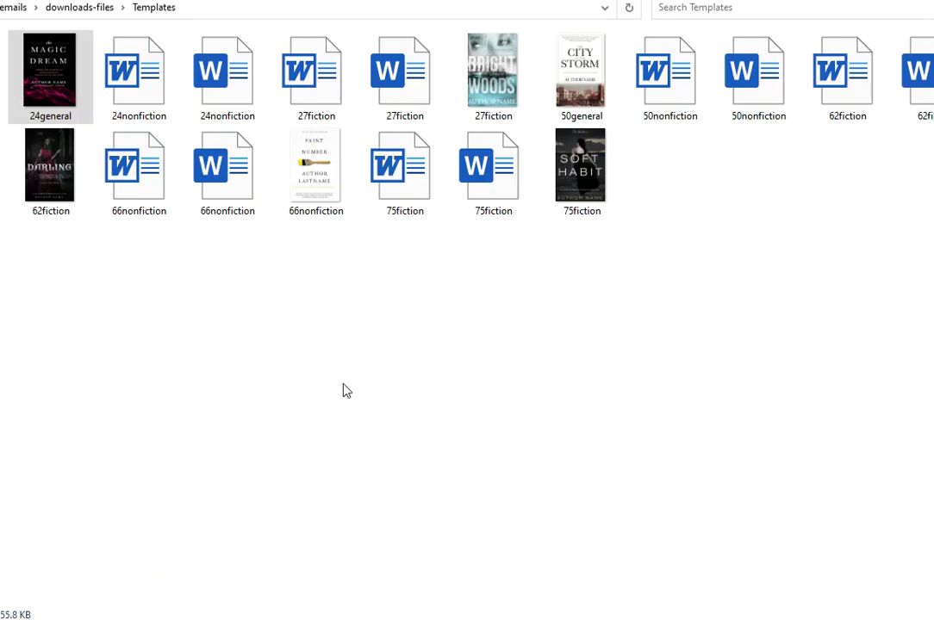
# Select the 66nonfiction cover and show the Templates folder as extra large icons.
pyautogui.click(323, 183)
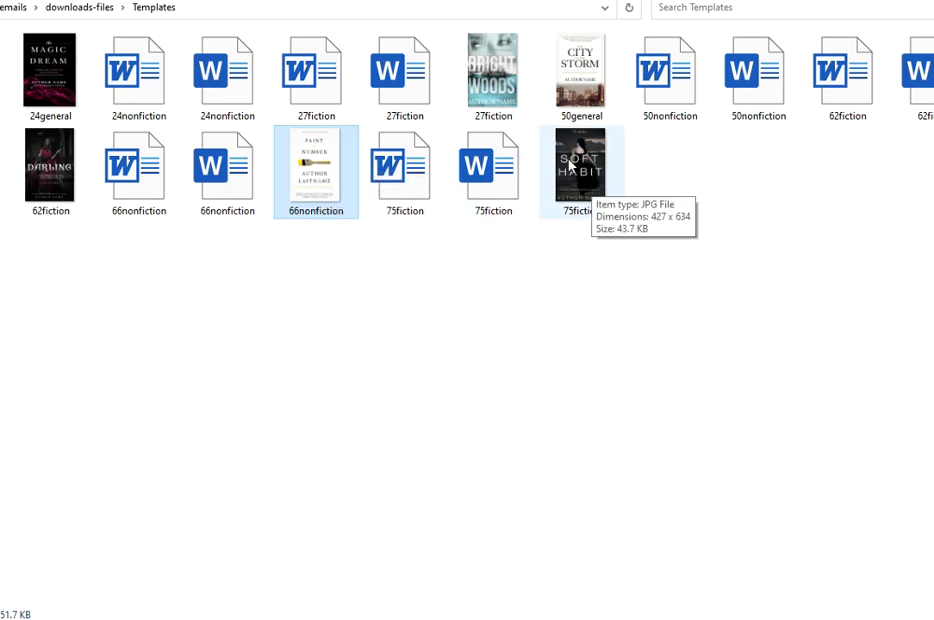
pyautogui.click(575, 92)
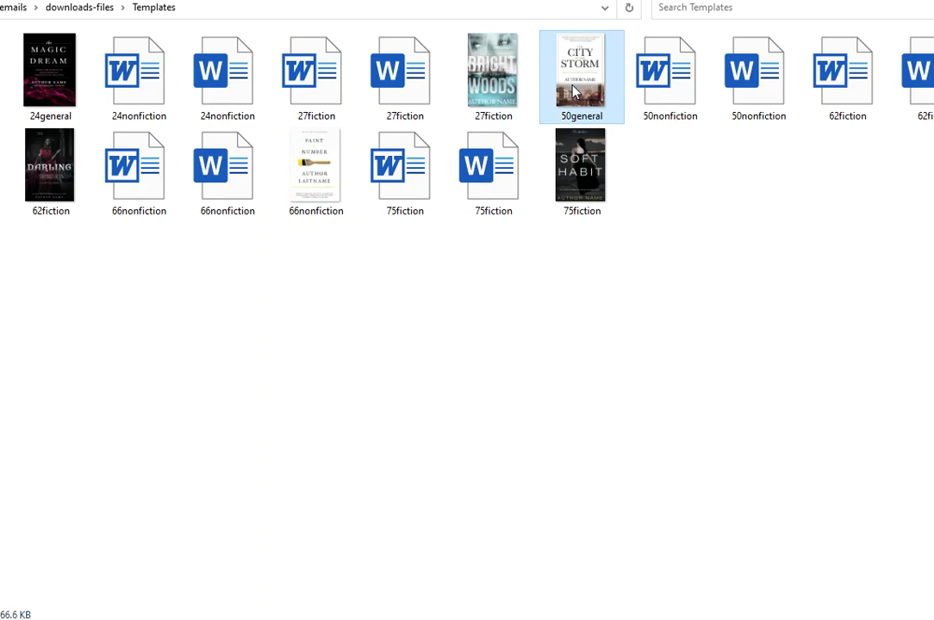
pyautogui.click(332, 192)
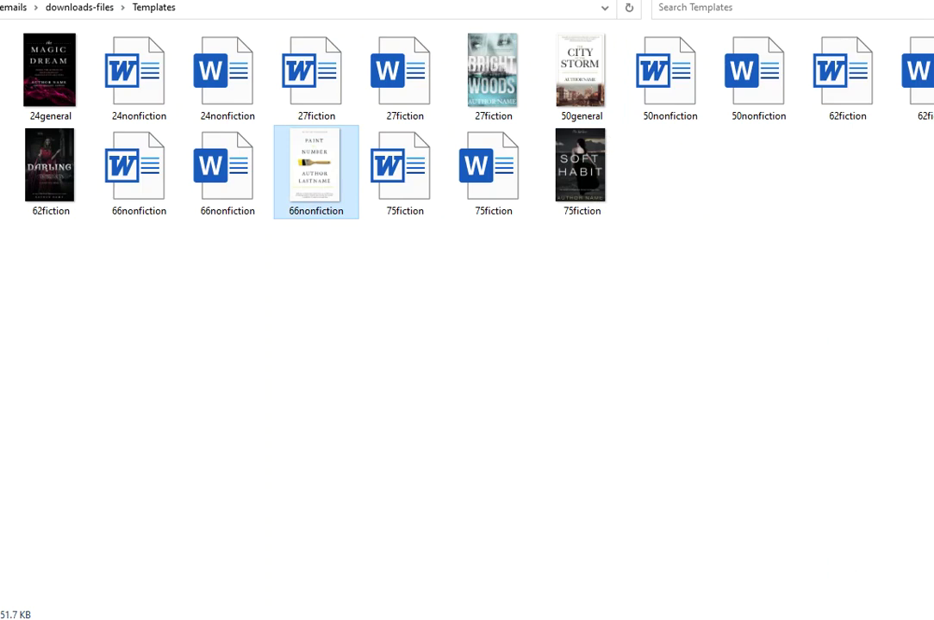
pyautogui.hotkey('ctrl', 'shift', '1')
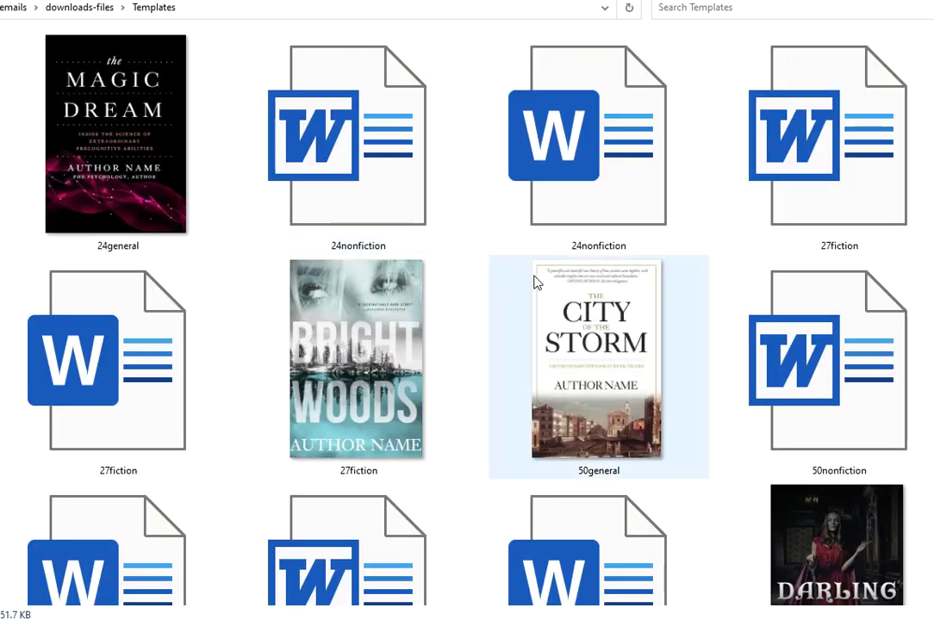
# Open the 66nonfiction Word template beside the Paint by Number cover in Word.
pyautogui.scroll(-1, 592, 404)
pyautogui.scroll(-2, 593, 379)
pyautogui.scroll(1, 592, 359)
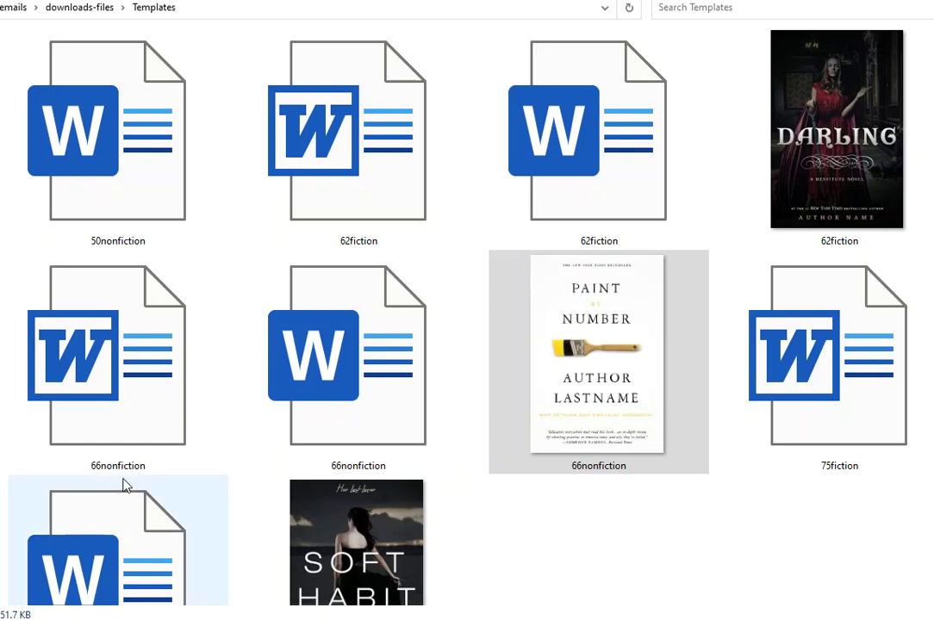
pyautogui.click(397, 293)
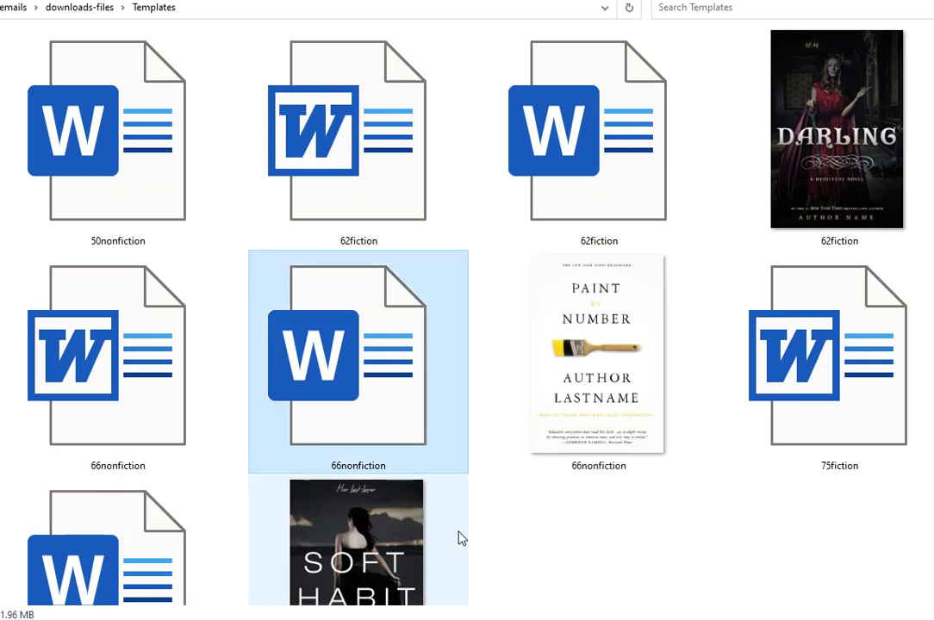
pyautogui.doubleClick(285, 383)
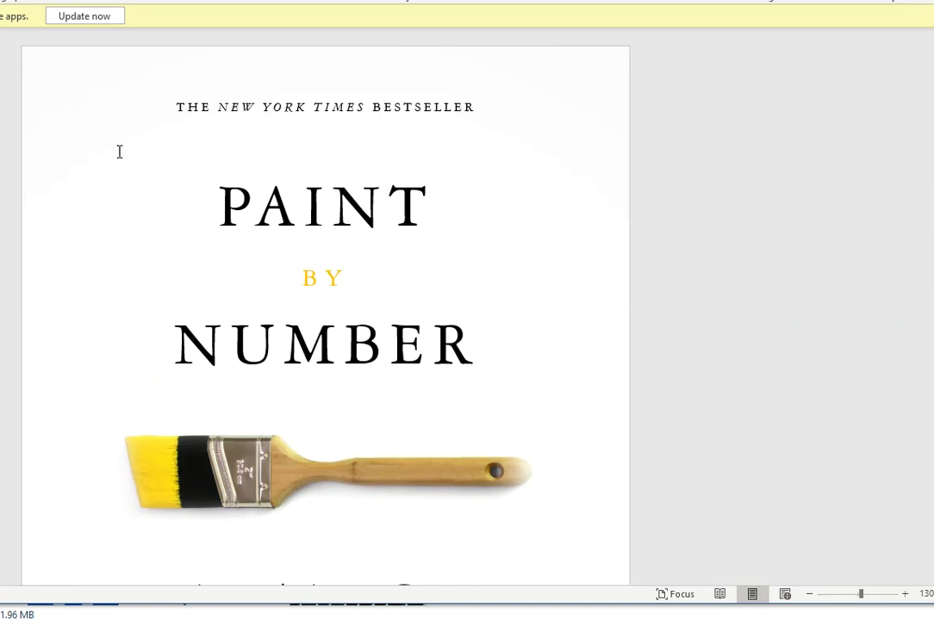
pyautogui.click(224, 343)
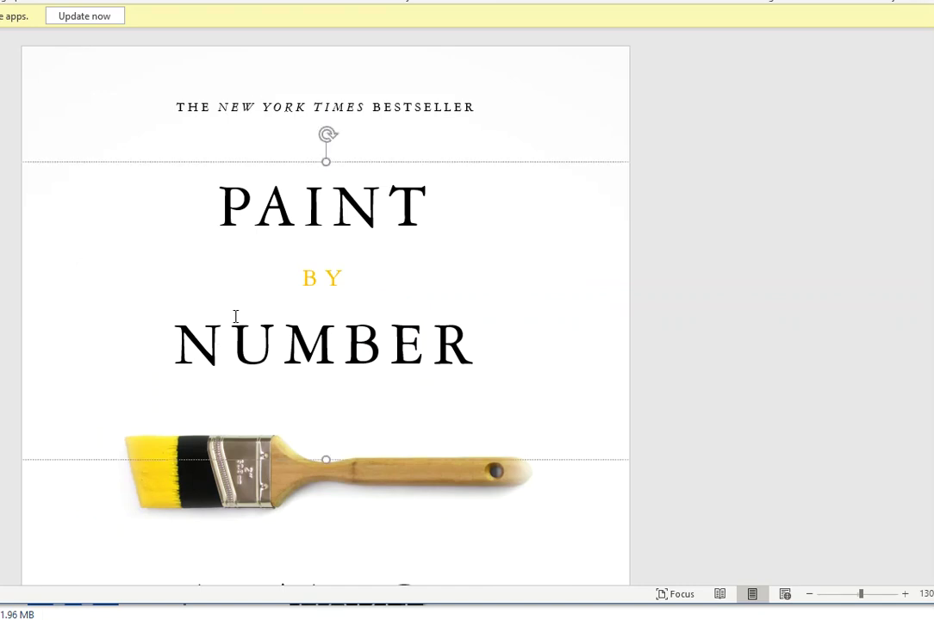
pyautogui.click(476, 345)
pyautogui.keyDown('shift'); pyautogui.click(204, 189); pyautogui.keyUp('shift')
pyautogui.click(247, 228)
pyautogui.press('Down')
pyautogui.press('Down')
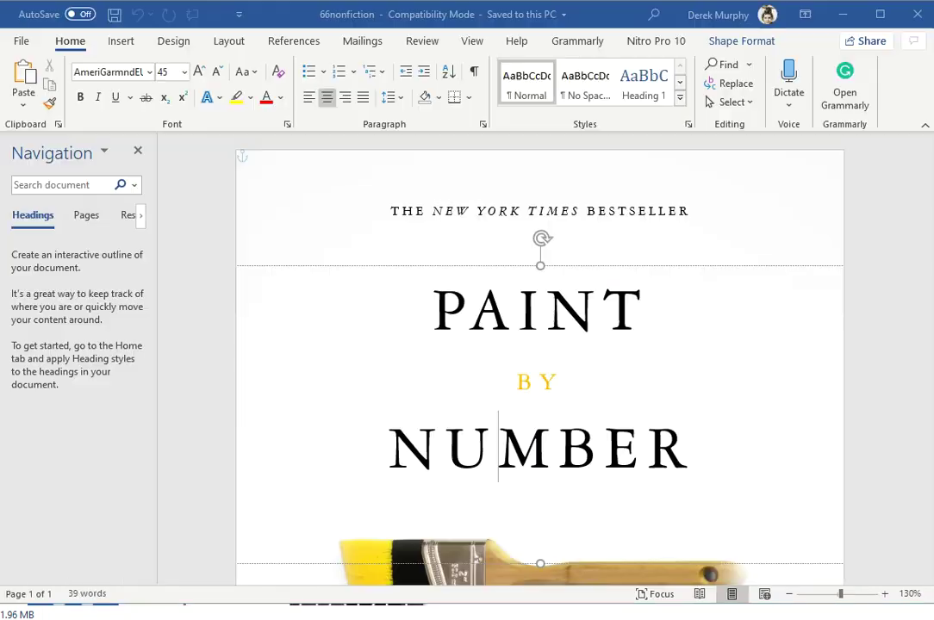
pyautogui.click(79, 72)
pyautogui.click(78, 72)
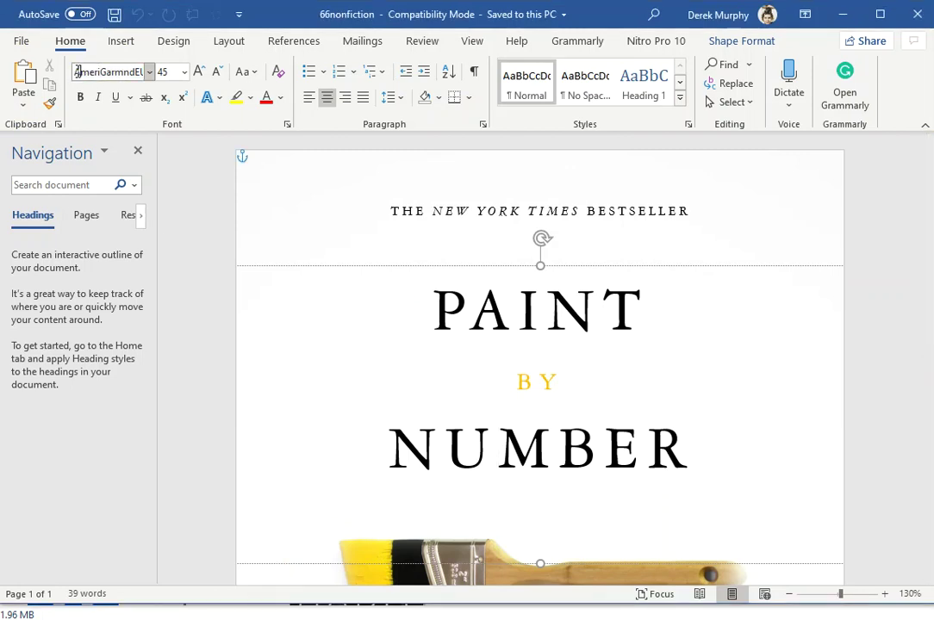
pyautogui.click(607, 440)
pyautogui.moveTo(705, 442); pyautogui.dragTo(348, 442)
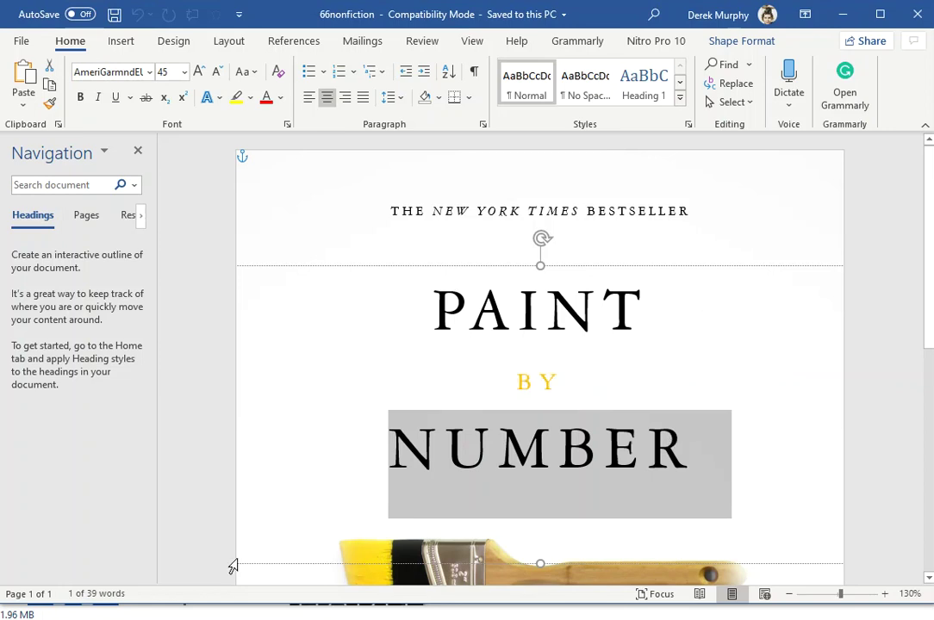
pyautogui.click(306, 521)
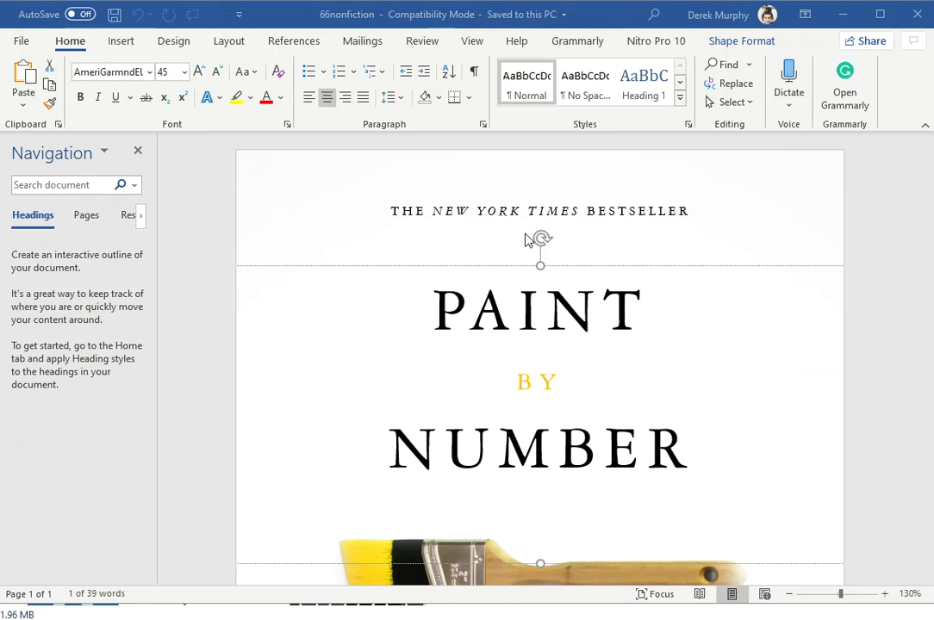
pyautogui.click(479, 310)
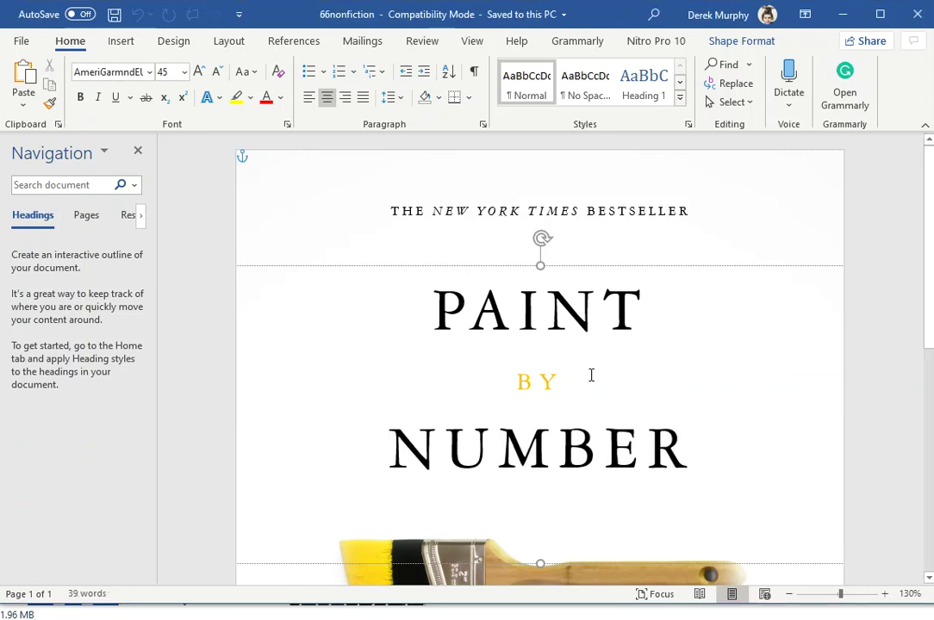
pyautogui.click(331, 538)
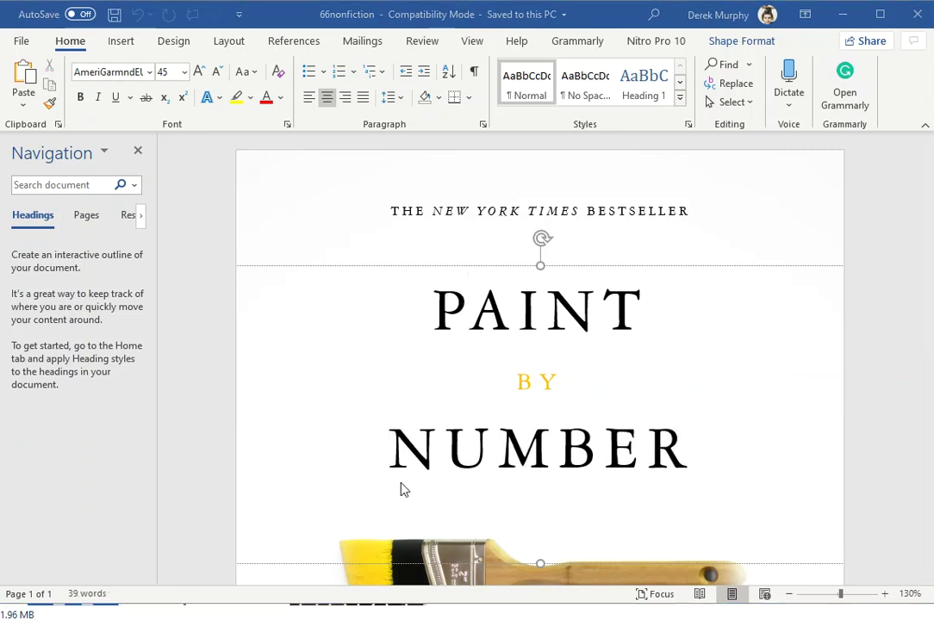
pyautogui.click(434, 448)
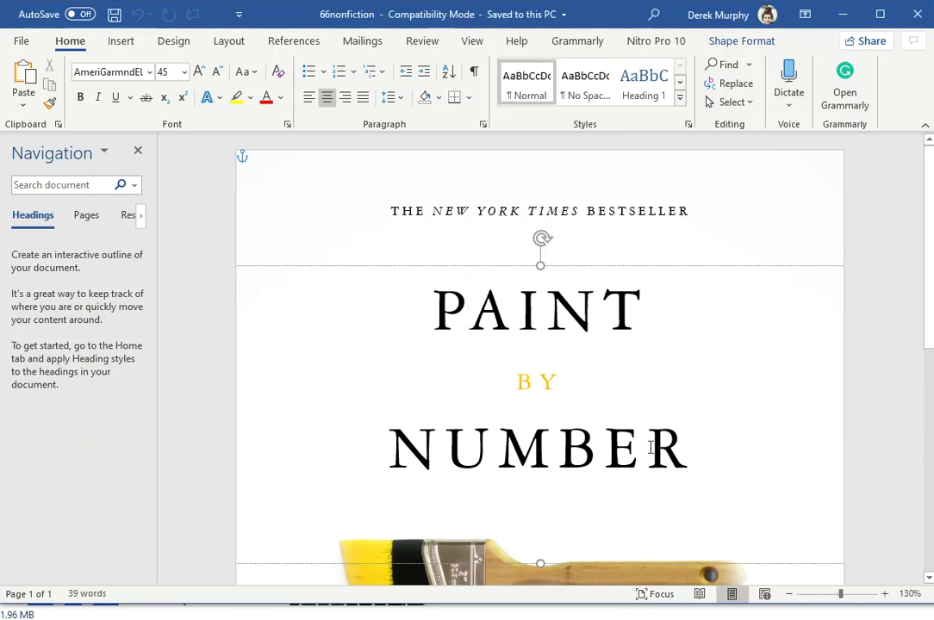
pyautogui.scroll(-2, 648, 412)
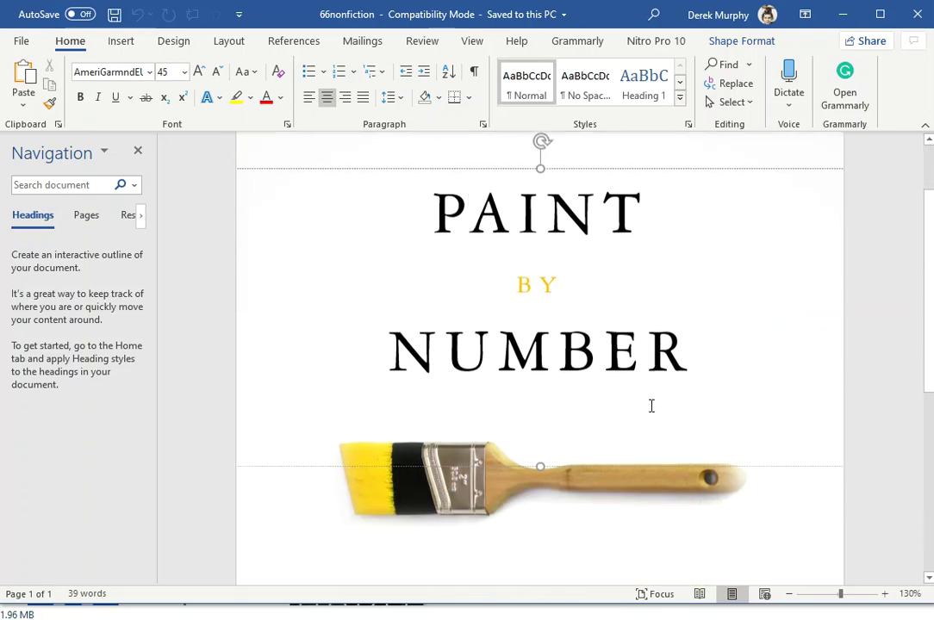
pyautogui.scroll(-3, 651, 409)
pyautogui.scroll(3, 651, 408)
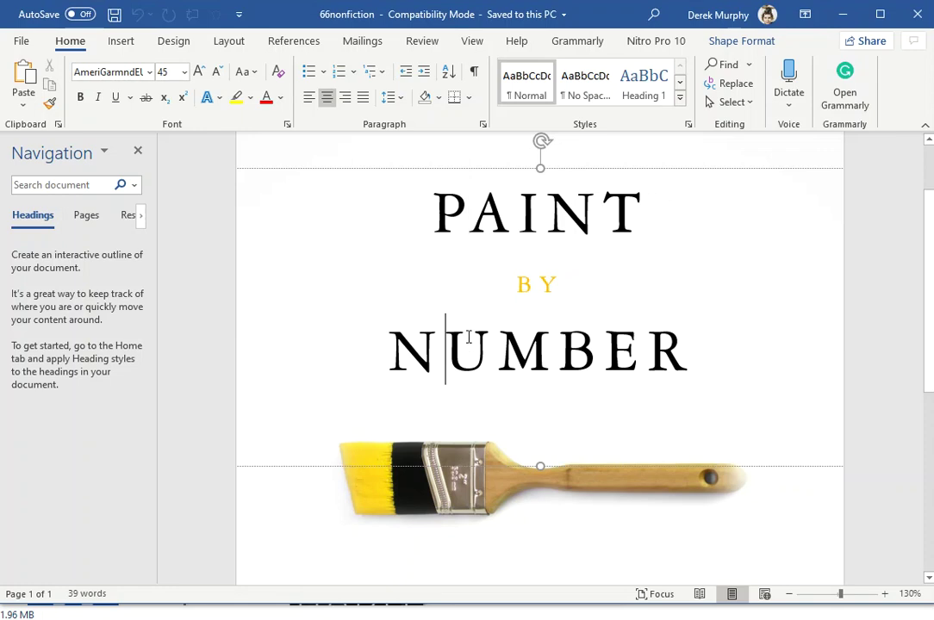
# Change the whole PAINT BY NUMBER title's font from AmeriGarmnd to Times New Roman.
pyautogui.click(438, 215)
pyautogui.click(120, 72)
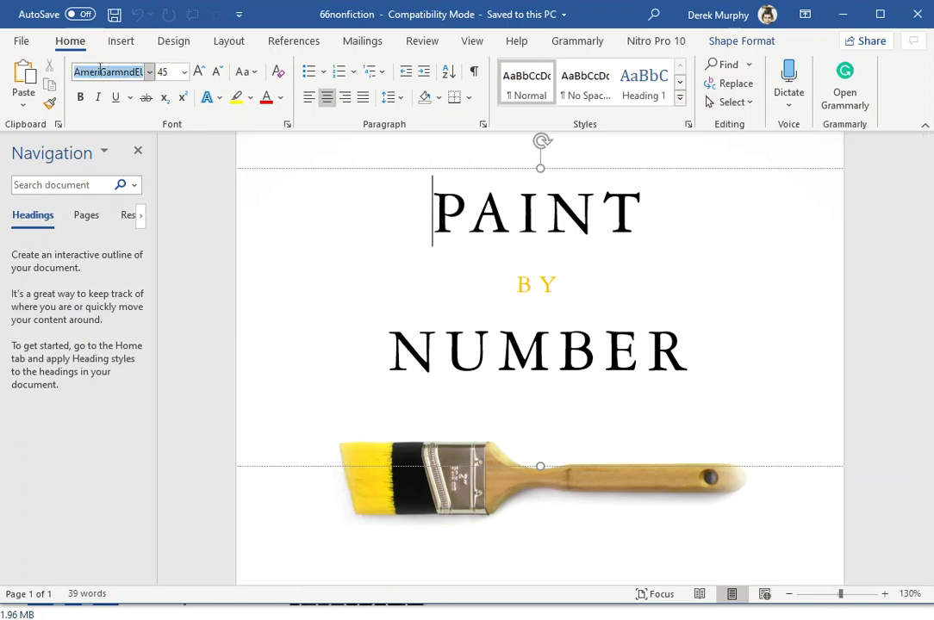
pyautogui.write('Times New Rom')
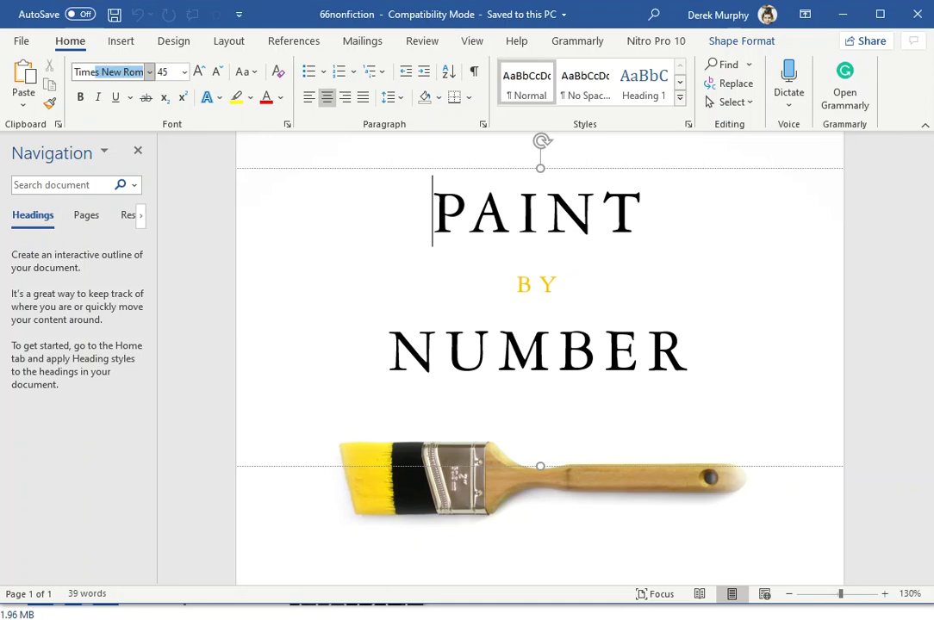
pyautogui.click(359, 214)
pyautogui.click(710, 362)
pyautogui.hotkey('ctrl', 'a')
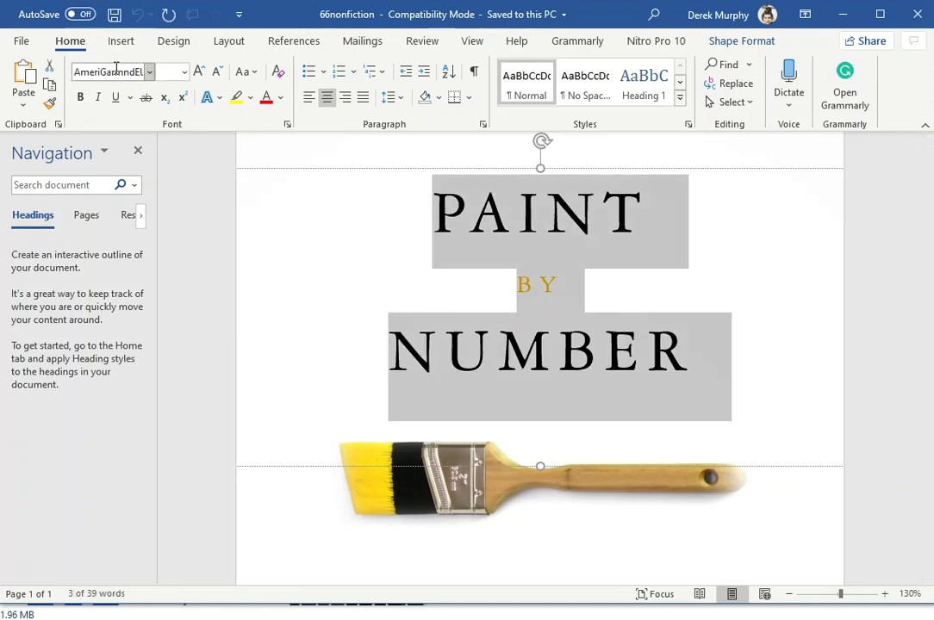
pyautogui.click(115, 67)
pyautogui.write('Times New Rom')
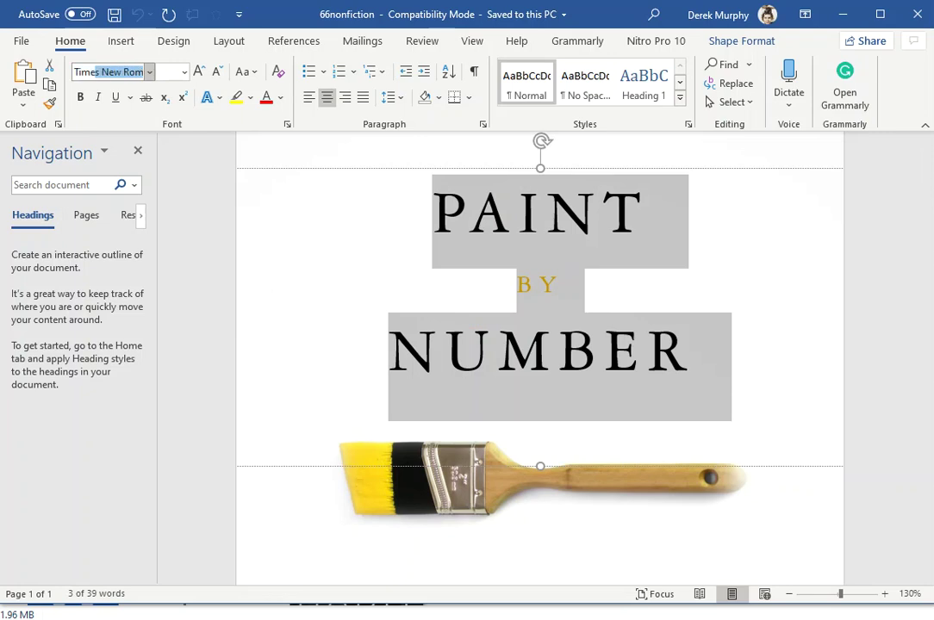
pyautogui.press('Return')
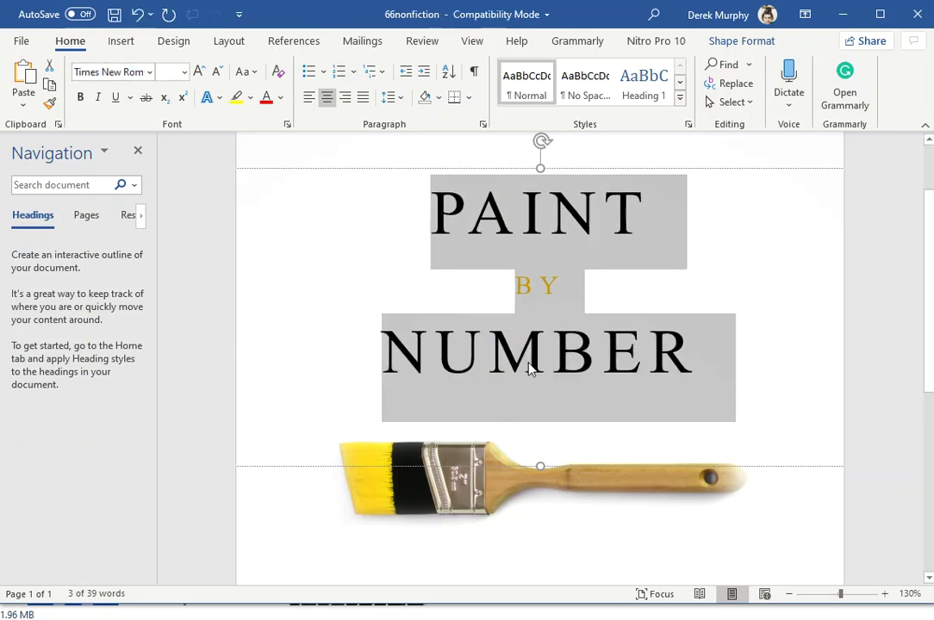
pyautogui.click(552, 355)
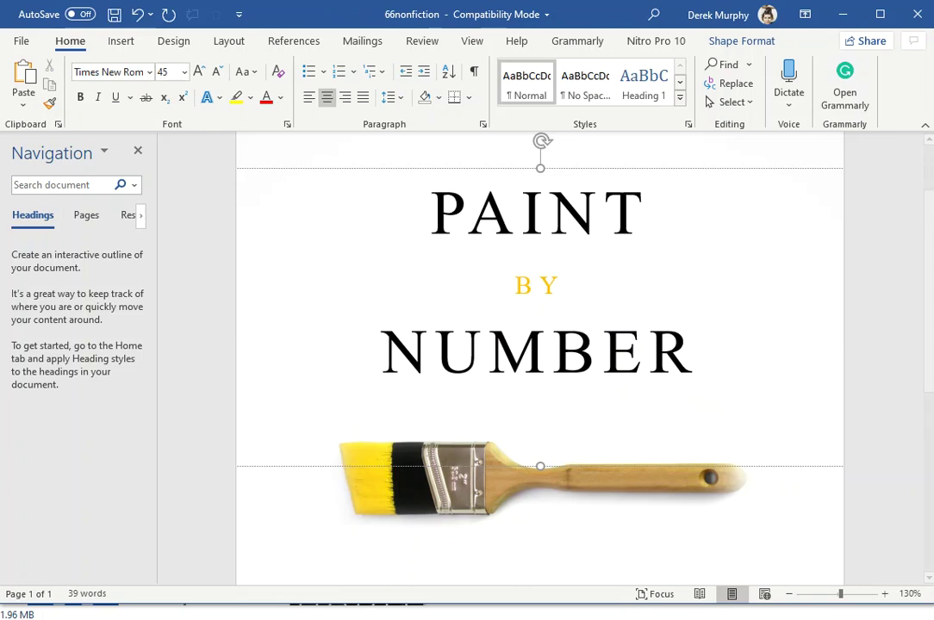
# Set the title words NUMBER and PAINT to 48 pt.
pyautogui.click(434, 353)
pyautogui.moveTo(705, 359); pyautogui.dragTo(381, 371)
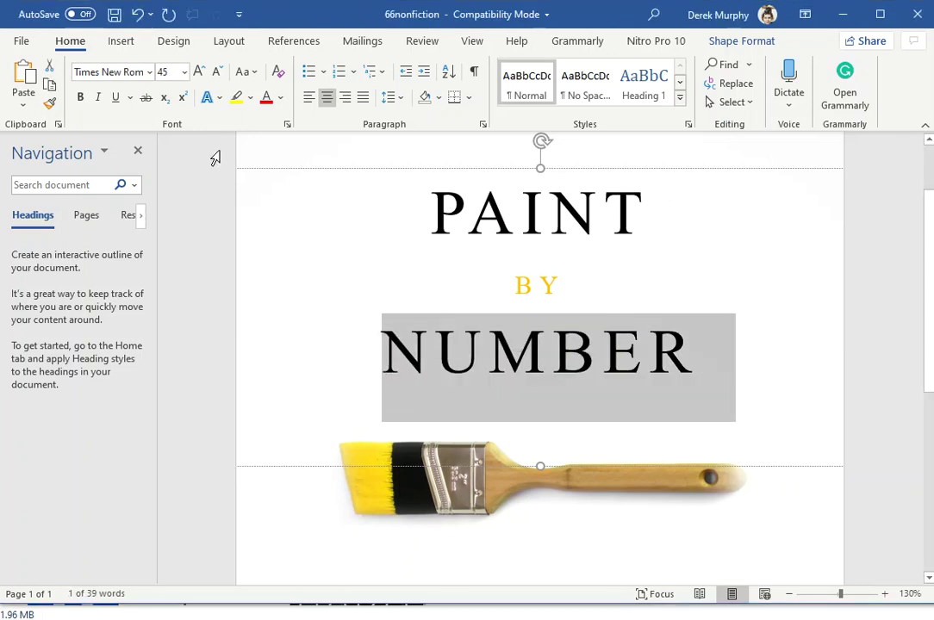
pyautogui.click(185, 75)
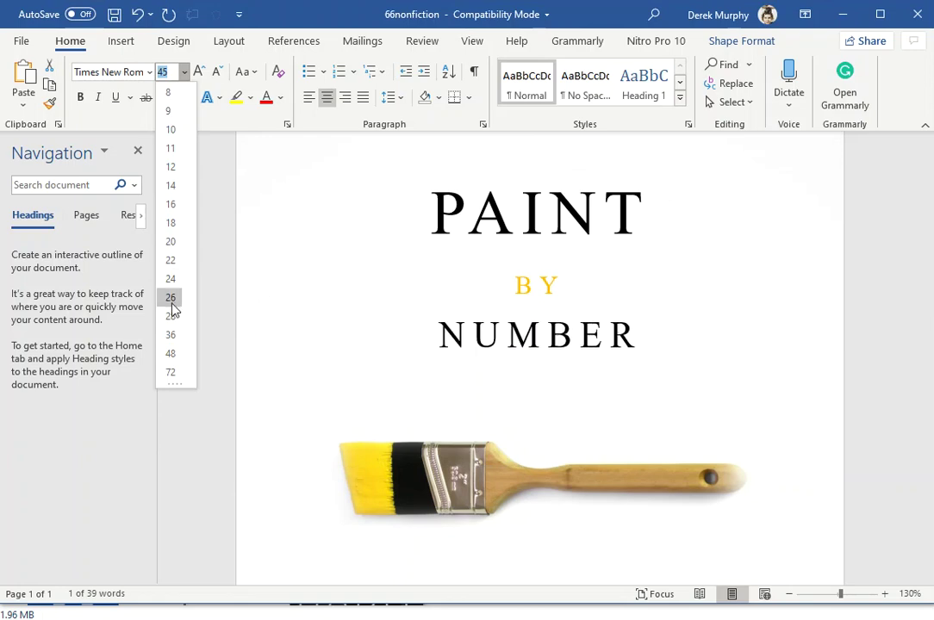
pyautogui.click(172, 360)
pyautogui.moveTo(627, 209); pyautogui.dragTo(367, 210)
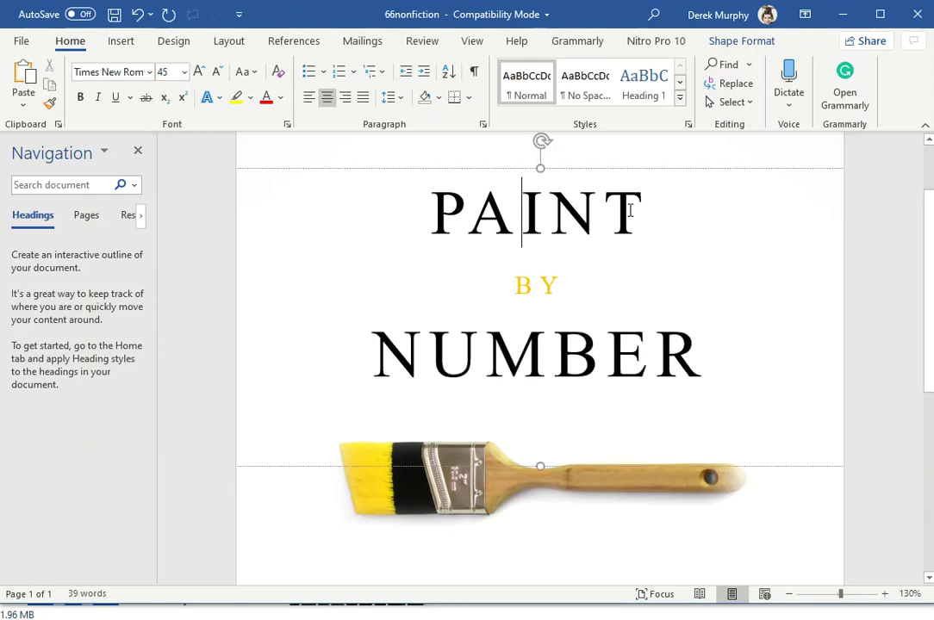
pyautogui.click(184, 71)
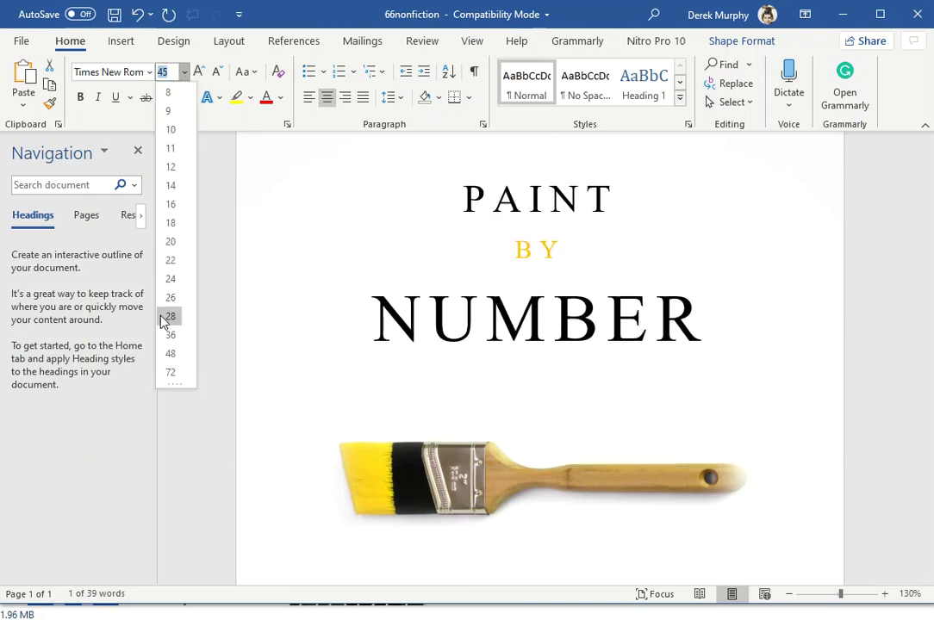
pyautogui.click(171, 354)
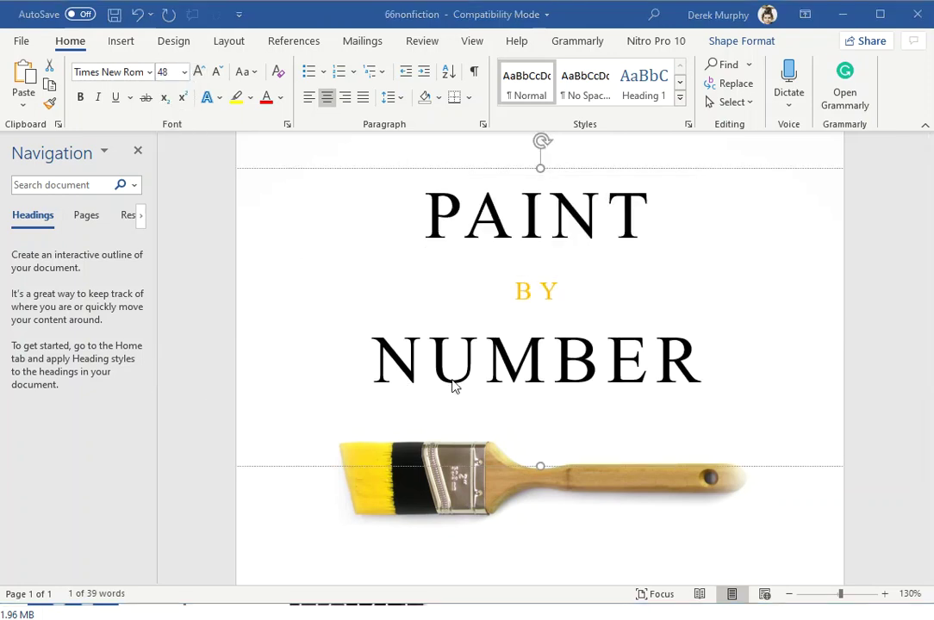
# Change the colour of the word BY from gold to blue.
pyautogui.click(433, 329)
pyautogui.moveTo(573, 290); pyautogui.dragTo(471, 278)
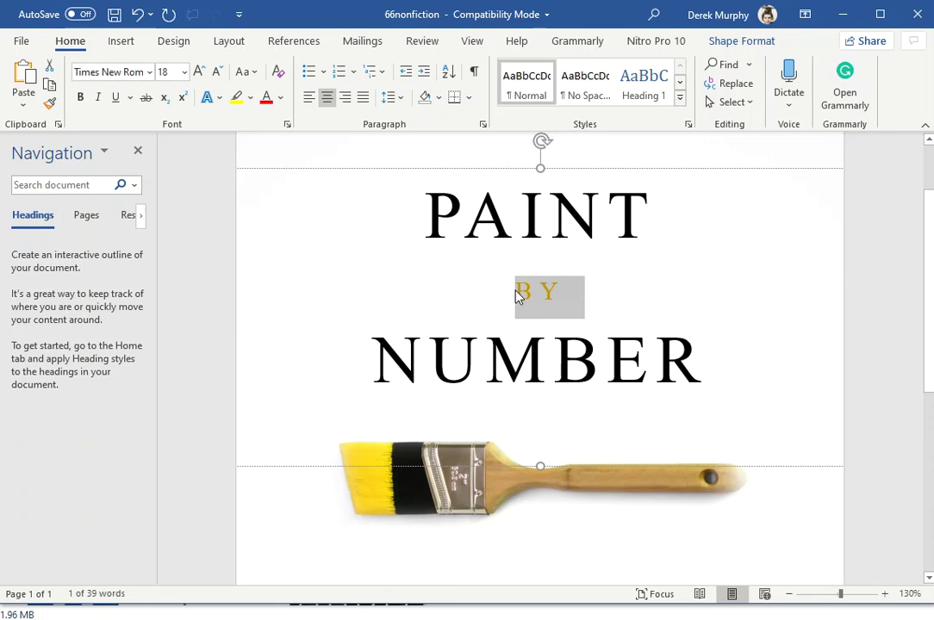
pyautogui.click(281, 102)
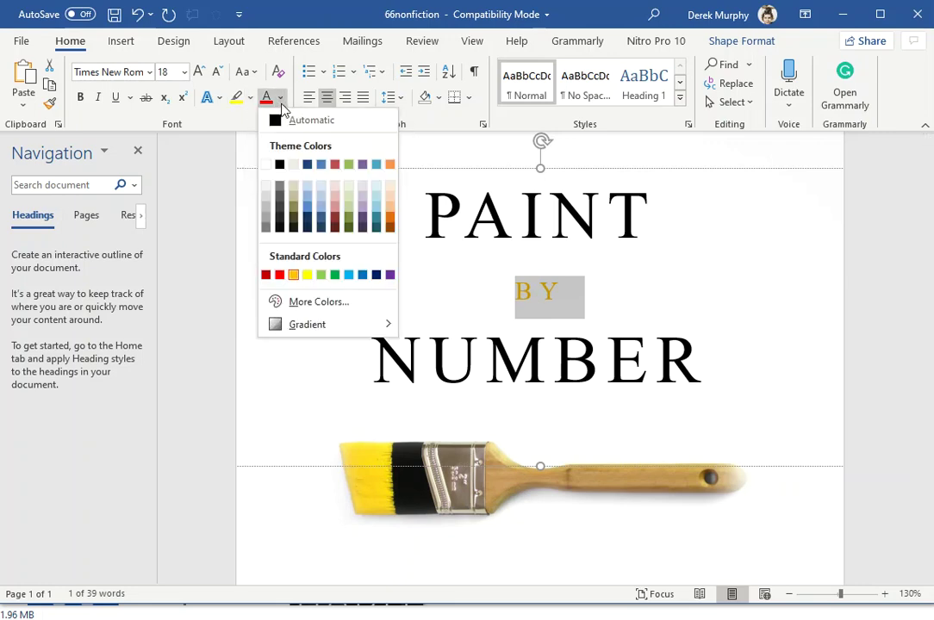
pyautogui.click(362, 274)
pyautogui.click(565, 291)
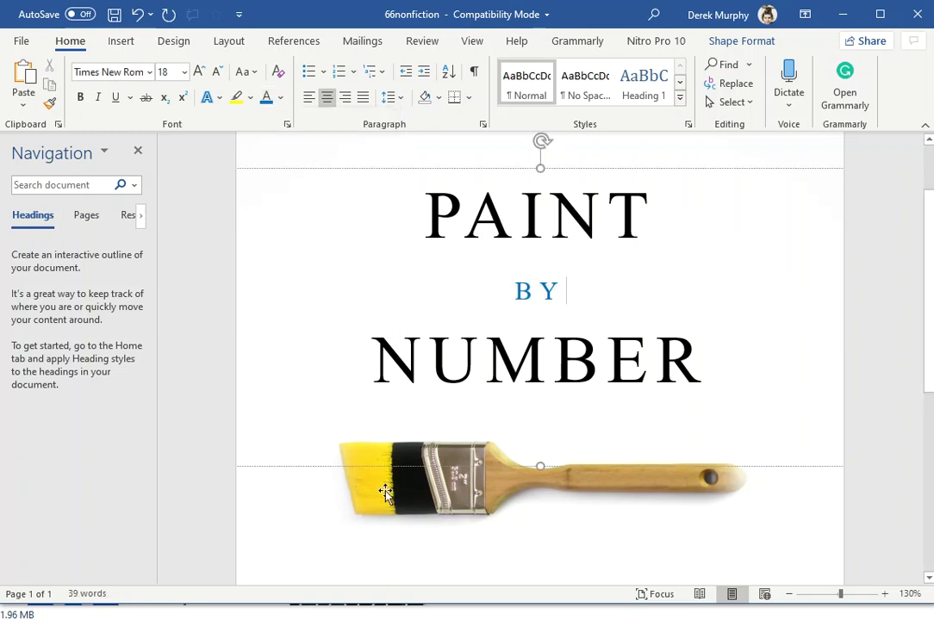
pyautogui.scroll(2, 439, 433)
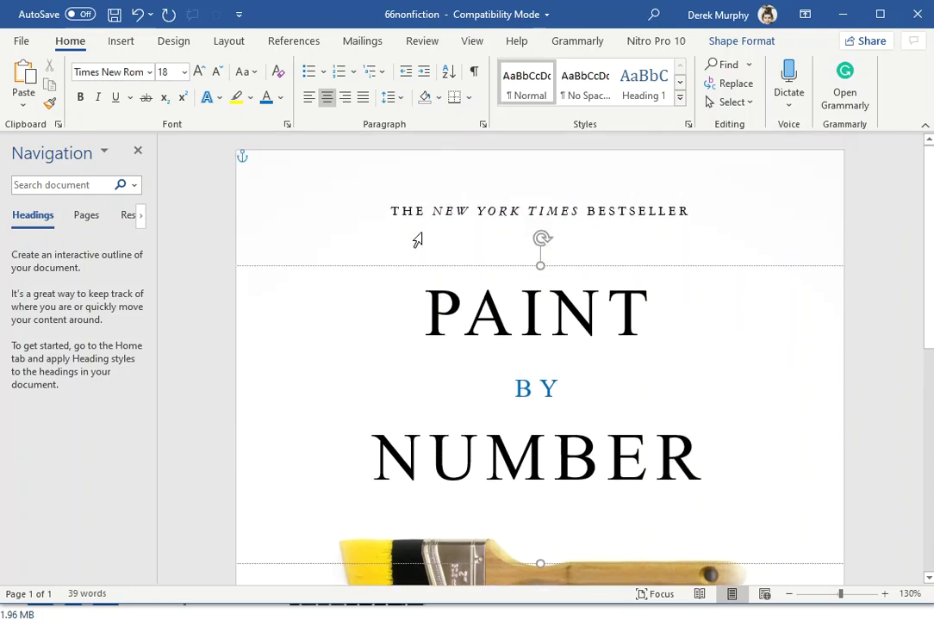
pyautogui.click(429, 211)
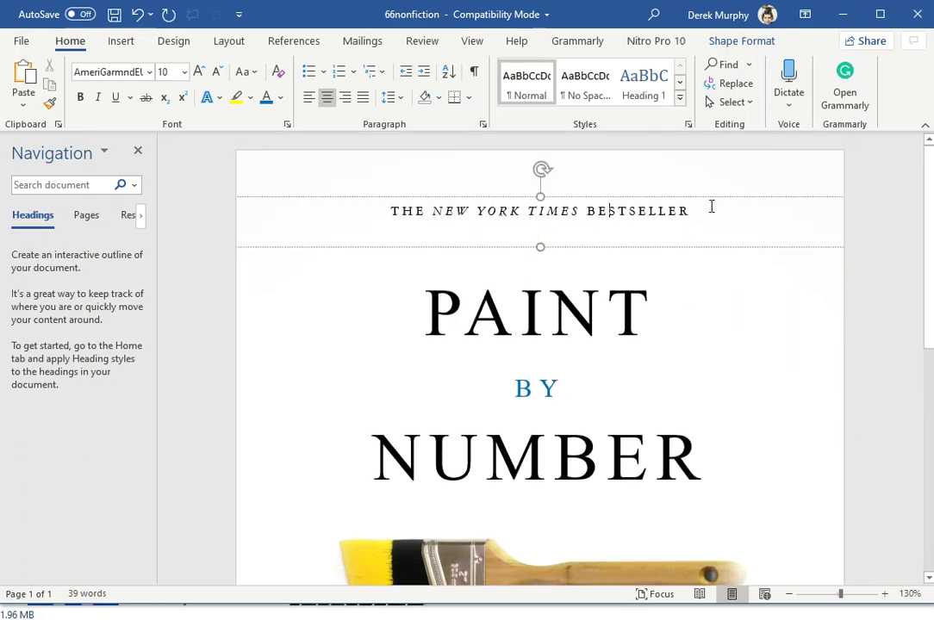
pyautogui.moveTo(712, 207); pyautogui.dragTo(373, 210)
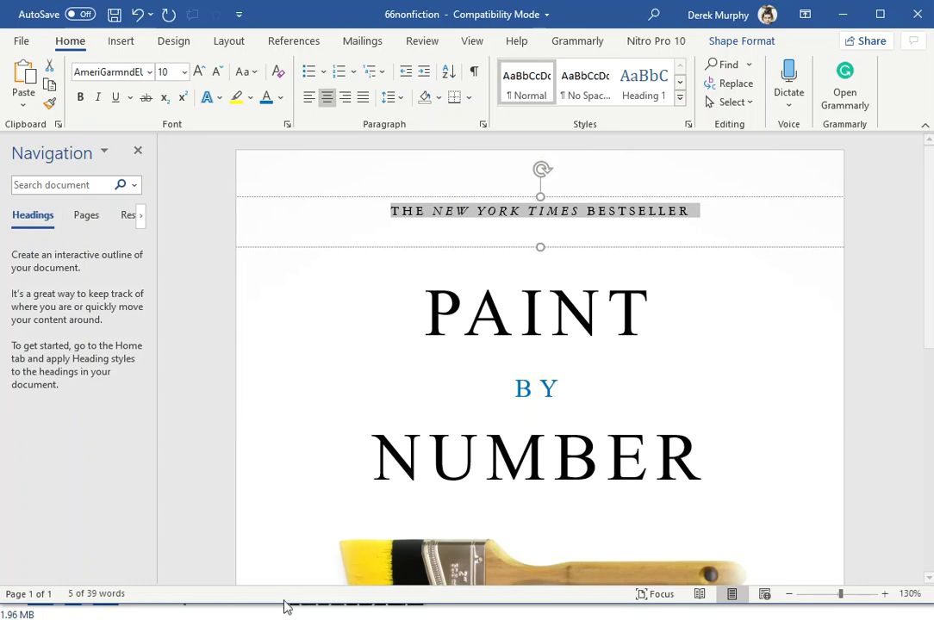
pyautogui.press('Right')
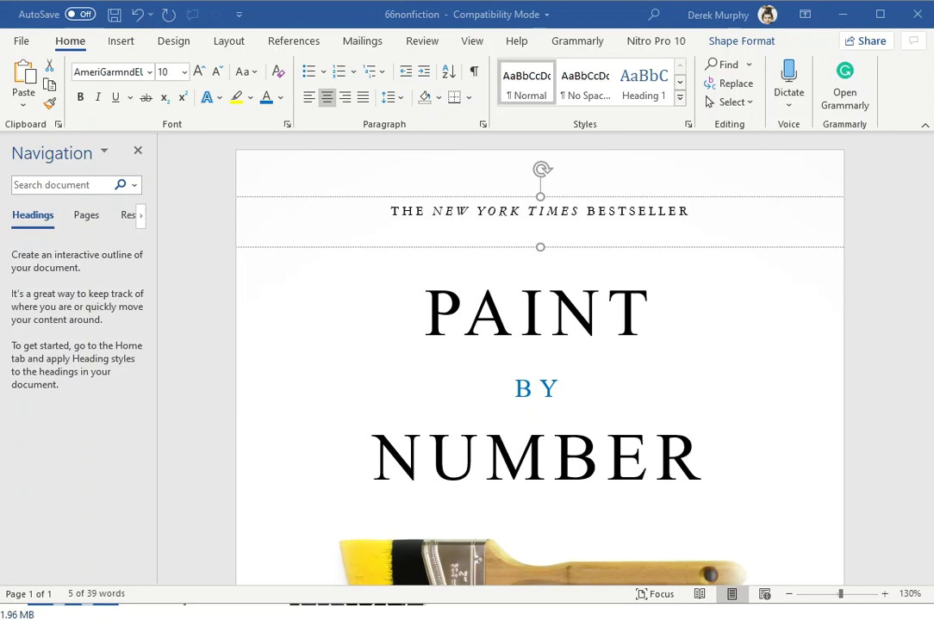
# Delete the THE NEW YORK TIMES BESTSELLER line from the top of the cover.
pyautogui.tripleClick(467, 212)
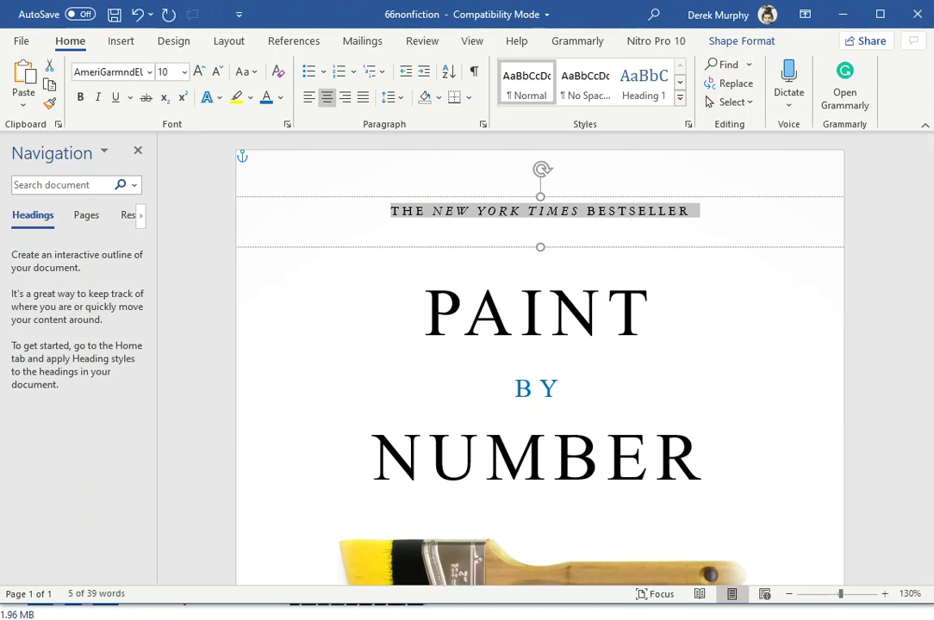
pyautogui.click(446, 375)
pyautogui.tripleClick(644, 215)
pyautogui.click(721, 213)
pyautogui.click(277, 211)
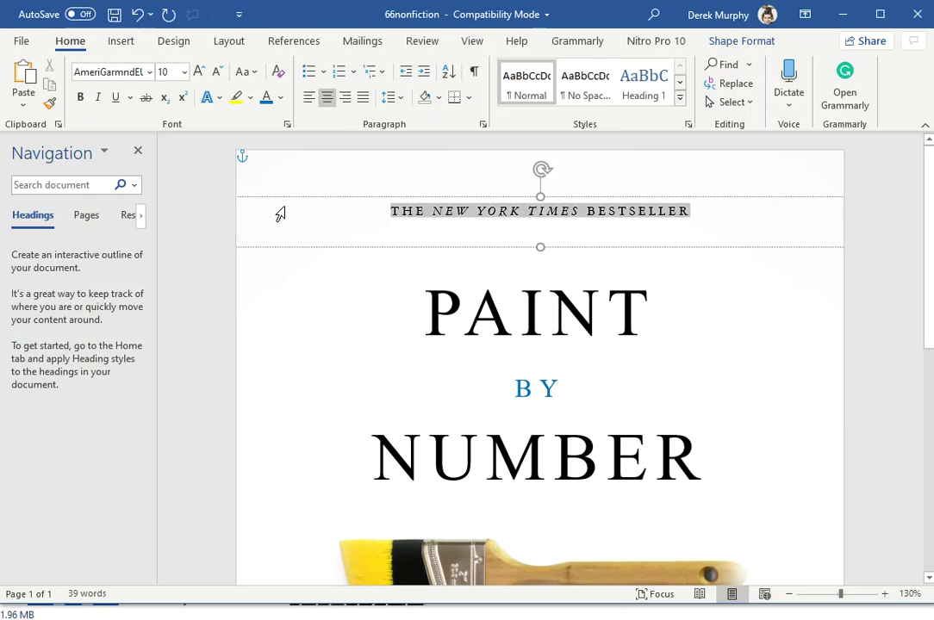
pyautogui.press('Delete')
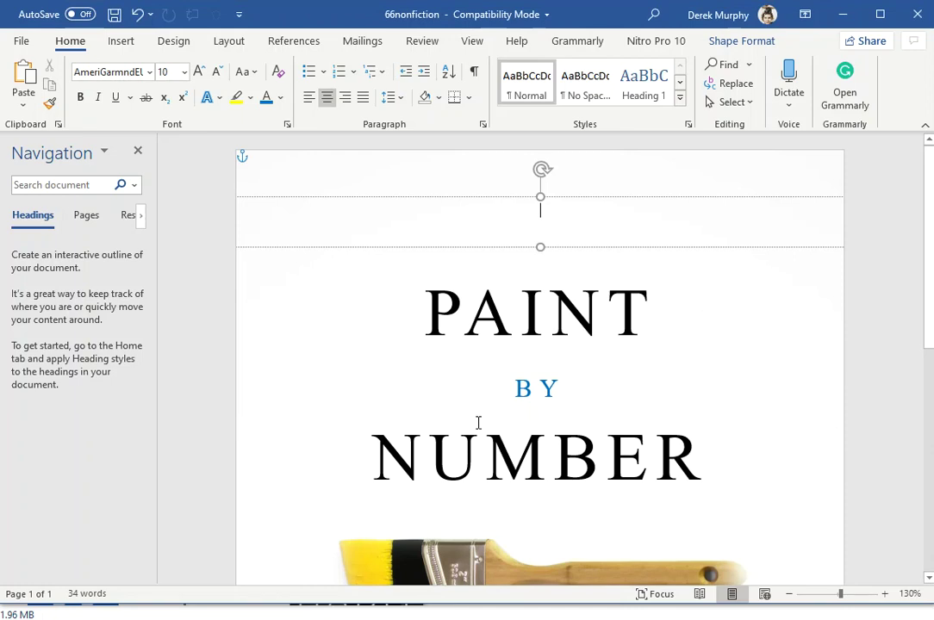
# Select the PAINT BY NUMBER text box and move it up the page.
pyautogui.click(479, 453)
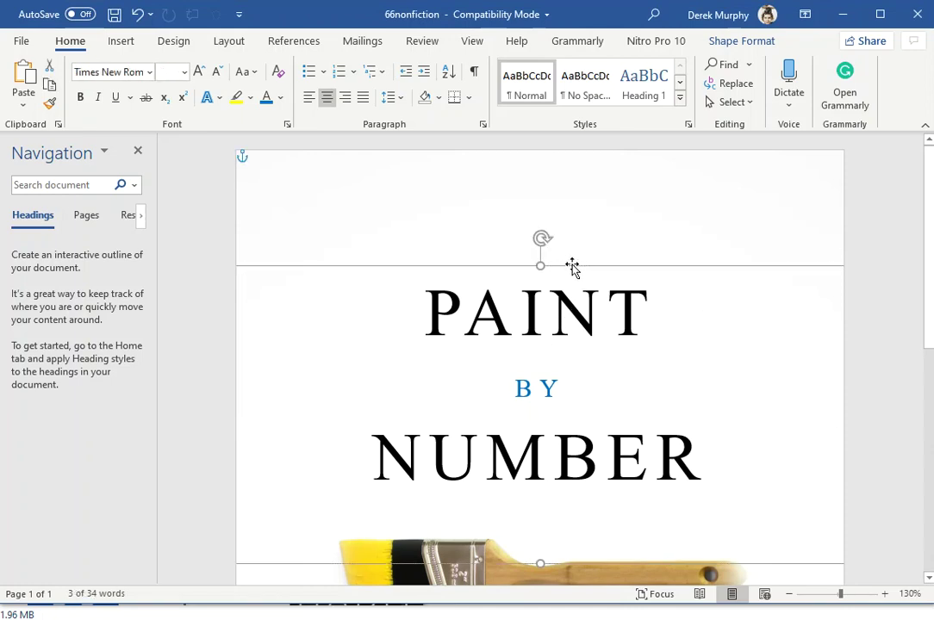
pyautogui.moveTo(607, 457); pyautogui.dragTo(443, 385)
pyautogui.click(439, 324)
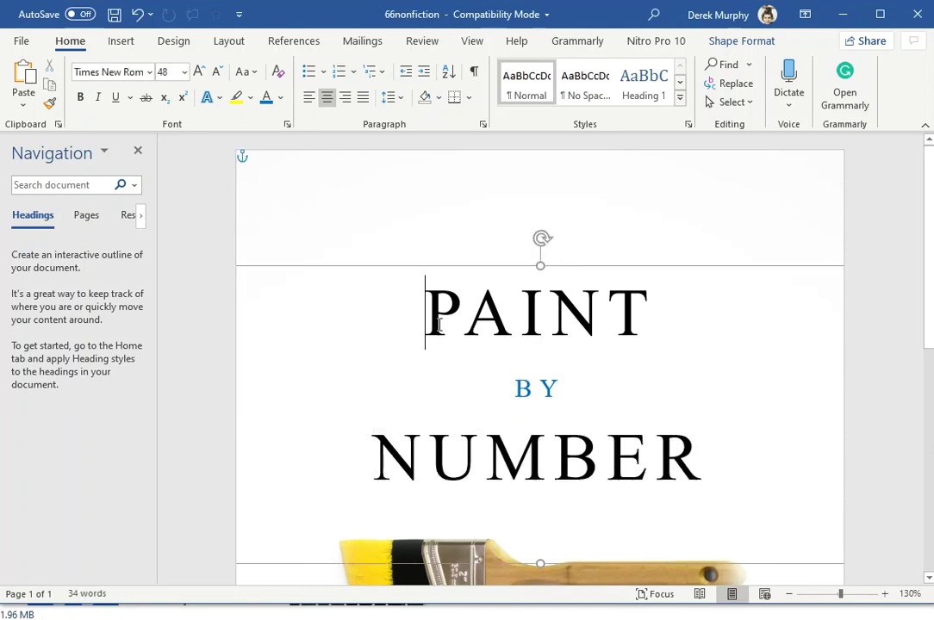
pyautogui.click(582, 270)
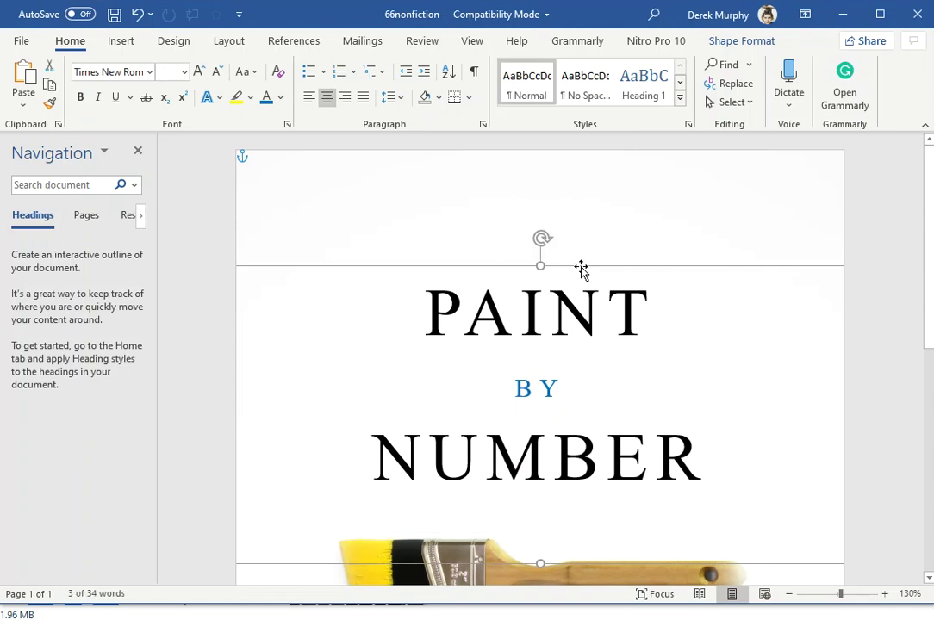
pyautogui.moveTo(562, 269)
pyautogui.mouseDown()
pyautogui.moveTo(566, 221)
pyautogui.moveTo(564, 238)
pyautogui.moveTo(548, 243)
pyautogui.mouseUp()
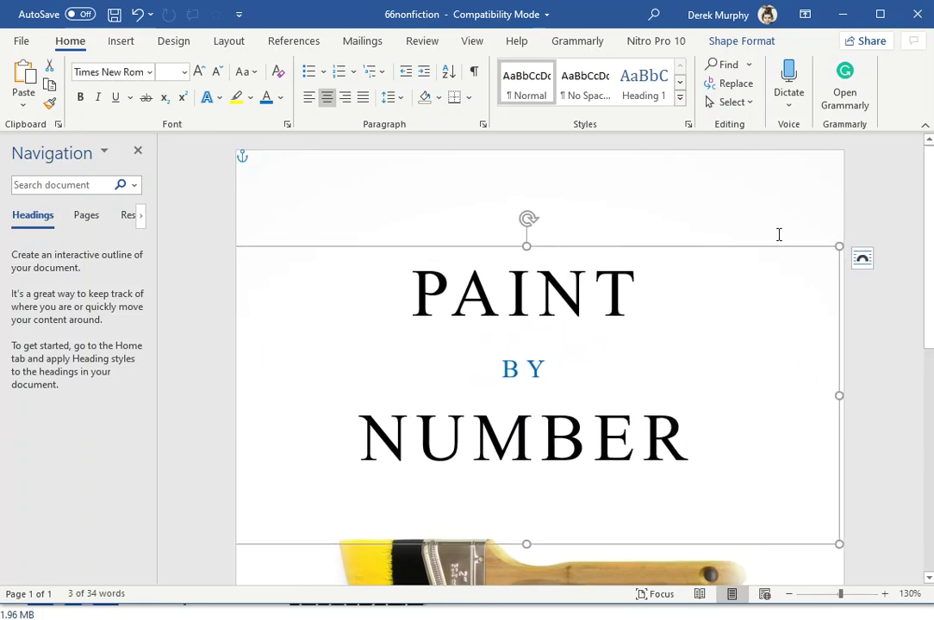
# Experiment with the title box's width and position, undoing so it spans the full page.
pyautogui.moveTo(548, 243)
pyautogui.mouseDown()
pyautogui.moveTo(790, 247)
pyautogui.moveTo(711, 247)
pyautogui.mouseUp()
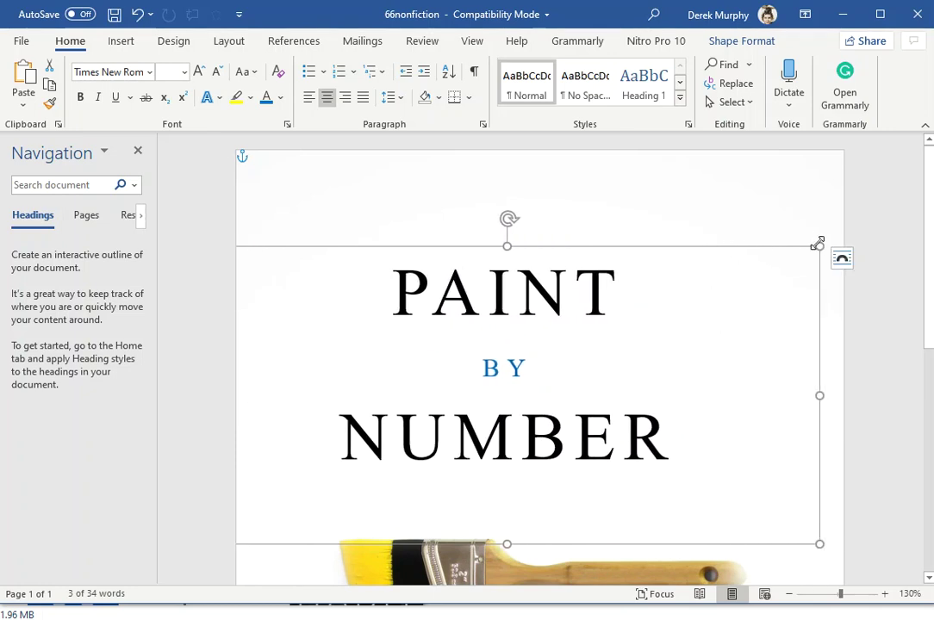
pyautogui.moveTo(810, 244); pyautogui.dragTo(660, 247)
pyautogui.moveTo(571, 249); pyautogui.dragTo(687, 243)
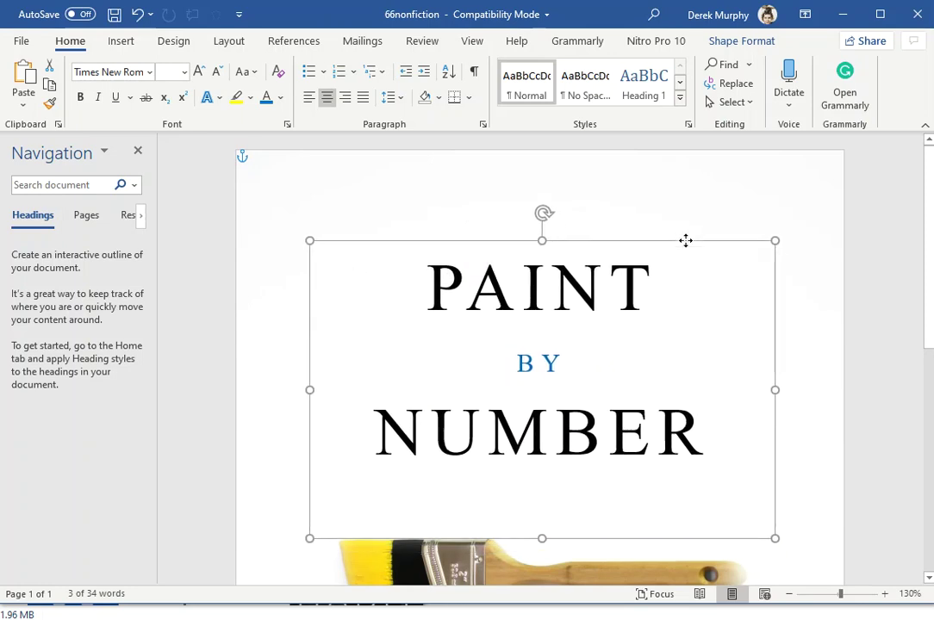
pyautogui.moveTo(776, 390); pyautogui.dragTo(842, 392)
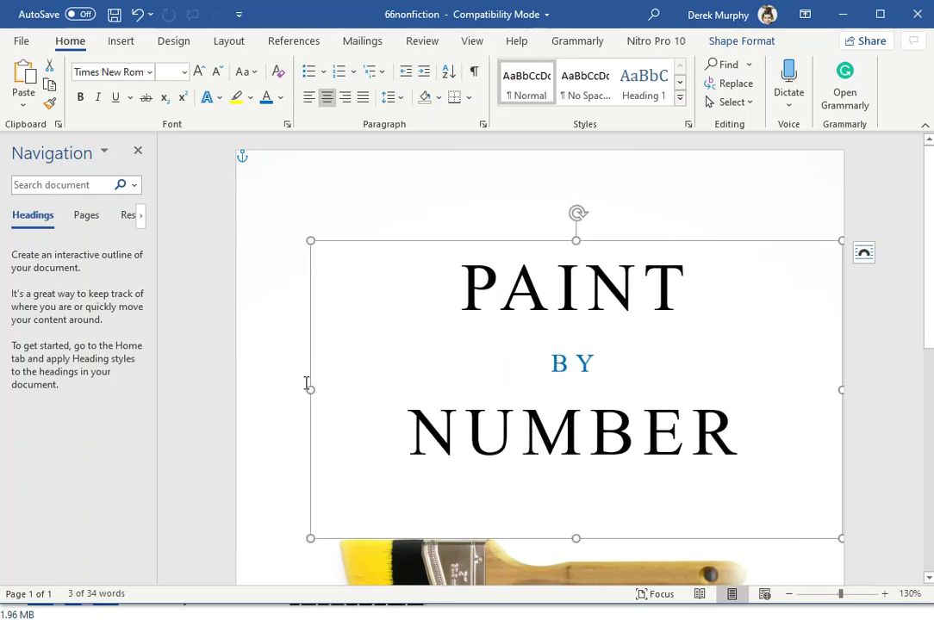
pyautogui.moveTo(309, 389); pyautogui.dragTo(238, 390)
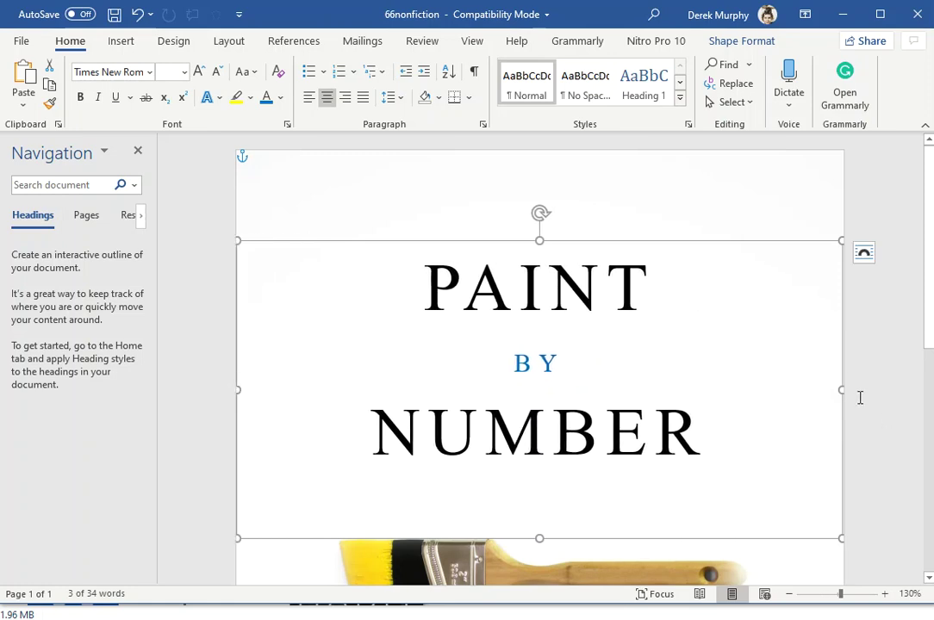
pyautogui.moveTo(843, 390); pyautogui.dragTo(673, 390)
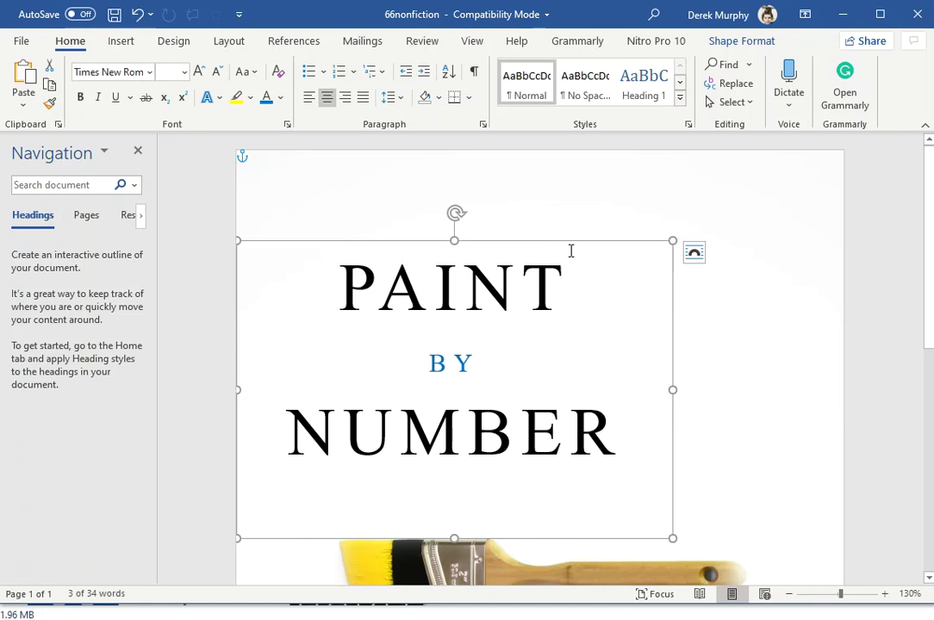
pyautogui.moveTo(570, 244); pyautogui.dragTo(678, 207)
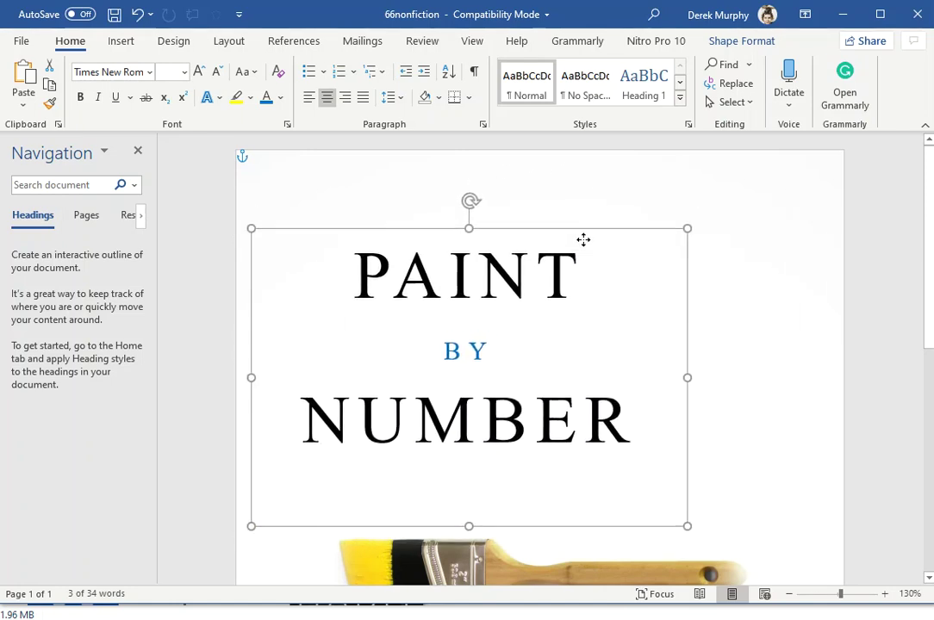
pyautogui.hotkey('ctrl', 'z')
pyautogui.hotkey('ctrl', 'z')
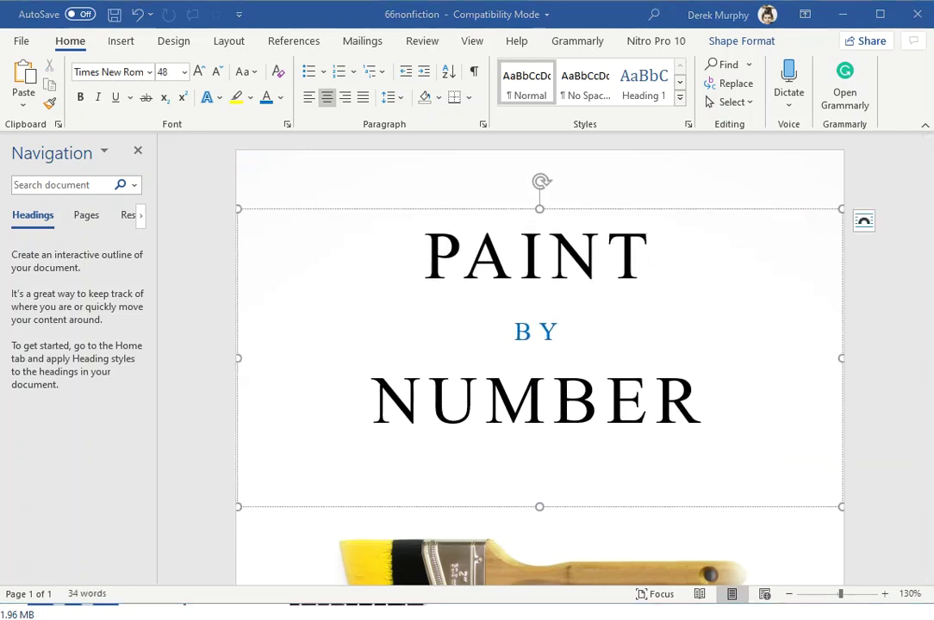
# Replace PAINT with PHILOSOPHY in the cover title.
pyautogui.click(643, 253)
pyautogui.moveTo(666, 253); pyautogui.dragTo(402, 257)
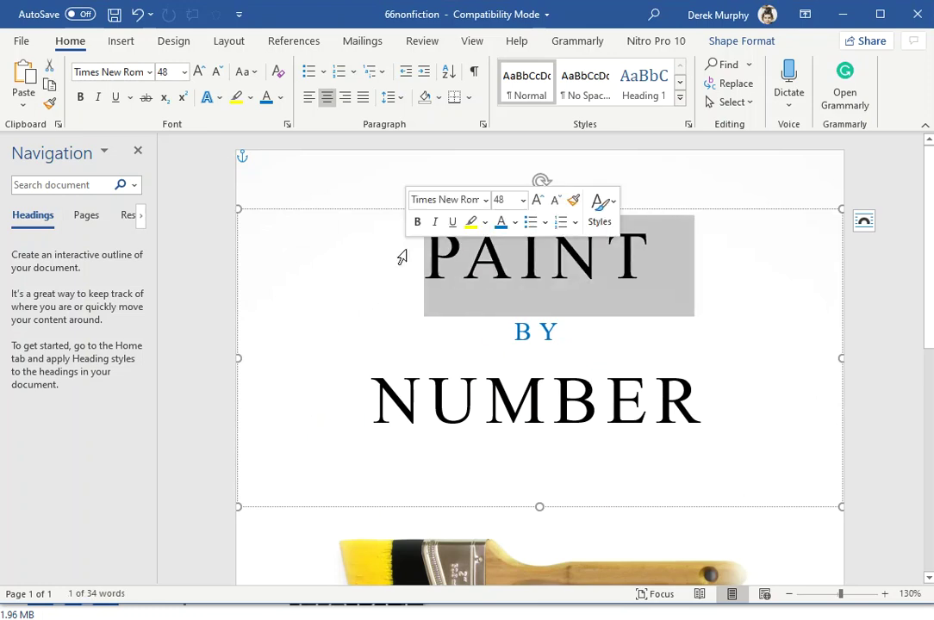
pyautogui.press('Right')
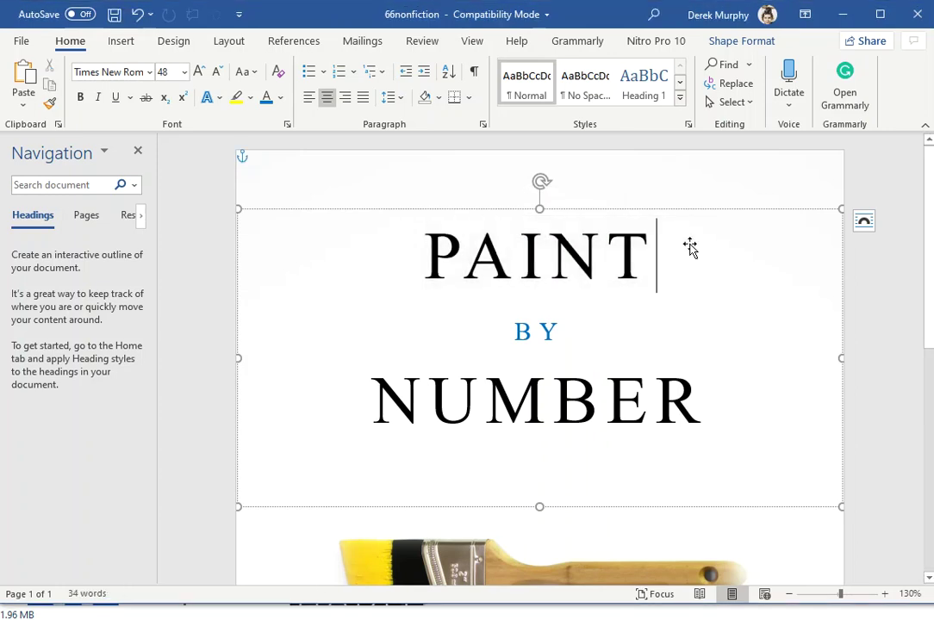
pyautogui.moveTo(690, 249); pyautogui.dragTo(476, 250)
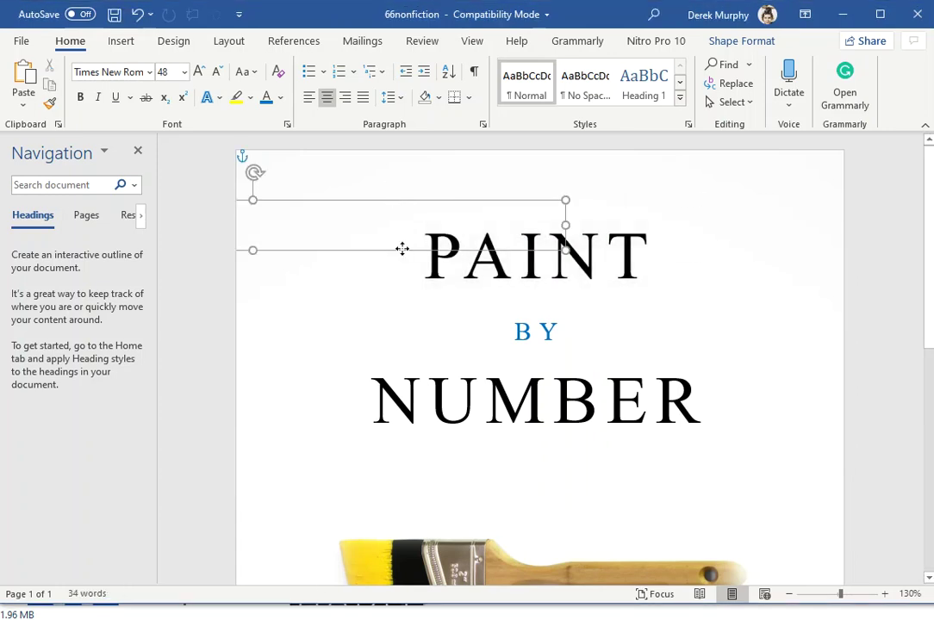
pyautogui.click(137, 14)
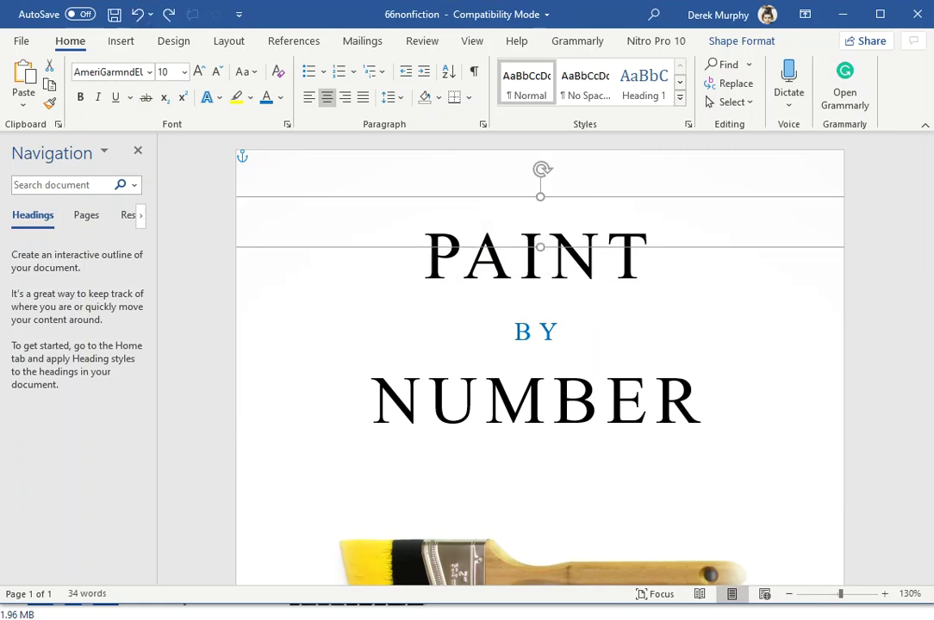
pyautogui.click(554, 260)
pyautogui.press('End')
pyautogui.keyDown('shift'); pyautogui.click(463, 254); pyautogui.keyUp('shift')
pyautogui.write('HILO')
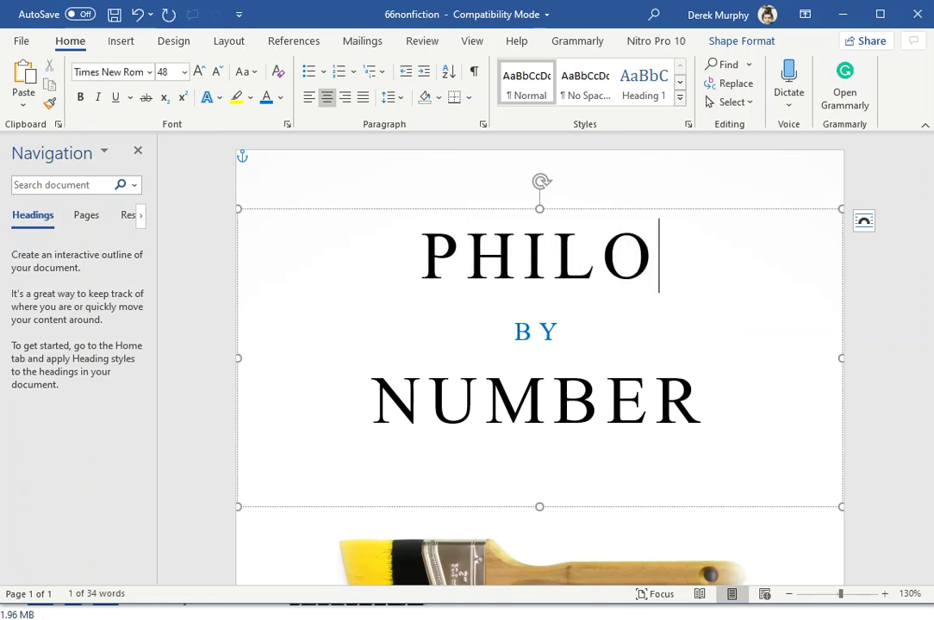
pyautogui.write('SO')
pyautogui.write('P')
pyautogui.press('BackSpace')
pyautogui.write('OPHY')
# Replace BY with OF and NUMBER with EXCLUSION.
pyautogui.doubleClick(522, 327)
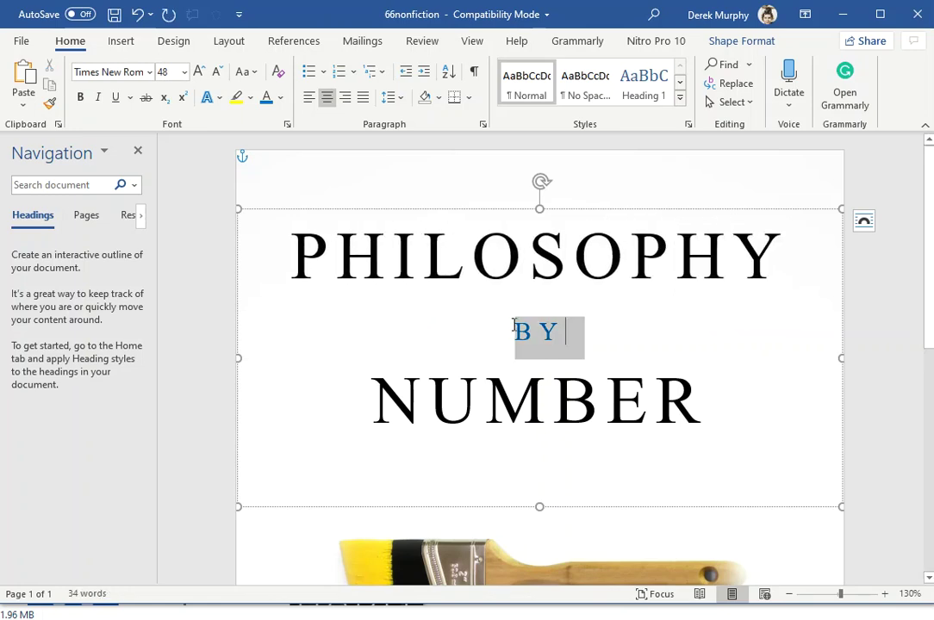
pyautogui.write('of')
pyautogui.press('BackSpace')
pyautogui.press('BackSpace')
pyautogui.write('OF')
pyautogui.moveTo(662, 432); pyautogui.dragTo(377, 414)
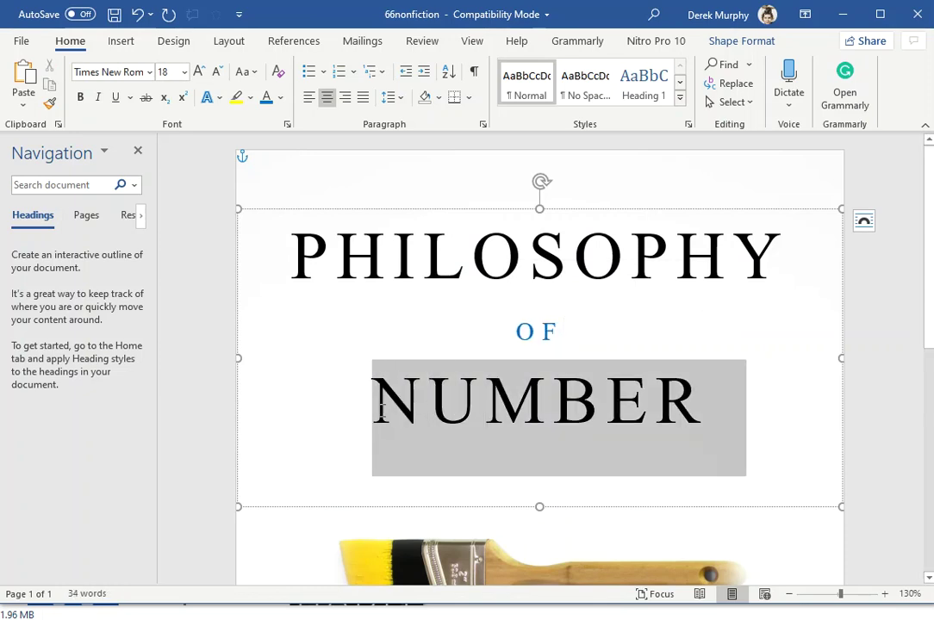
pyautogui.write('EX')
pyautogui.press('BackSpace')
pyautogui.write('XCLY')
pyautogui.press('BackSpace')
pyautogui.write('USION')
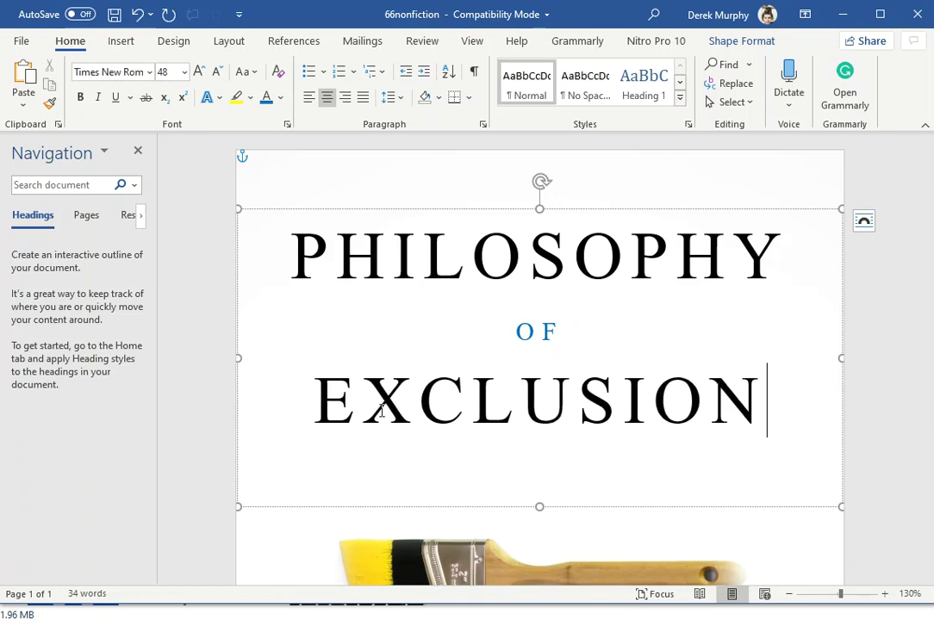
pyautogui.click(571, 272)
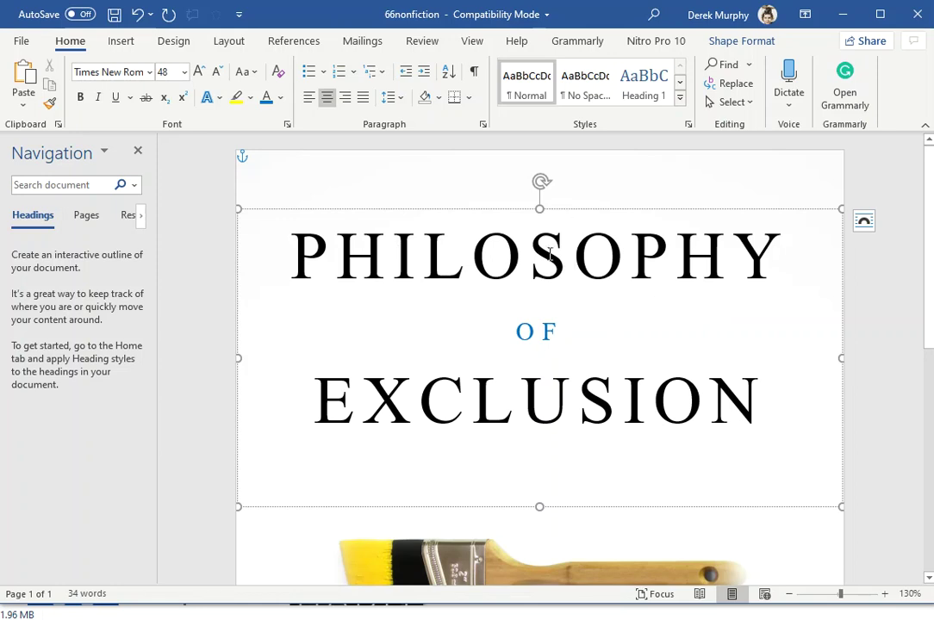
# Apply Condensed character spacing to PHILOSOPHY via the Font dialog's Advanced settings.
pyautogui.moveTo(794, 263); pyautogui.dragTo(271, 256)
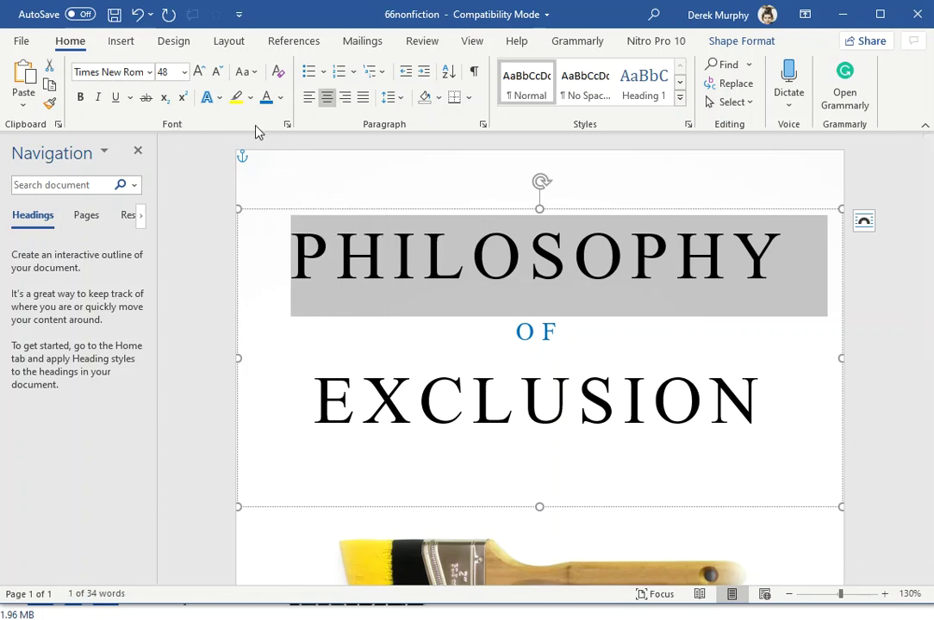
pyautogui.click(286, 126)
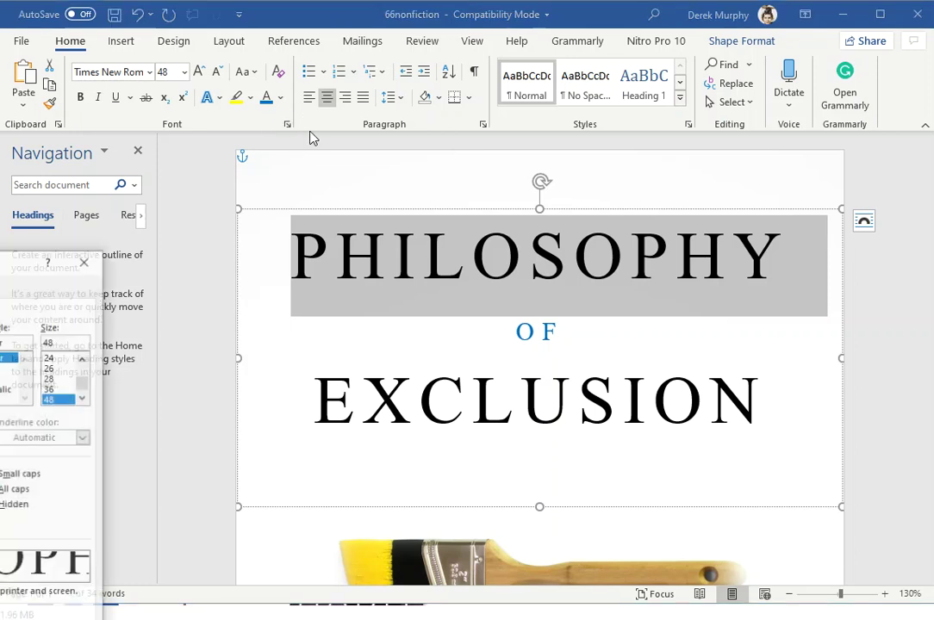
pyautogui.moveTo(23, 261); pyautogui.dragTo(277, 128)
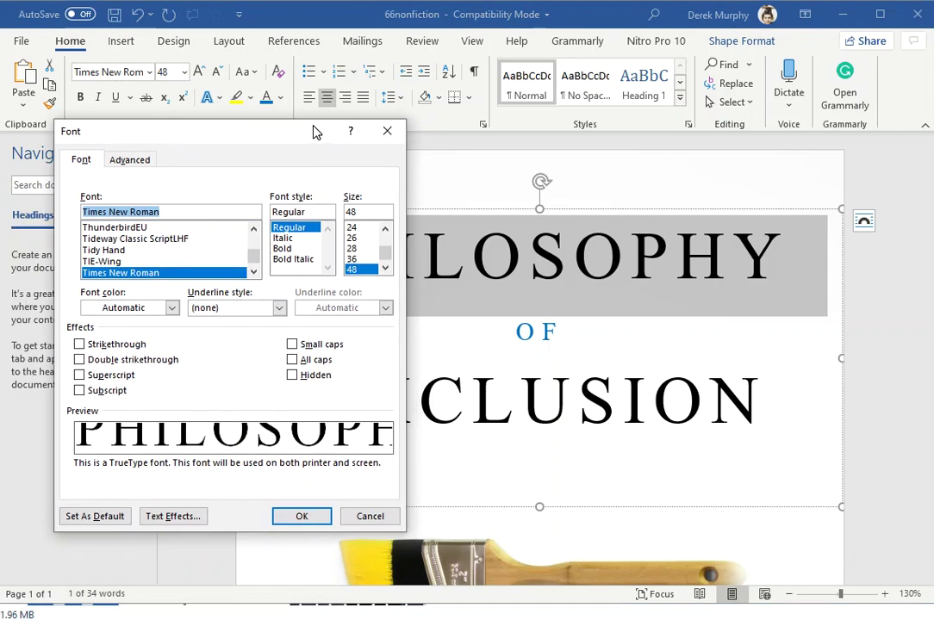
pyautogui.click(100, 163)
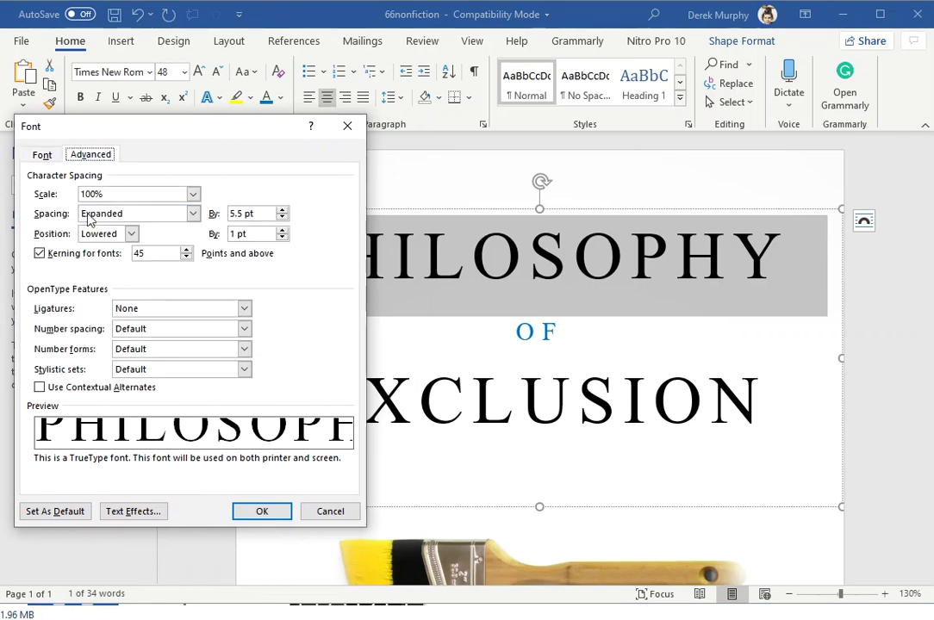
pyautogui.click(192, 214)
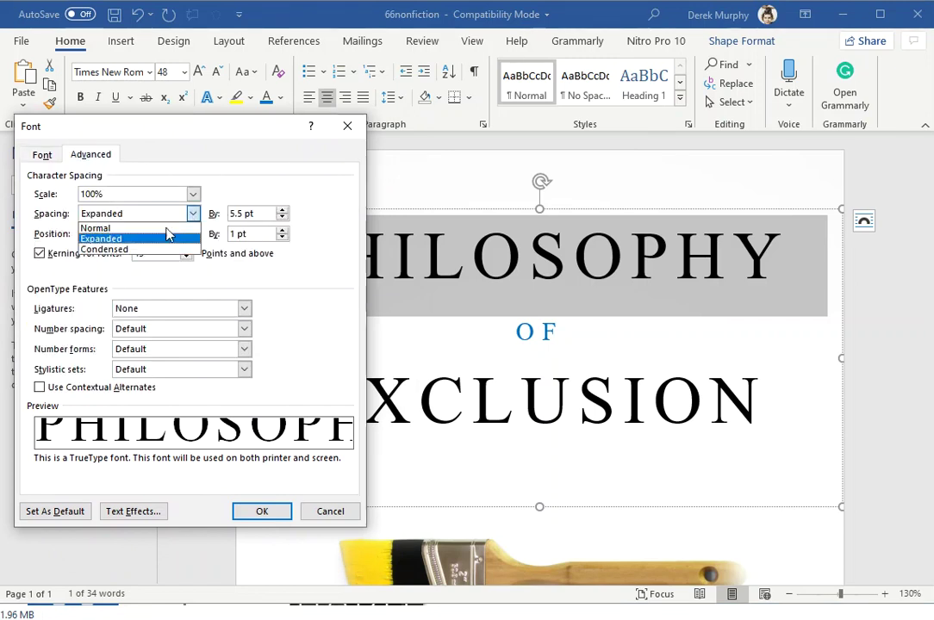
pyautogui.click(154, 249)
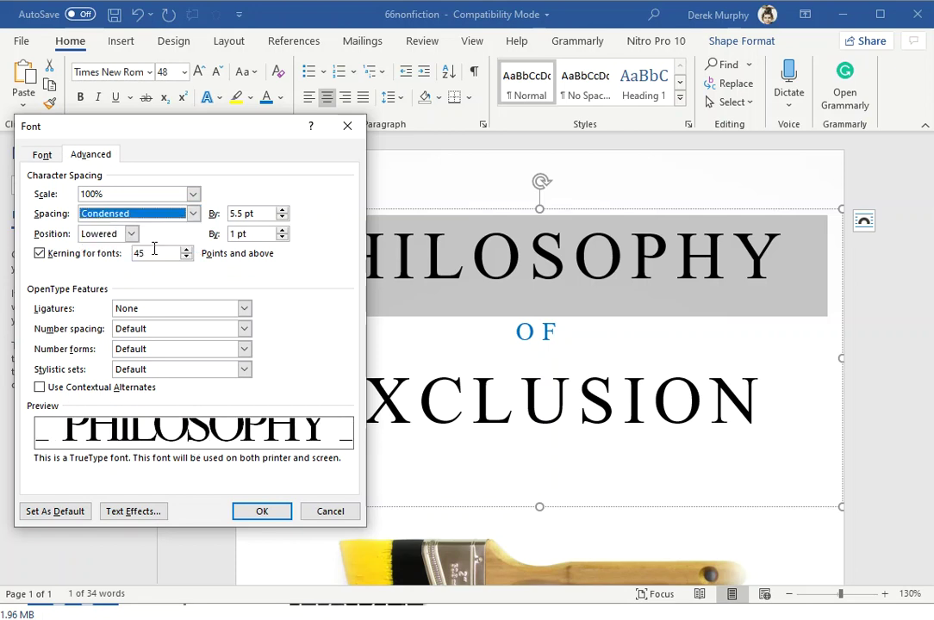
pyautogui.click(263, 513)
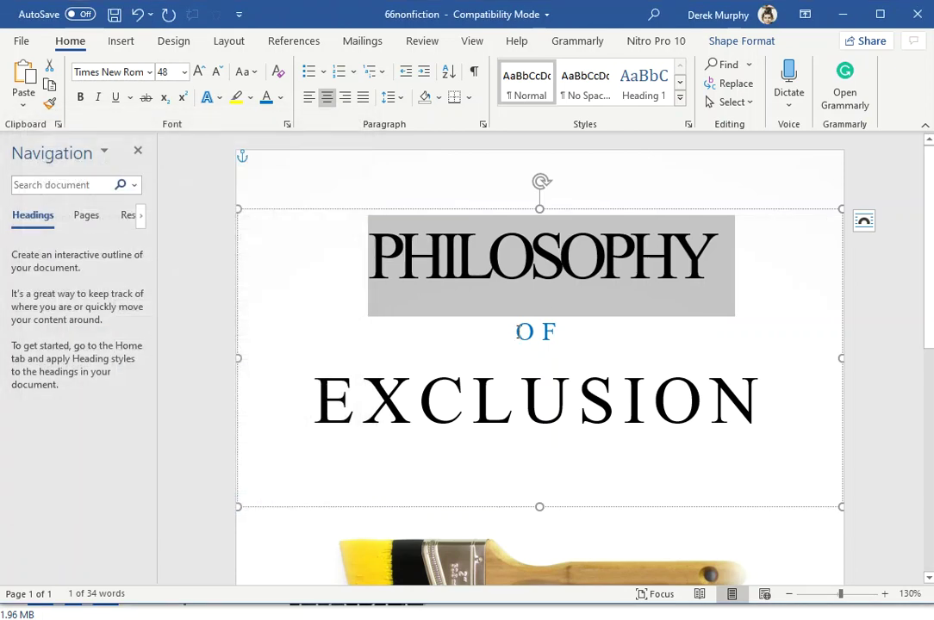
# Set PHILOSOPHY's character spacing to Expanded by 2.5 pt instead.
pyautogui.click(288, 124)
pyautogui.click(193, 213)
pyautogui.click(177, 240)
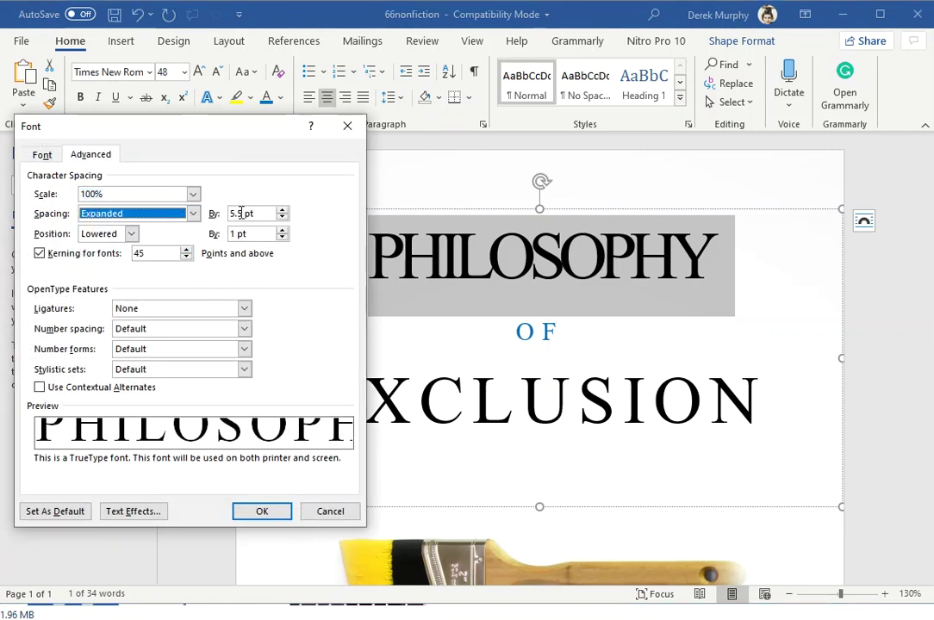
pyautogui.click(231, 213)
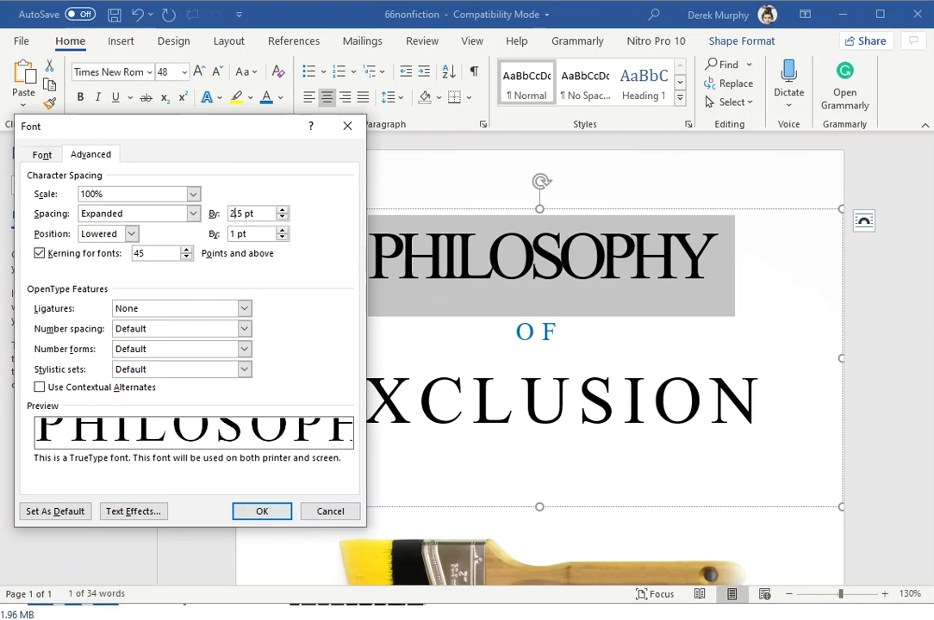
pyautogui.click(261, 511)
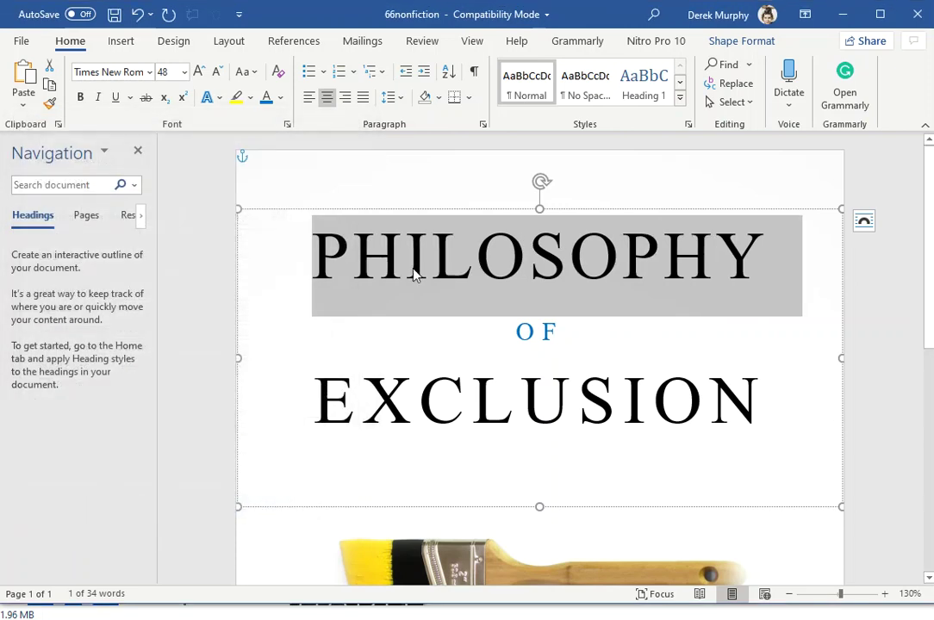
pyautogui.click(452, 256)
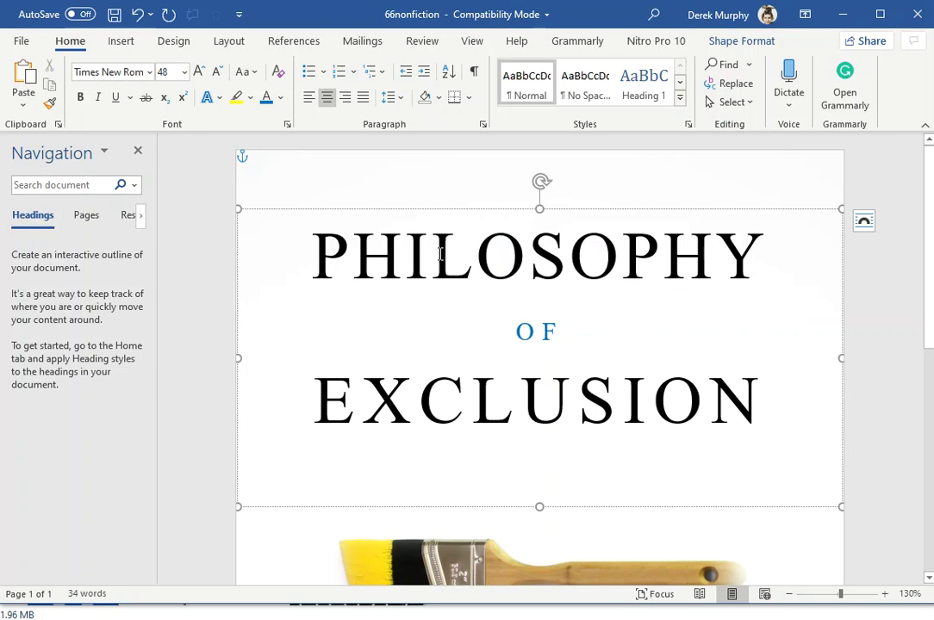
# Try selecting the PHIL and LOSO letters within PHILOSOPHY.
pyautogui.moveTo(432, 256); pyautogui.dragTo(591, 256)
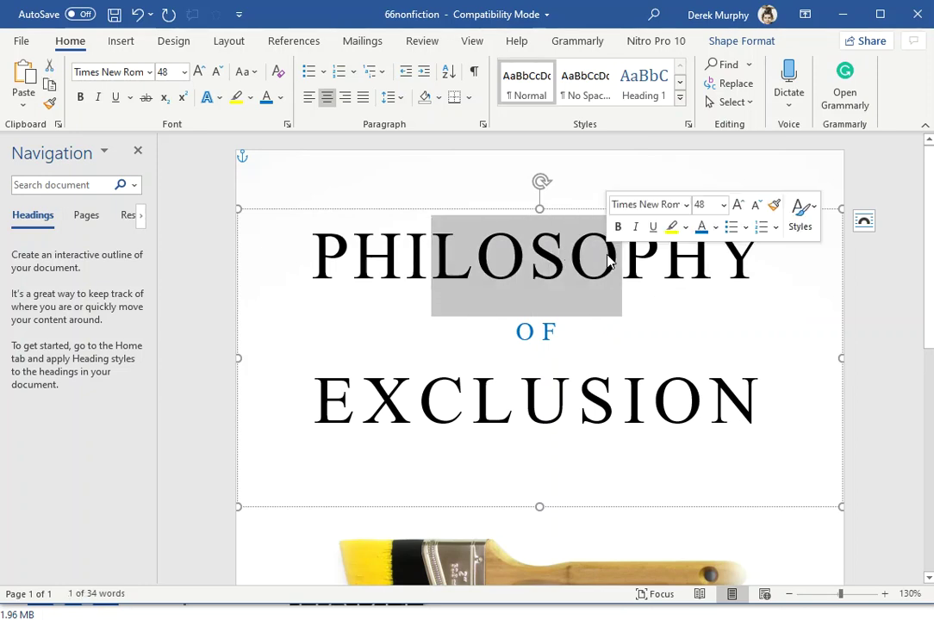
pyautogui.click(476, 255)
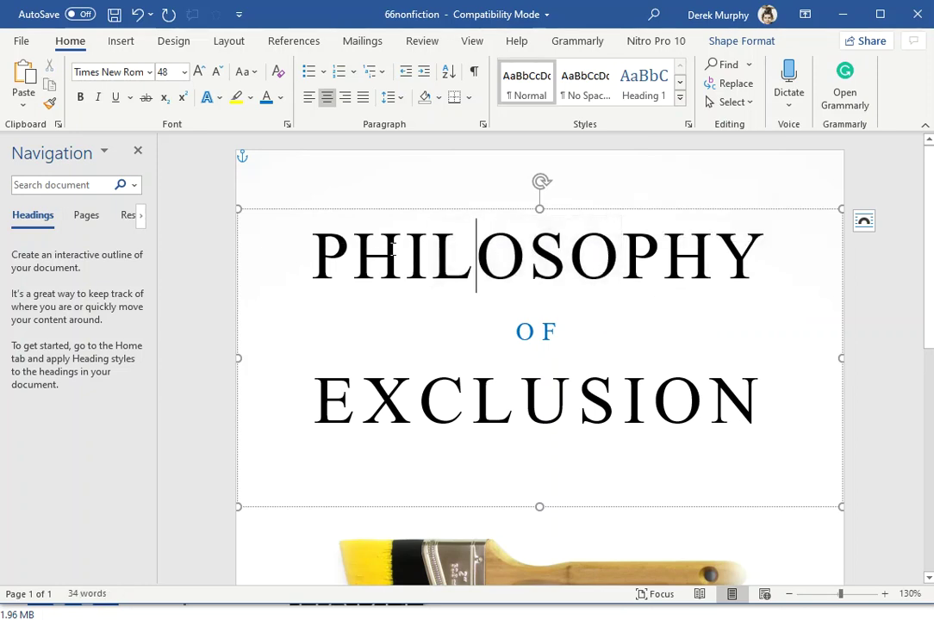
pyautogui.click(347, 245)
pyautogui.click(350, 248)
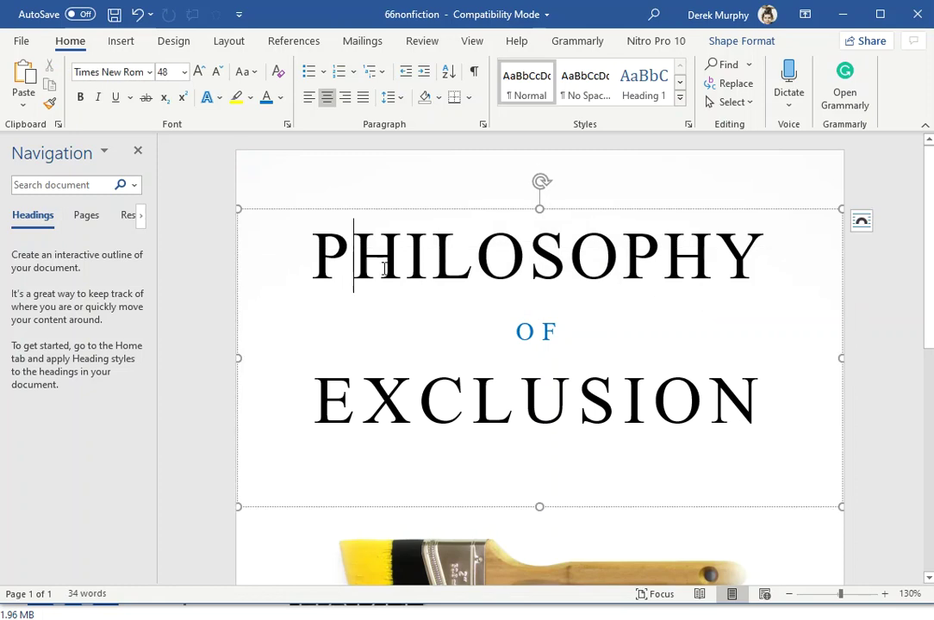
pyautogui.click(389, 269)
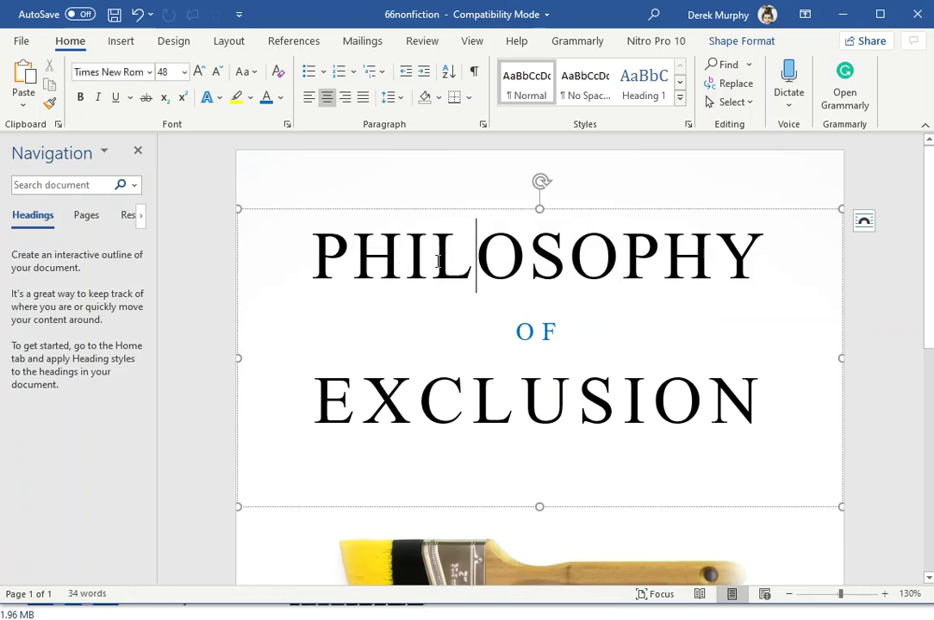
pyautogui.moveTo(474, 260); pyautogui.dragTo(327, 256)
pyautogui.click(477, 263)
pyautogui.moveTo(611, 252); pyautogui.dragTo(446, 254)
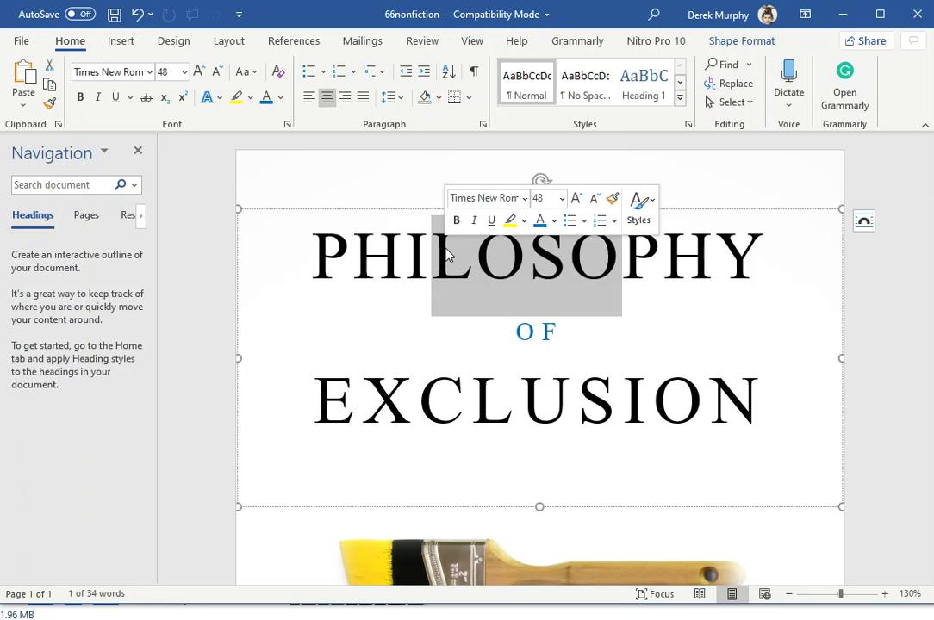
pyautogui.click(446, 252)
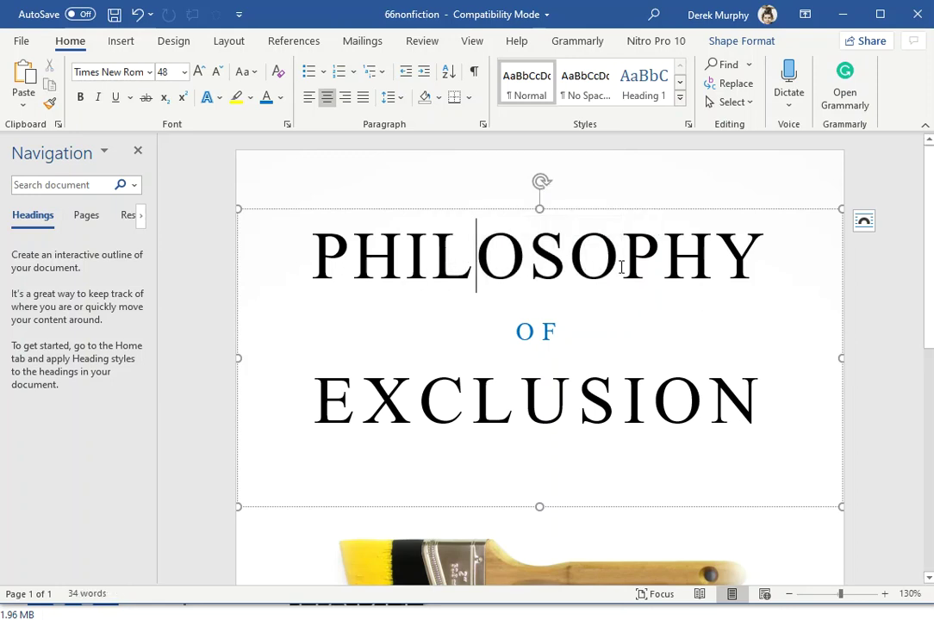
# Reset the letter spacing of LOSO in PHILOSOPHY to Normal.
pyautogui.moveTo(621, 268); pyautogui.dragTo(434, 251)
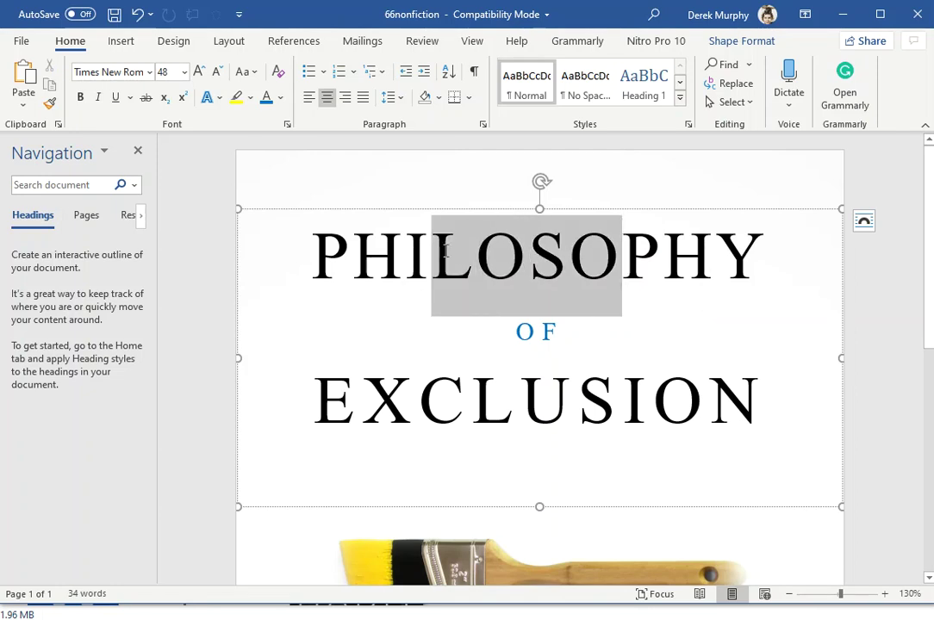
pyautogui.click(287, 125)
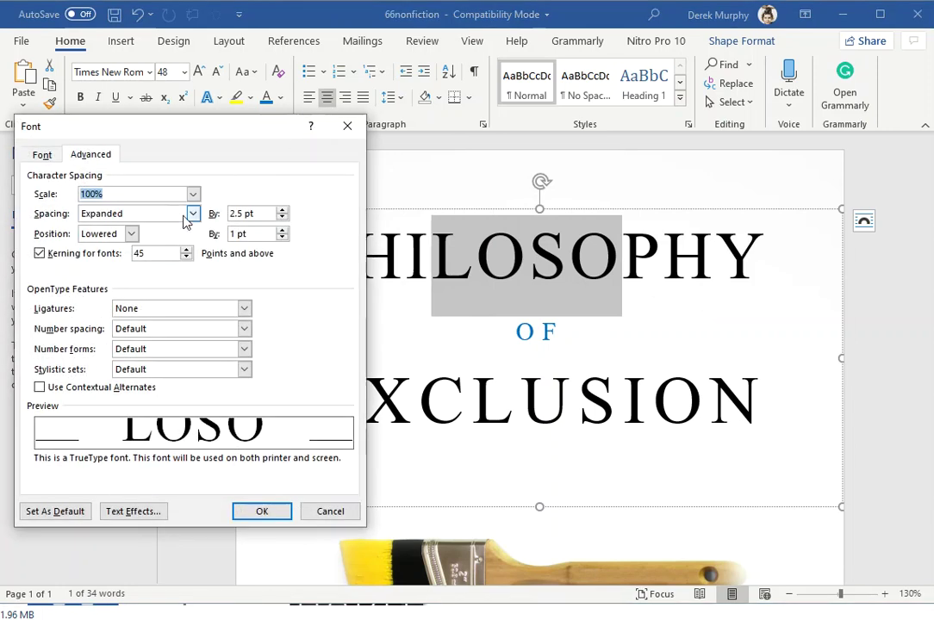
pyautogui.click(191, 214)
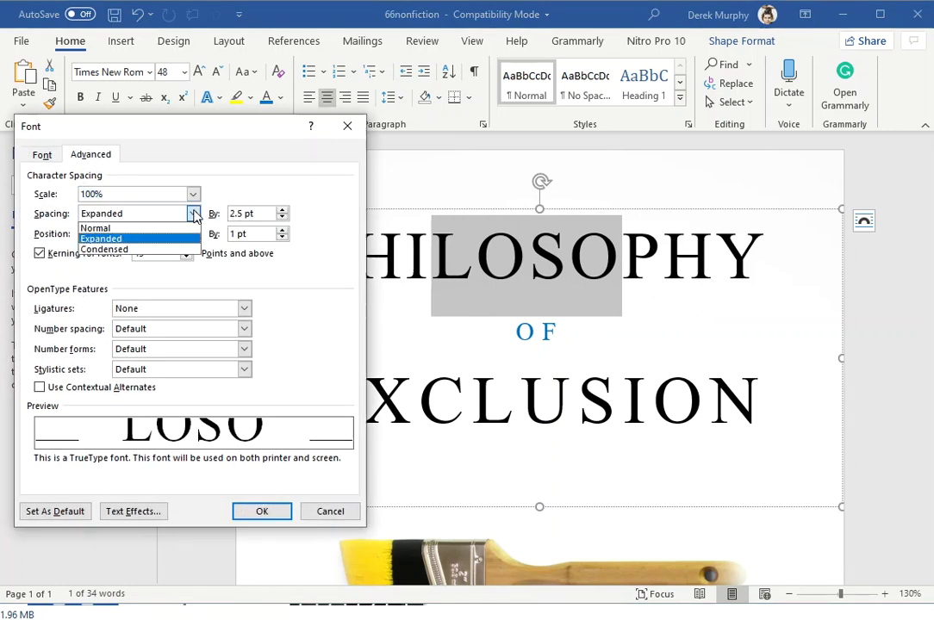
pyautogui.click(188, 229)
pyautogui.click(261, 511)
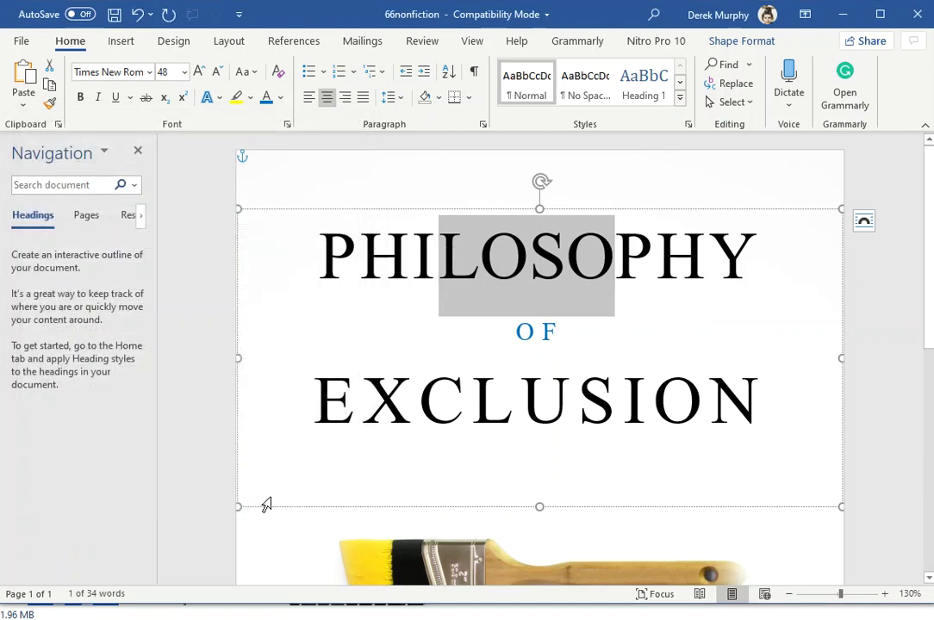
pyautogui.click(345, 308)
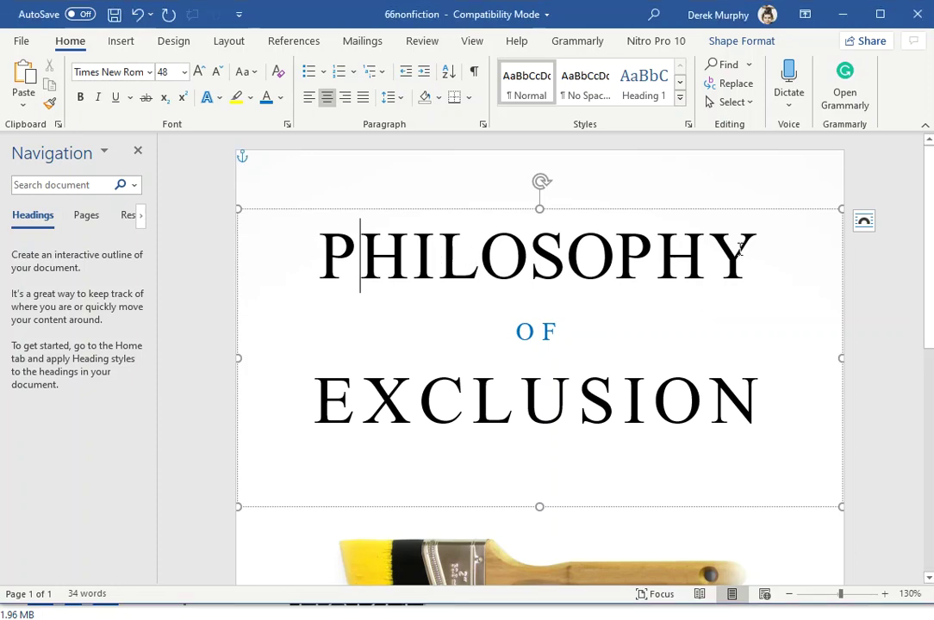
# Apply the Steelfish Rg font to the word PHILOSOPHY.
pyautogui.moveTo(742, 252)
pyautogui.mouseDown()
pyautogui.moveTo(406, 272)
pyautogui.moveTo(285, 231)
pyautogui.mouseUp()
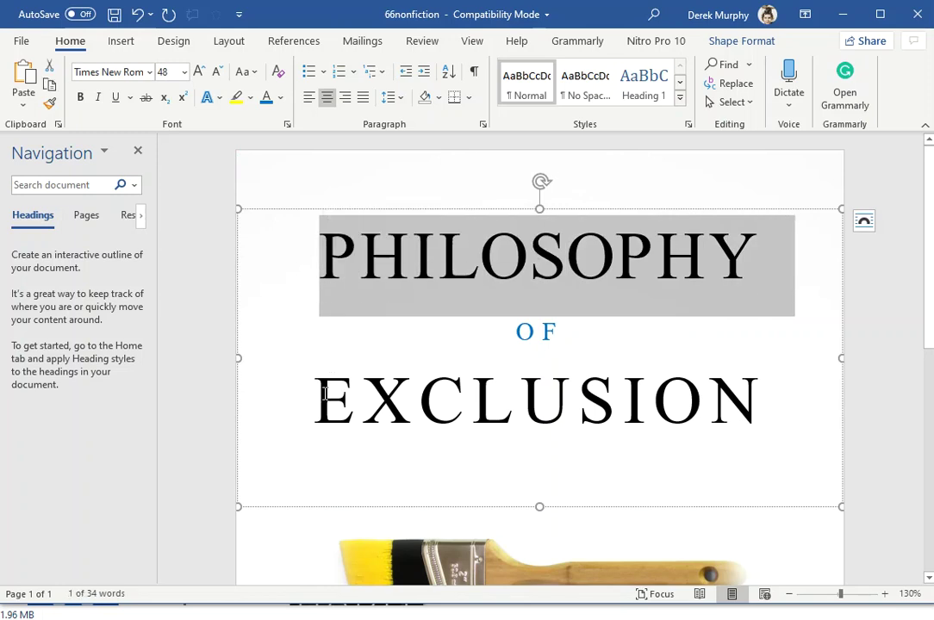
pyautogui.click(327, 368)
pyautogui.doubleClick(437, 282)
pyautogui.click(100, 71)
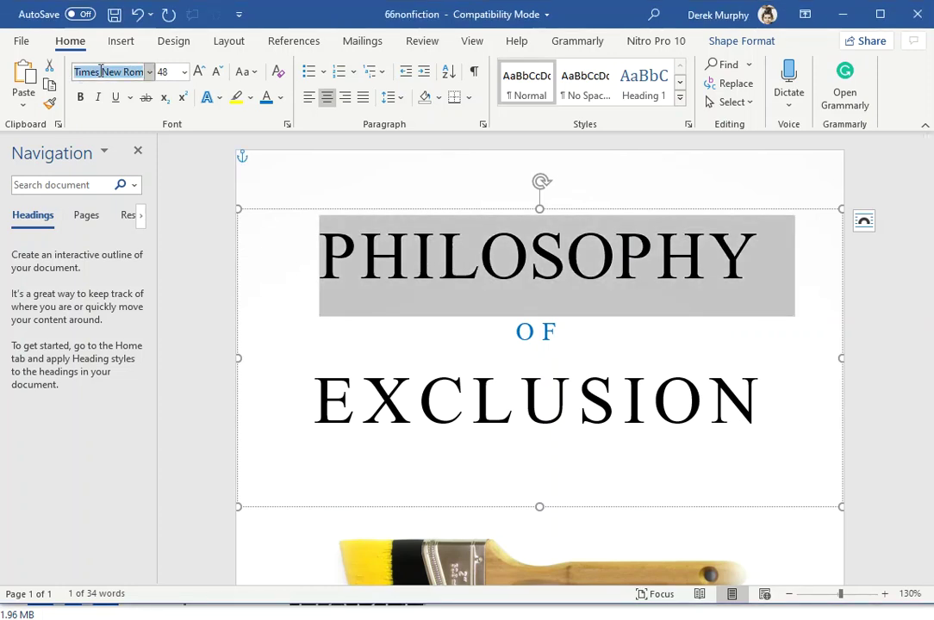
pyautogui.write('Ste')
pyautogui.press('Return')
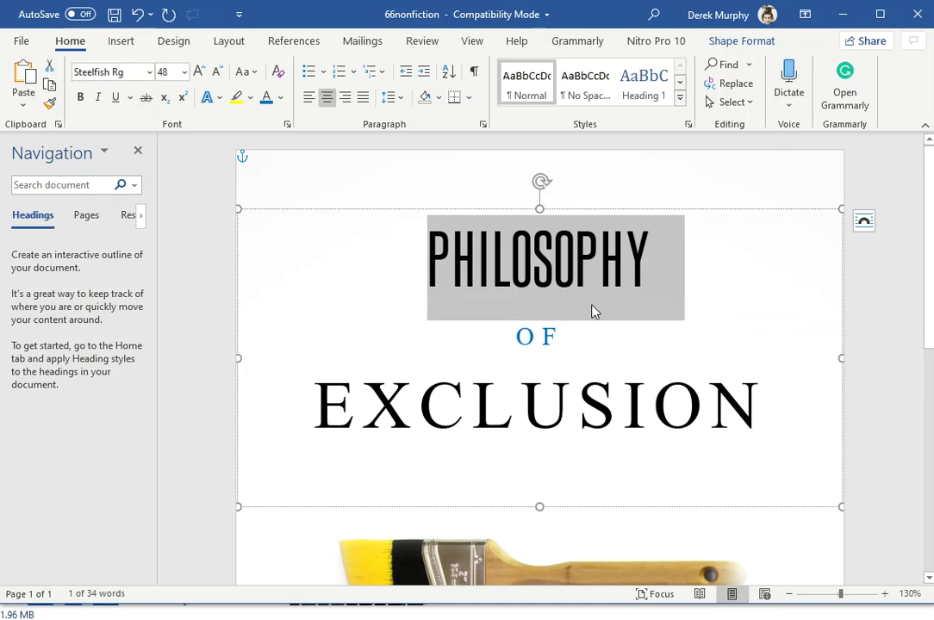
pyautogui.click(509, 260)
pyautogui.press('Right')
pyautogui.press('Right')
pyautogui.press('Right')
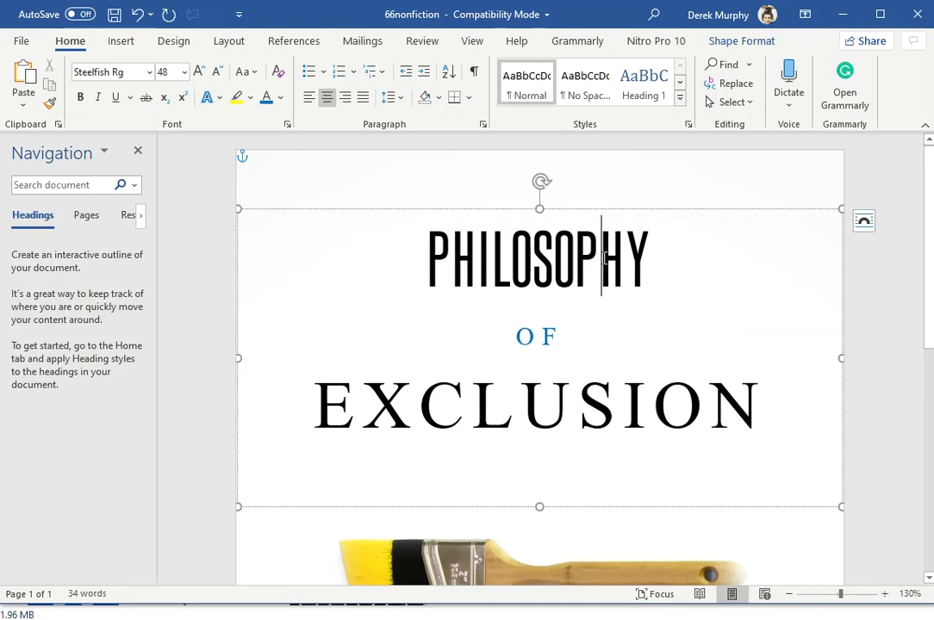
# Expand the character spacing of PHILOSOPHY by 3.3 pt.
pyautogui.moveTo(655, 258); pyautogui.dragTo(414, 258)
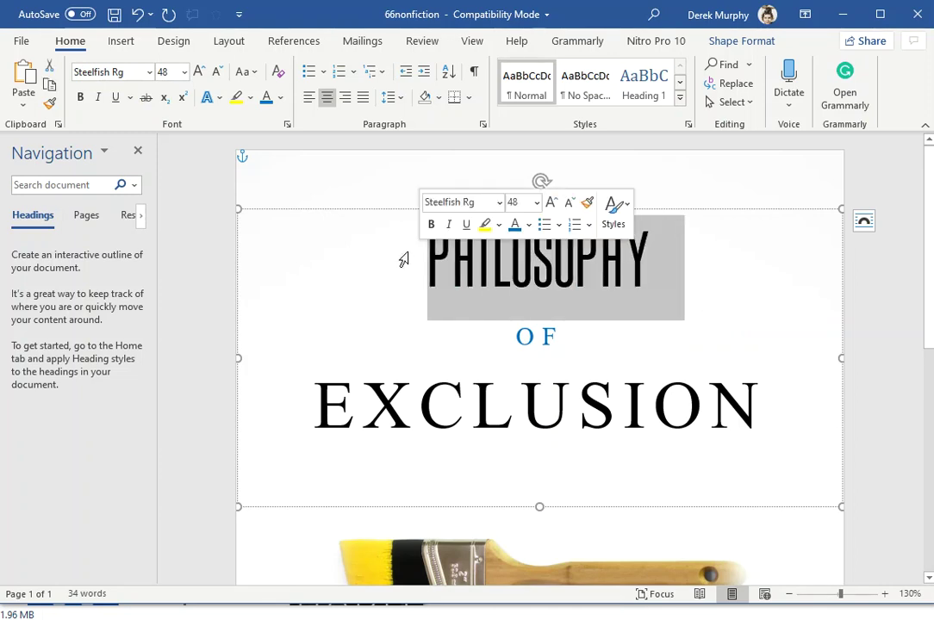
pyautogui.click(287, 124)
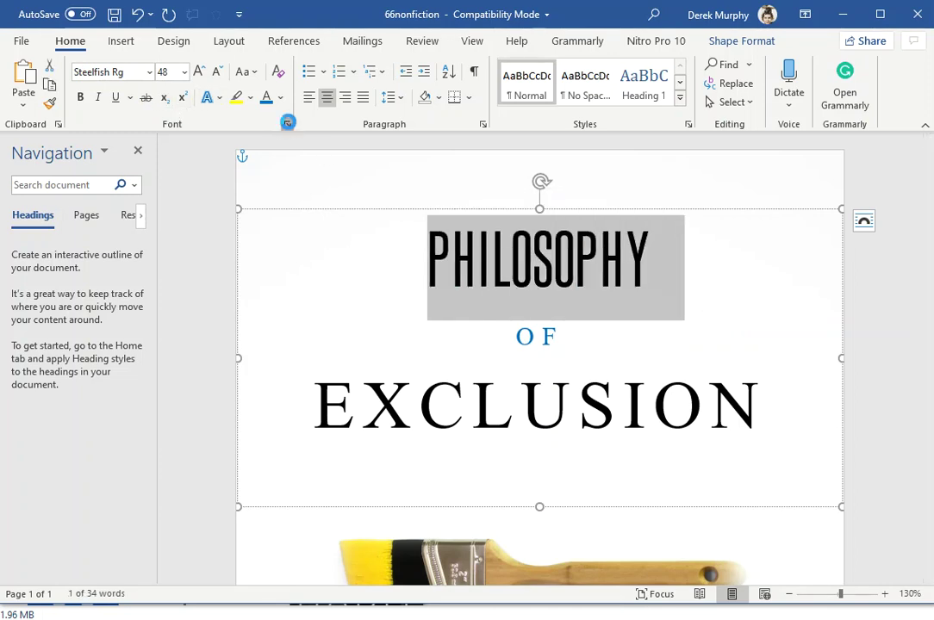
pyautogui.click(193, 214)
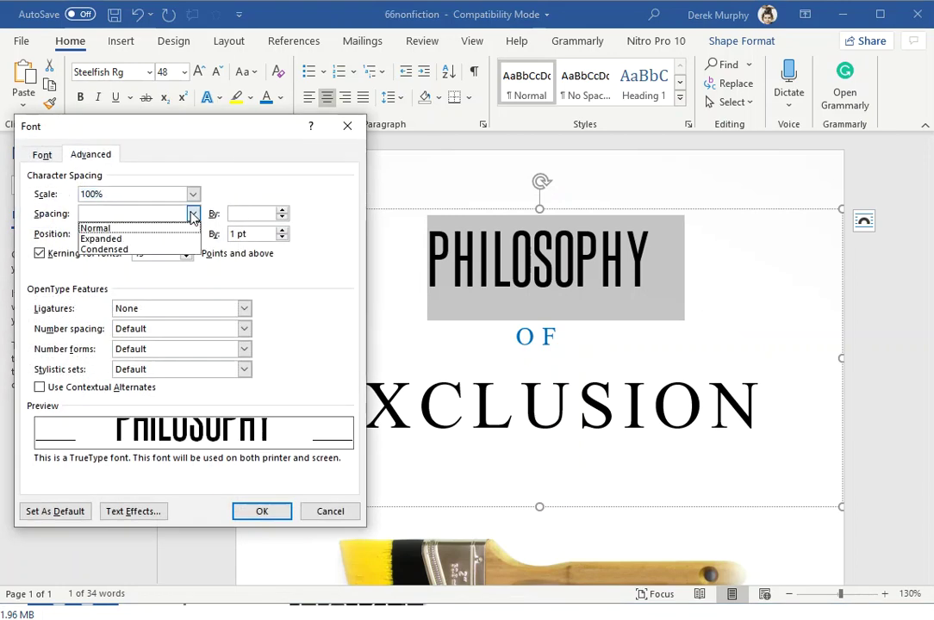
pyautogui.click(138, 239)
pyautogui.click(281, 210)
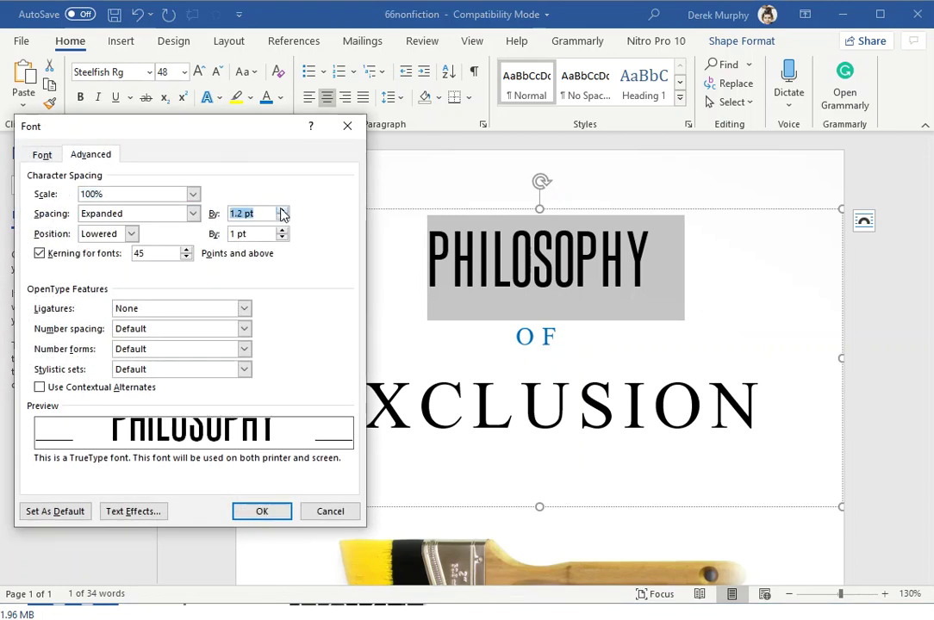
pyautogui.click(282, 210)
pyautogui.click(282, 210)
pyautogui.click(282, 211)
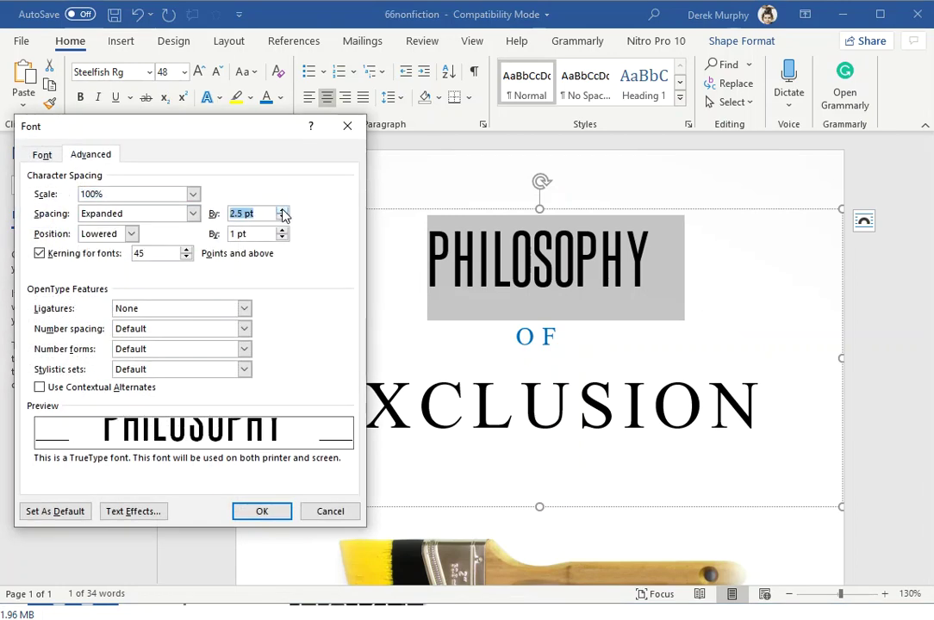
pyautogui.click(282, 211)
pyautogui.click(282, 210)
pyautogui.click(282, 210)
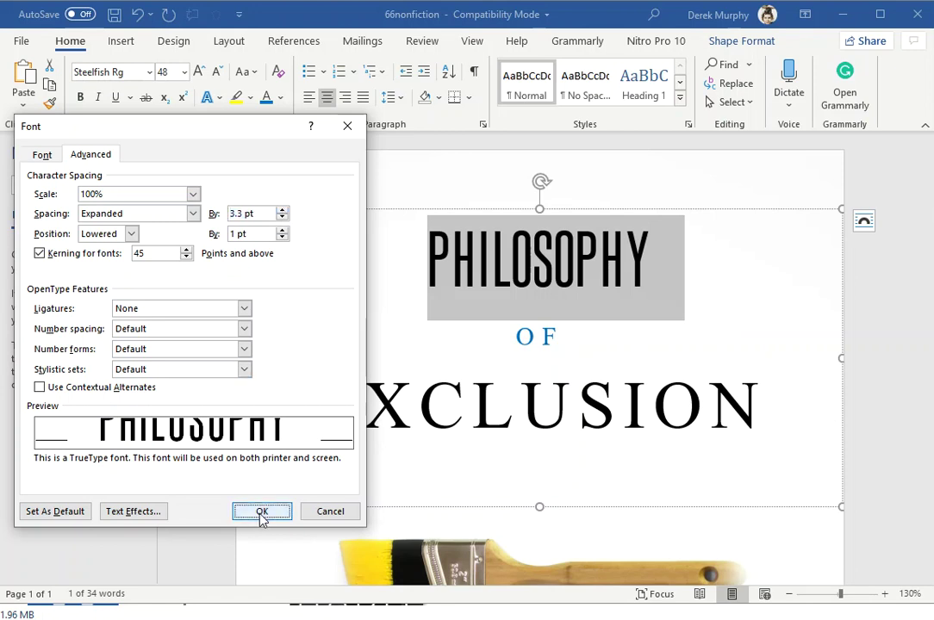
pyautogui.click(262, 512)
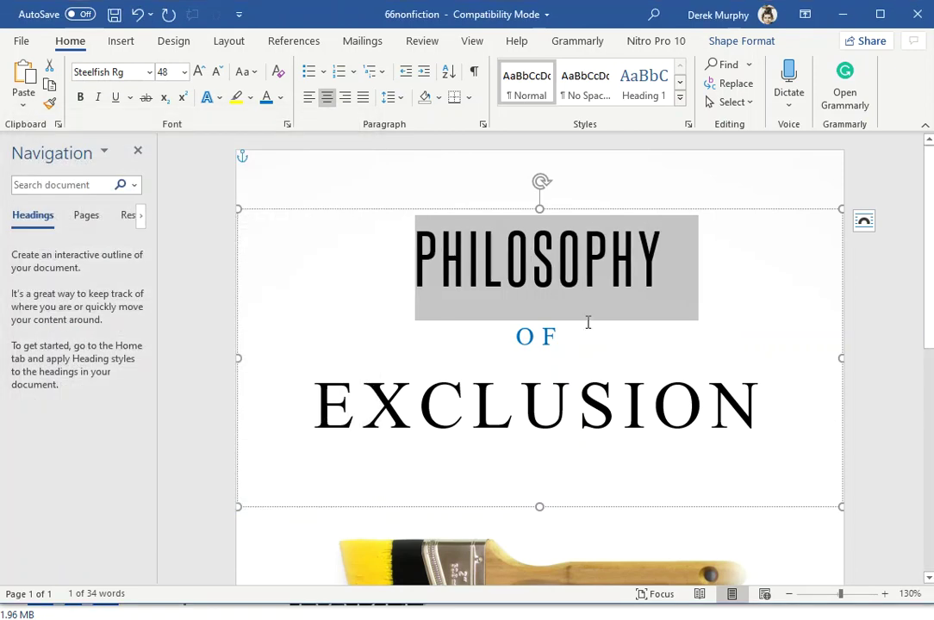
pyautogui.click(184, 72)
# Enlarge PHILOSOPHY to 72 pt and zoom out until the whole cover page fits.
pyautogui.click(172, 373)
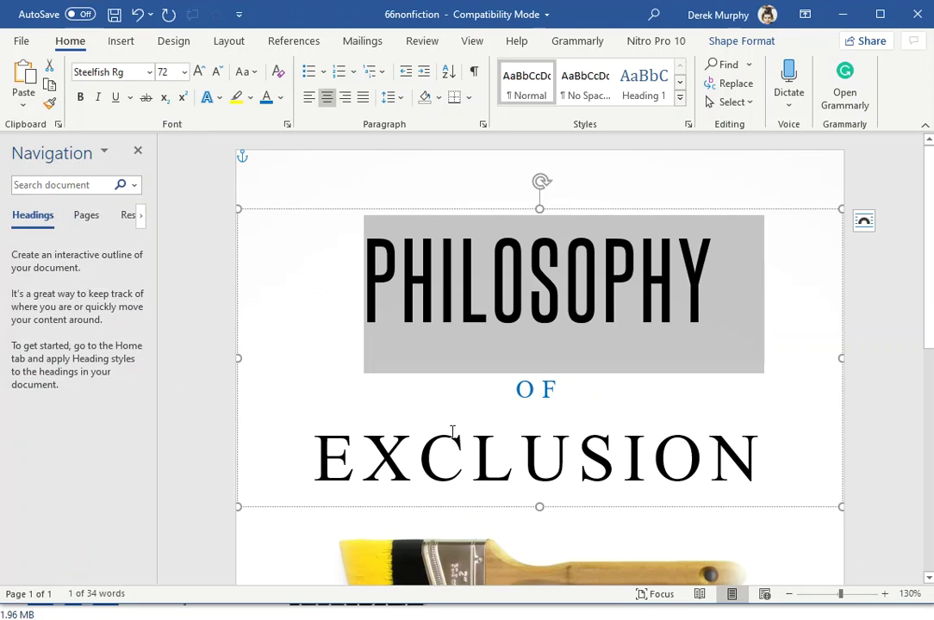
pyautogui.click(452, 431)
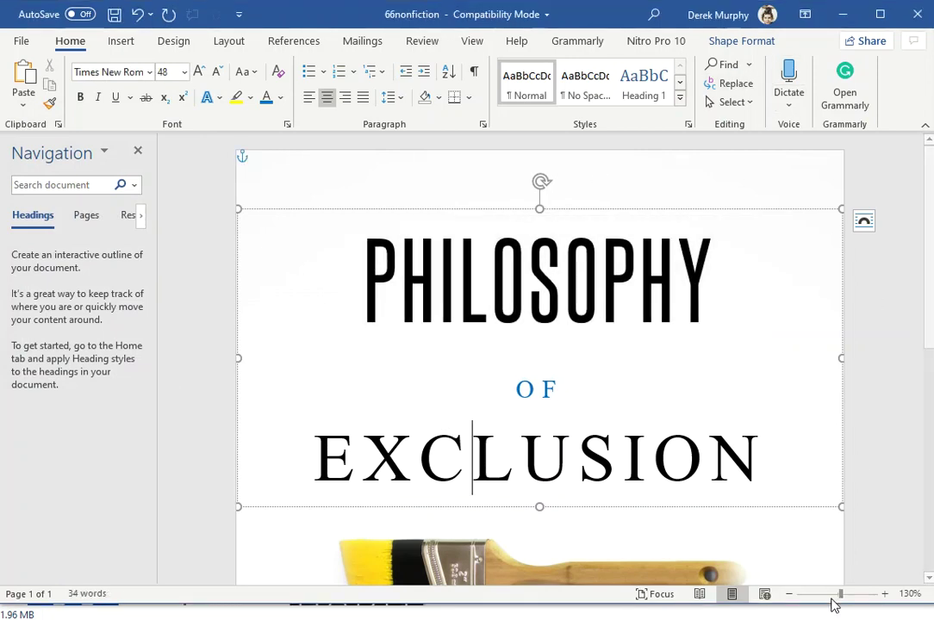
pyautogui.click(840, 595)
pyautogui.moveTo(836, 594); pyautogui.dragTo(821, 596)
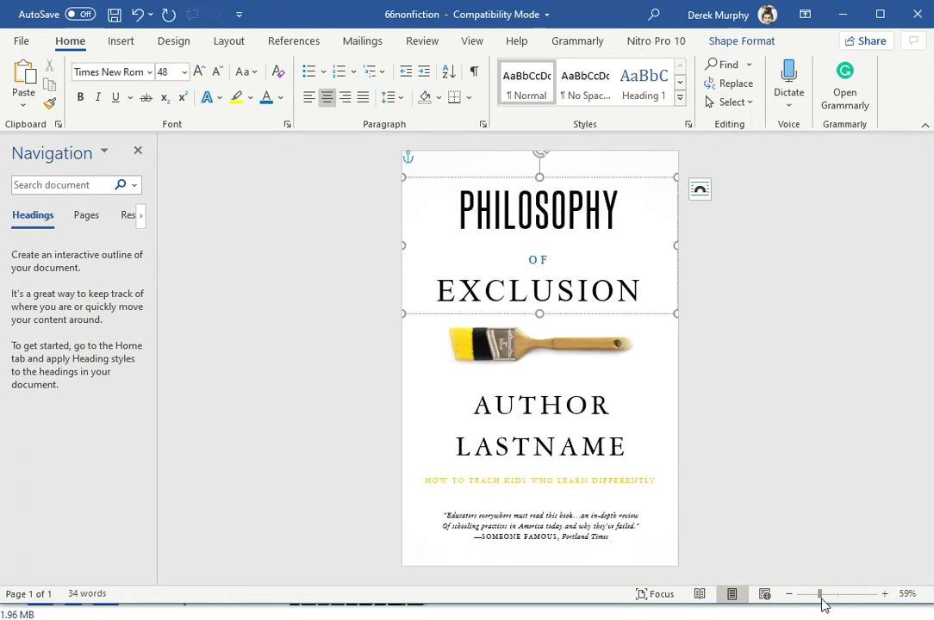
pyautogui.moveTo(815, 601); pyautogui.dragTo(816, 599)
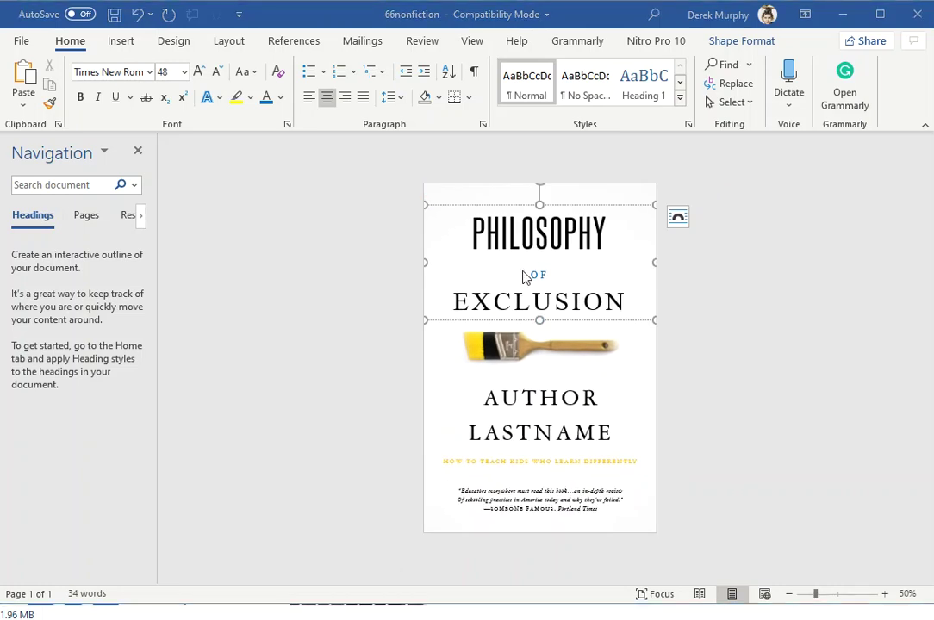
pyautogui.moveTo(607, 232); pyautogui.dragTo(471, 230)
pyautogui.hotkey('ctrl', 'c')
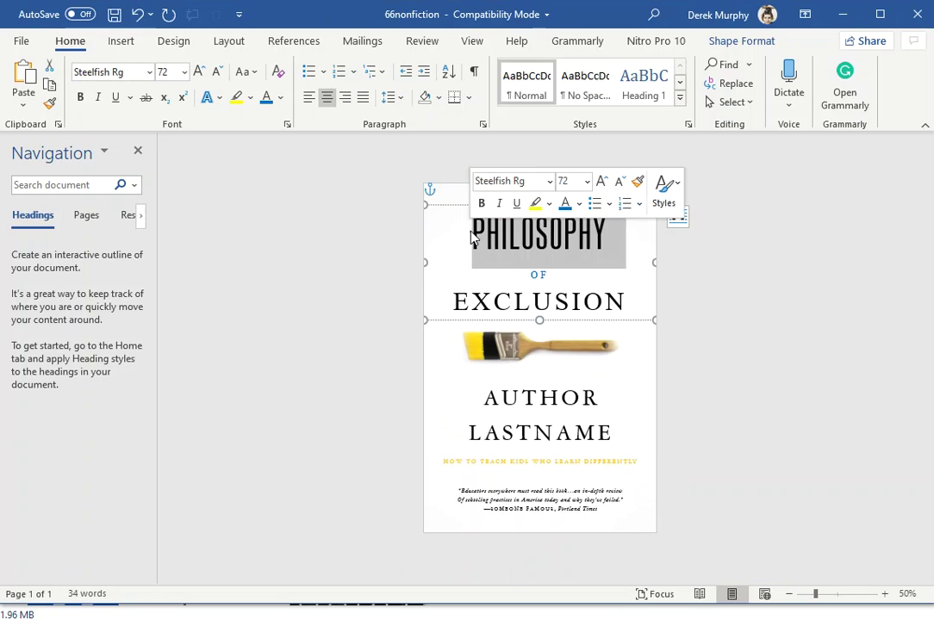
# Paste the Steelfish-styled PHILOSOPHY over EXCLUSION and retype it as EXLUSION.
pyautogui.moveTo(629, 305); pyautogui.dragTo(419, 300)
pyautogui.hotkey('ctrl', 'v')
pyautogui.moveTo(615, 307); pyautogui.dragTo(463, 307)
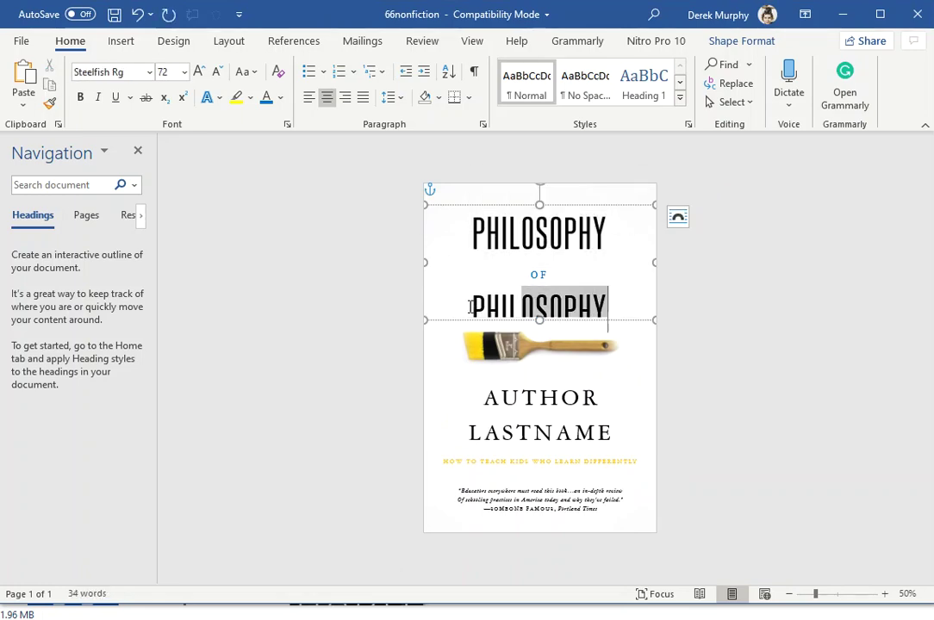
pyautogui.write('EXLUSION')
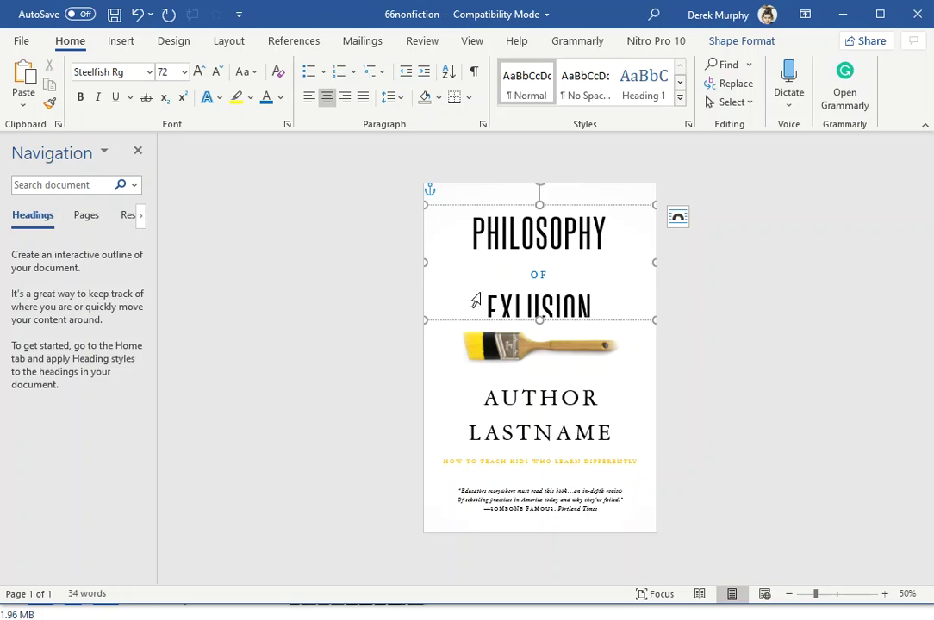
pyautogui.doubleClick(475, 301)
# Select the small word OF between the title words.
pyautogui.moveTo(583, 267); pyautogui.dragTo(504, 265)
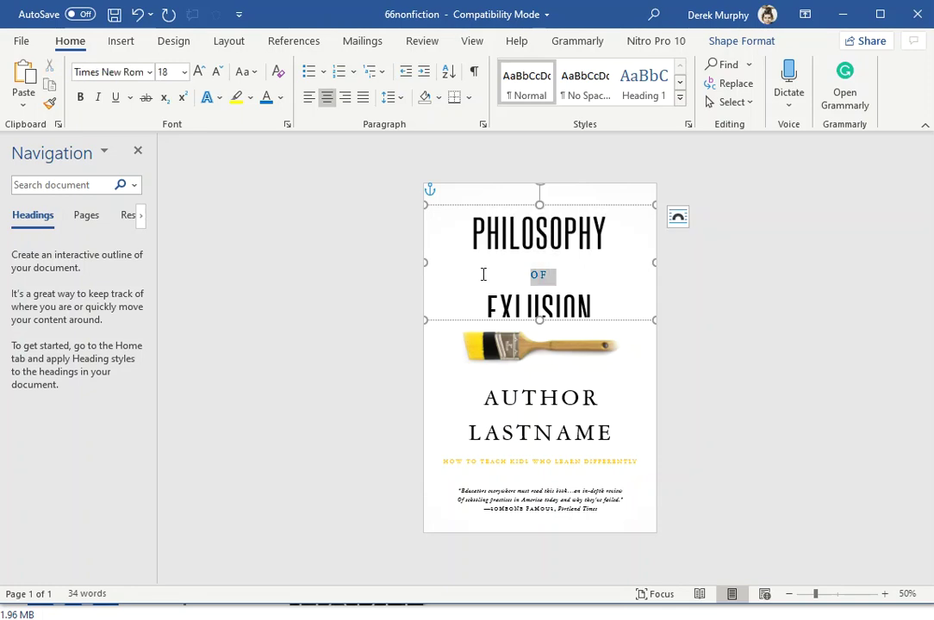
pyautogui.moveTo(504, 266); pyautogui.dragTo(477, 281)
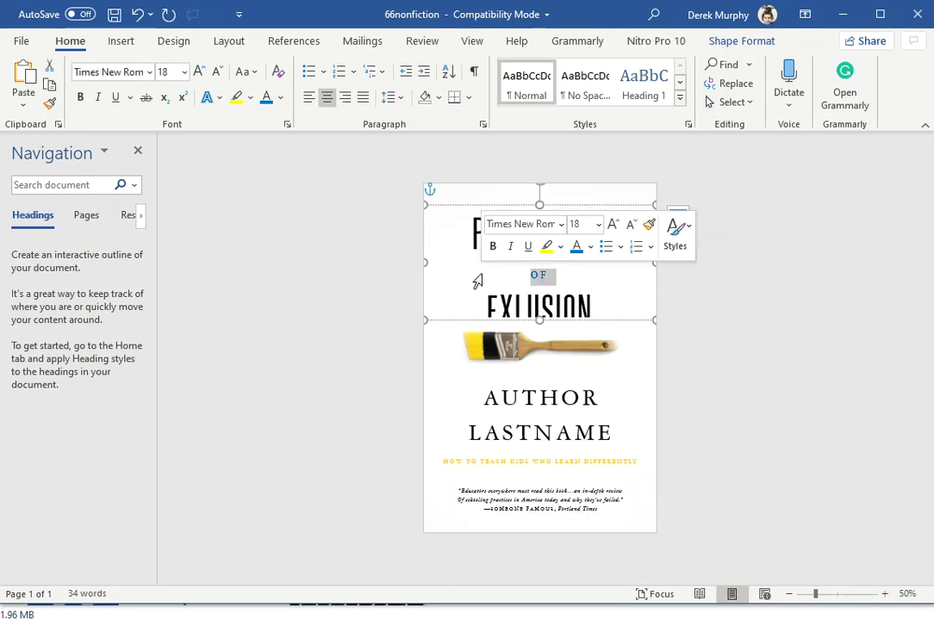
pyautogui.click(590, 290)
pyautogui.moveTo(571, 271); pyautogui.dragTo(497, 279)
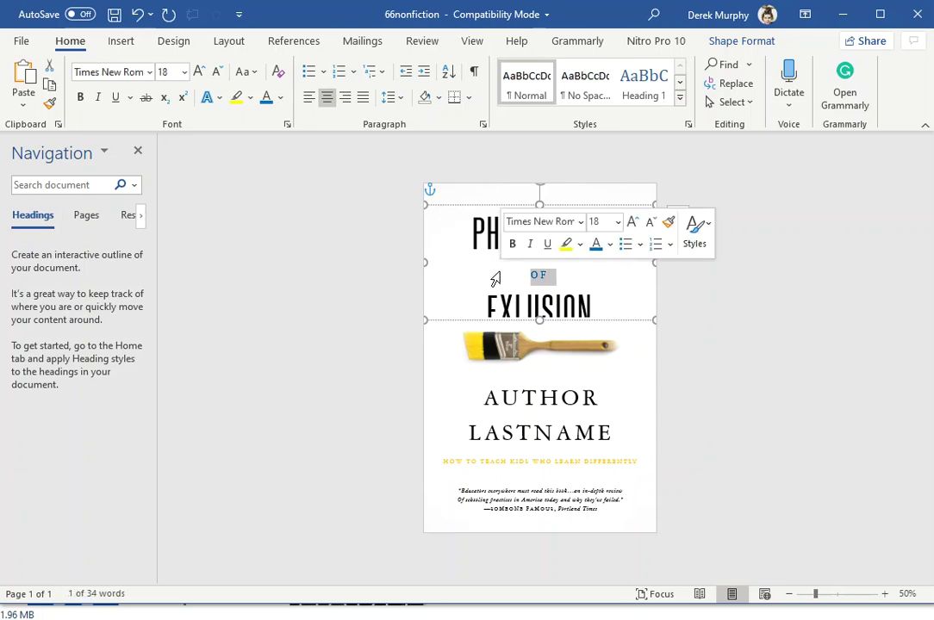
pyautogui.click(401, 98)
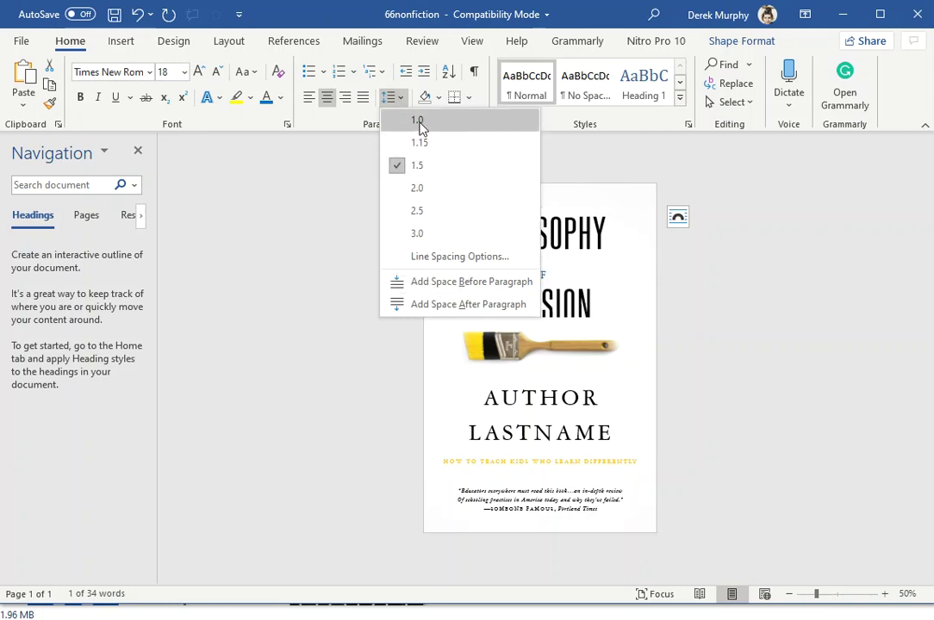
# Set single line spacing on OF and the PHILOSOPHY OF lines.
pyautogui.click(419, 125)
pyautogui.hotkey('shift', 'Down')
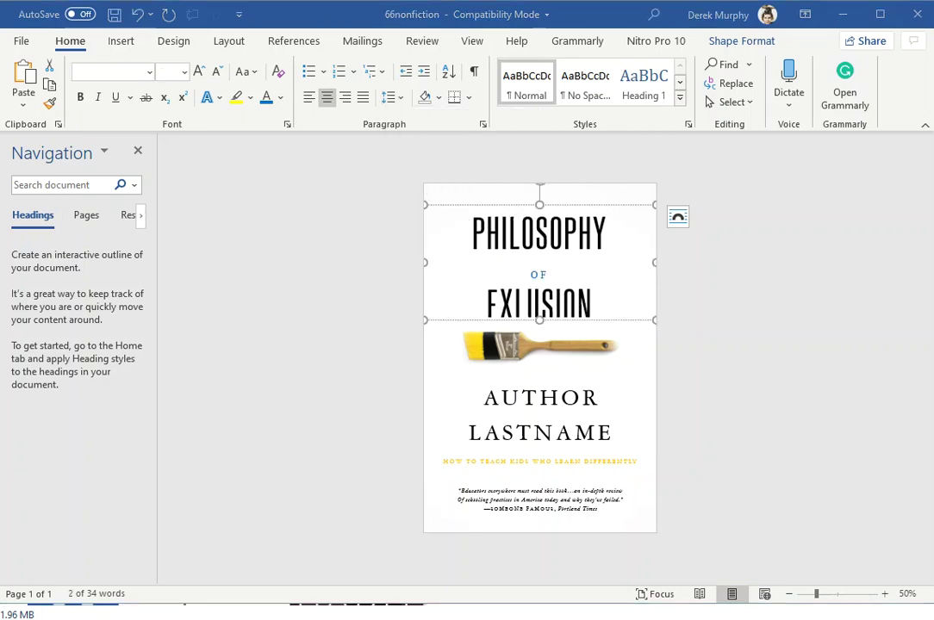
pyautogui.hotkey('shift', 'Up')
pyautogui.click(401, 103)
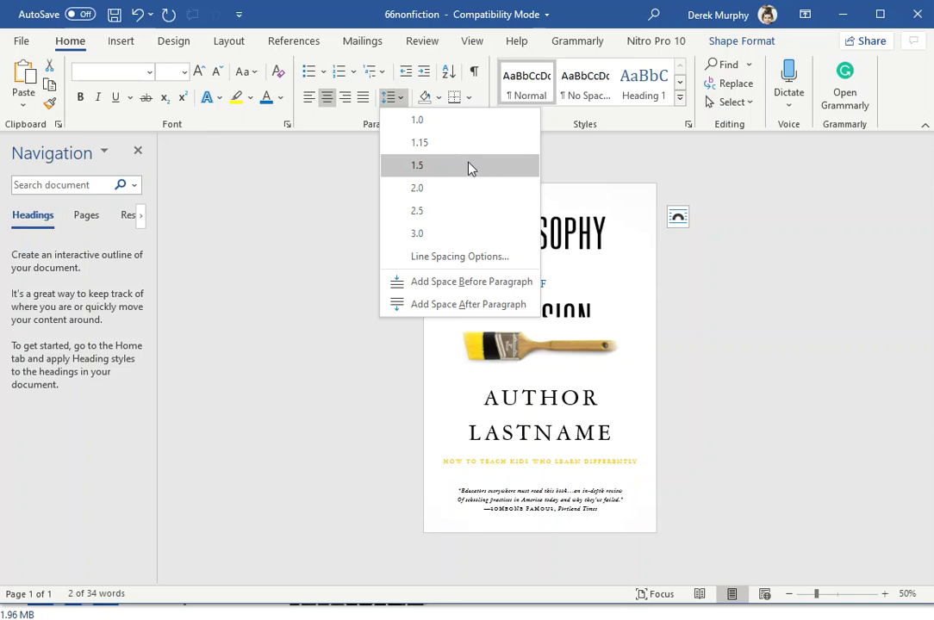
pyautogui.click(471, 167)
pyautogui.click(397, 97)
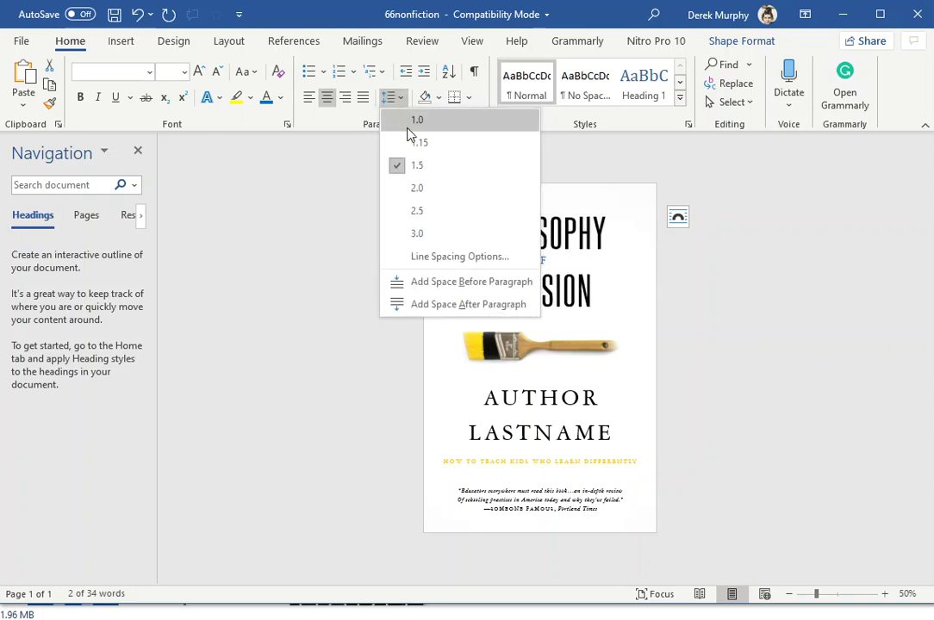
pyautogui.click(411, 122)
# Remove the empty line so OF sits centred on its own line.
pyautogui.doubleClick(542, 261)
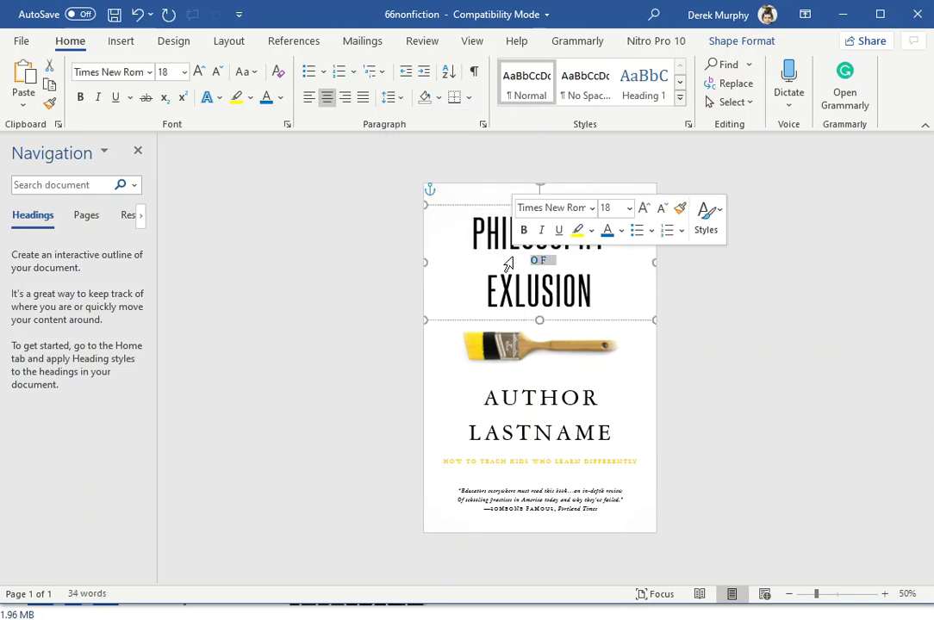
pyautogui.click(552, 277)
pyautogui.press('Up')
pyautogui.press('Up')
pyautogui.press('Down')
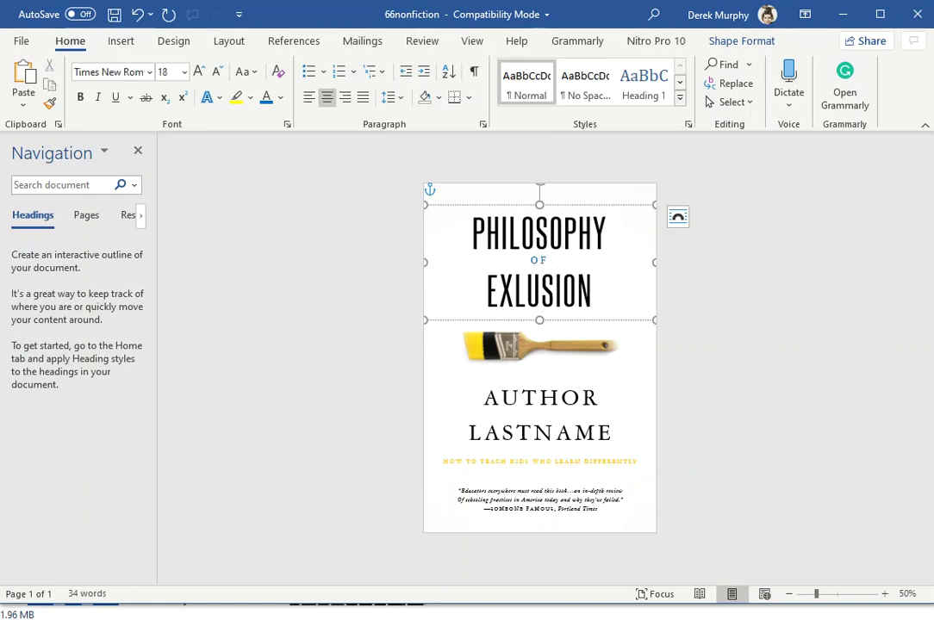
pyautogui.press('Return')
pyautogui.press('BackSpace')
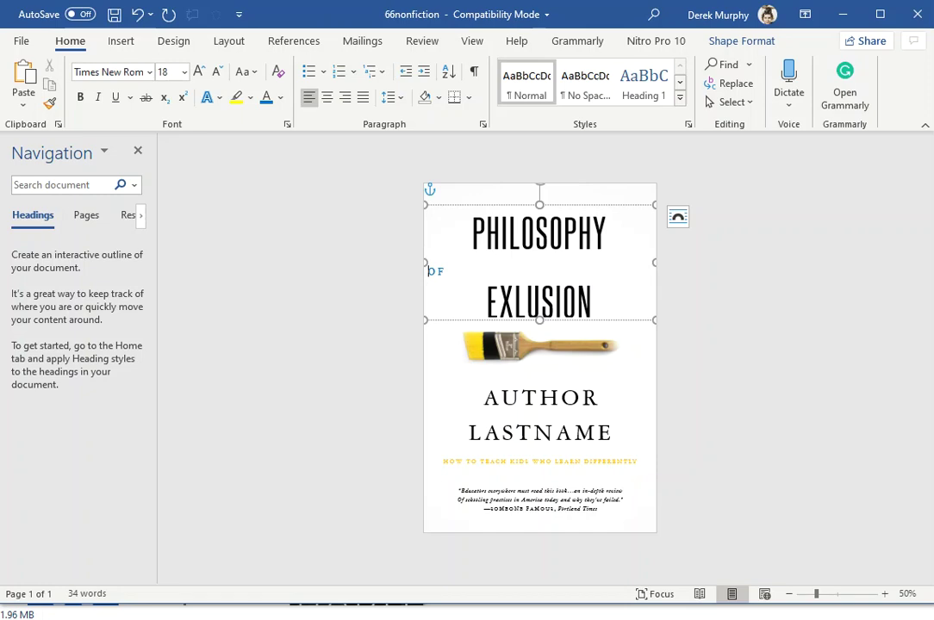
pyautogui.press('BackSpace')
pyautogui.press('BackSpace')
pyautogui.press('Return')
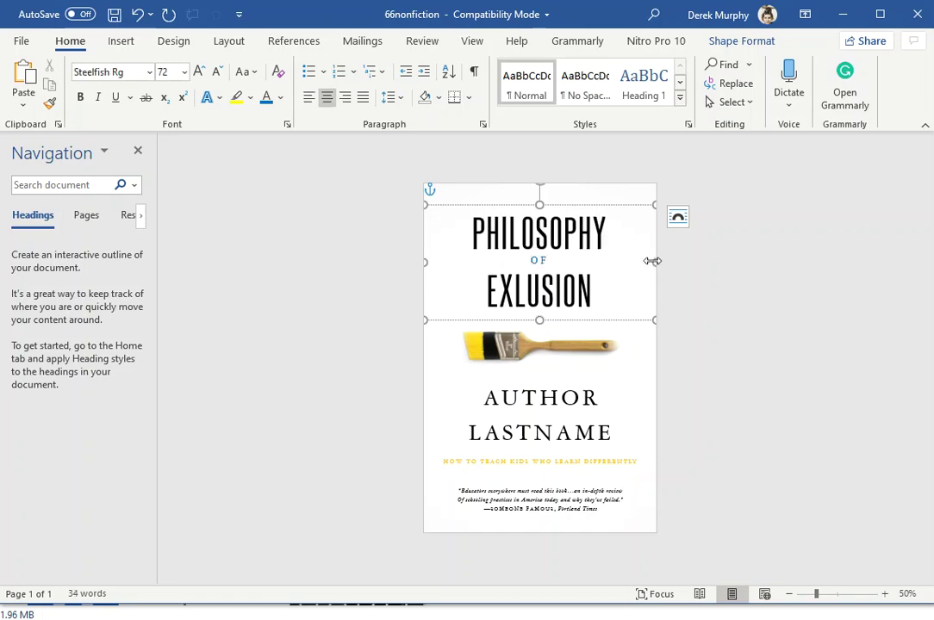
# Select the OF line and the title text box, then return into the title.
pyautogui.tripleClick(552, 267)
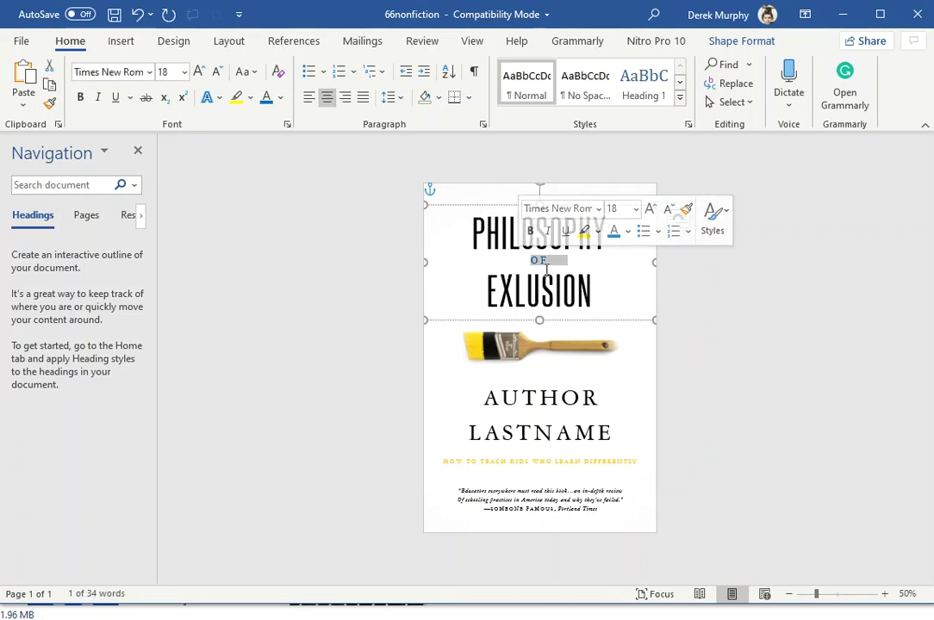
pyautogui.click(653, 307)
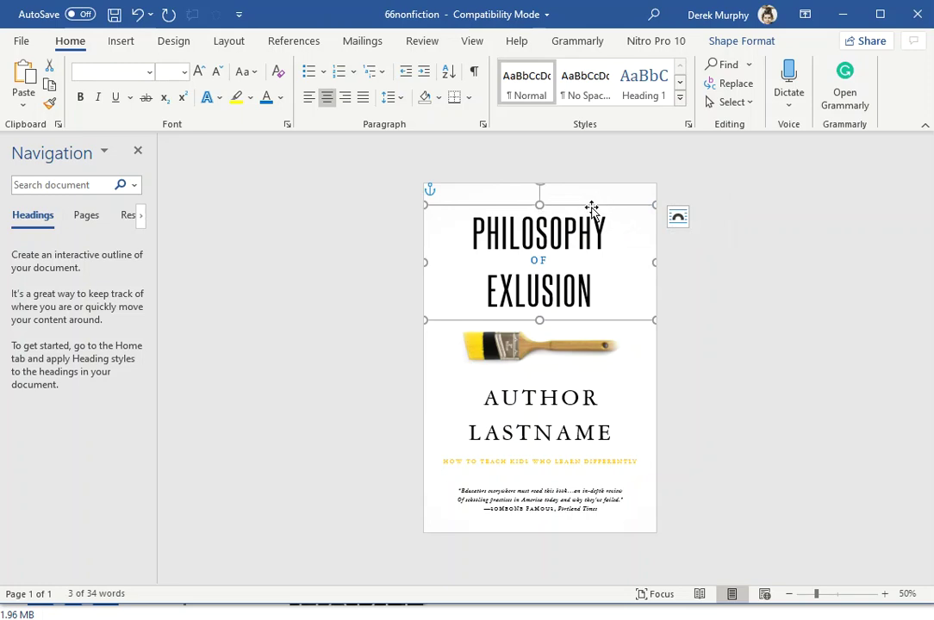
pyautogui.press('Escape')
pyautogui.click(594, 259)
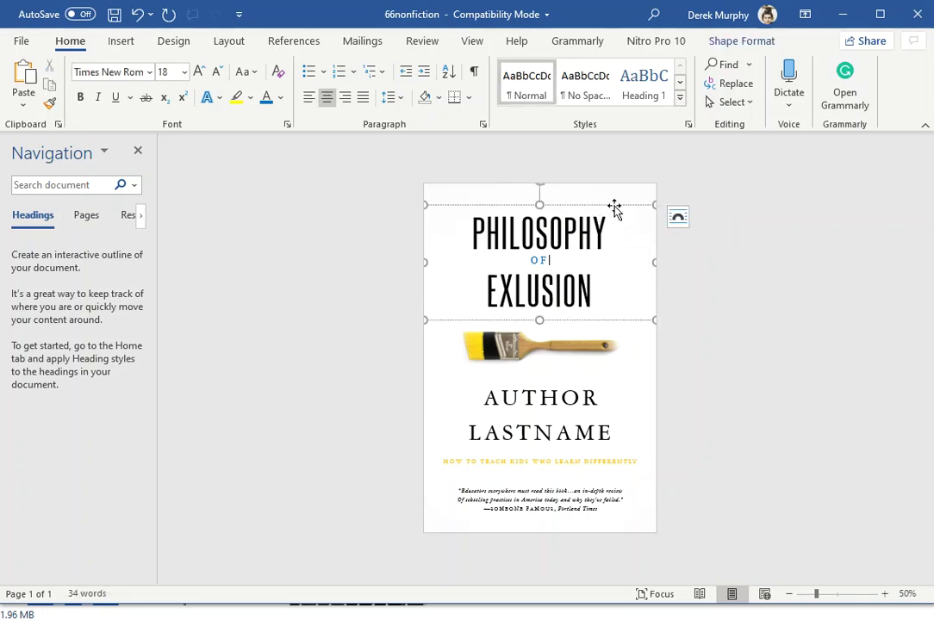
# Zoom the cover to 90% and duplicate the title text box.
pyautogui.click(884, 593)
pyautogui.click(884, 594)
pyautogui.click(884, 594)
pyautogui.click(884, 594)
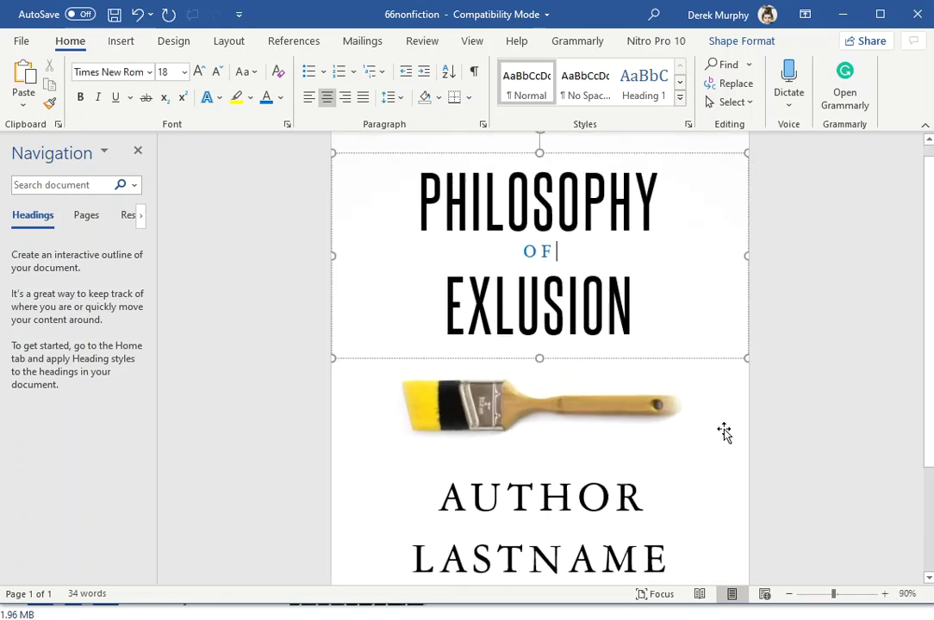
pyautogui.scroll(1, 723, 433)
pyautogui.click(642, 185)
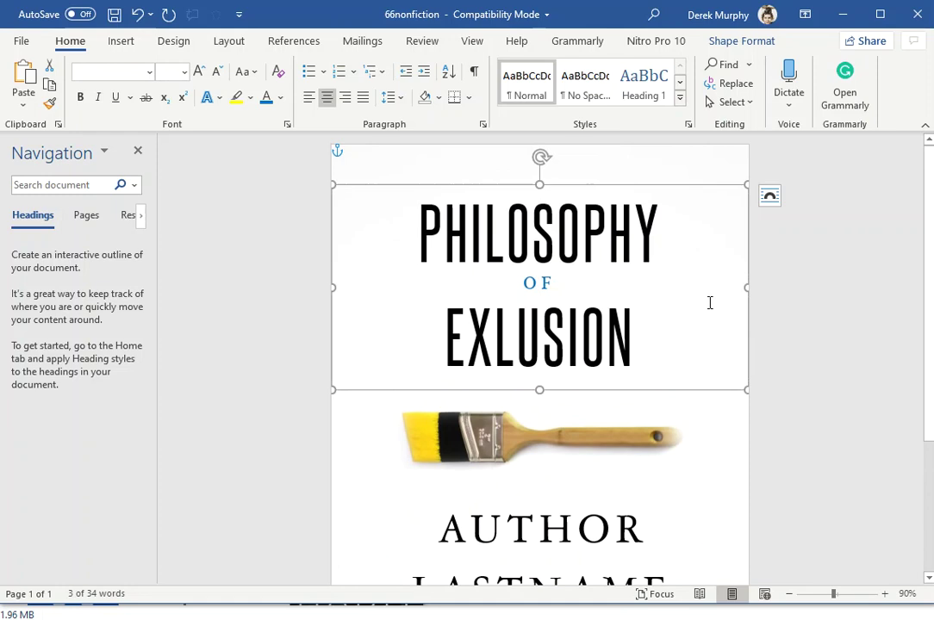
pyautogui.hotkey('ctrl', 'd')
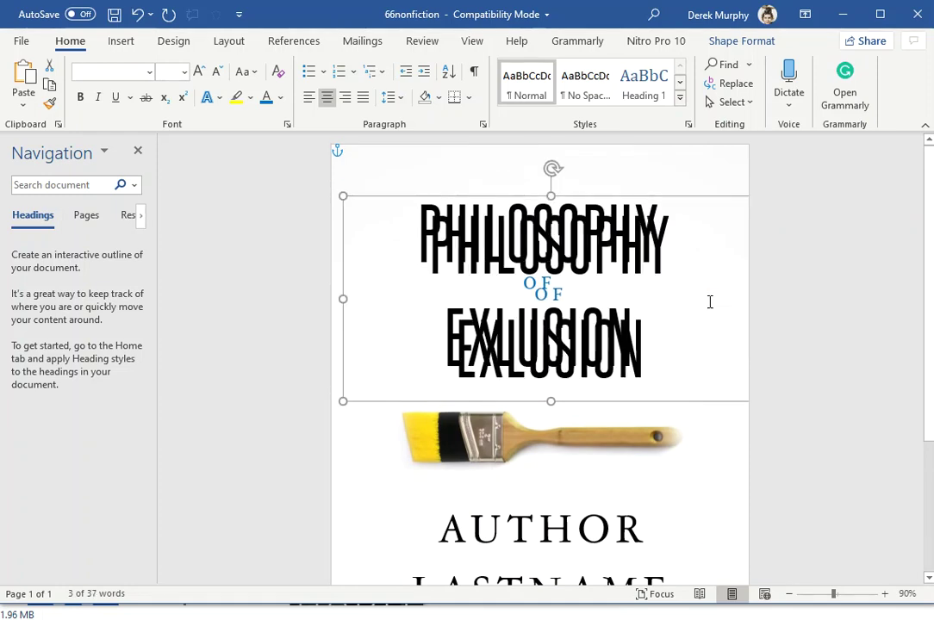
pyautogui.moveTo(679, 202)
pyautogui.mouseDown()
pyautogui.moveTo(670, 164)
pyautogui.moveTo(671, 210)
pyautogui.mouseUp()
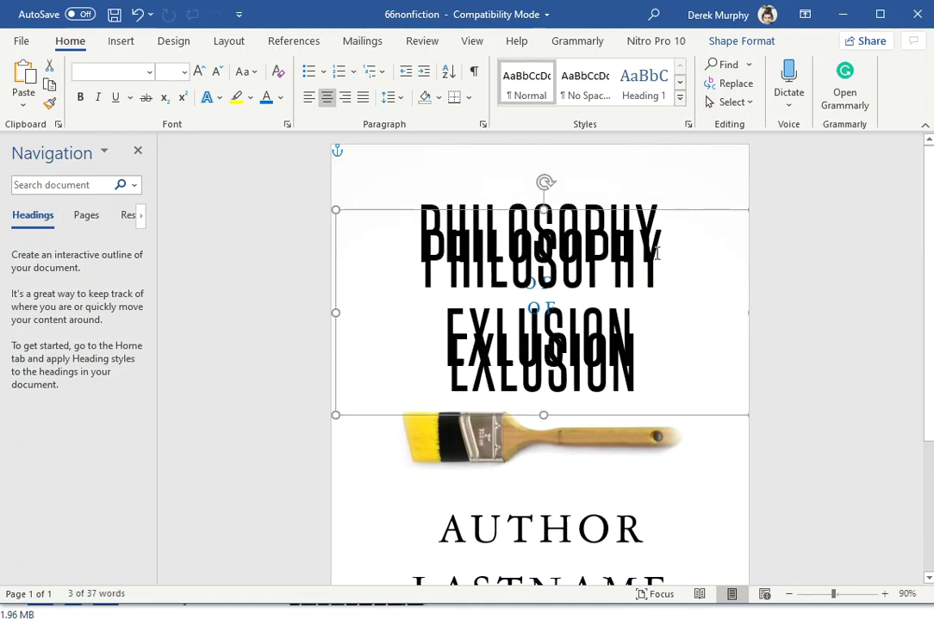
pyautogui.moveTo(665, 265); pyautogui.dragTo(403, 254)
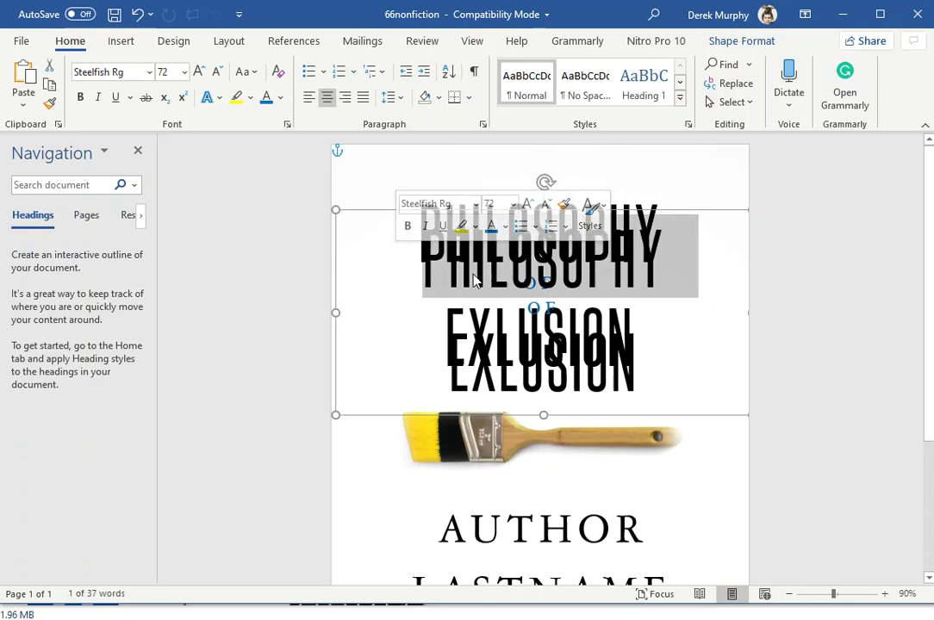
pyautogui.press('Delete')
pyautogui.moveTo(645, 293)
pyautogui.mouseDown()
pyautogui.moveTo(428, 289)
pyautogui.moveTo(417, 298)
pyautogui.mouseUp()
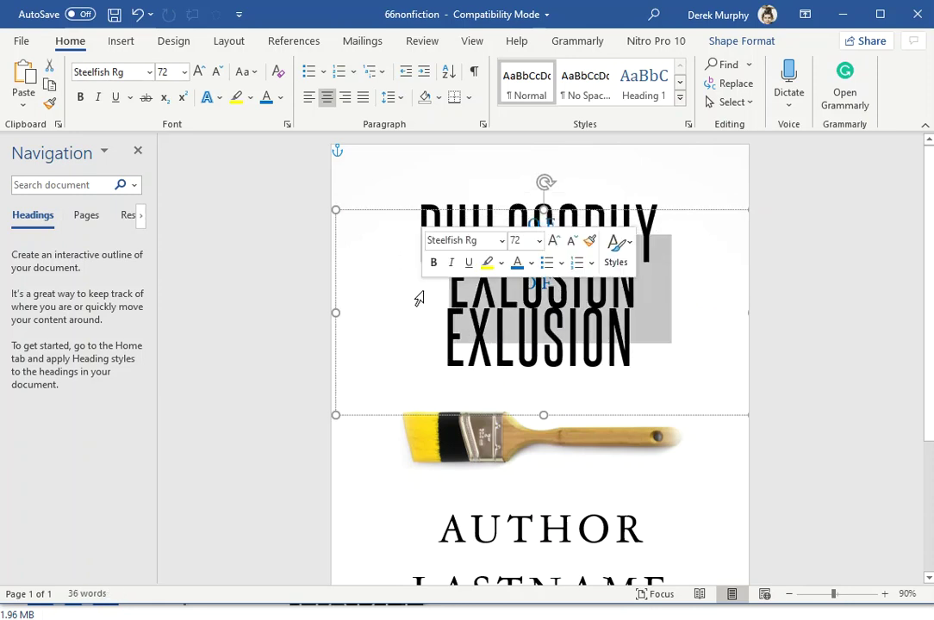
pyautogui.press('Delete')
pyautogui.moveTo(694, 209)
pyautogui.mouseDown()
pyautogui.moveTo(689, 155)
pyautogui.moveTo(711, 249)
pyautogui.moveTo(691, 271)
pyautogui.mouseUp()
pyautogui.moveTo(539, 476); pyautogui.dragTo(539, 318)
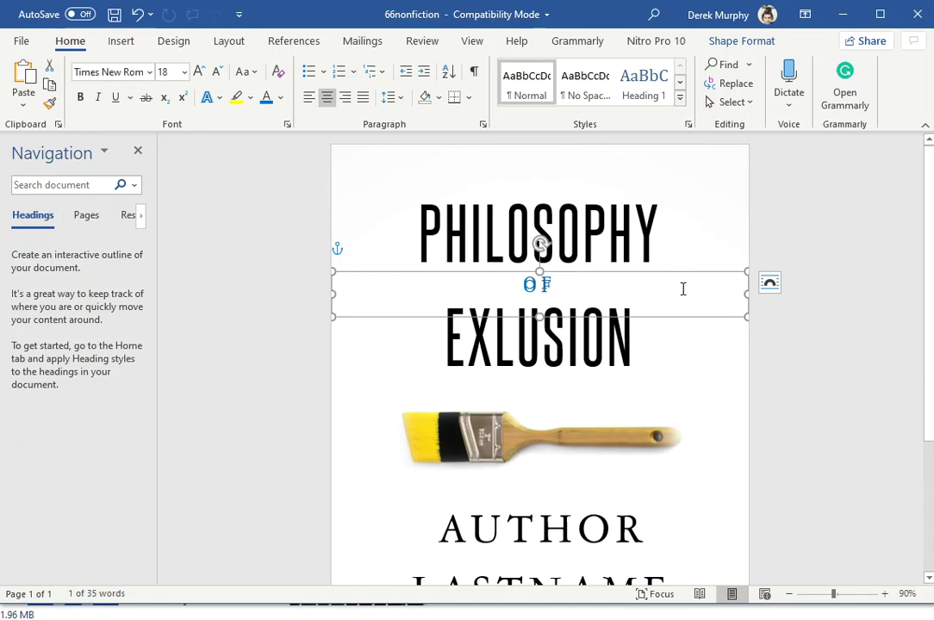
pyautogui.moveTo(687, 276)
pyautogui.mouseDown()
pyautogui.moveTo(668, 272)
pyautogui.moveTo(692, 278)
pyautogui.mouseUp()
pyautogui.click(667, 240)
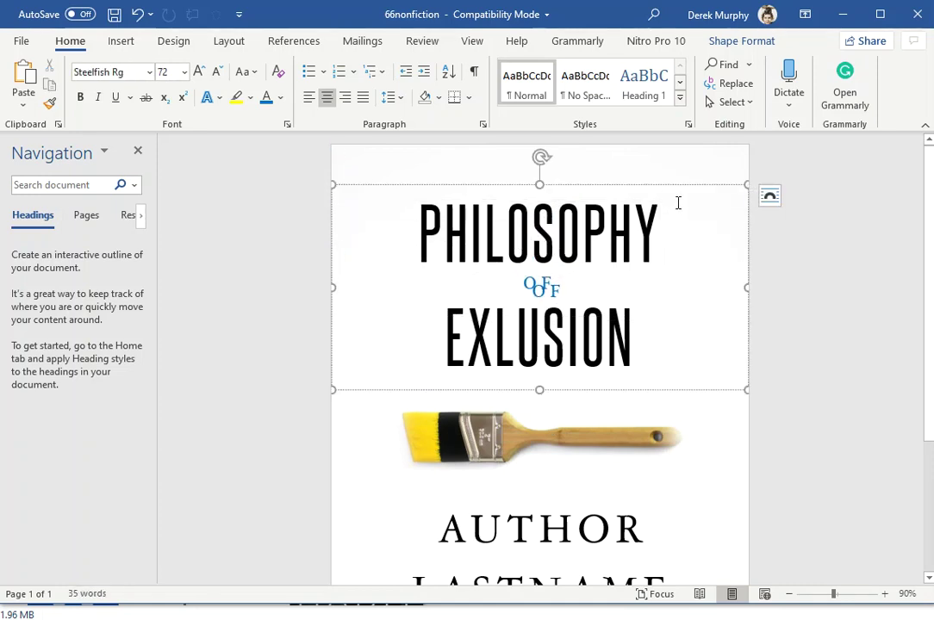
pyautogui.click(659, 445)
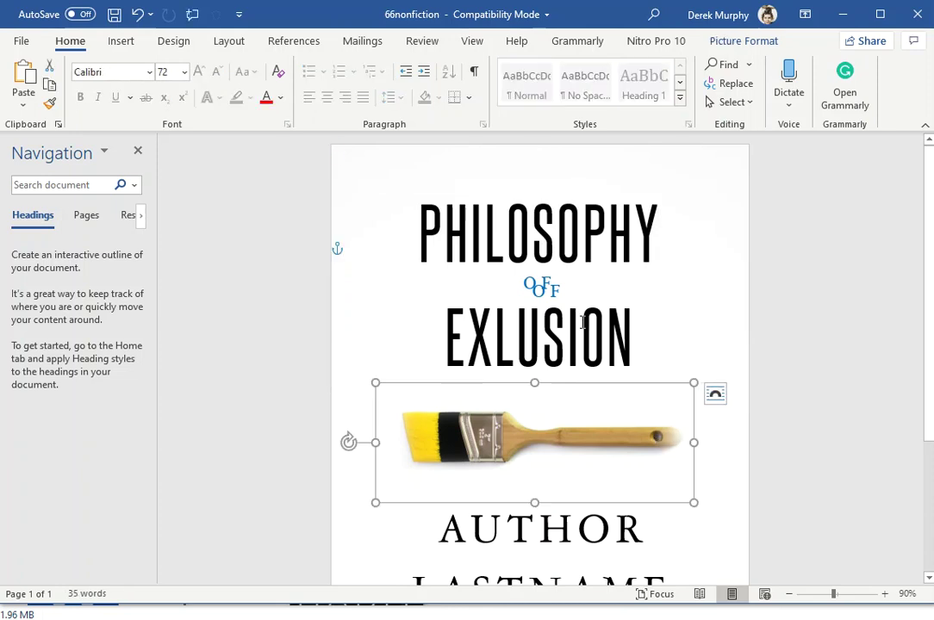
pyautogui.click(577, 295)
pyautogui.click(570, 278)
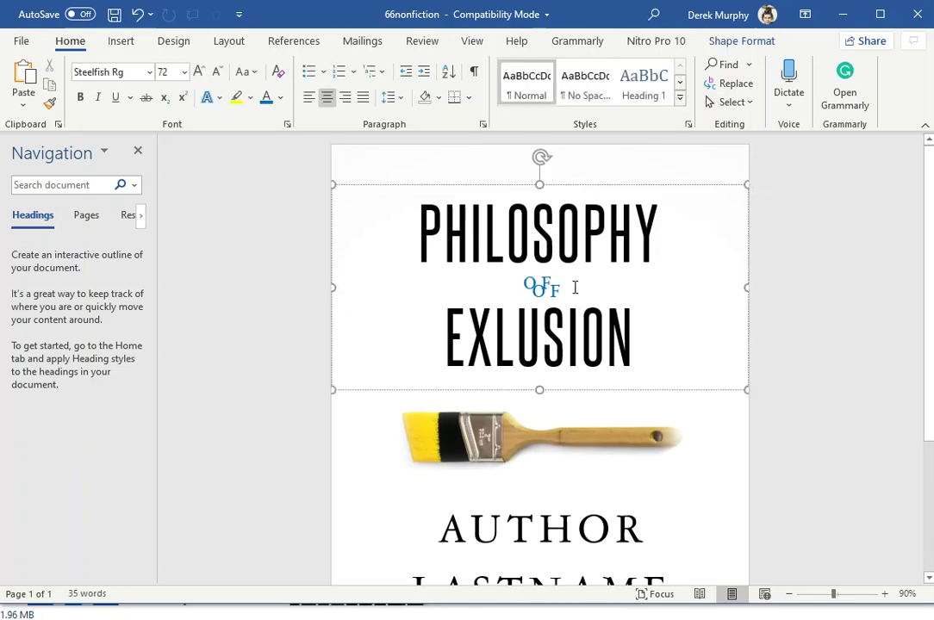
pyautogui.click(575, 287)
pyautogui.moveTo(641, 321); pyautogui.dragTo(645, 288)
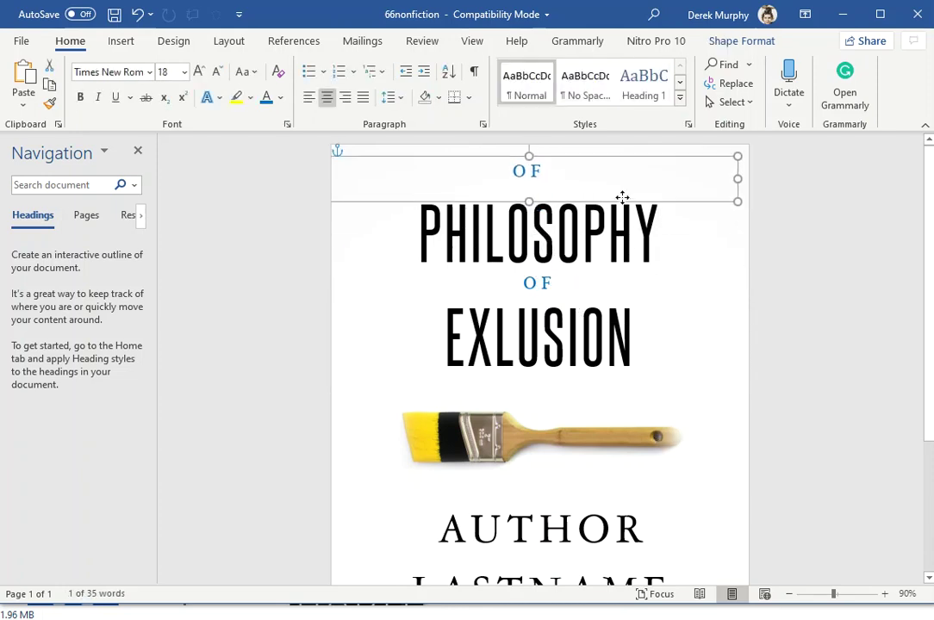
pyautogui.moveTo(644, 288)
pyautogui.mouseDown()
pyautogui.moveTo(629, 313)
pyautogui.moveTo(639, 315)
pyautogui.mouseUp()
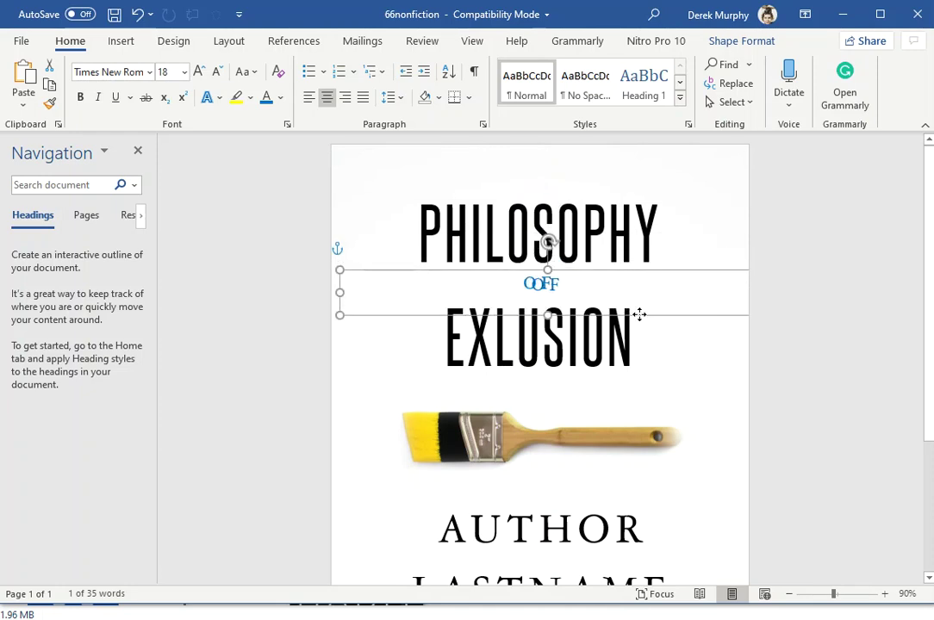
pyautogui.click(678, 277)
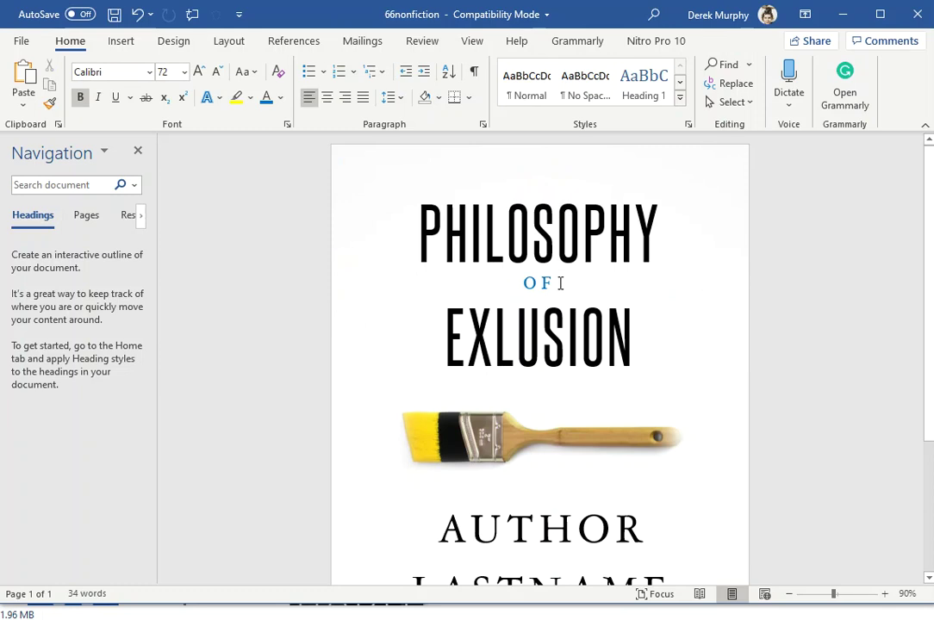
pyautogui.moveTo(561, 284); pyautogui.dragTo(518, 277)
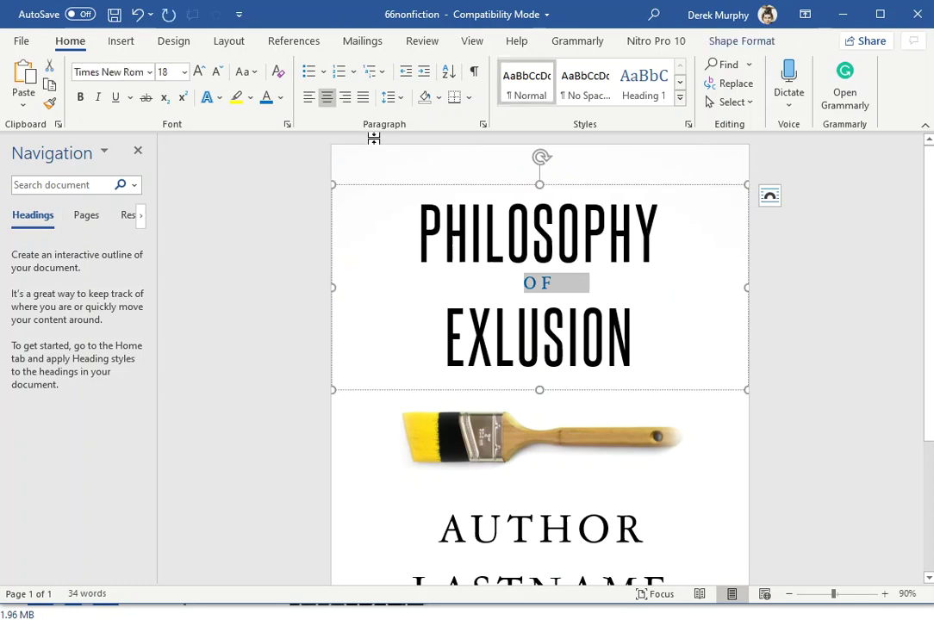
pyautogui.click(389, 97)
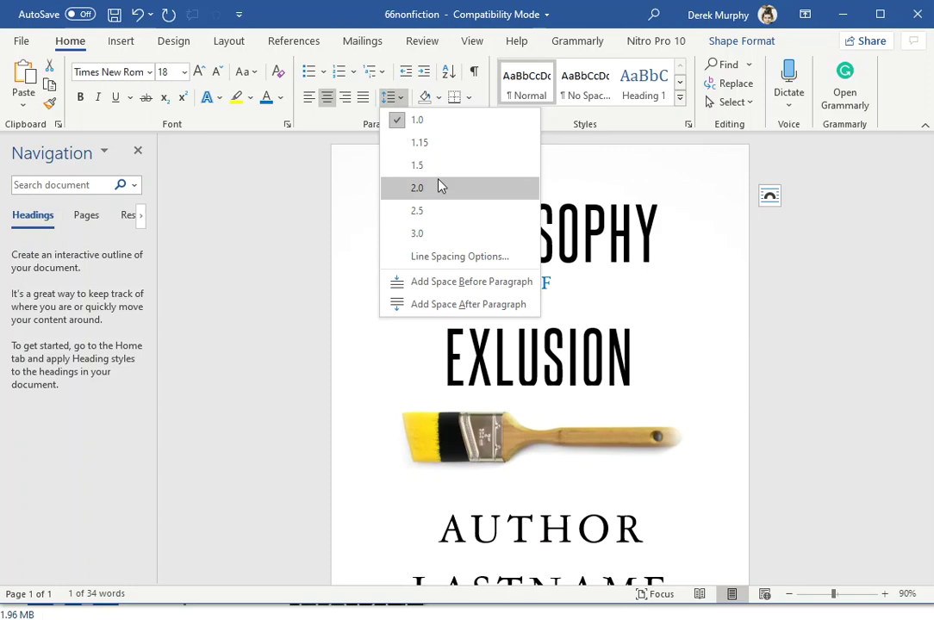
# Give the OF line 1.3 multiple line spacing and single-space PHILOSOPHY.
pyautogui.click(476, 257)
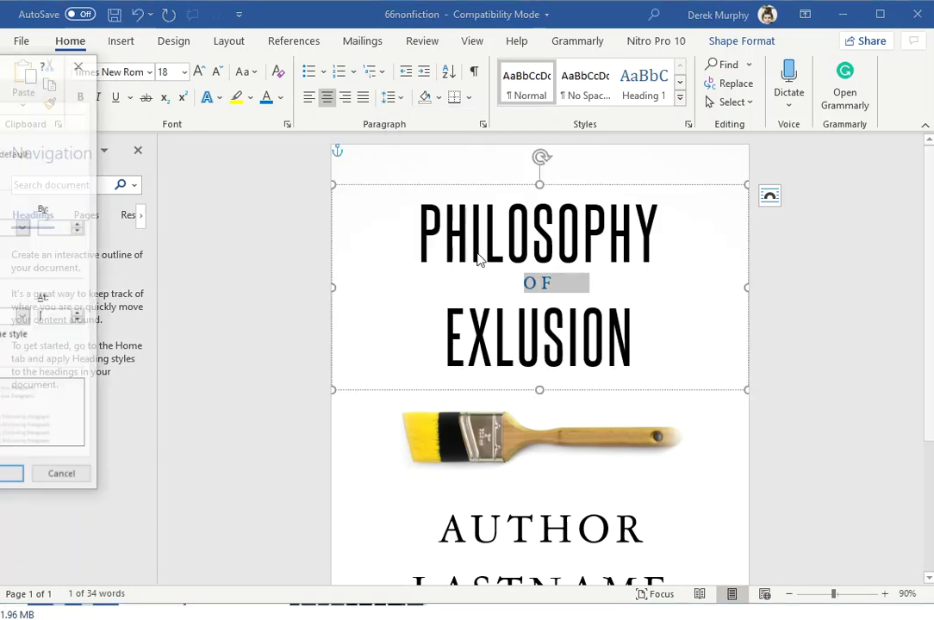
pyautogui.moveTo(17, 63); pyautogui.dragTo(200, 110)
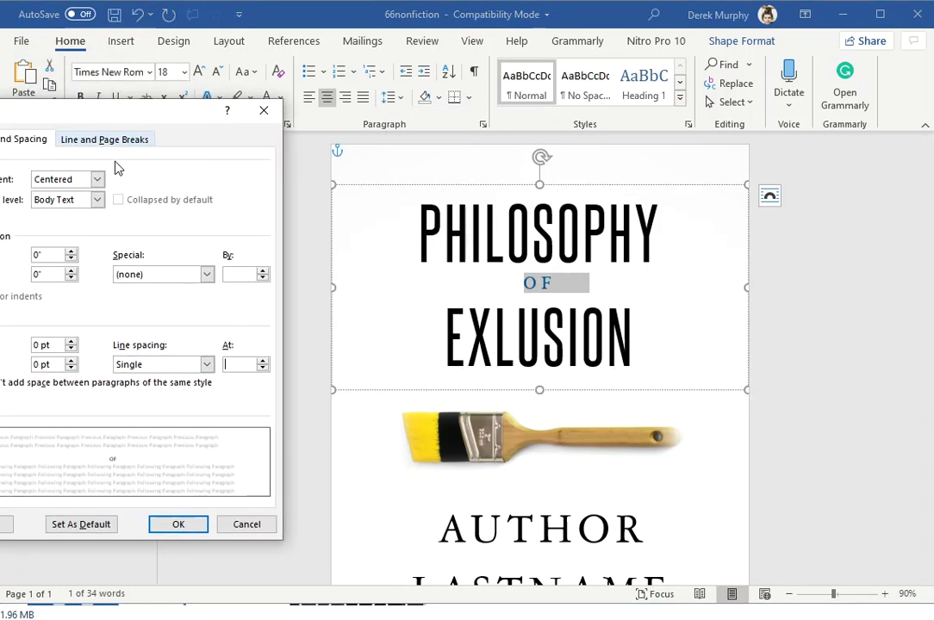
pyautogui.write('1.3')
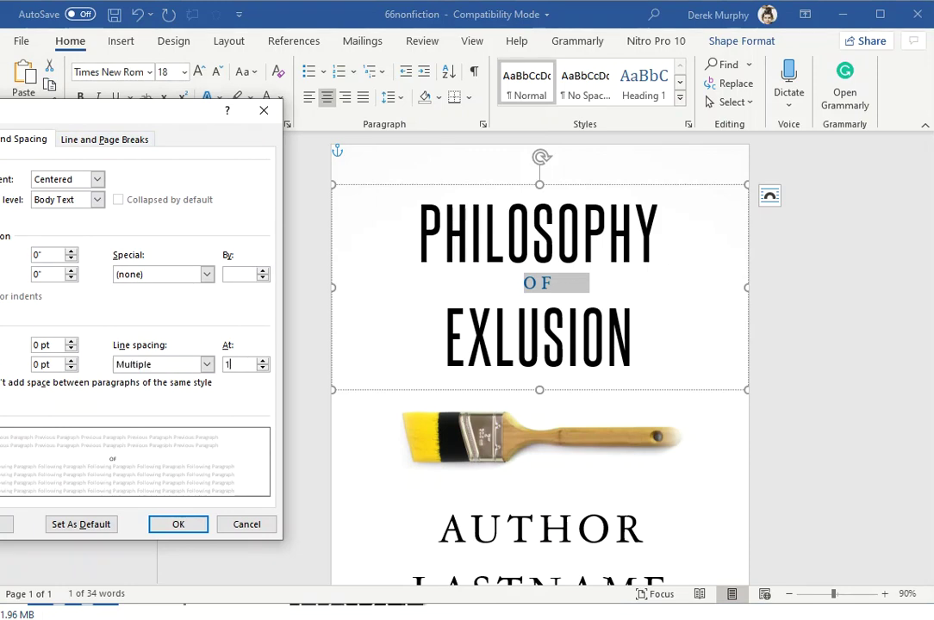
pyautogui.click(196, 525)
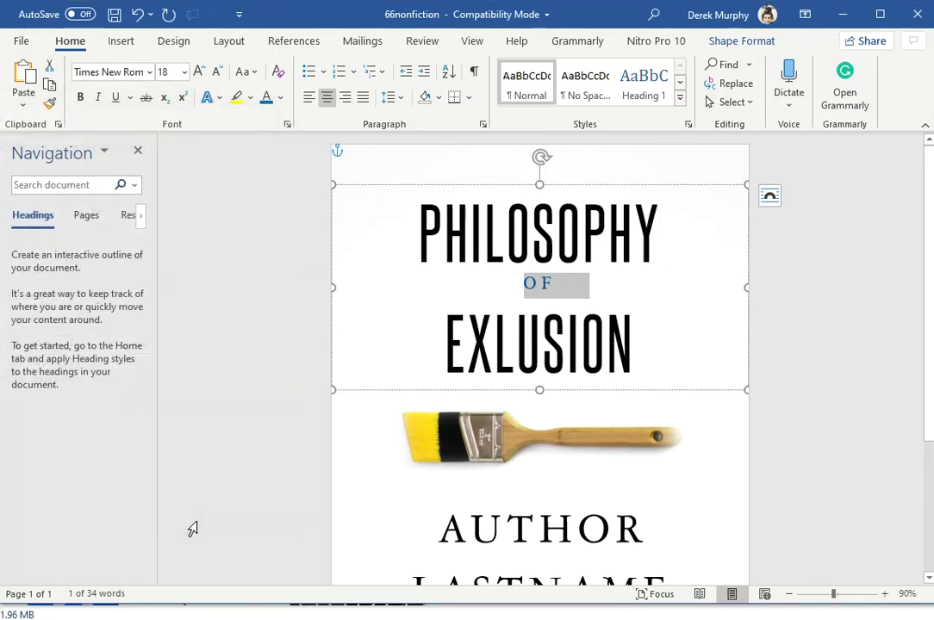
pyautogui.click(562, 286)
pyautogui.moveTo(663, 248)
pyautogui.mouseDown()
pyautogui.moveTo(401, 236)
pyautogui.moveTo(380, 243)
pyautogui.mouseUp()
pyautogui.hotkey('ctrl', '1')
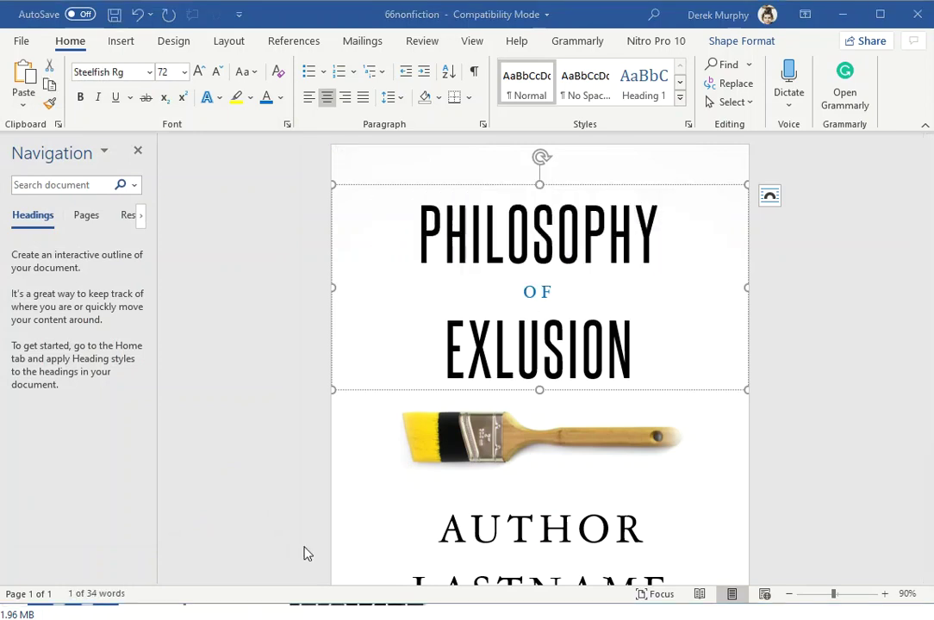
pyautogui.doubleClick(487, 379)
# Set the word EXLUSION to 95 pt.
pyautogui.click(496, 358)
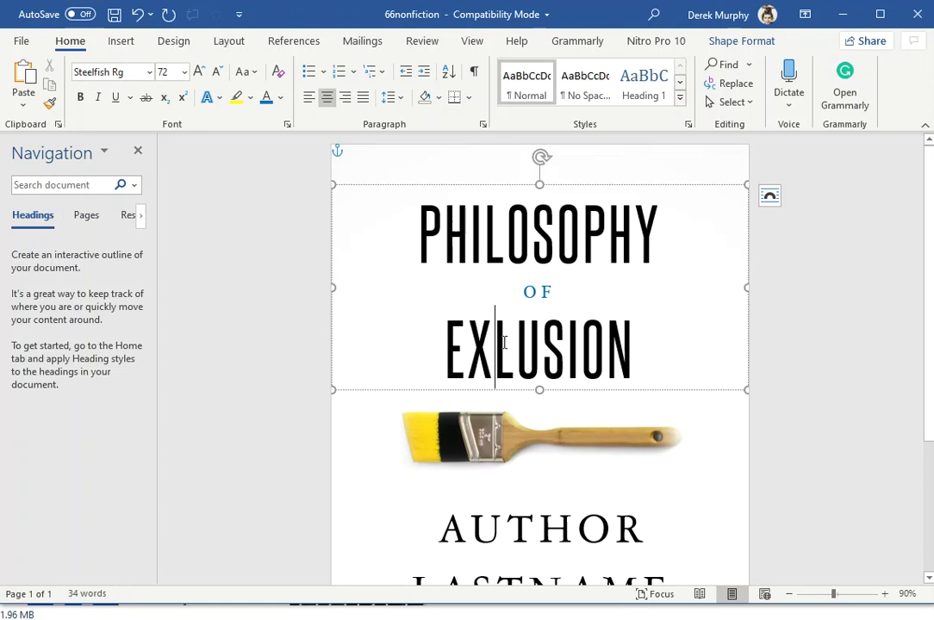
pyautogui.doubleClick(573, 345)
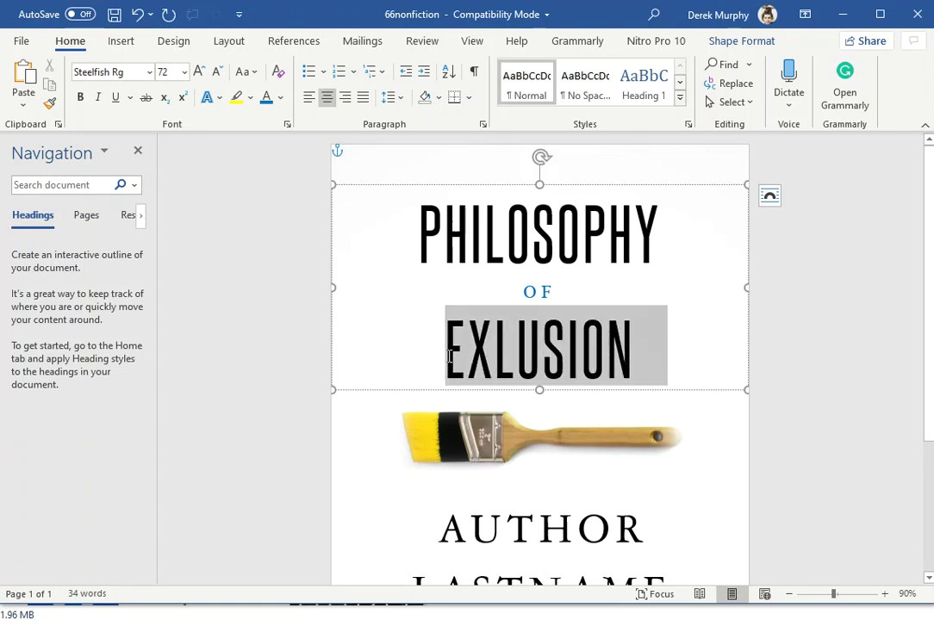
pyautogui.click(165, 73)
pyautogui.click(183, 75)
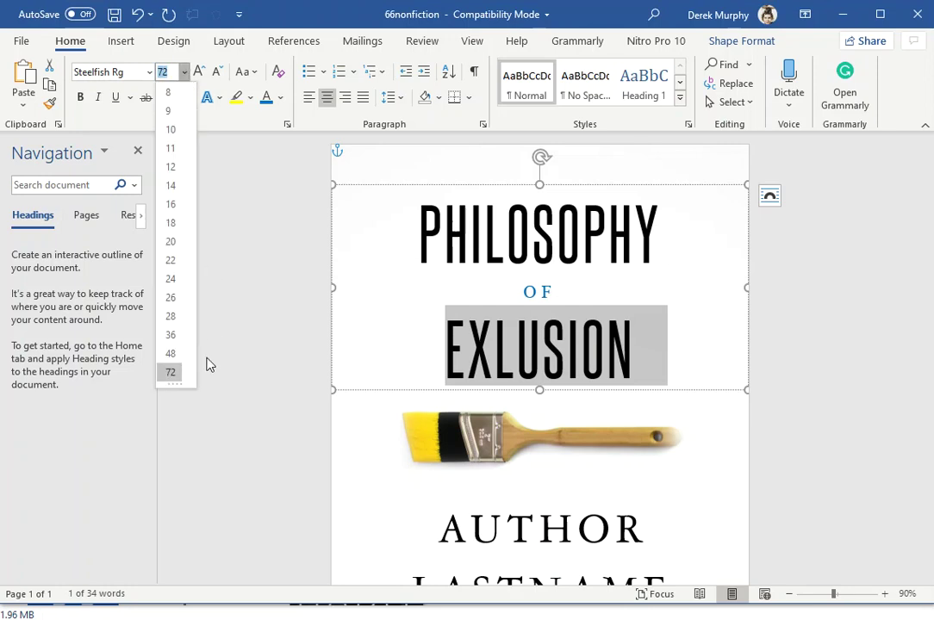
pyautogui.click(168, 74)
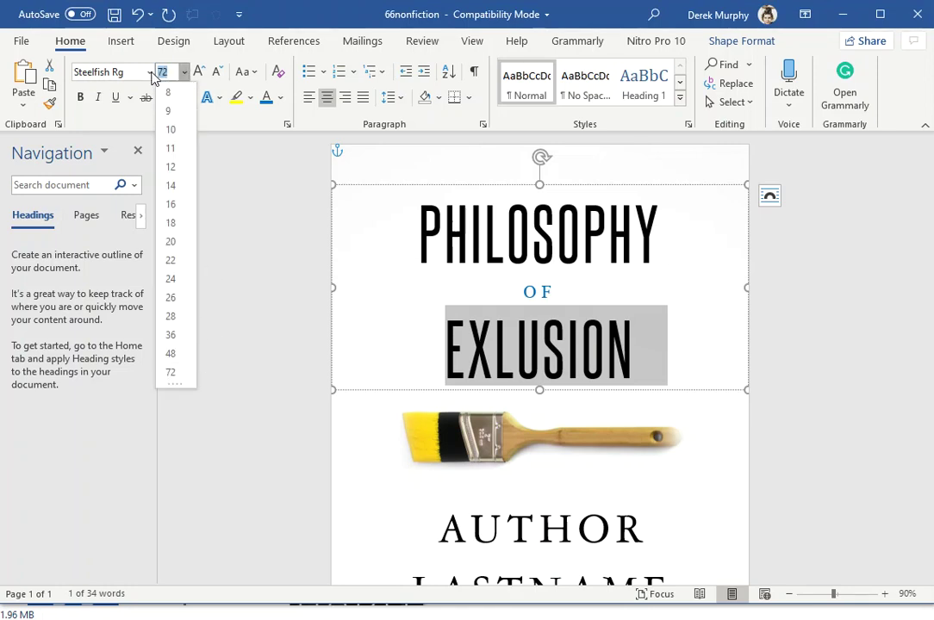
pyautogui.write('95')
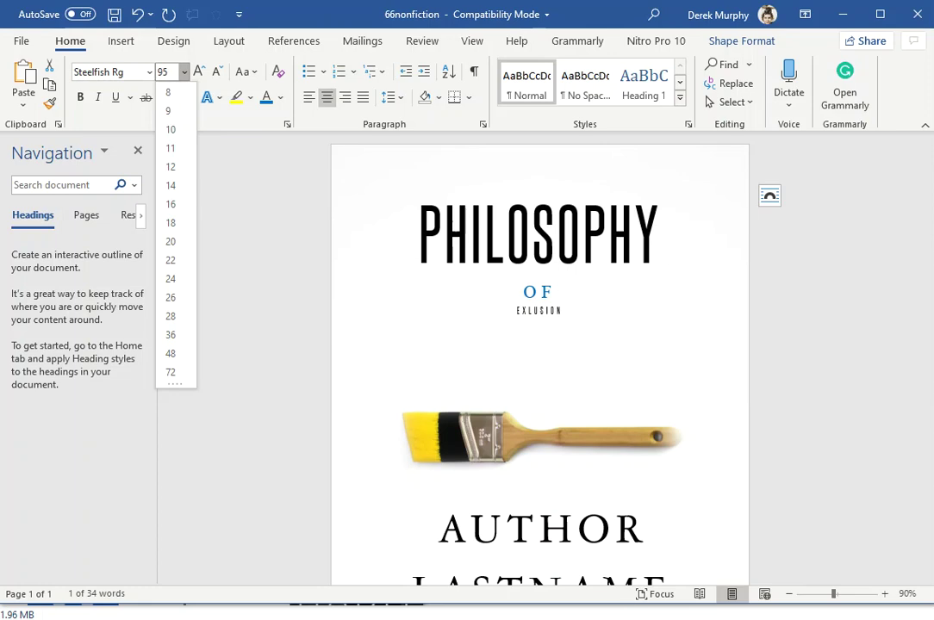
pyautogui.press('Return')
pyautogui.click(575, 357)
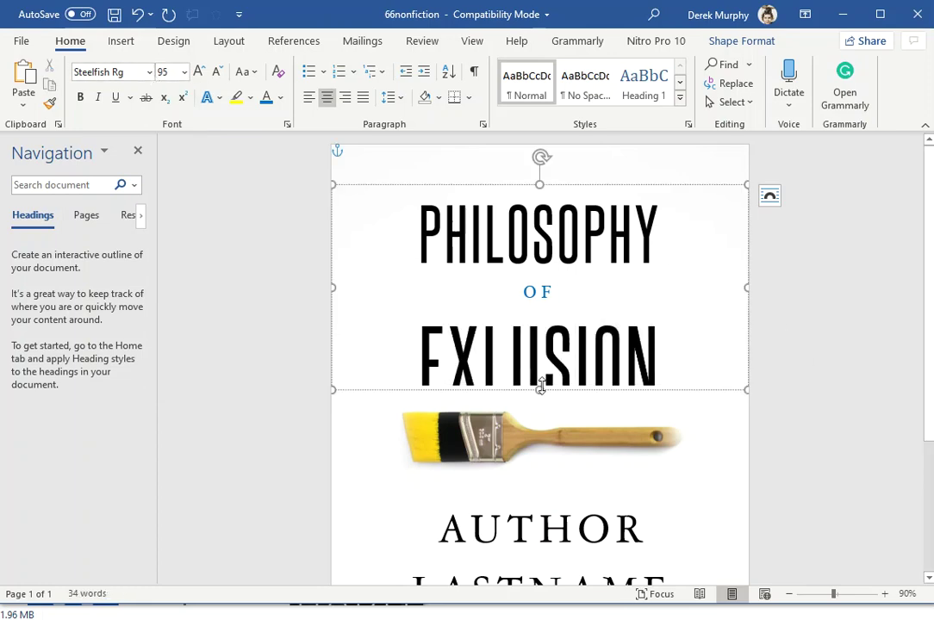
# Resize the title box, then undo the changes back to the EXCLUSION layout.
pyautogui.moveTo(540, 391); pyautogui.dragTo(539, 419)
pyautogui.click(540, 422)
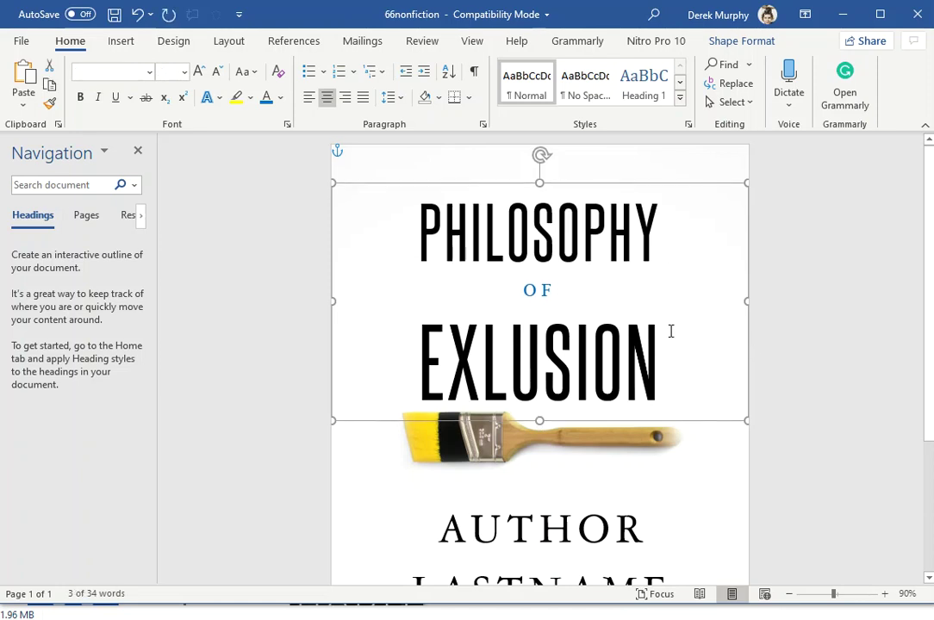
pyautogui.hotkey('ctrl', 'z')
pyautogui.hotkey('ctrl', 'z')
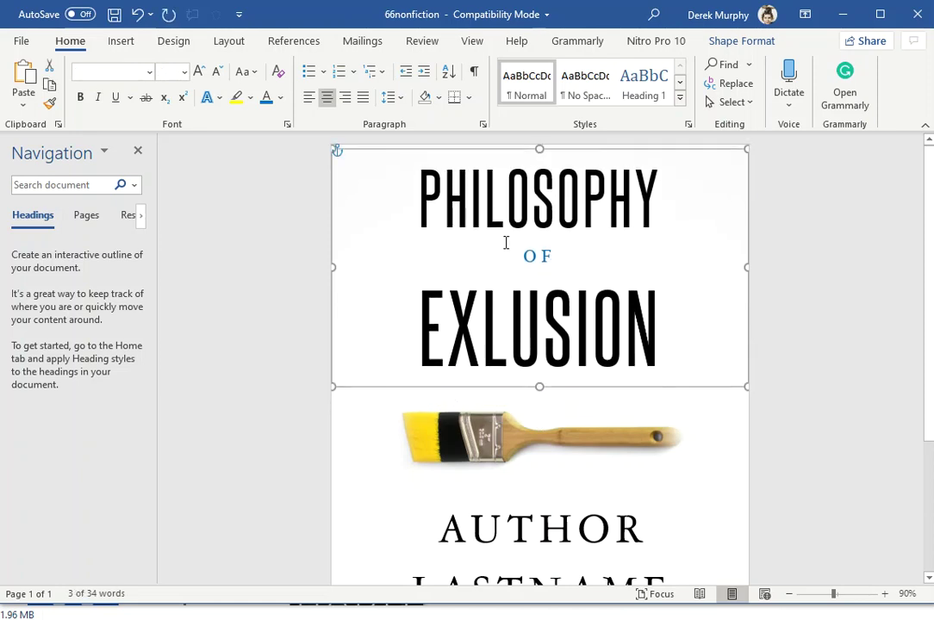
pyautogui.hotkey('ctrl', 'z')
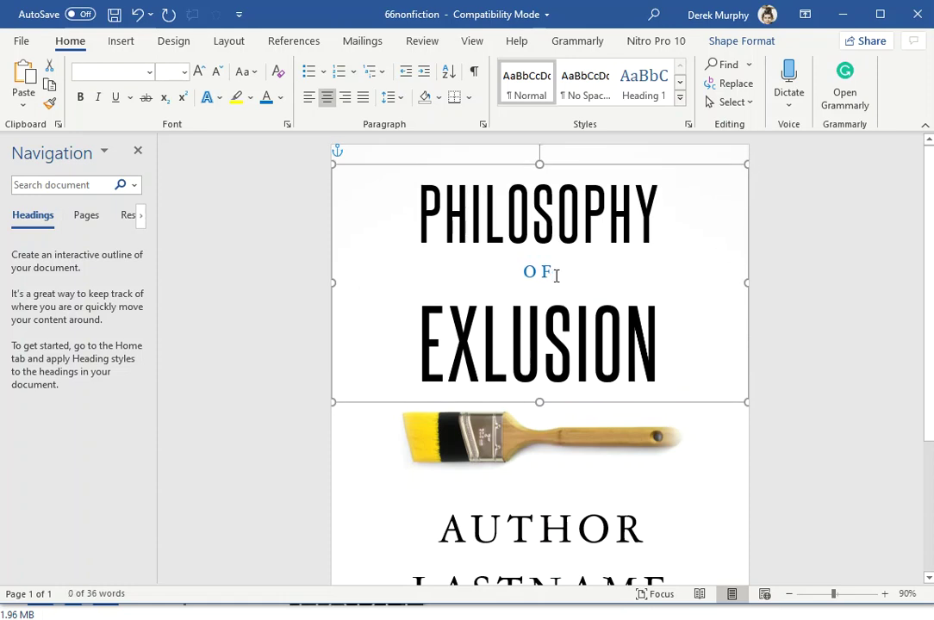
pyautogui.click(556, 272)
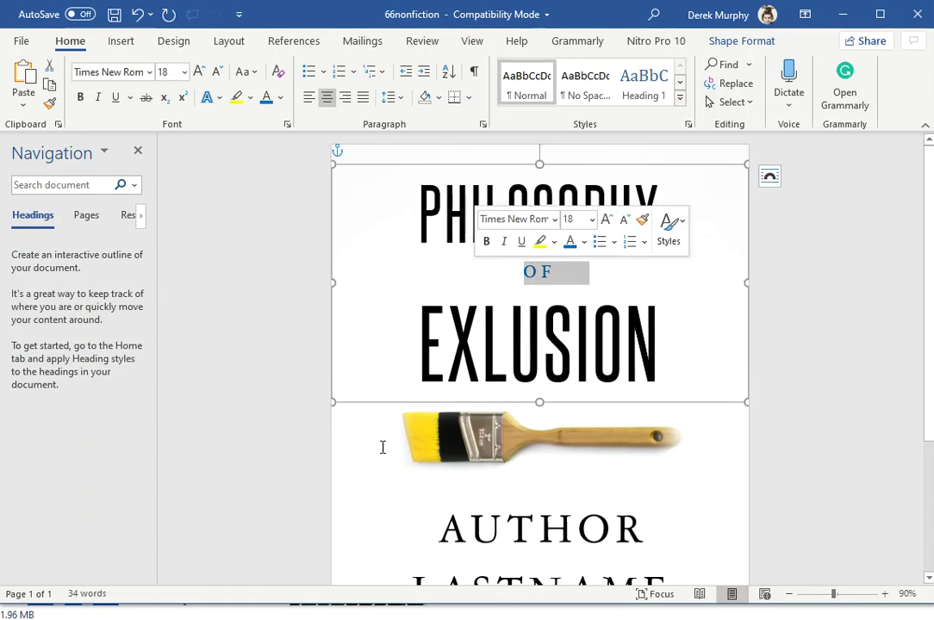
pyautogui.hotkey('ctrl', 'z')
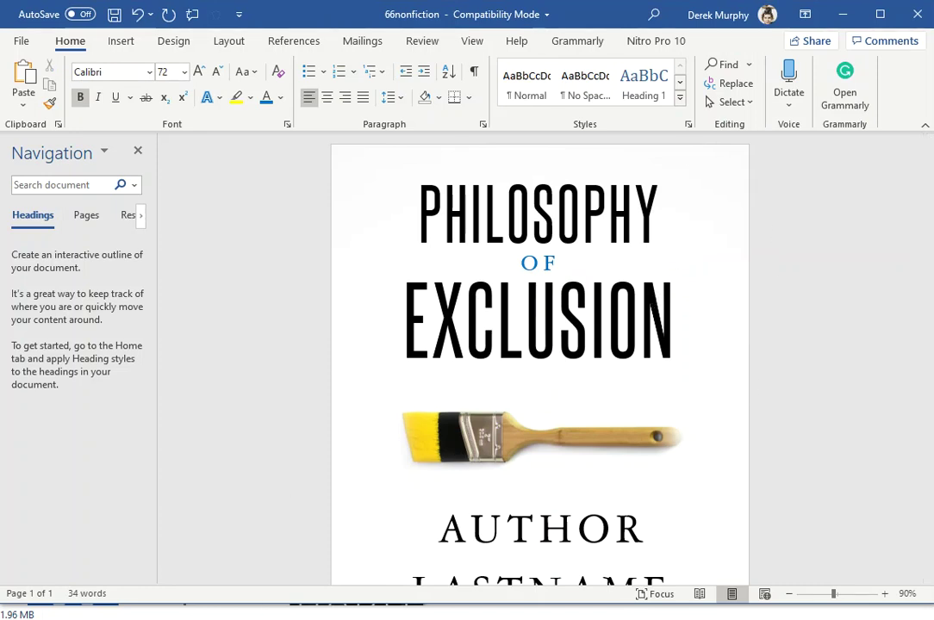
# Check the Page Color choices without changing them and nudge the paintbrush picture.
pyautogui.click(178, 44)
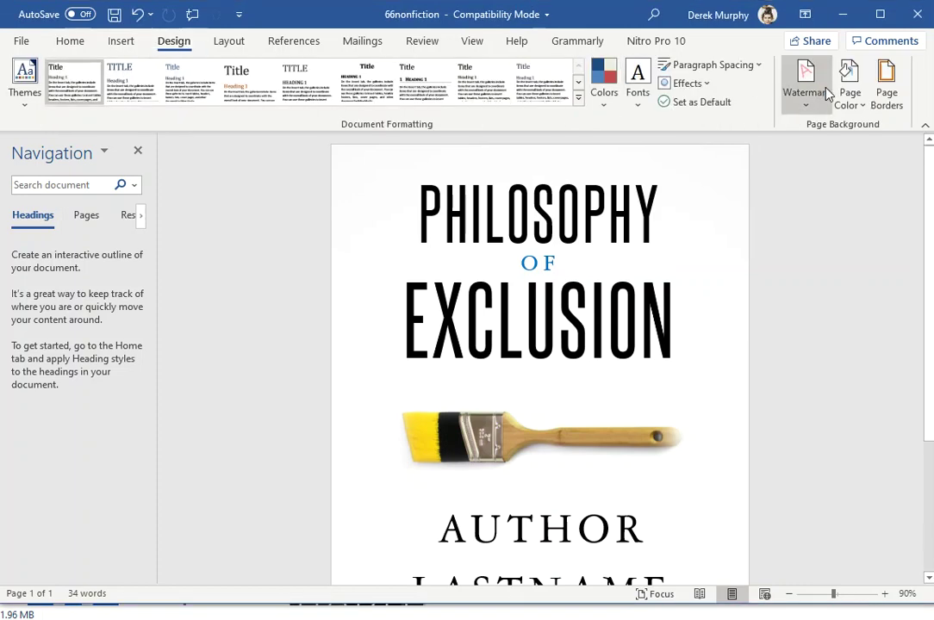
pyautogui.click(851, 99)
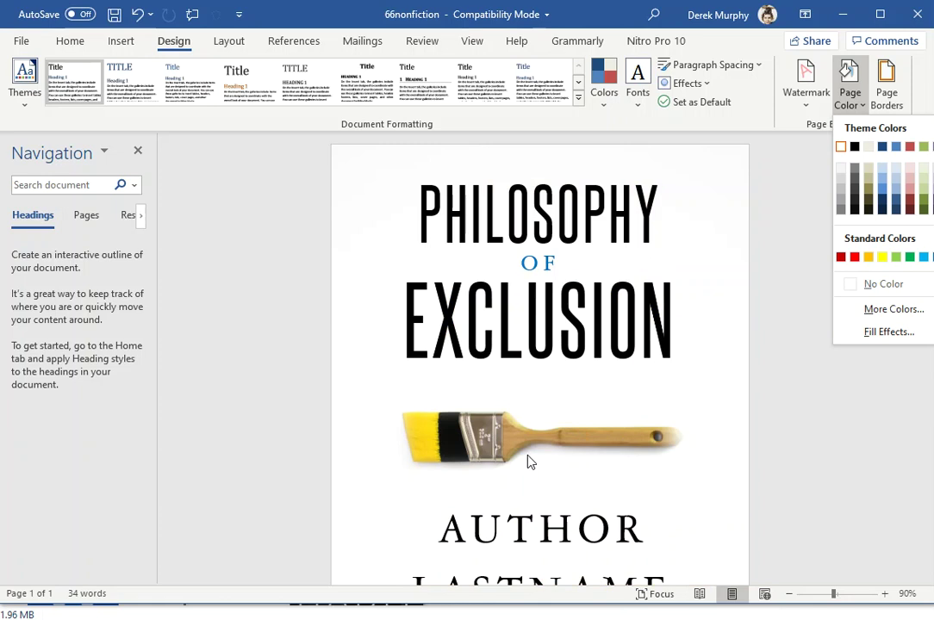
pyautogui.click(468, 454)
pyautogui.moveTo(467, 455)
pyautogui.mouseDown()
pyautogui.moveTo(466, 430)
pyautogui.moveTo(474, 440)
pyautogui.mouseUp()
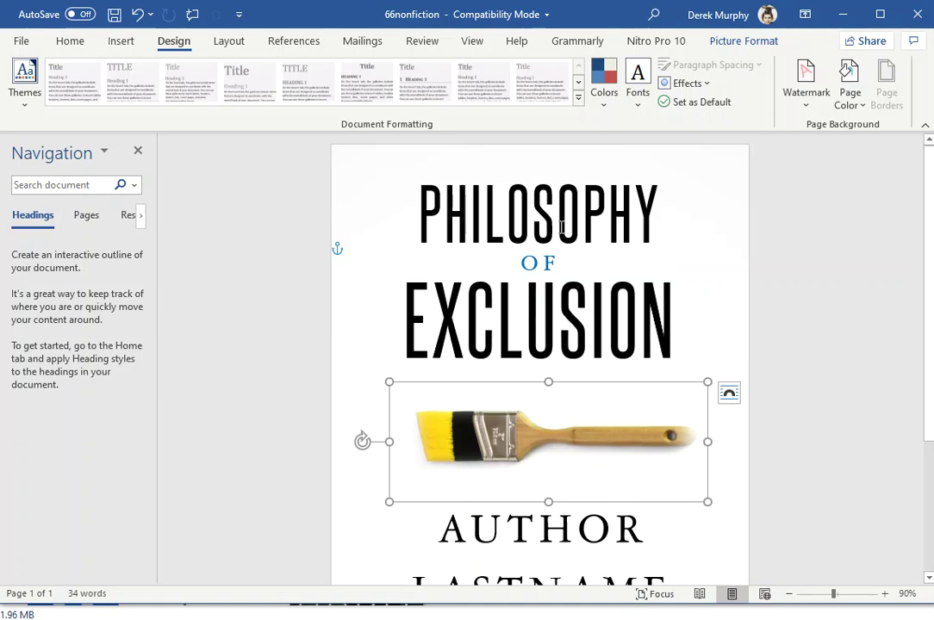
# Select the title boxes and move the OF box down over EXCLUSION.
pyautogui.click(569, 327)
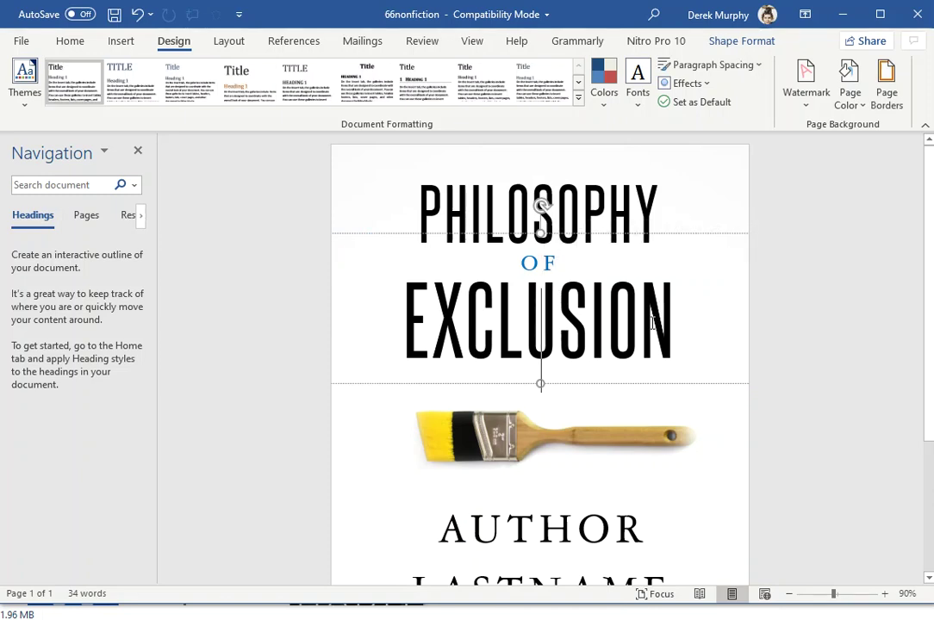
pyautogui.click(538, 207)
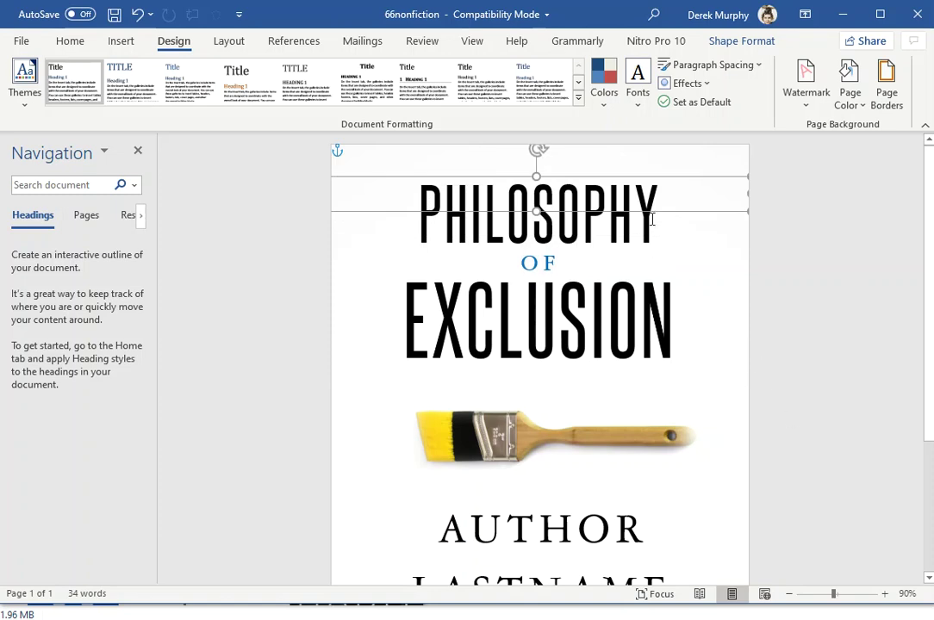
pyautogui.click(690, 386)
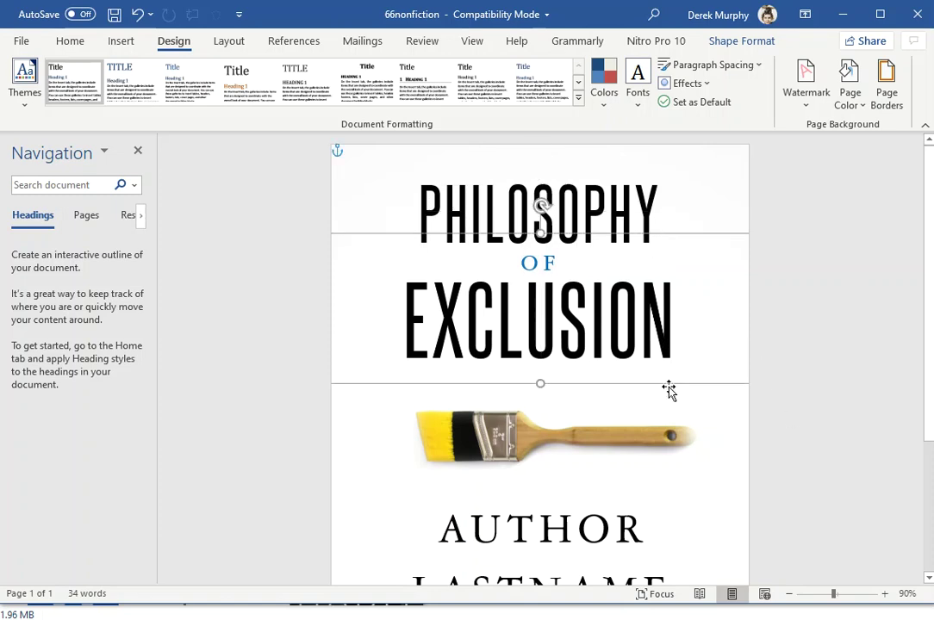
pyautogui.moveTo(669, 389); pyautogui.dragTo(663, 486)
# Make the PHILOSOPHY and EXCLUSION title text blue.
pyautogui.click(634, 273)
pyautogui.press('End')
pyautogui.keyDown('shift'); pyautogui.click(346, 172); pyautogui.keyUp('shift')
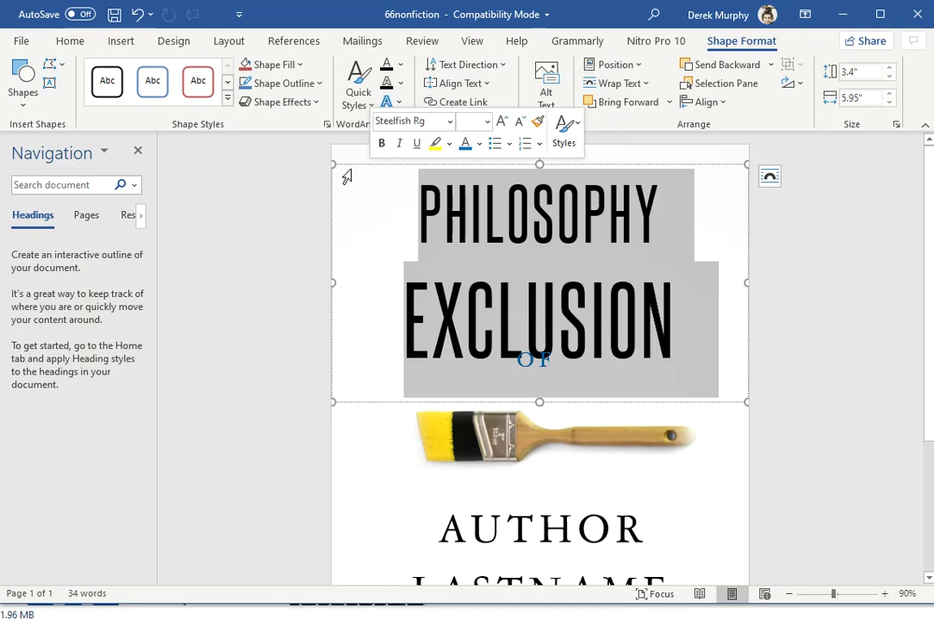
pyautogui.click(72, 42)
pyautogui.click(268, 99)
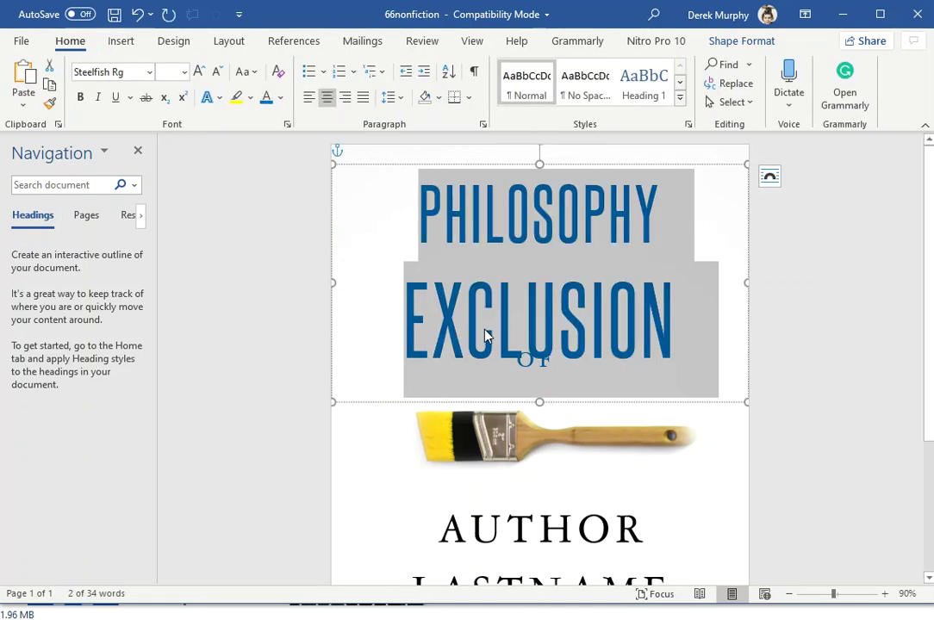
pyautogui.click(527, 366)
# Set the word OF to black.
pyautogui.click(553, 376)
pyautogui.click(543, 360)
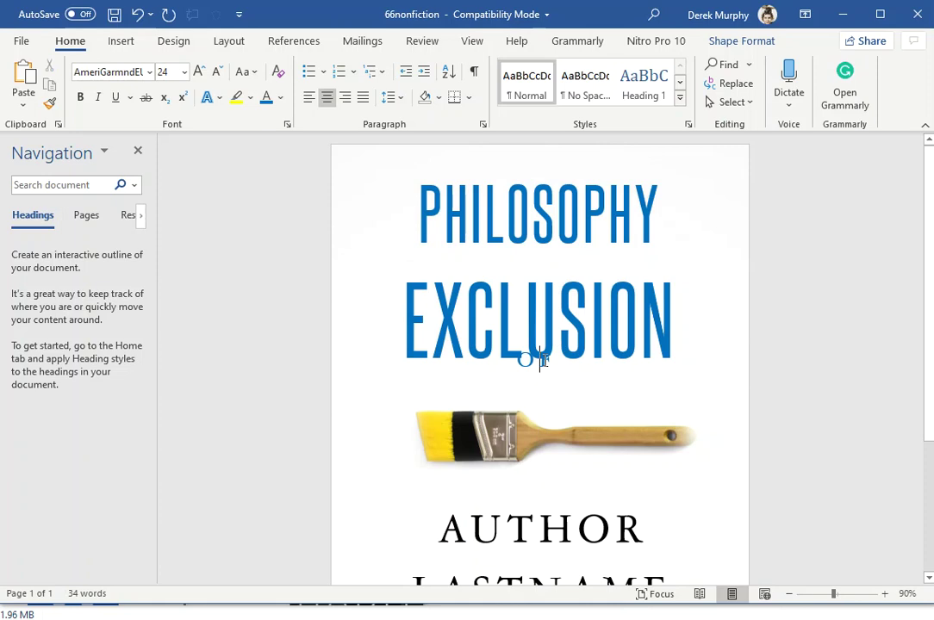
pyautogui.moveTo(557, 364); pyautogui.dragTo(494, 358)
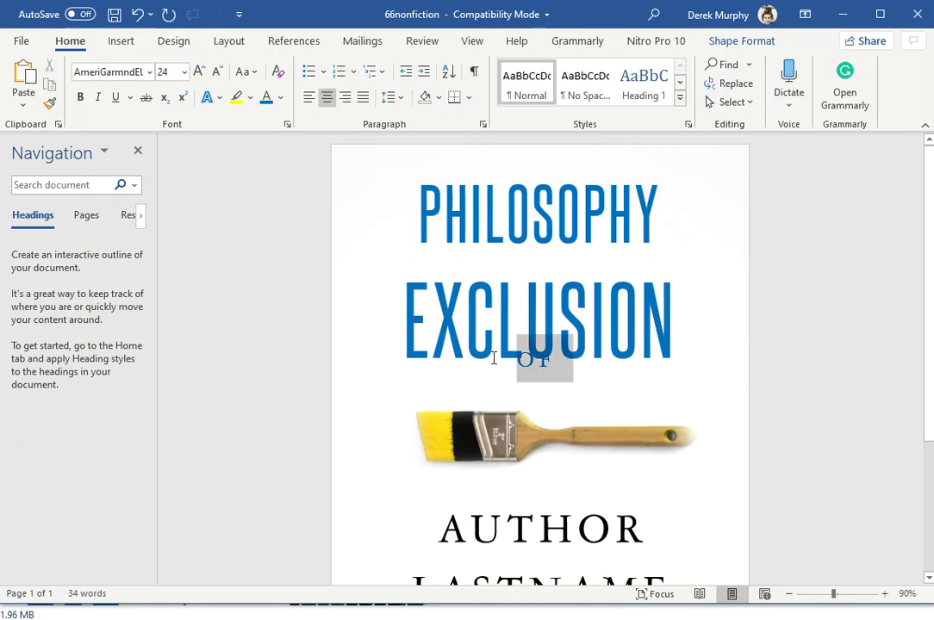
pyautogui.click(280, 97)
pyautogui.click(280, 164)
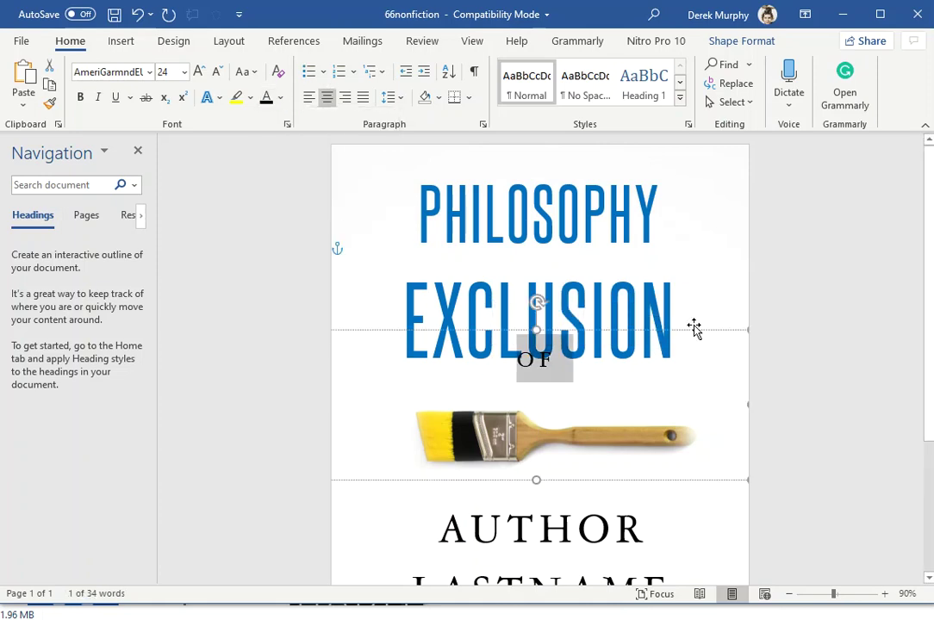
# Move the OF box up so it sits centred between PHILOSOPHY and EXCLUSION.
pyautogui.moveTo(709, 332); pyautogui.dragTo(713, 238)
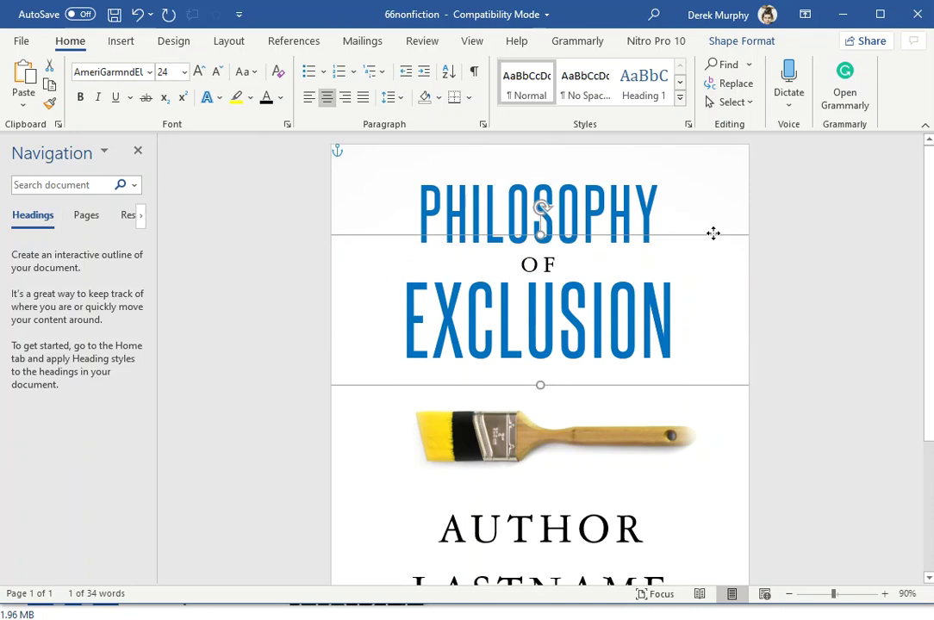
pyautogui.click(848, 331)
pyautogui.click(574, 260)
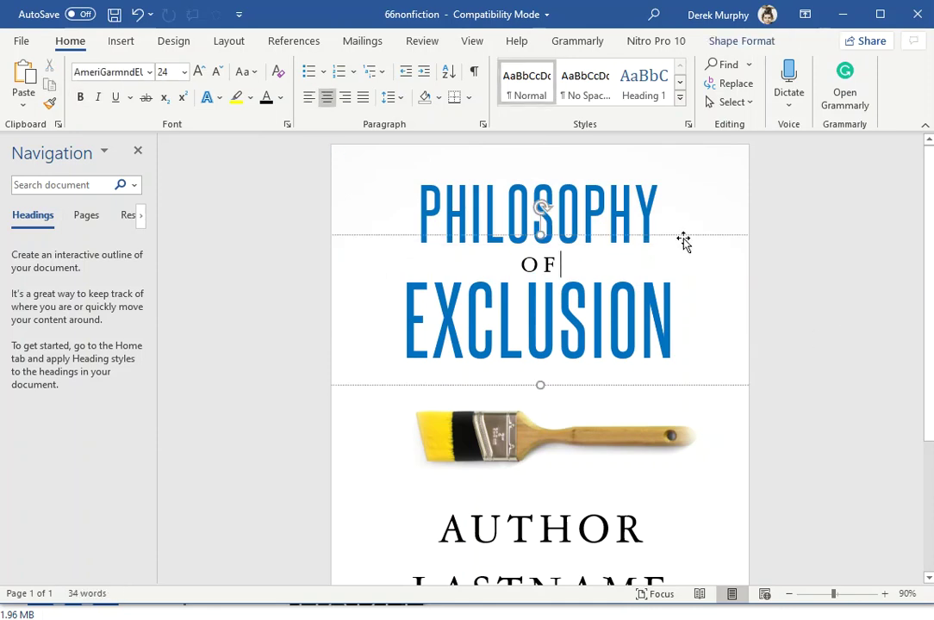
pyautogui.moveTo(686, 233); pyautogui.dragTo(687, 235)
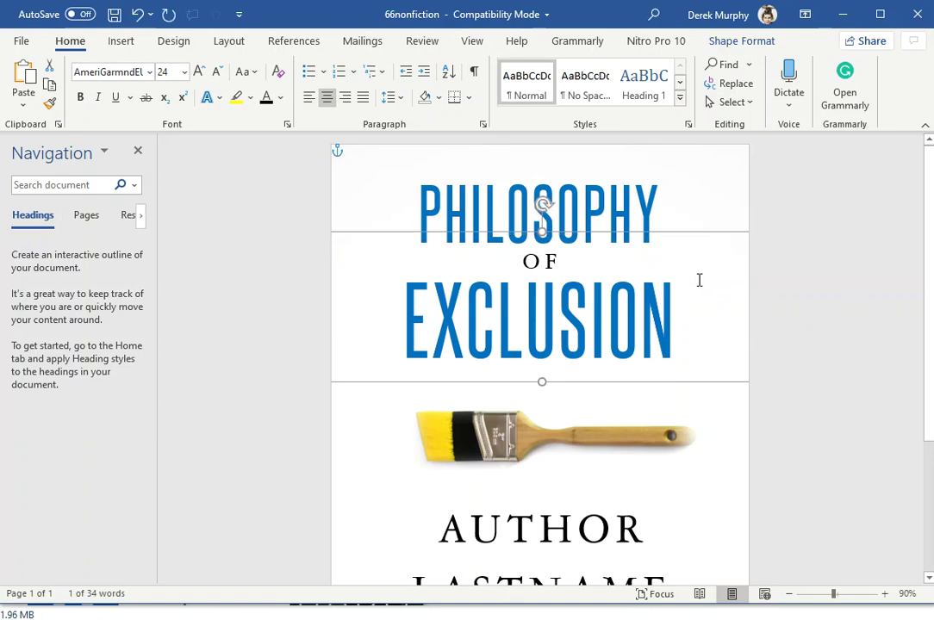
pyautogui.click(826, 319)
pyautogui.scroll(-2, 511, 463)
# Replace the AUTHOR LASTNAME placeholder with the author's full name.
pyautogui.scroll(2, 511, 463)
pyautogui.scroll(-2, 561, 327)
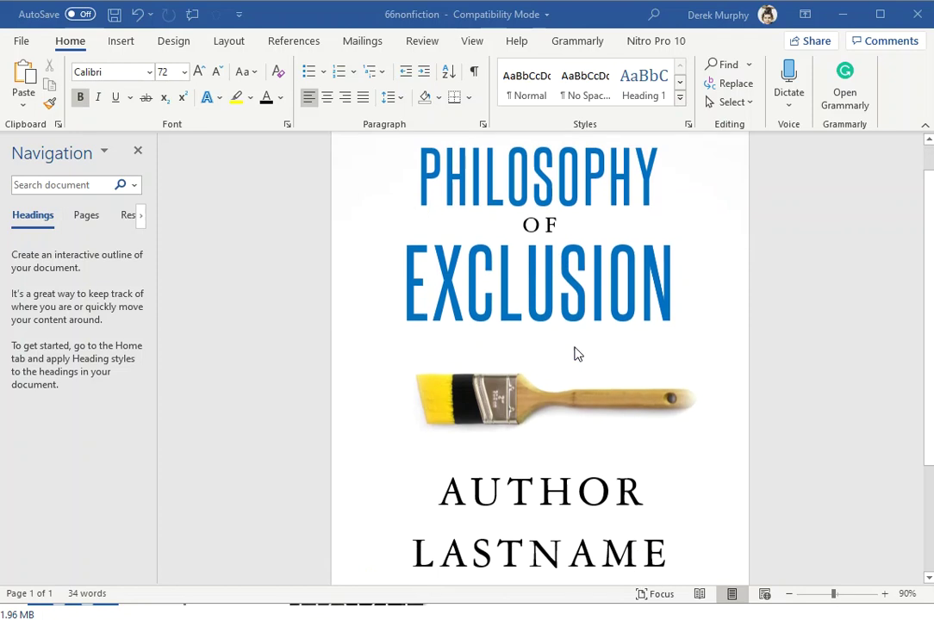
pyautogui.scroll(-3, 552, 418)
pyautogui.click(554, 414)
pyautogui.doubleClick(553, 414)
pyautogui.click(602, 421)
pyautogui.moveTo(681, 423); pyautogui.dragTo(418, 366)
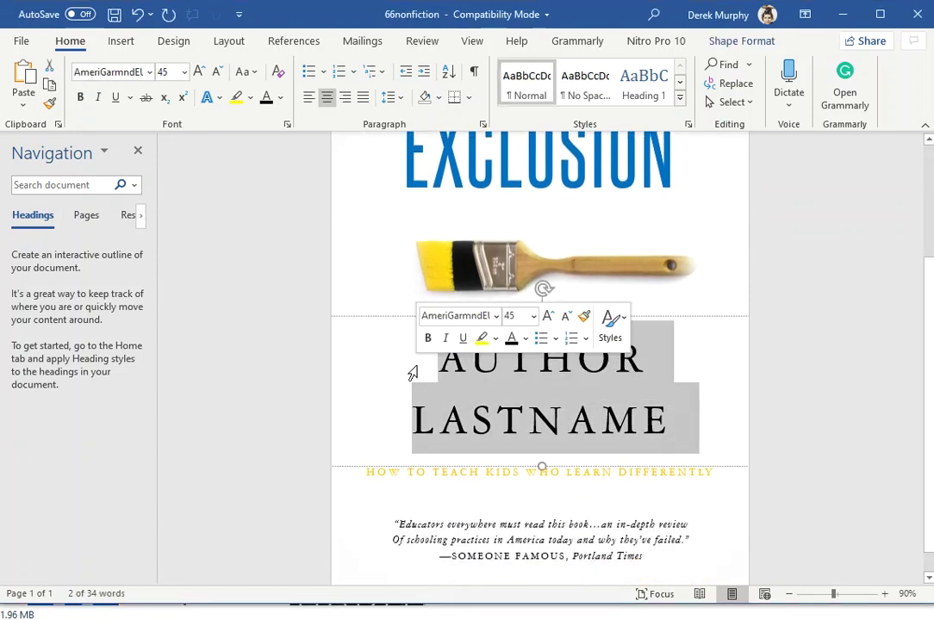
pyautogui.write('SAU')
pyautogui.press('BackSpace')
pyautogui.press('BackSpace')
pyautogui.press('BackSpace')
pyautogui.write('DEREK MURPHY')
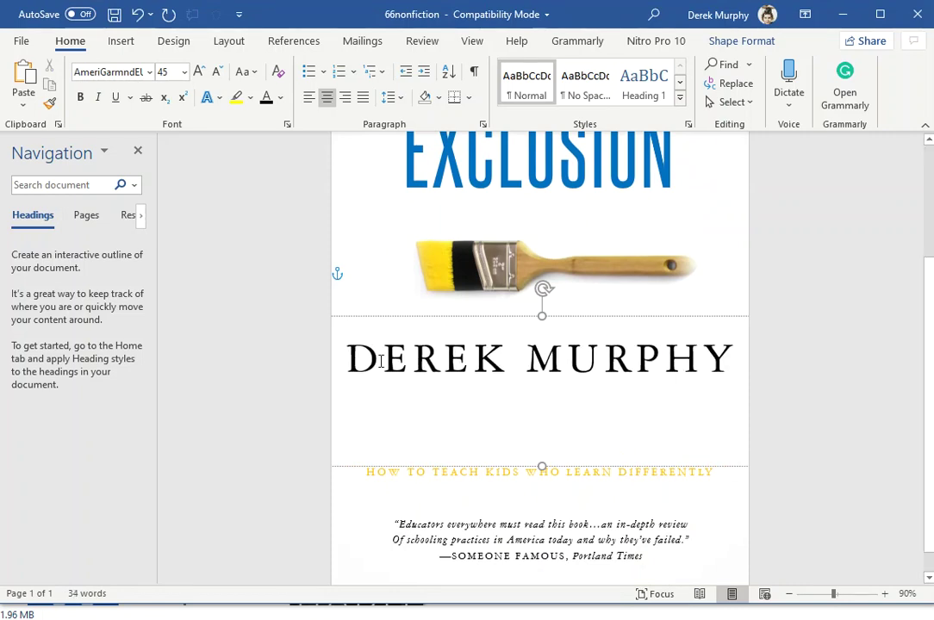
# Set the author's name to 36 pt and nudge its box down toward the subtitle.
pyautogui.moveTo(344, 357); pyautogui.dragTo(722, 385)
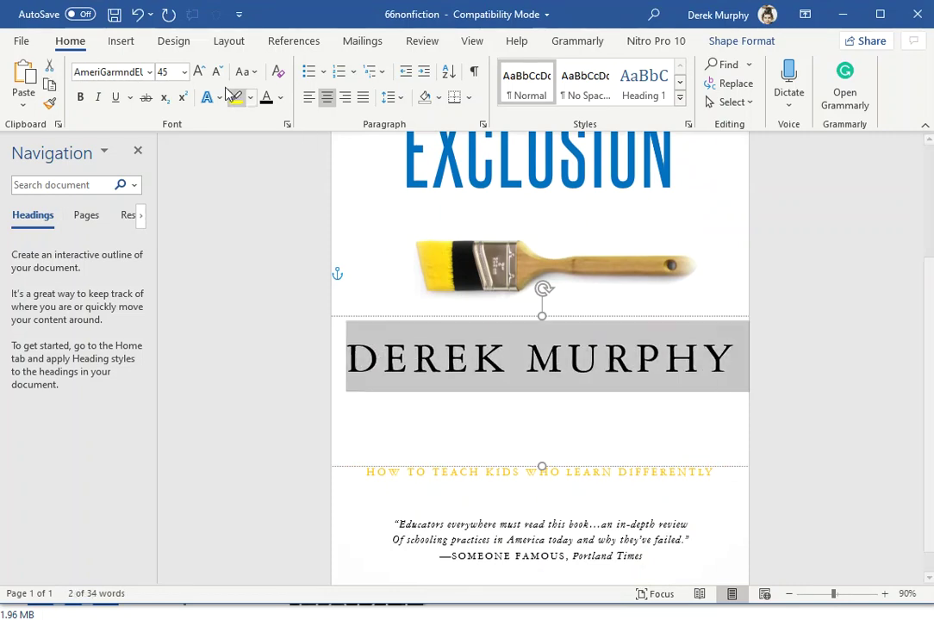
pyautogui.click(183, 72)
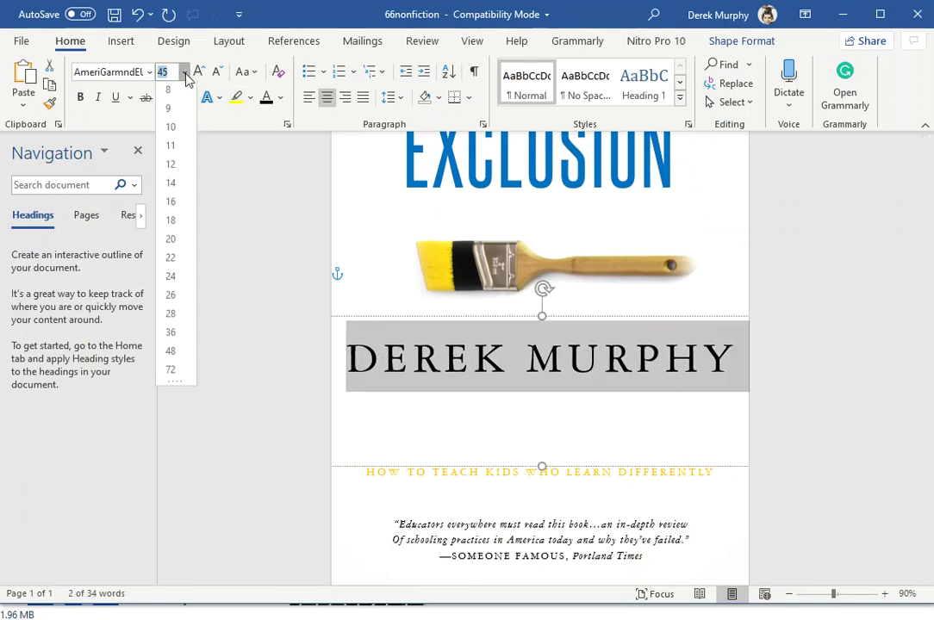
pyautogui.click(172, 340)
pyautogui.click(592, 319)
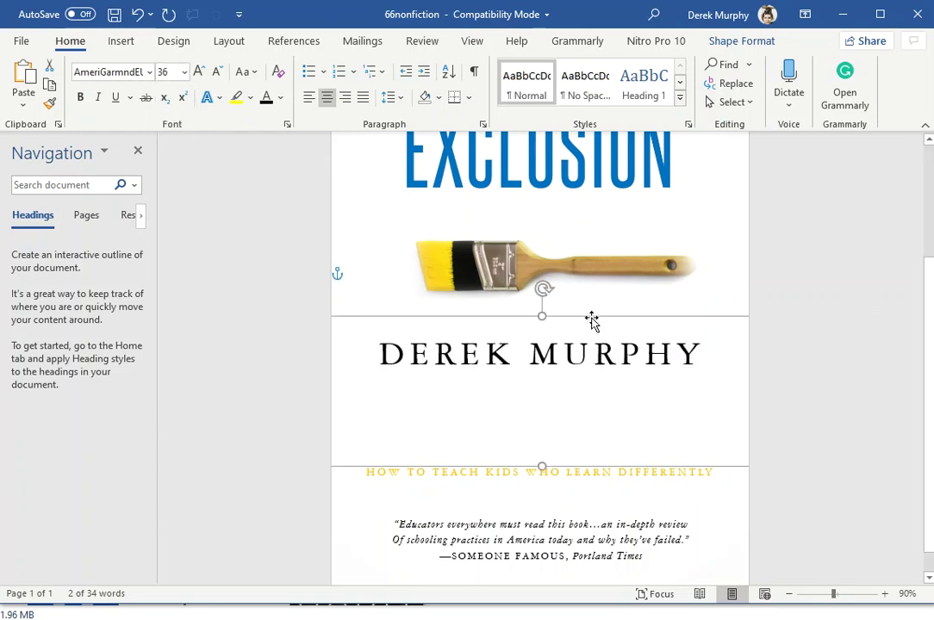
pyautogui.press('Down')
pyautogui.press('Down')
pyautogui.press('Down')
pyautogui.press('Down')
pyautogui.press('Down')
pyautogui.press('Down')
pyautogui.press('Down')
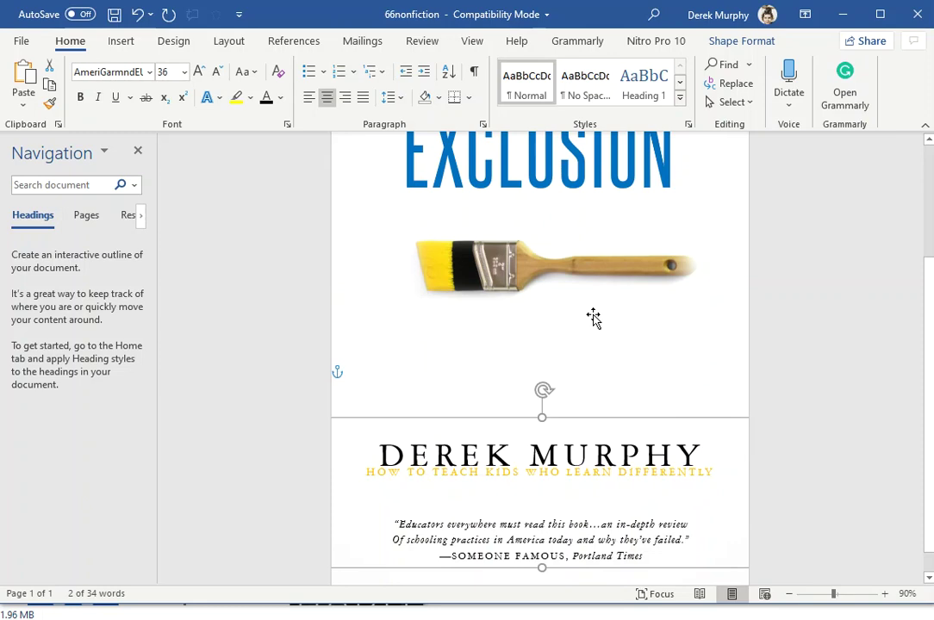
# Move the subtitle above the author's name and retype it as 'HOW TO BE SUCCESSFUL IN GROUP SETTINGS' in dark text.
pyautogui.press('Up')
pyautogui.press('Up')
pyautogui.press('Up')
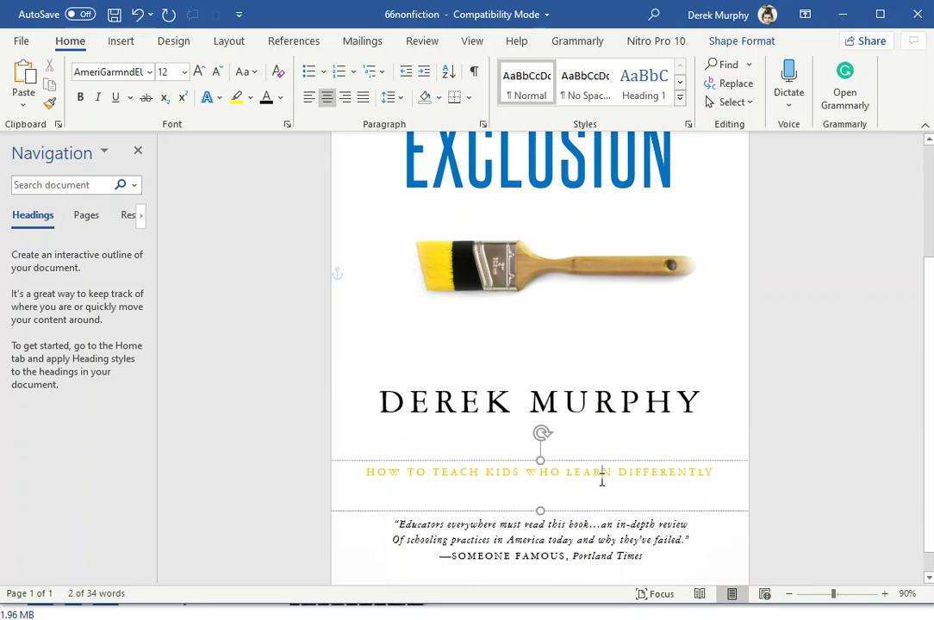
pyautogui.moveTo(611, 467); pyautogui.dragTo(621, 340)
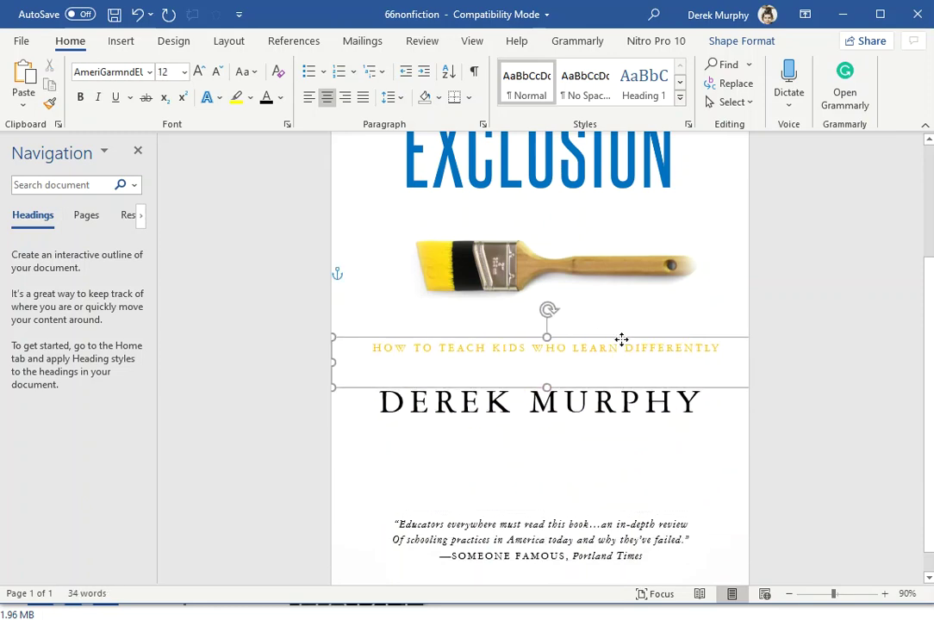
pyautogui.click(637, 348)
pyautogui.moveTo(722, 348); pyautogui.dragTo(354, 348)
pyautogui.hotkey('ctrl', 'z')
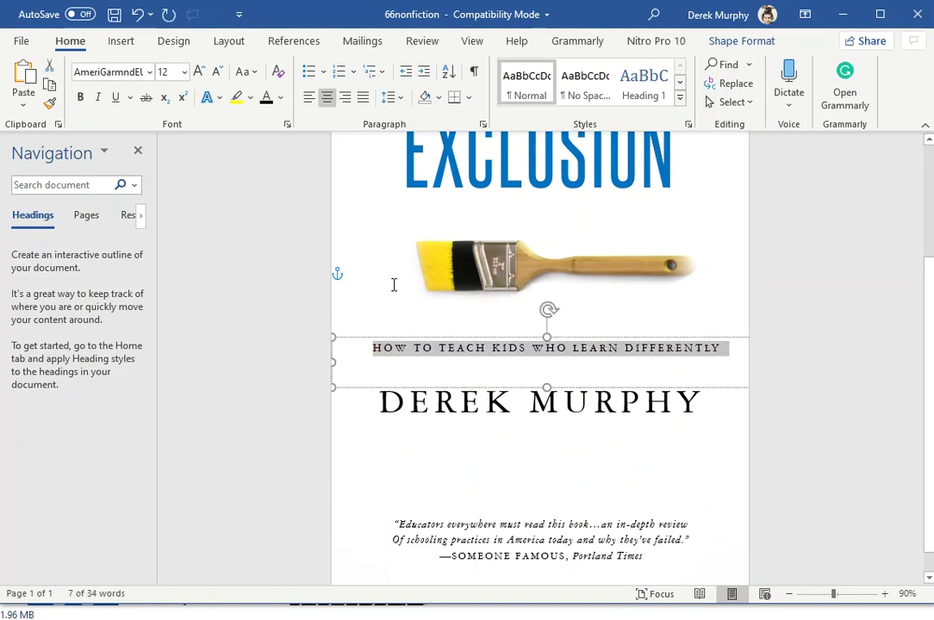
pyautogui.write('HOW TO BE')
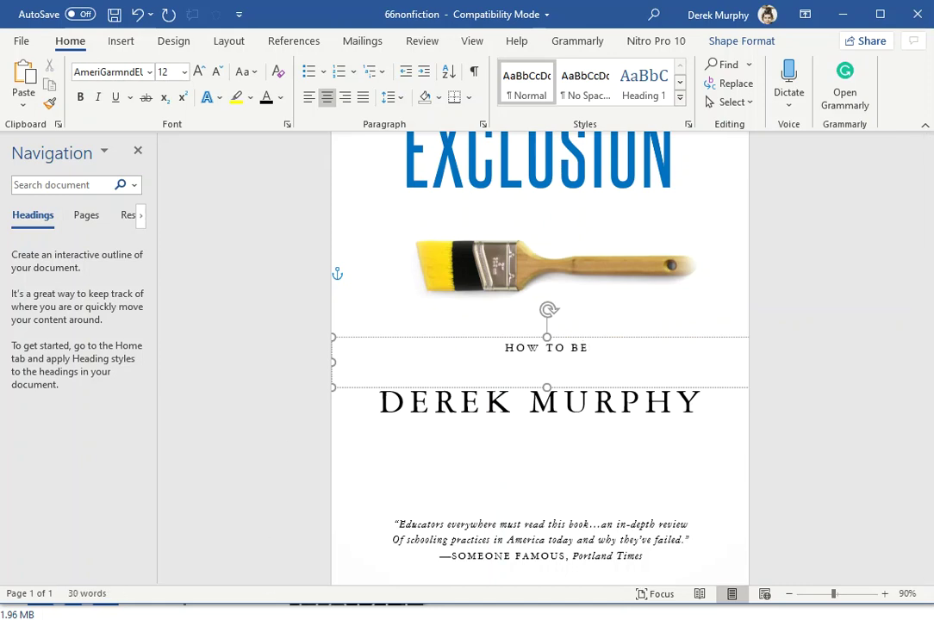
pyautogui.write(' SUCCESSFUL IN GROUP SETTINGS')
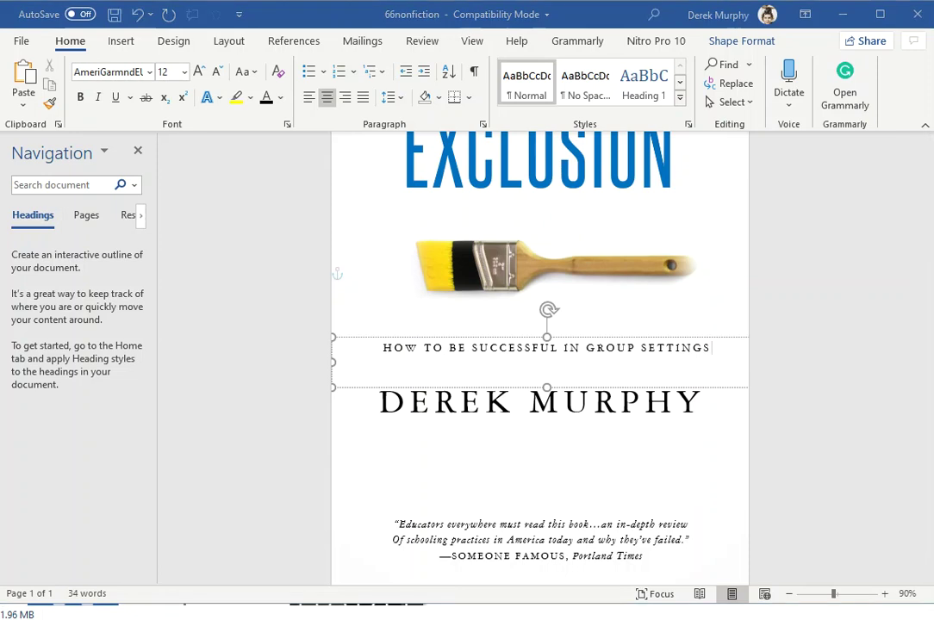
# Move the author's name box lower on the cover.
pyautogui.click(645, 402)
pyautogui.click(749, 416)
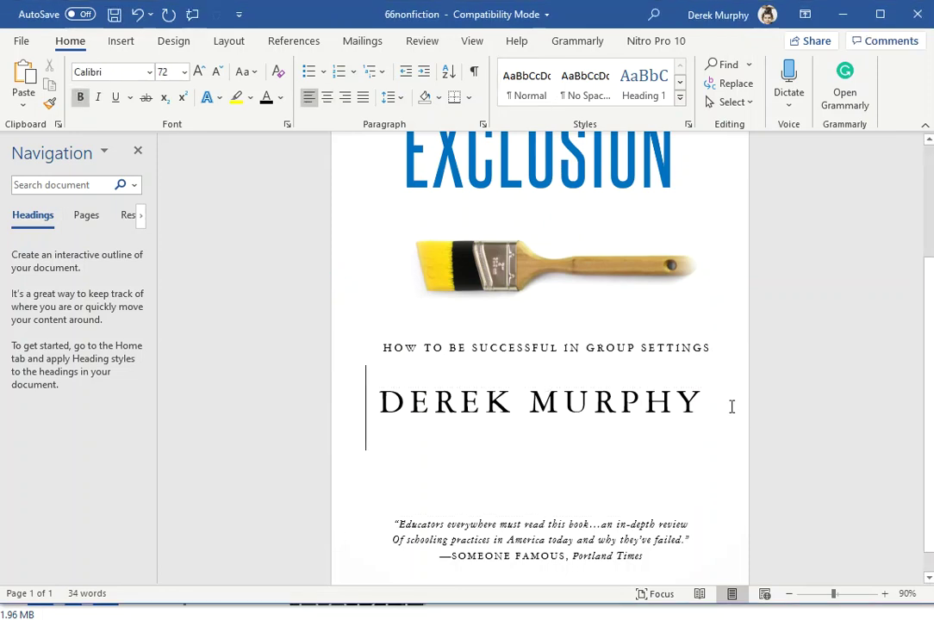
pyautogui.click(704, 402)
pyautogui.click(709, 368)
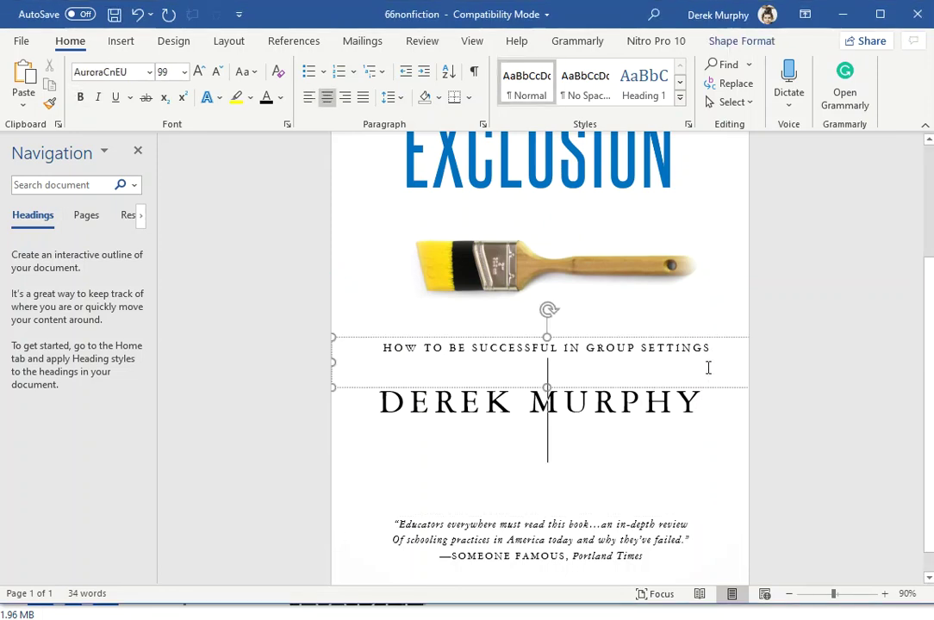
pyautogui.click(691, 420)
pyautogui.click(702, 515)
pyautogui.press('Down')
pyautogui.press('Down')
pyautogui.press('Down')
pyautogui.press('Down')
pyautogui.press('Down')
pyautogui.press('Down')
pyautogui.press('Down')
pyautogui.click(657, 495)
pyautogui.click(656, 494)
pyautogui.moveTo(654, 488)
pyautogui.mouseDown()
pyautogui.moveTo(652, 354)
pyautogui.moveTo(652, 532)
pyautogui.moveTo(652, 319)
pyautogui.moveTo(672, 294)
pyautogui.moveTo(692, 365)
pyautogui.mouseUp()
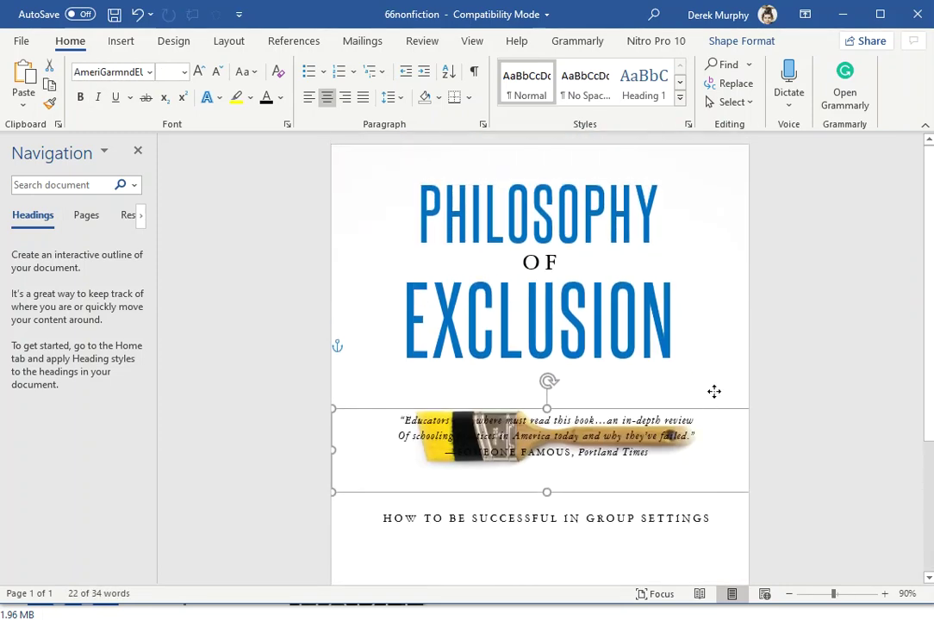
# Move the quote box to the top of the page.
pyautogui.moveTo(711, 412); pyautogui.dragTo(703, 164)
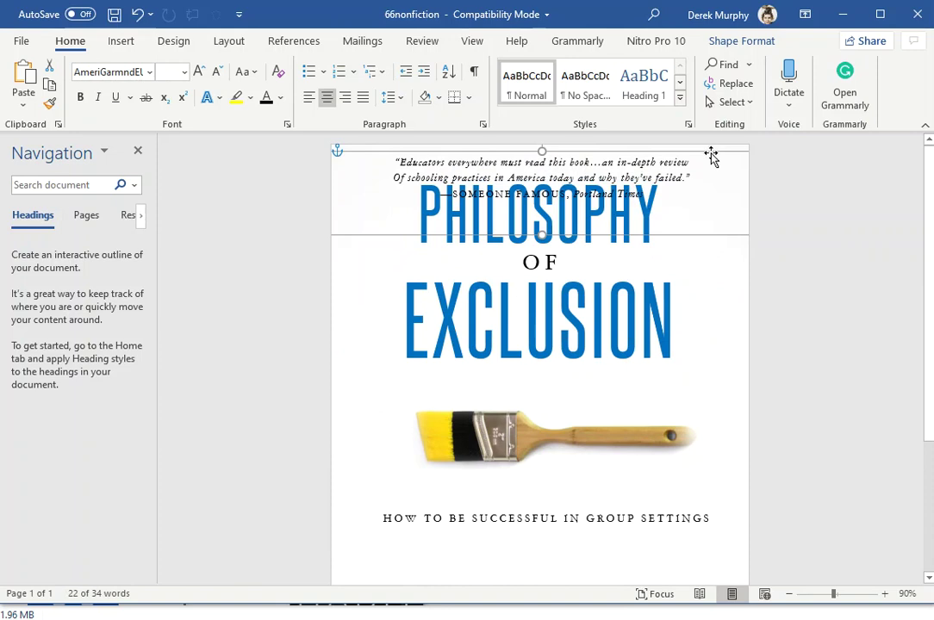
pyautogui.click(651, 237)
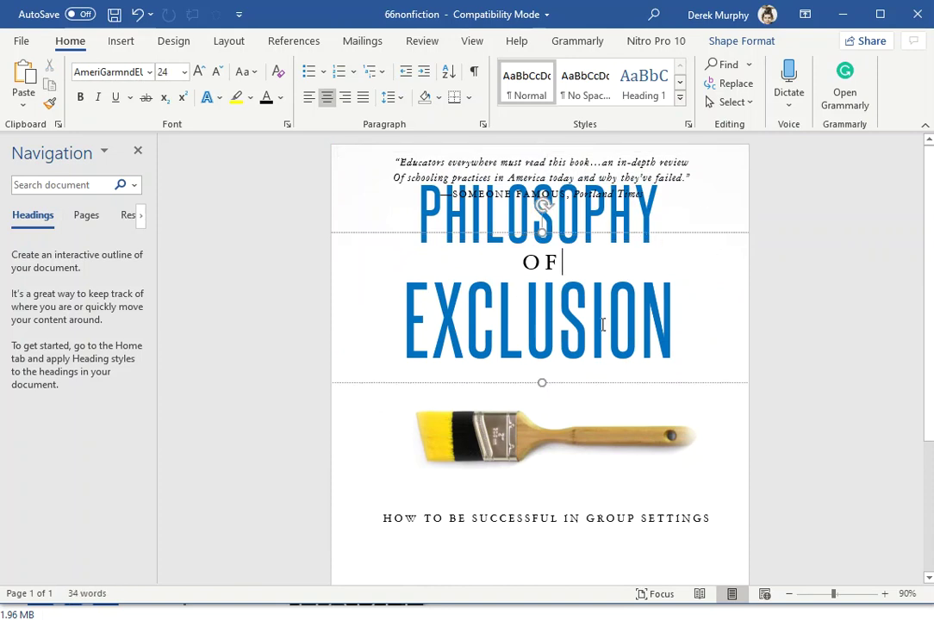
pyautogui.click(636, 218)
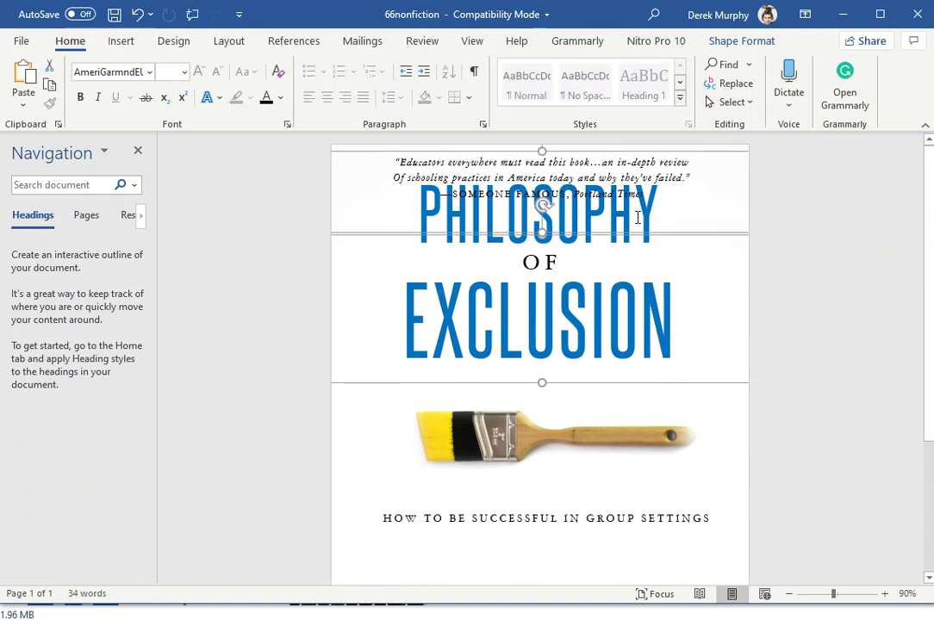
pyautogui.moveTo(667, 233); pyautogui.dragTo(664, 198)
# Place OF centred between PHILOSOPHY and EXCLUSION and start moving the paintbrush picture lower.
pyautogui.click(678, 338)
pyautogui.click(673, 350)
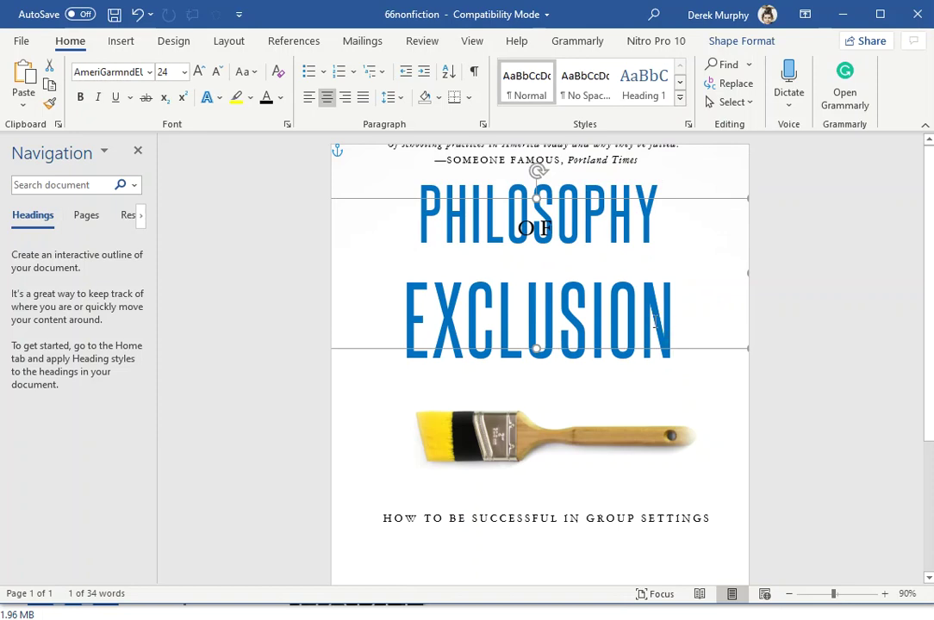
pyautogui.moveTo(538, 314); pyautogui.dragTo(586, 314)
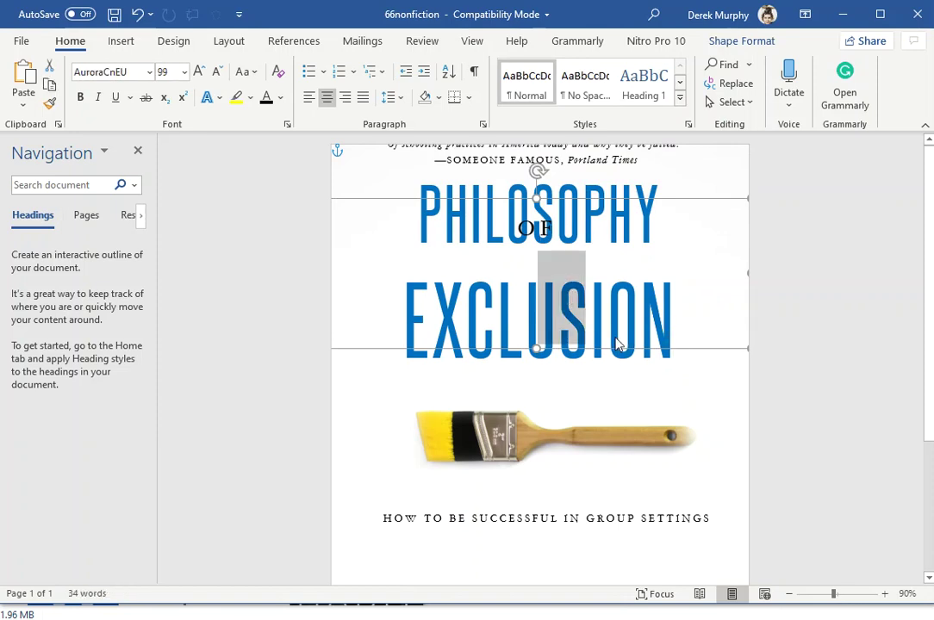
pyautogui.click(609, 413)
pyautogui.click(681, 339)
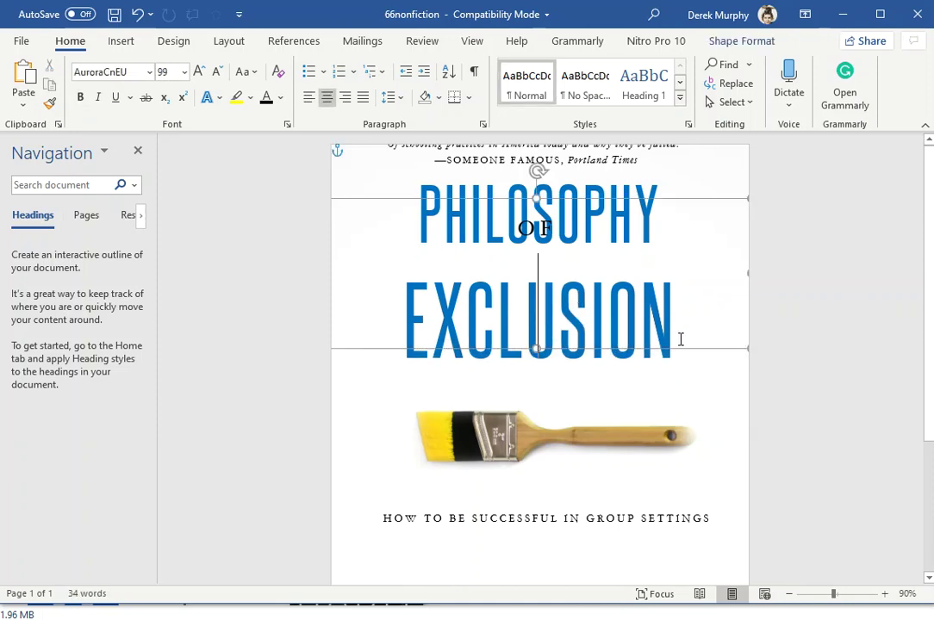
pyautogui.moveTo(686, 349); pyautogui.dragTo(690, 537)
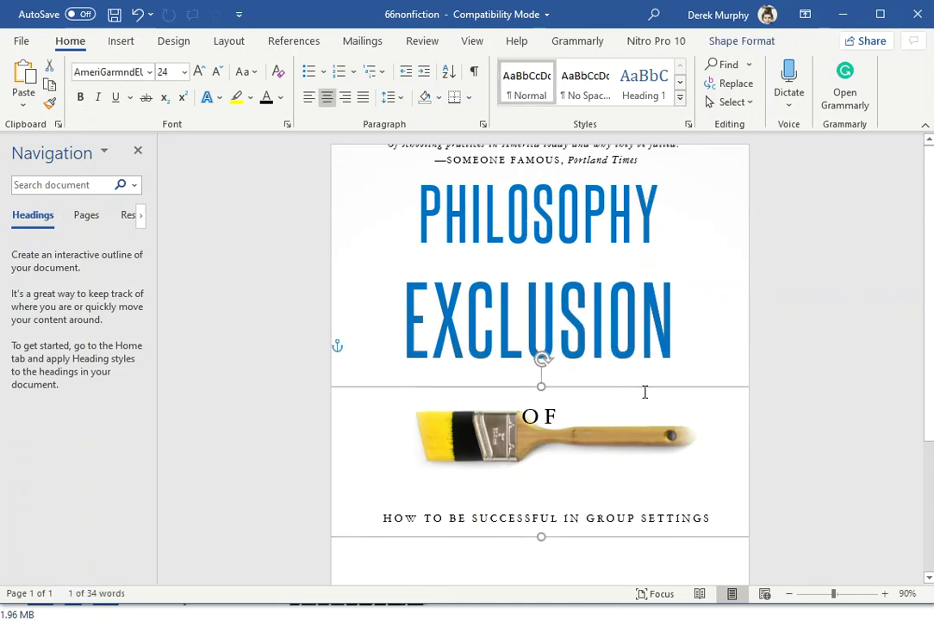
pyautogui.click(746, 333)
pyautogui.moveTo(746, 333); pyautogui.dragTo(747, 355)
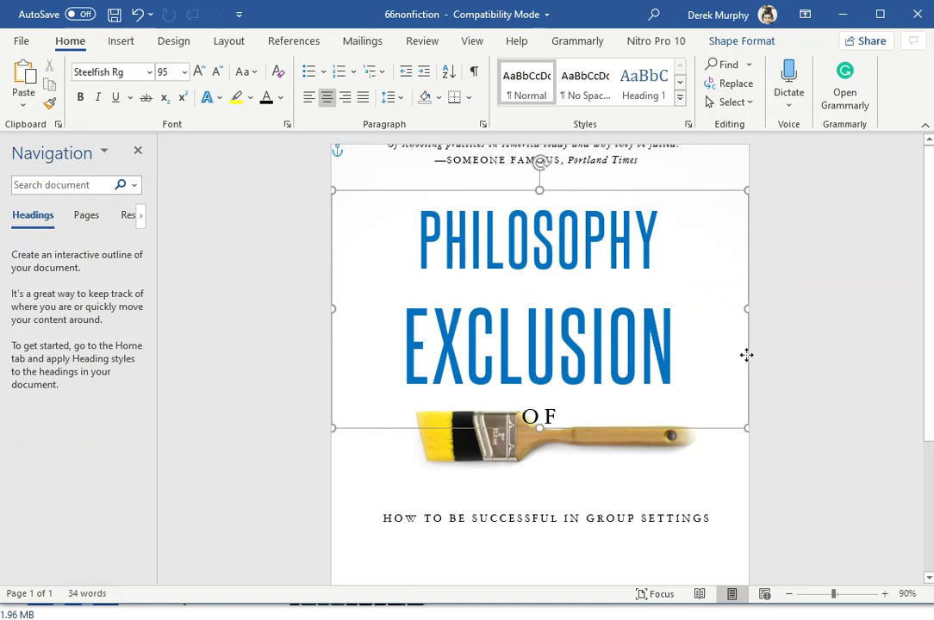
pyautogui.click(564, 415)
pyautogui.moveTo(567, 393); pyautogui.dragTo(571, 259)
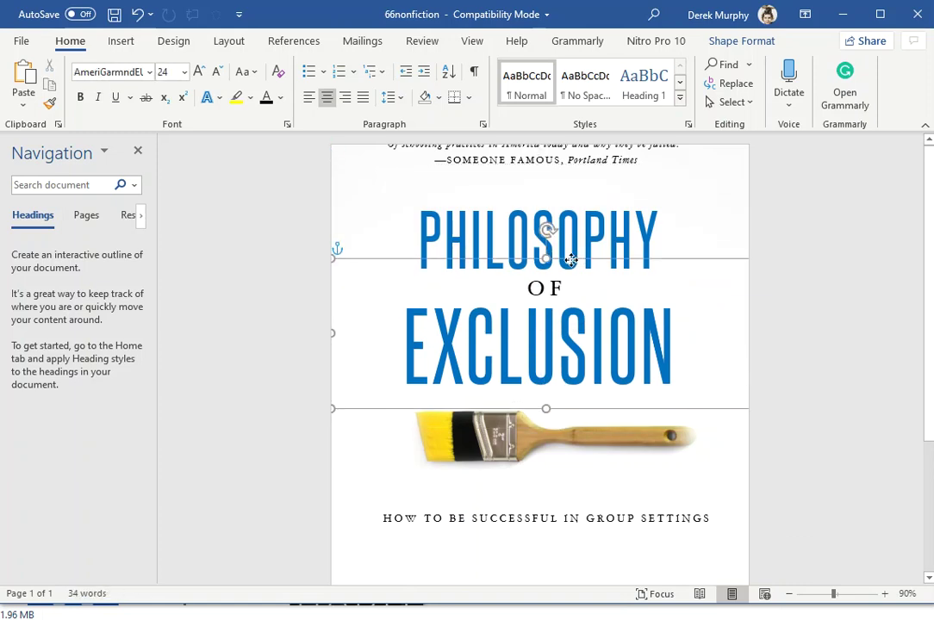
pyautogui.moveTo(559, 463)
pyautogui.mouseDown()
pyautogui.moveTo(571, 495)
pyautogui.moveTo(569, 548)
pyautogui.mouseUp()
# Zoom out to see the whole cover and nudge the author's name box up slightly.
pyautogui.scroll(-5, 616, 411)
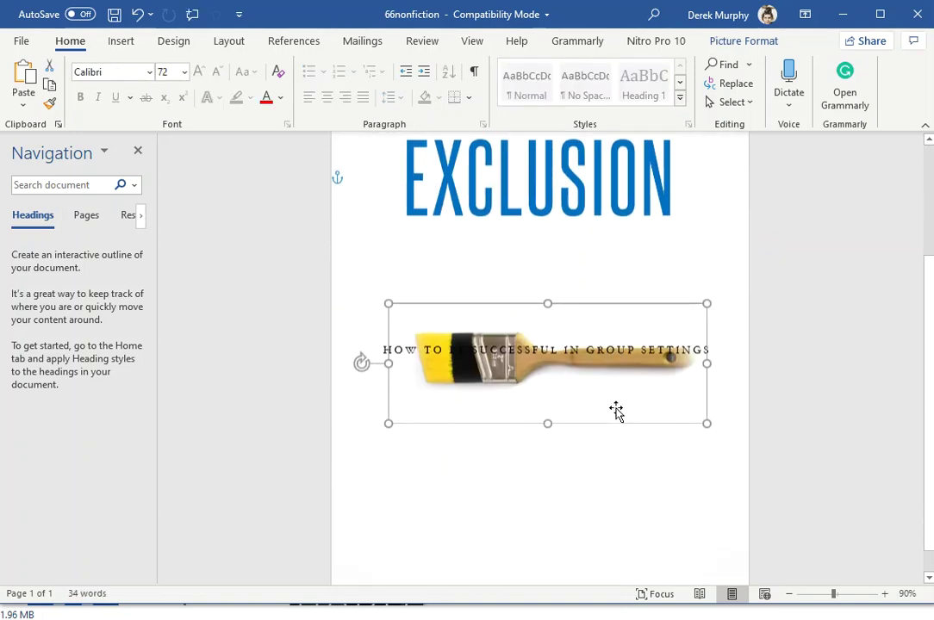
pyautogui.click(789, 594)
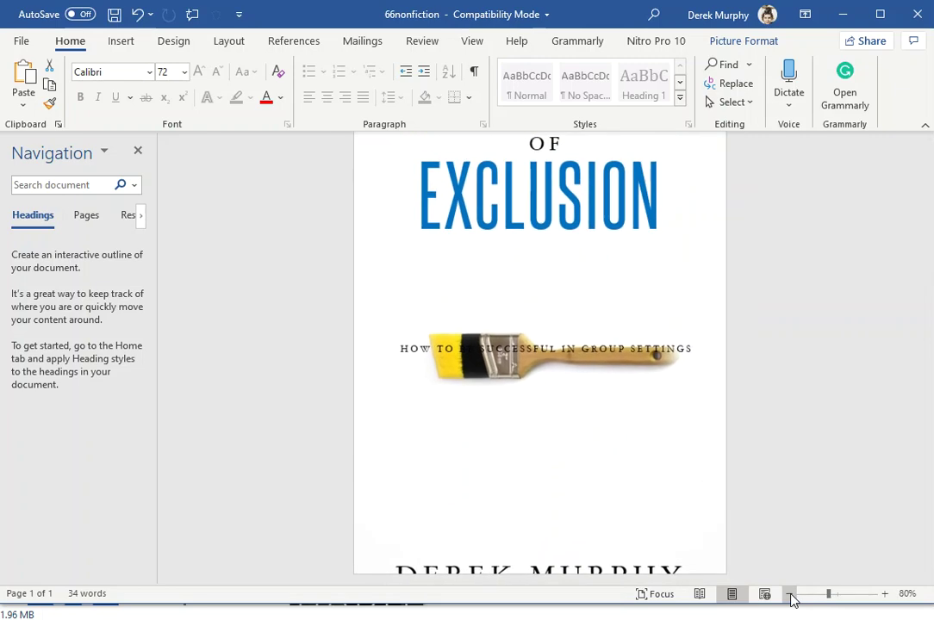
pyautogui.click(788, 594)
pyautogui.click(788, 594)
pyautogui.click(593, 555)
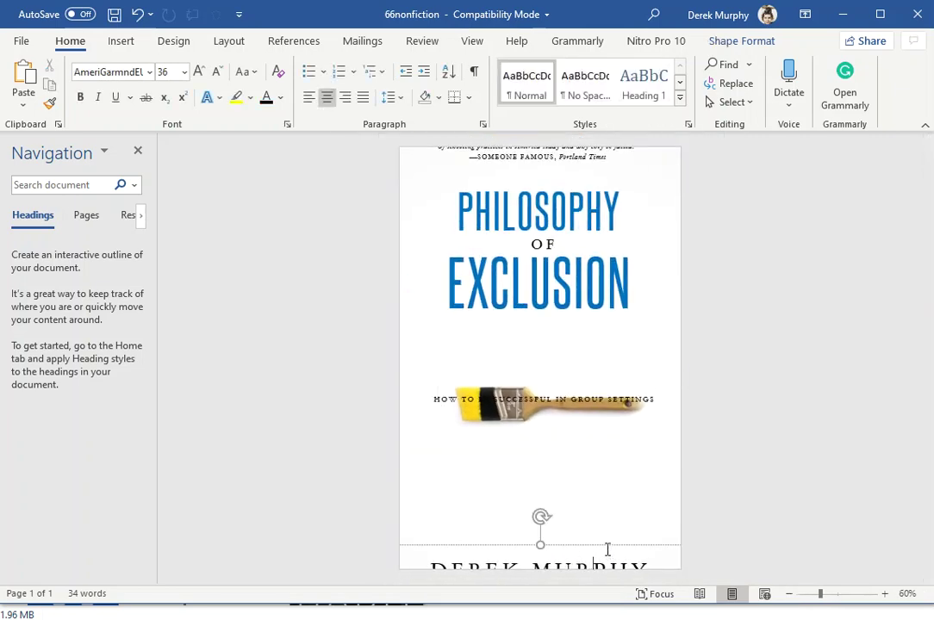
pyautogui.press('Up')
pyautogui.press('Up')
pyautogui.press('Up')
pyautogui.press('Down')
pyautogui.press('Down')
pyautogui.press('Down')
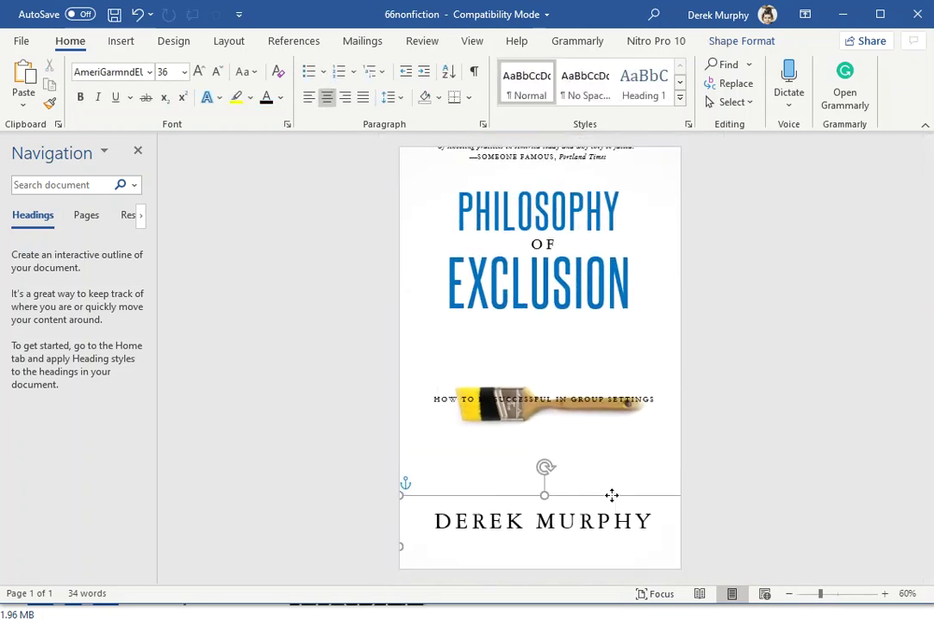
# Move the subtitle above the paintbrush, split it onto two lines, and set it to 14 pt.
pyautogui.click(592, 417)
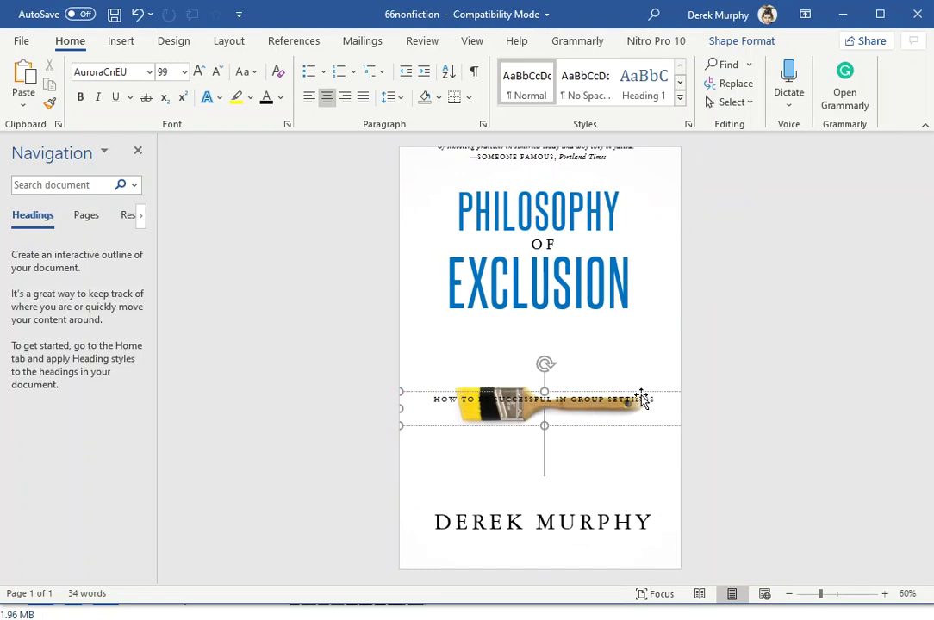
pyautogui.moveTo(642, 398); pyautogui.dragTo(622, 354)
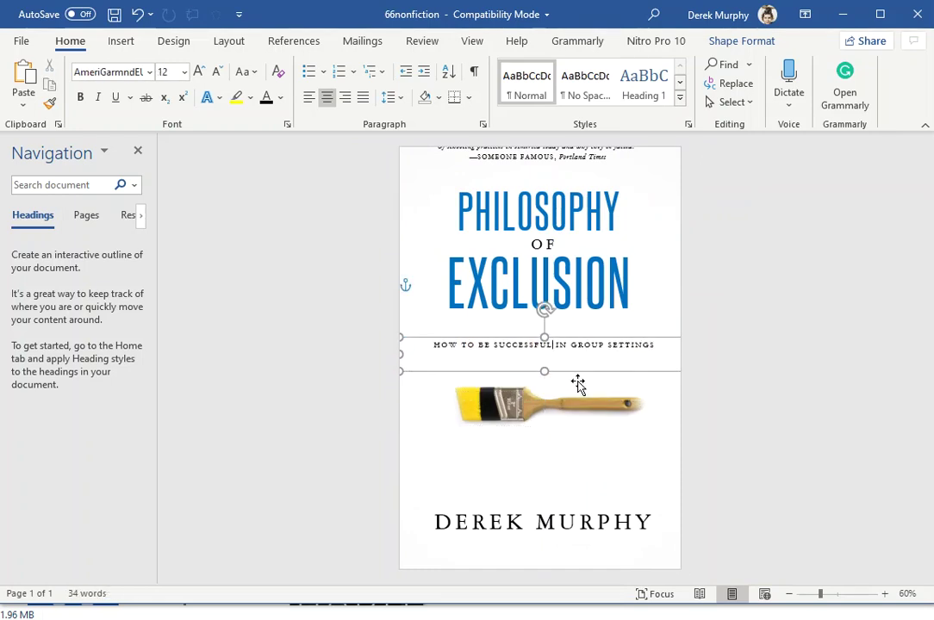
pyautogui.press('Return')
pyautogui.moveTo(607, 347); pyautogui.dragTo(458, 329)
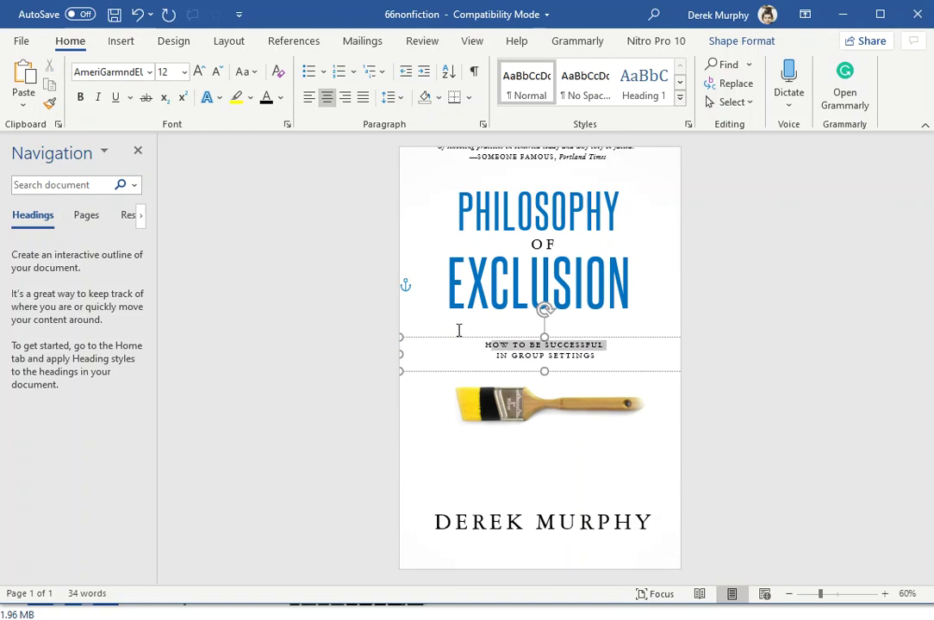
pyautogui.click(604, 351)
pyautogui.moveTo(611, 355); pyautogui.dragTo(469, 345)
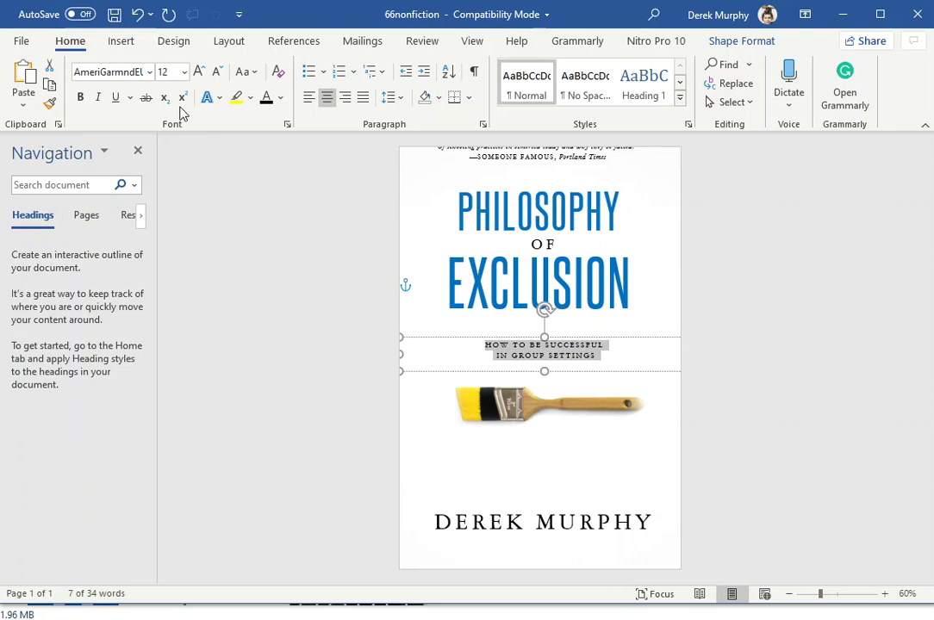
pyautogui.click(184, 72)
pyautogui.click(171, 186)
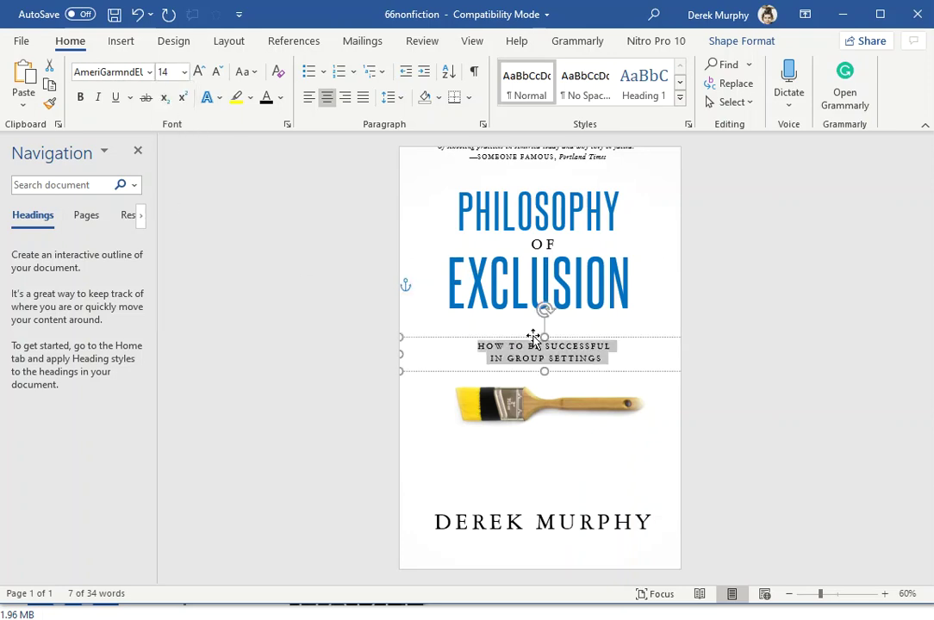
pyautogui.click(654, 313)
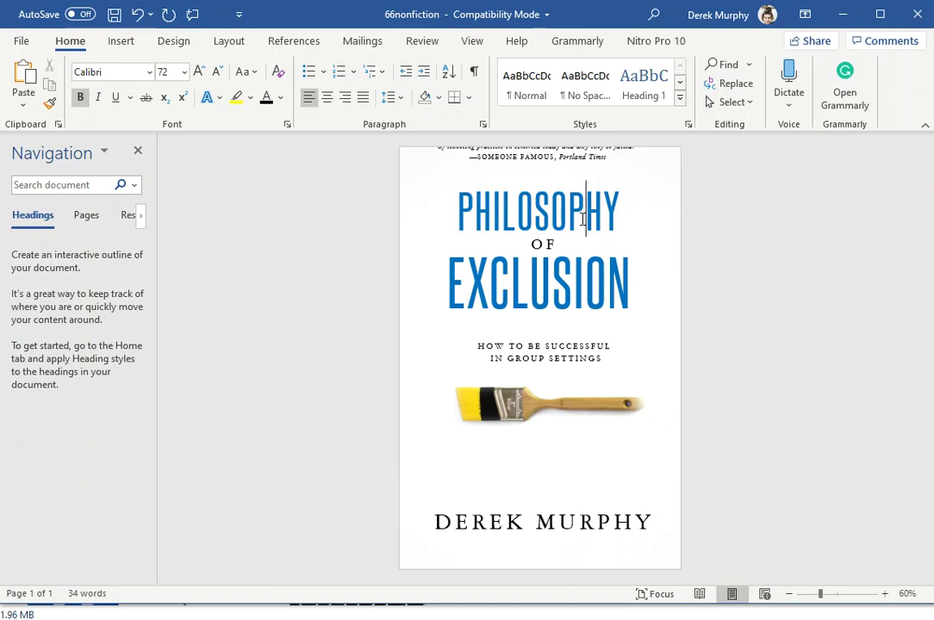
# Move the quote box fully above the blue title.
pyautogui.click(603, 173)
pyautogui.click(637, 175)
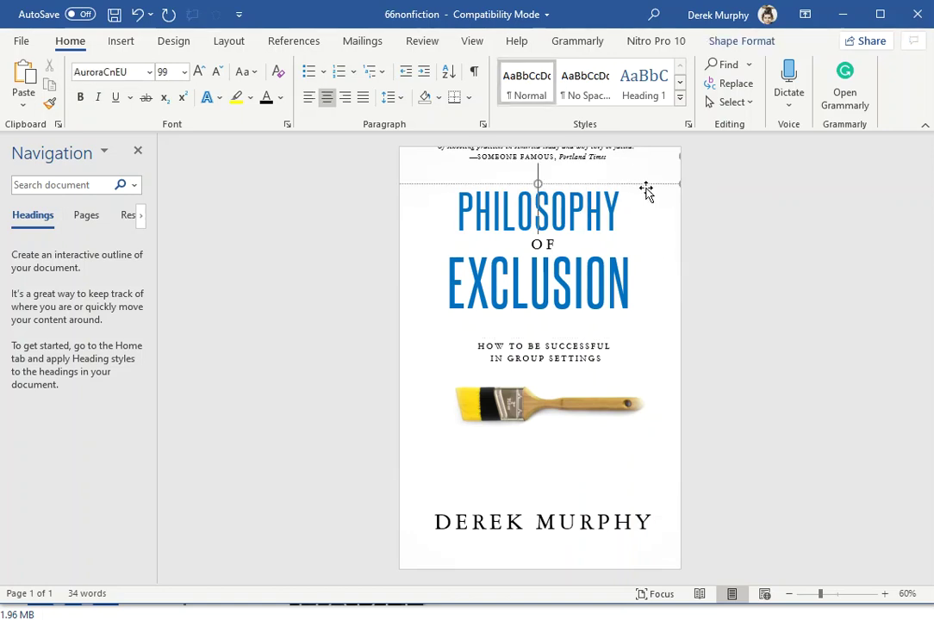
pyautogui.moveTo(646, 190); pyautogui.dragTo(651, 198)
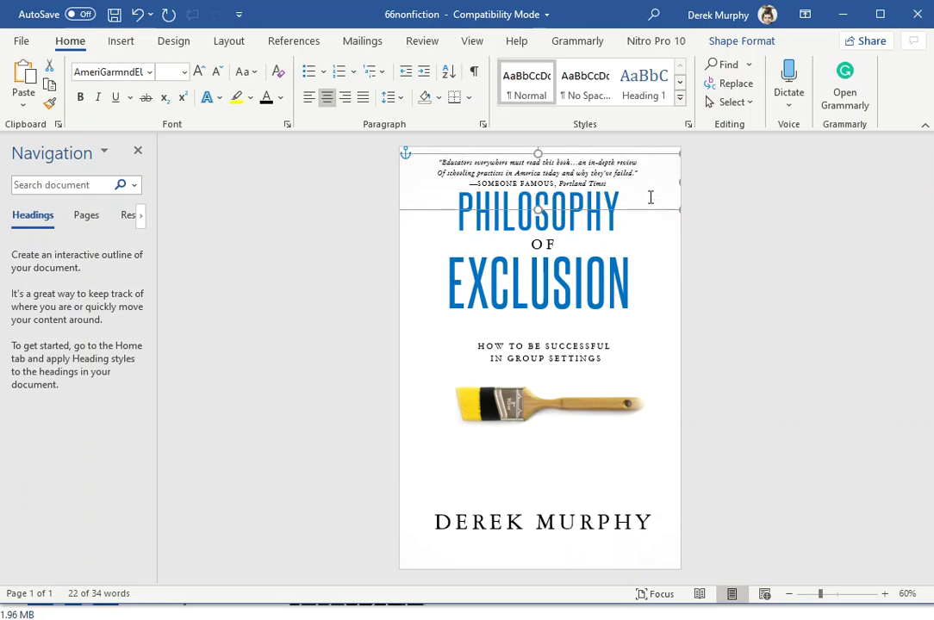
# Nudge the OF box and the title block down so OF sits clear between the lines.
pyautogui.click(606, 280)
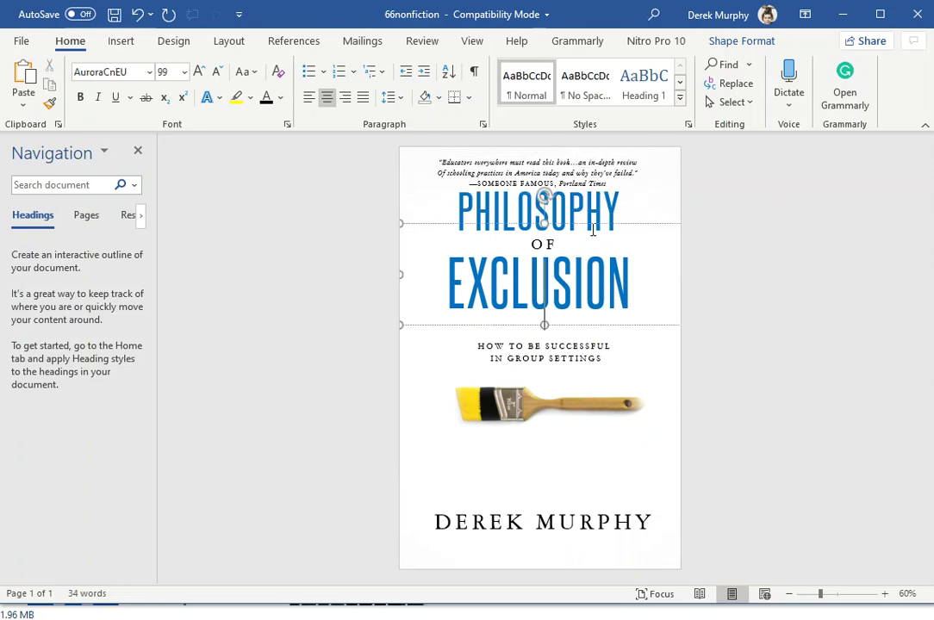
pyautogui.click(629, 330)
pyautogui.press('Down')
pyautogui.press('Down')
pyautogui.press('Down')
pyautogui.press('Down')
pyautogui.click(620, 223)
pyautogui.press('Down')
pyautogui.press('Down')
pyautogui.press('Down')
pyautogui.press('Down')
pyautogui.press('Down')
pyautogui.press('Up')
pyautogui.press('Up')
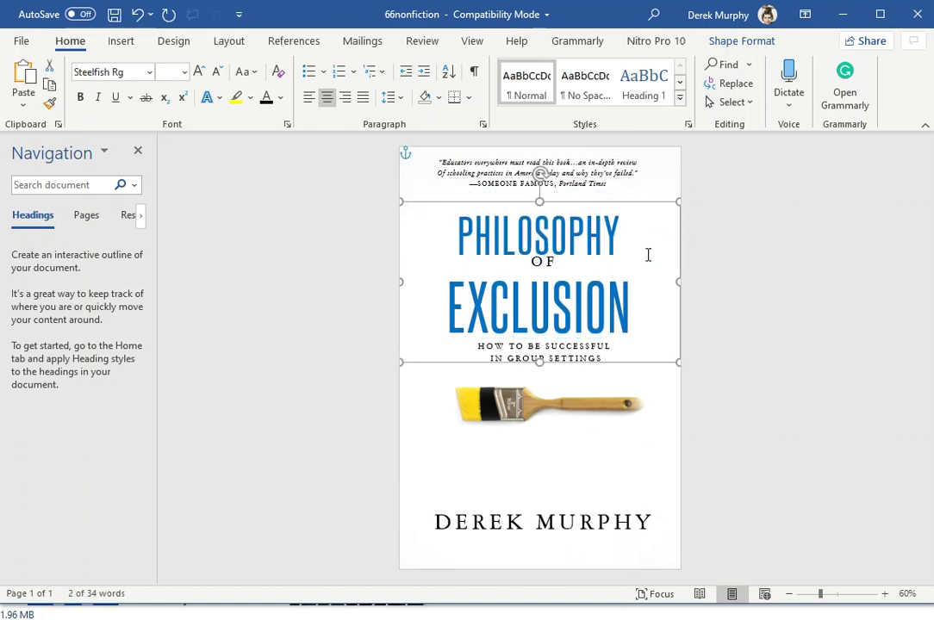
pyautogui.click(543, 527)
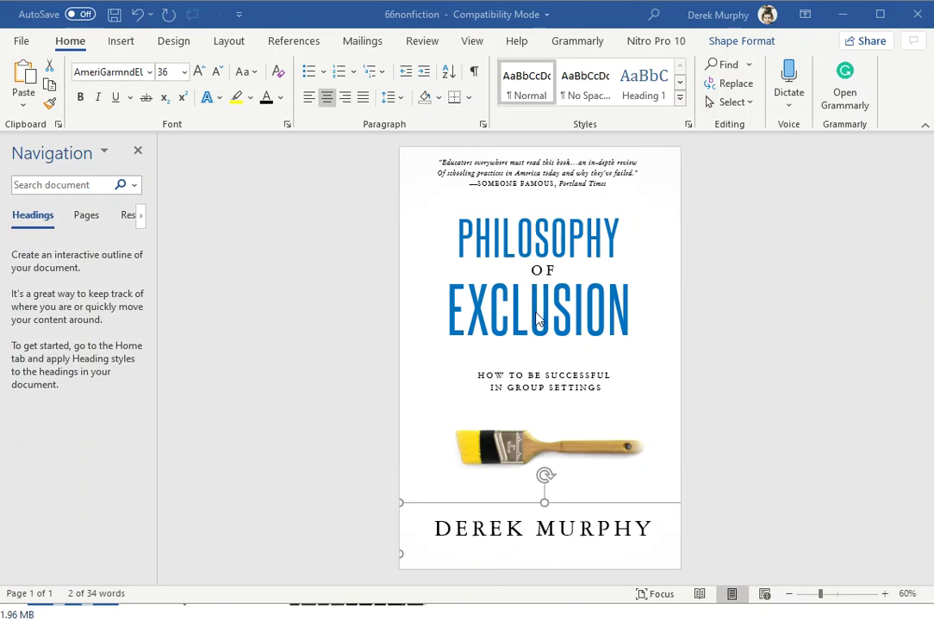
pyautogui.click(579, 528)
pyautogui.tripleClick(659, 528)
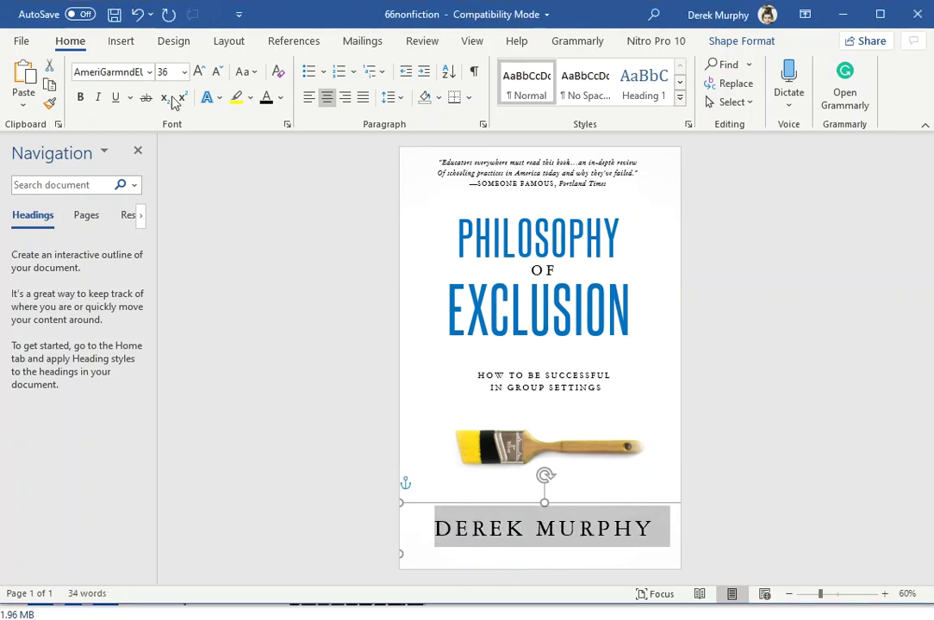
pyautogui.click(120, 74)
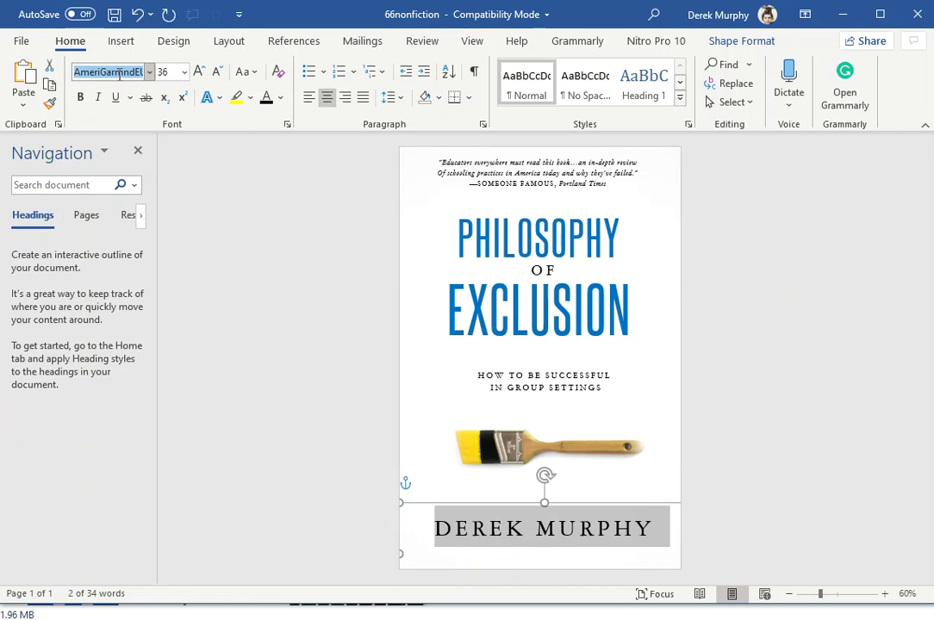
pyautogui.write('Oepn')
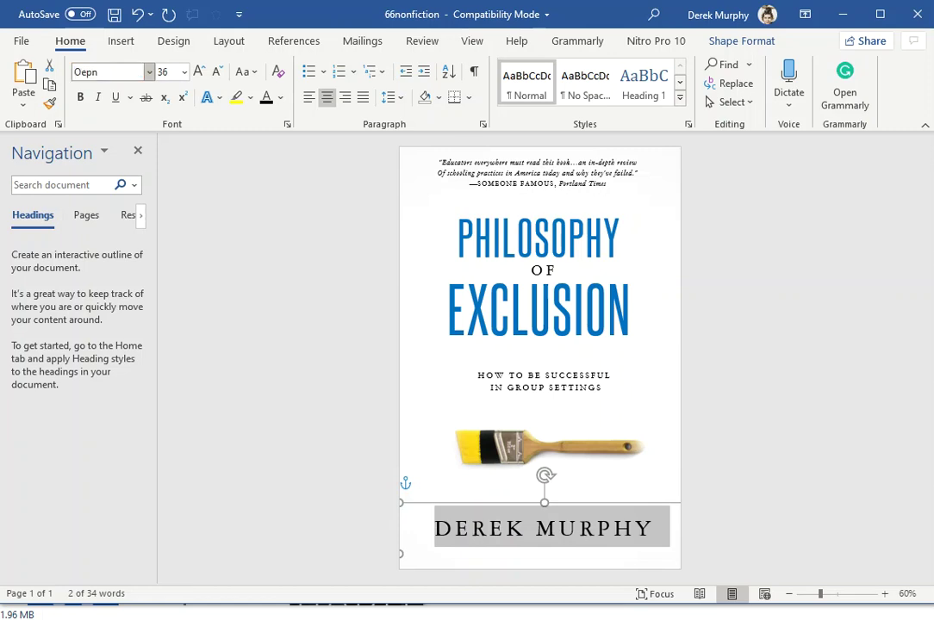
pyautogui.press('Return')
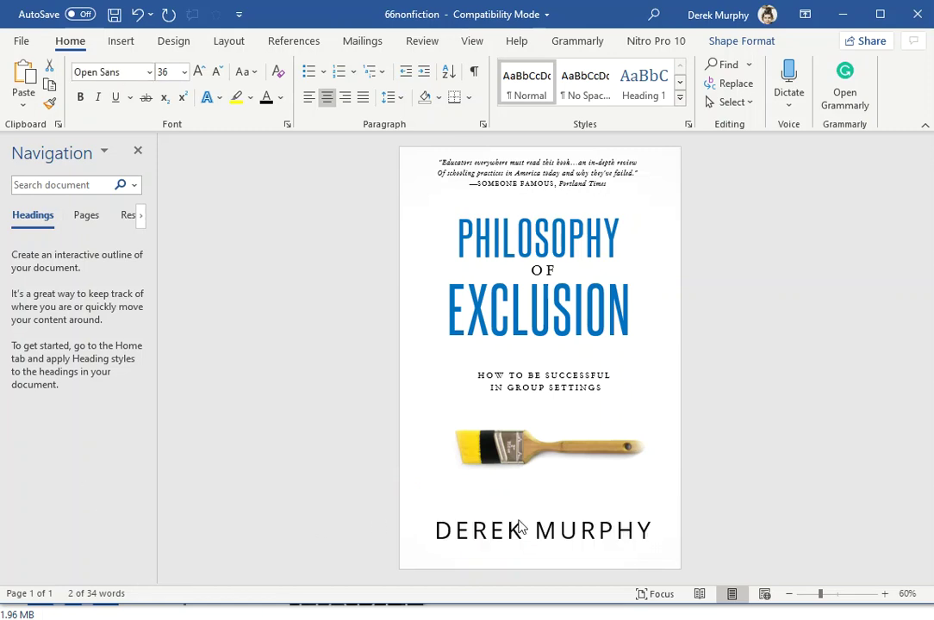
pyautogui.click(592, 539)
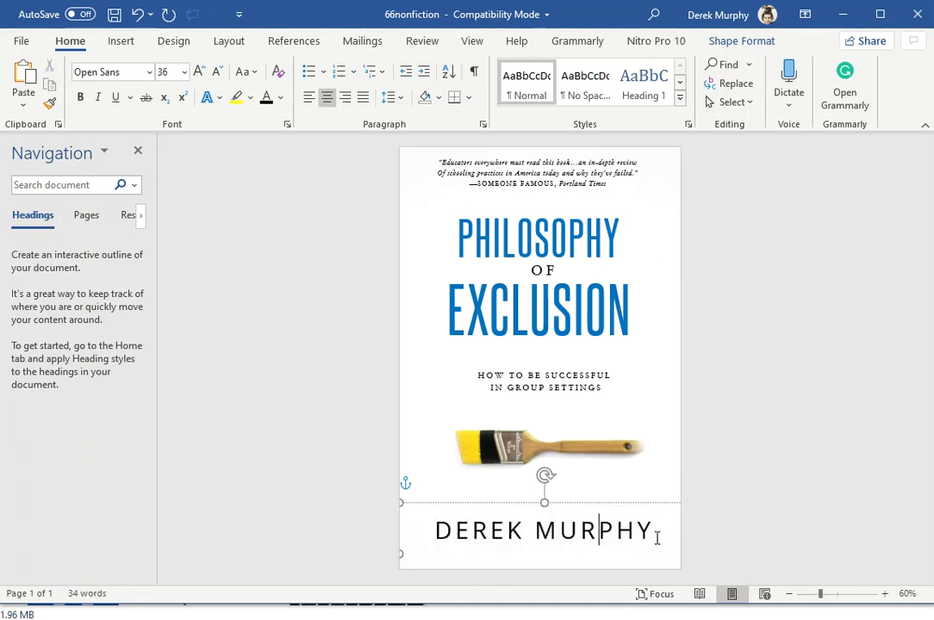
pyautogui.moveTo(655, 531); pyautogui.dragTo(417, 537)
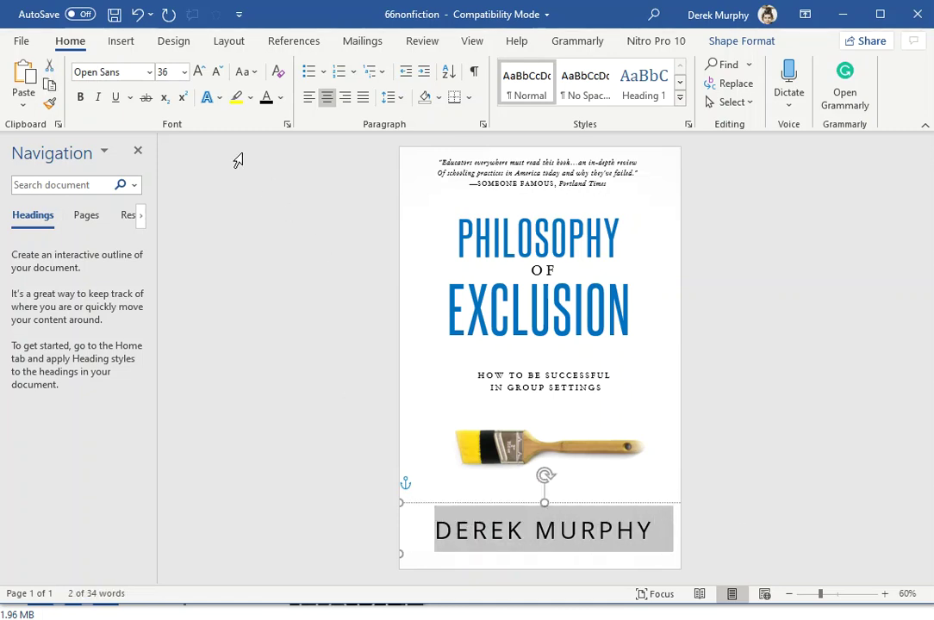
pyautogui.click(184, 73)
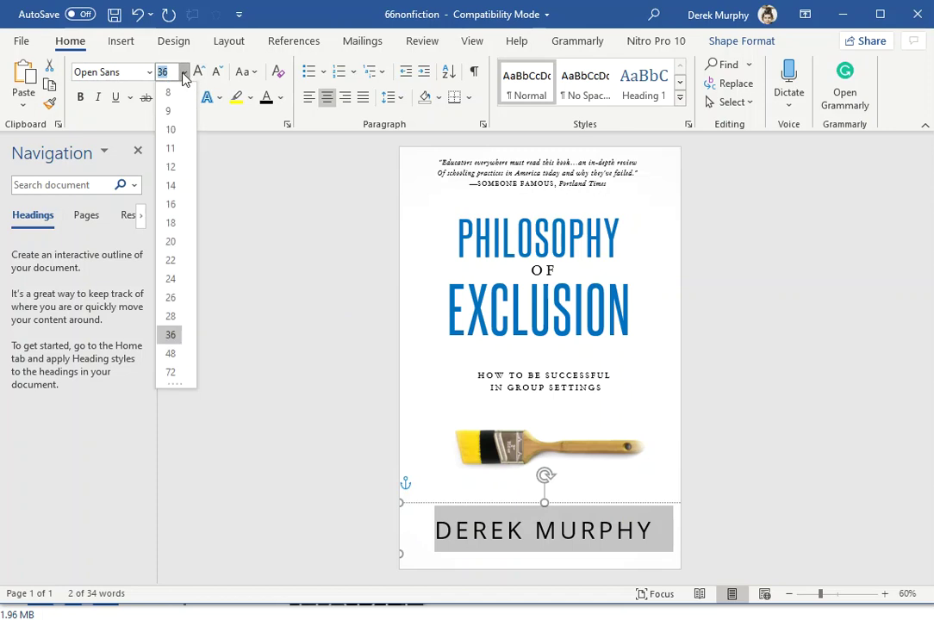
pyautogui.click(166, 317)
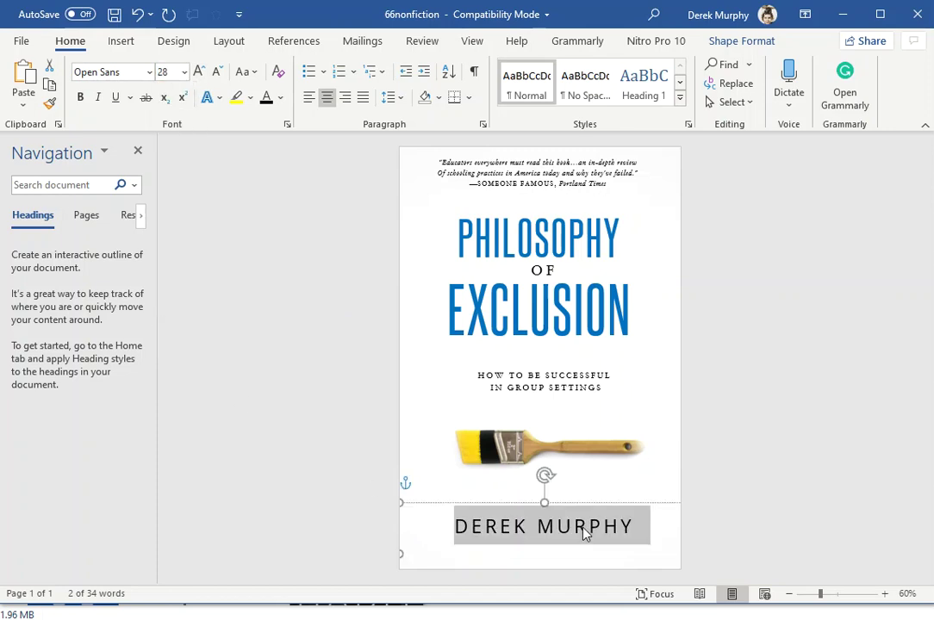
pyautogui.click(137, 15)
pyautogui.click(137, 15)
pyautogui.click(137, 15)
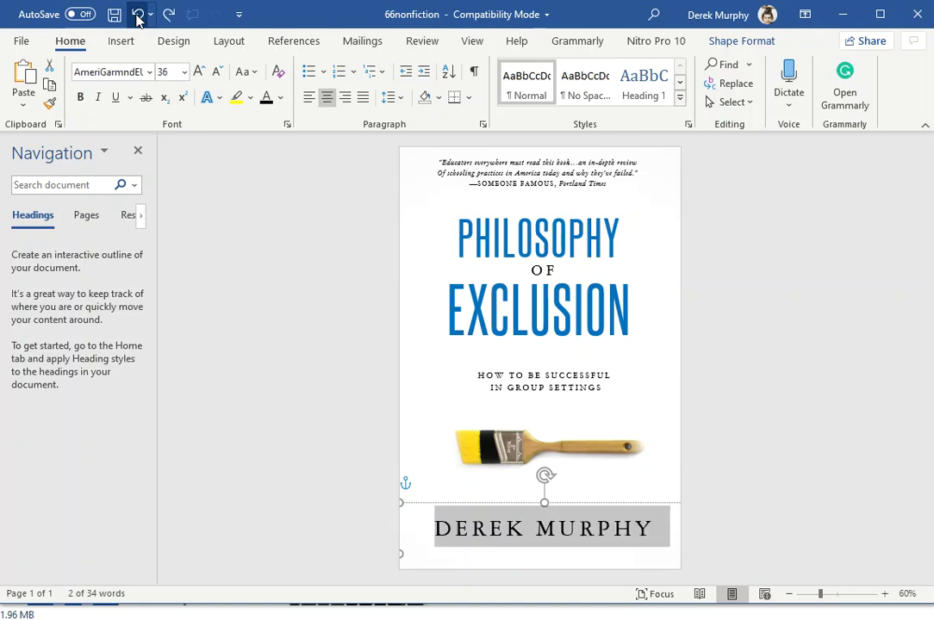
pyautogui.click(137, 15)
pyautogui.click(137, 15)
pyautogui.click(170, 17)
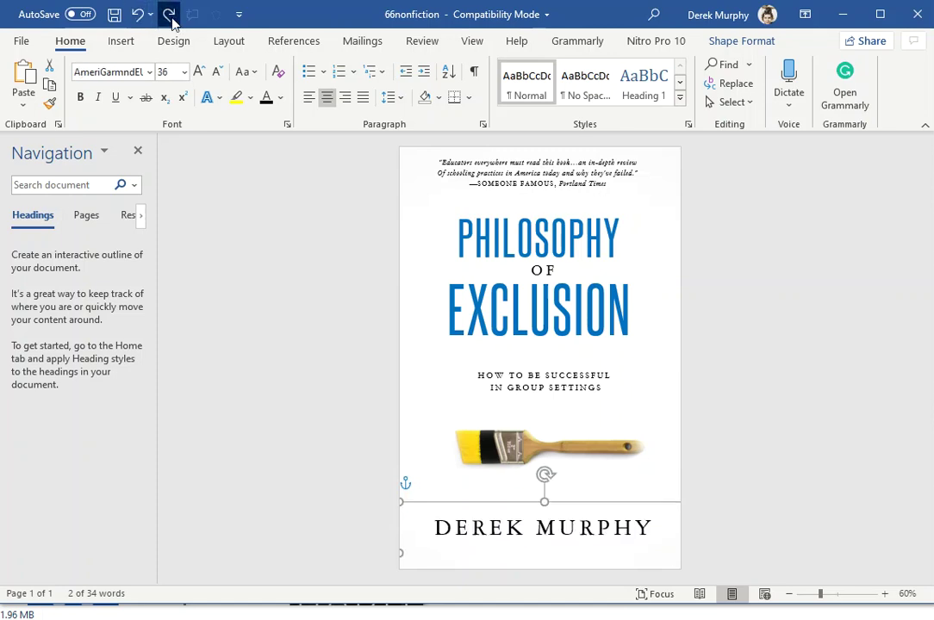
pyautogui.click(169, 17)
pyautogui.click(137, 15)
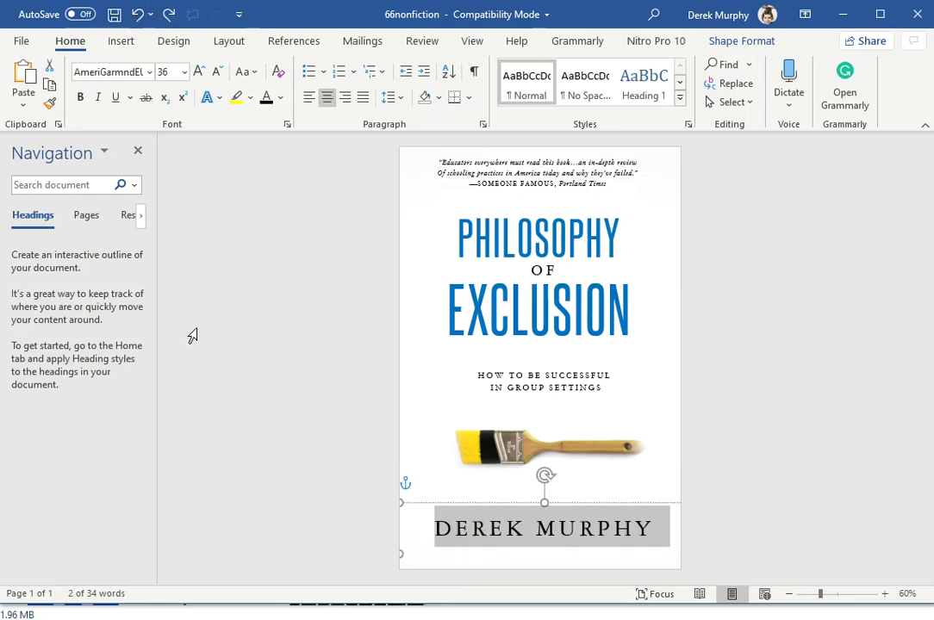
# Undo the last change and delete the paintbrush picture from the cover.
pyautogui.click(137, 15)
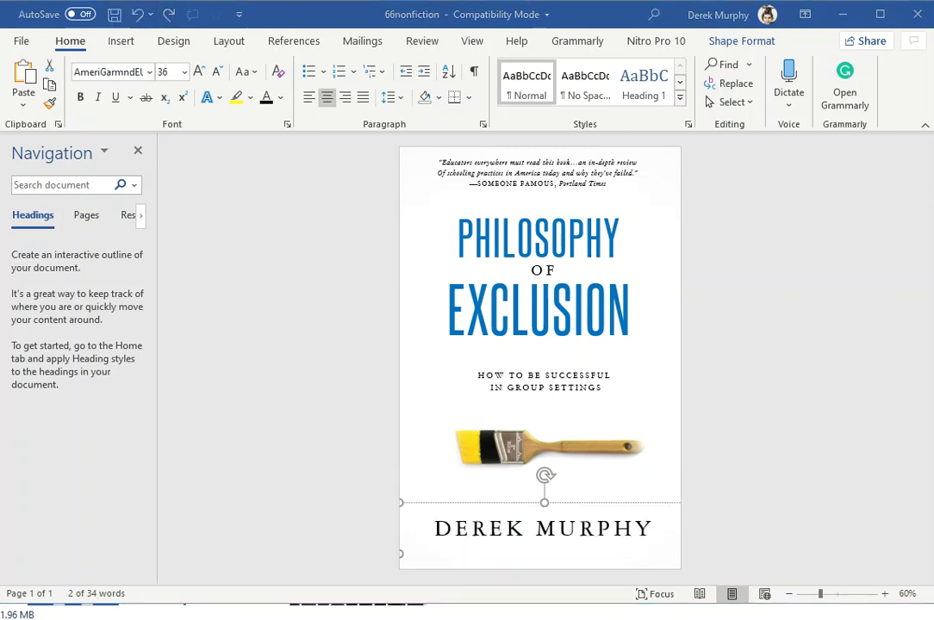
pyautogui.click(478, 449)
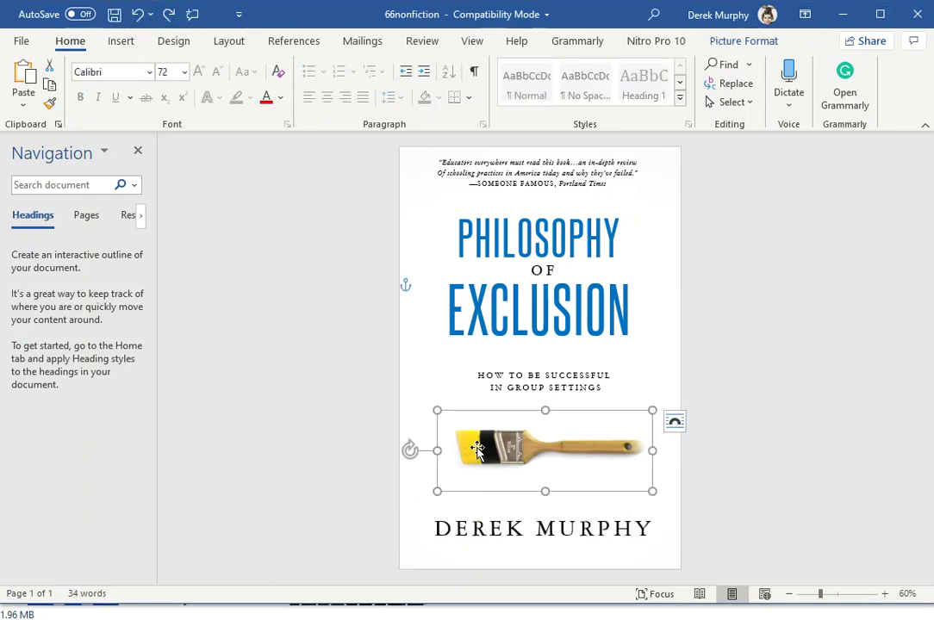
pyautogui.press('Delete')
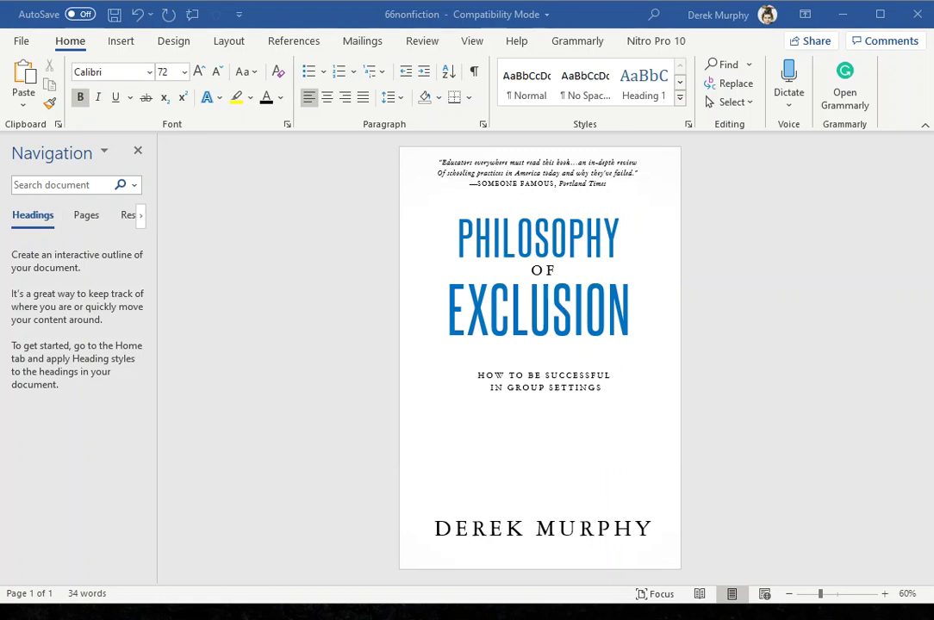
pyautogui.press('F2')
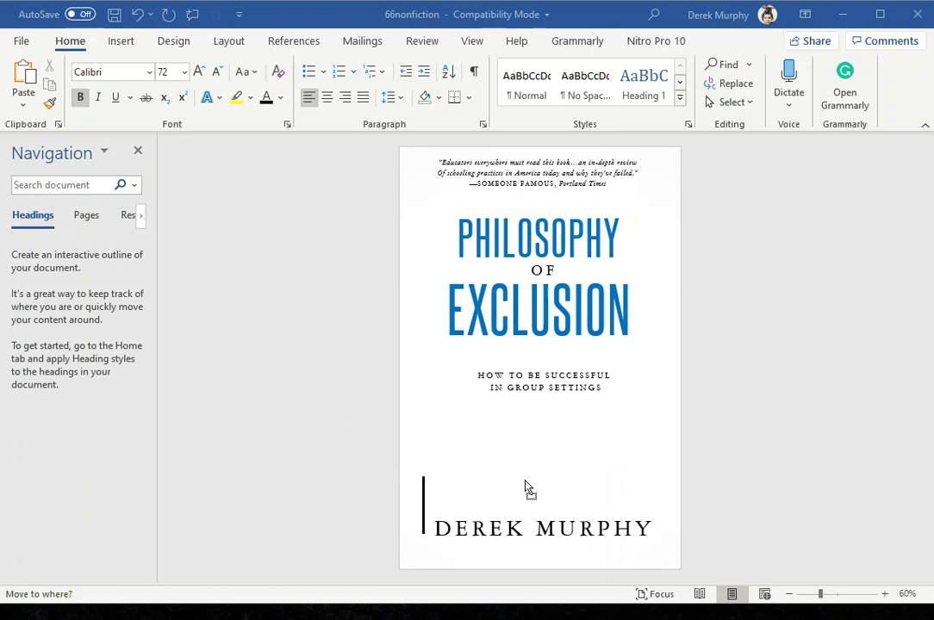
# Place the paper-people picture just below the EXCLUSION title, over the subtitle, and bring up its text-wrapping choices.
pyautogui.click(511, 439)
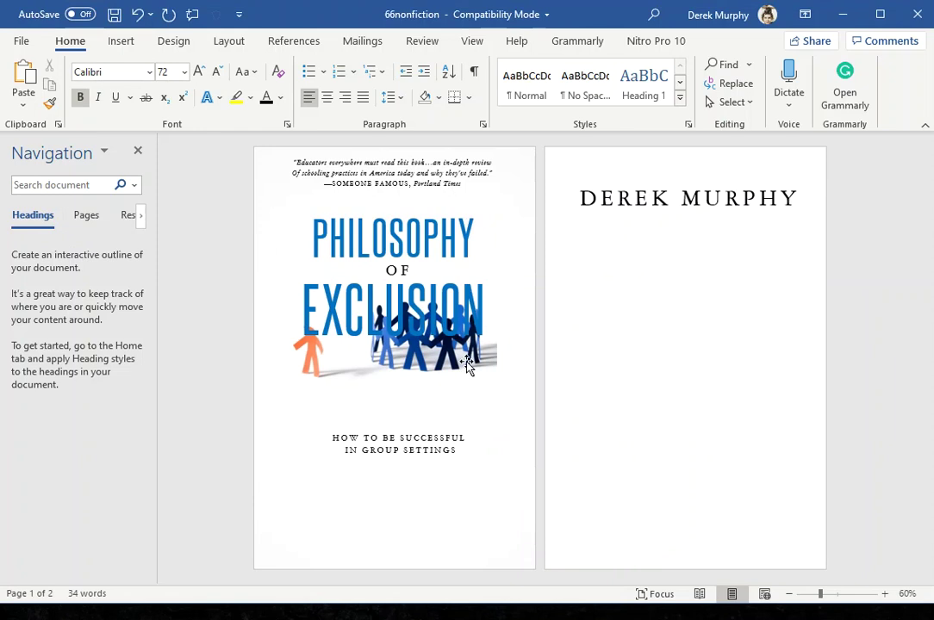
pyautogui.click(465, 371)
pyautogui.click(466, 379)
pyautogui.press('F2')
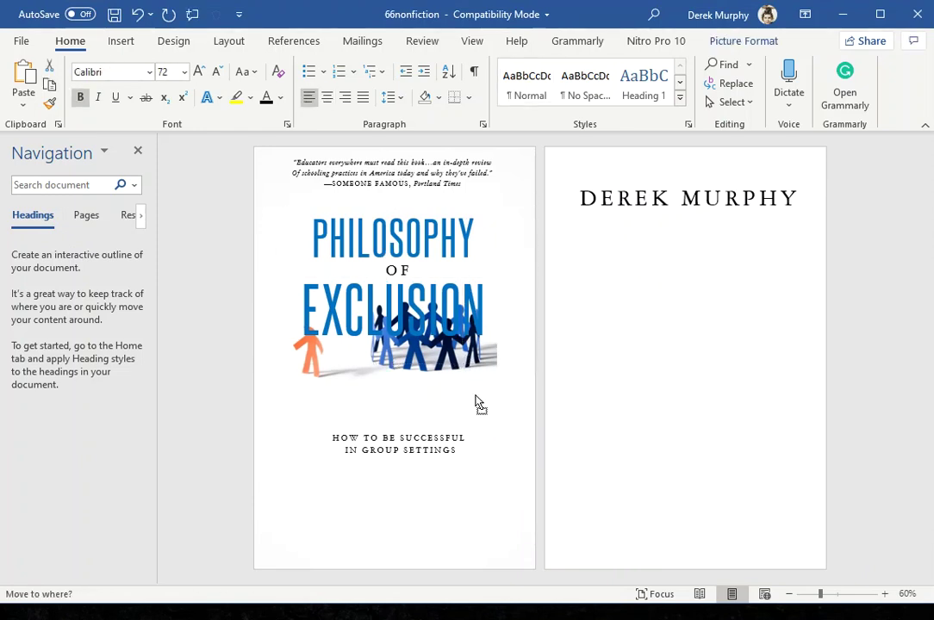
pyautogui.click(476, 415)
pyautogui.press('F2')
pyautogui.click(427, 474)
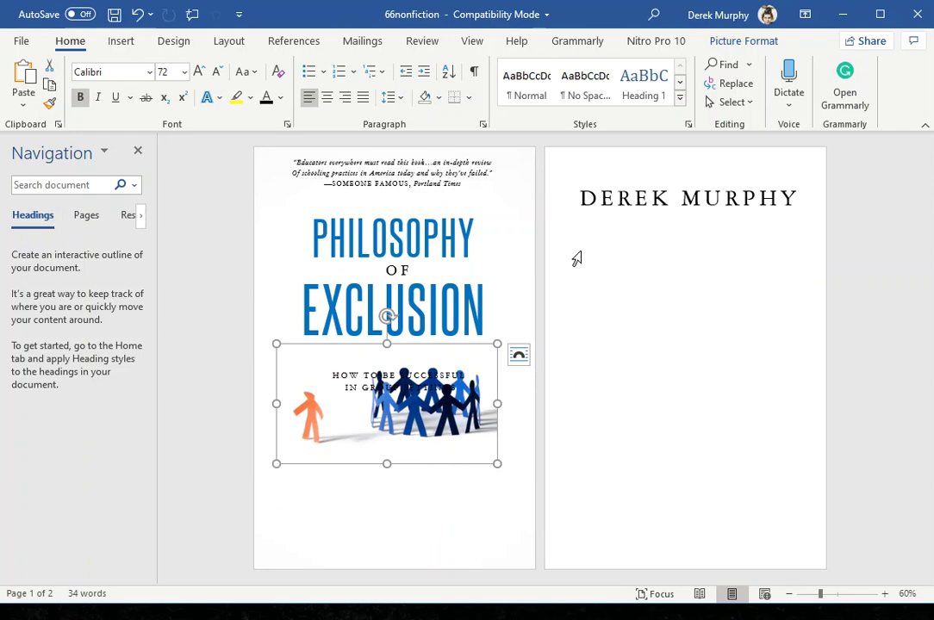
pyautogui.doubleClick(446, 442)
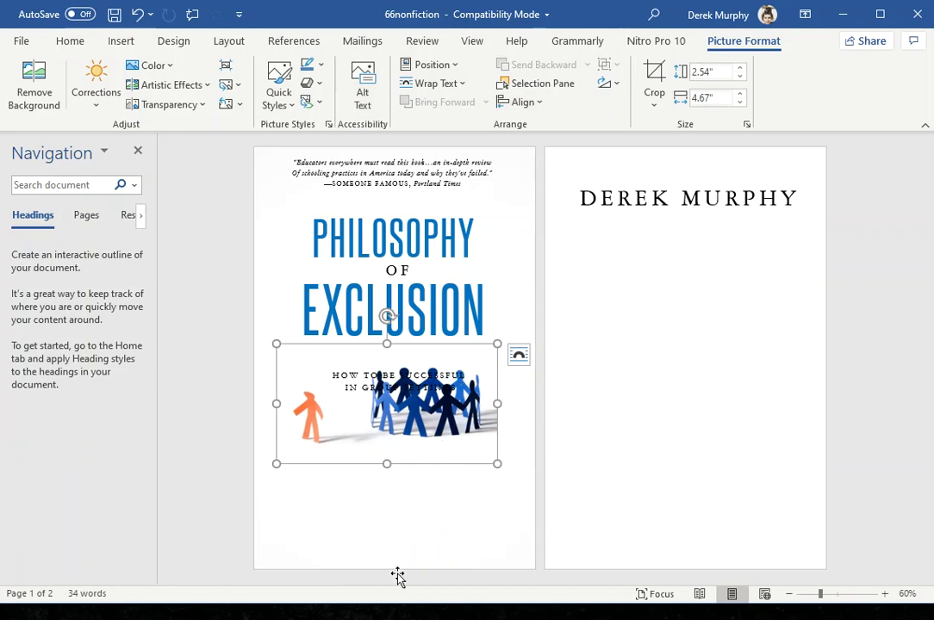
pyautogui.click(457, 86)
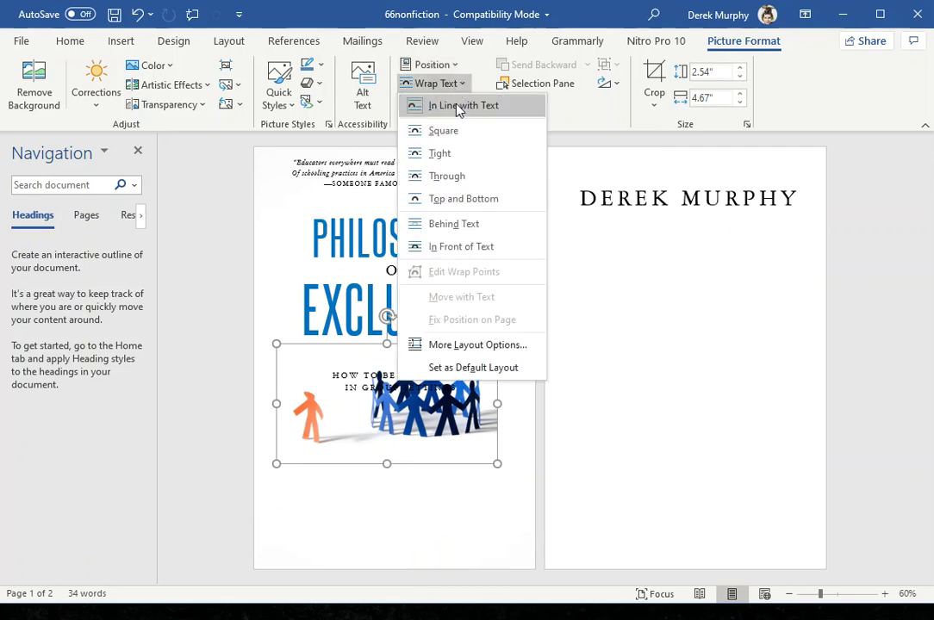
# Let text flow through the picture and shrink it to 2.05 by 3.78 inches below the subtitle.
pyautogui.click(454, 176)
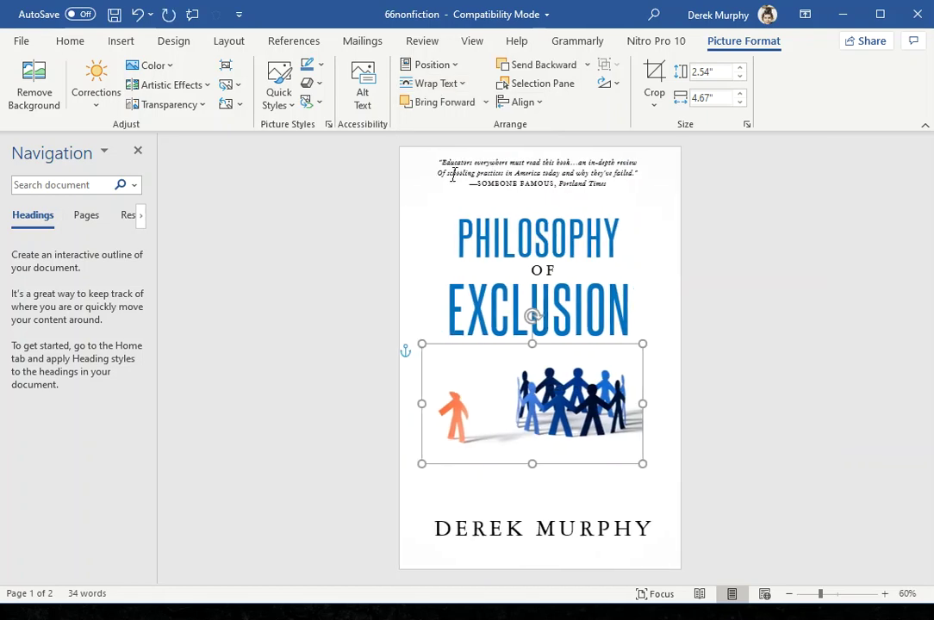
pyautogui.moveTo(572, 419); pyautogui.dragTo(591, 463)
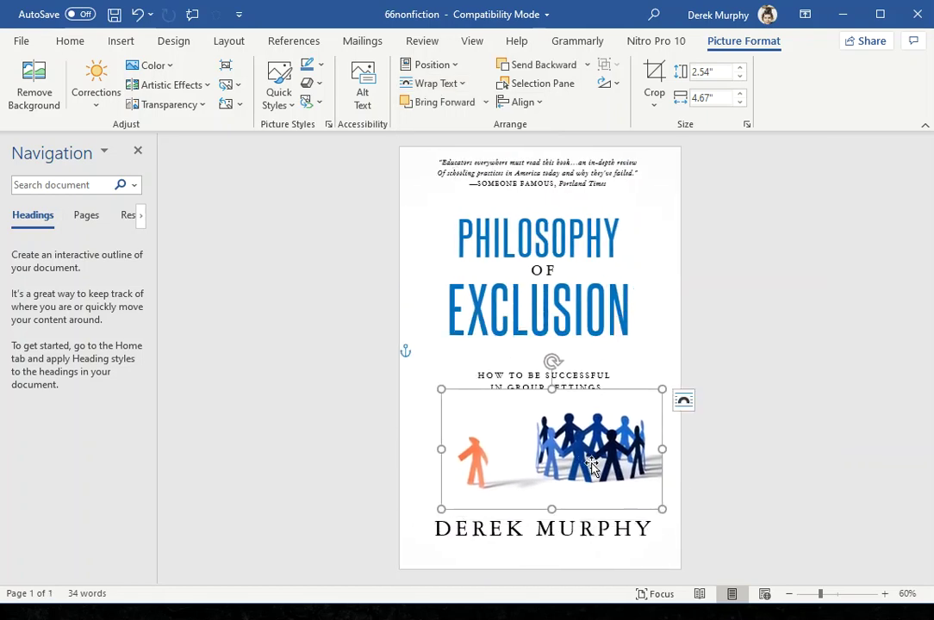
pyautogui.moveTo(660, 386); pyautogui.dragTo(627, 412)
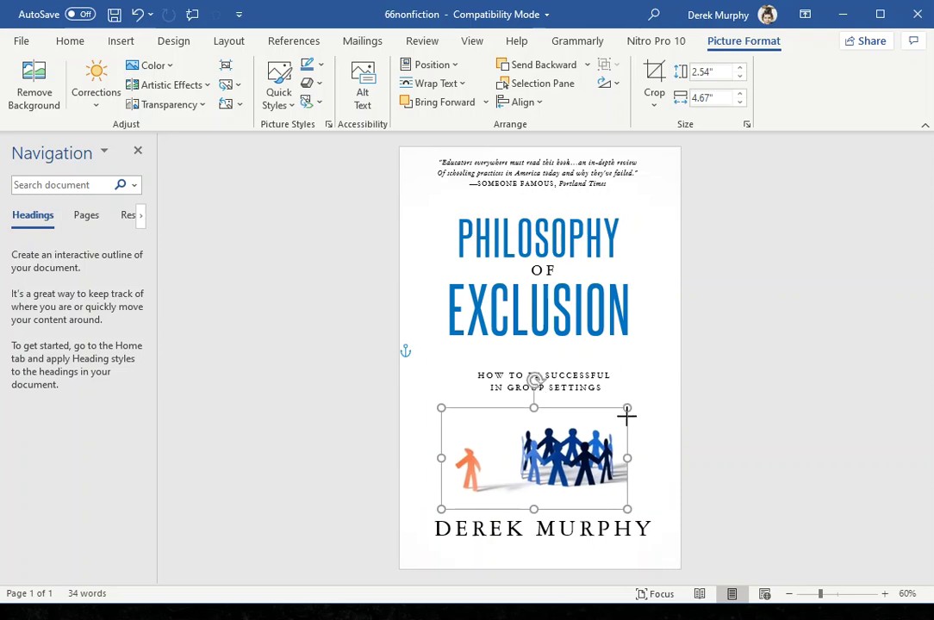
pyautogui.moveTo(592, 459); pyautogui.dragTo(602, 453)
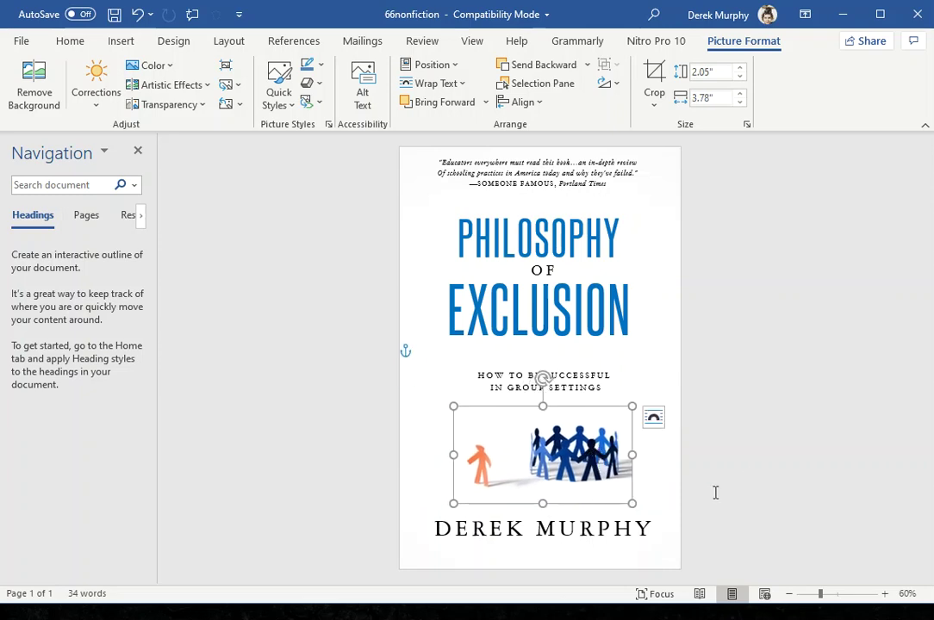
pyautogui.click(751, 476)
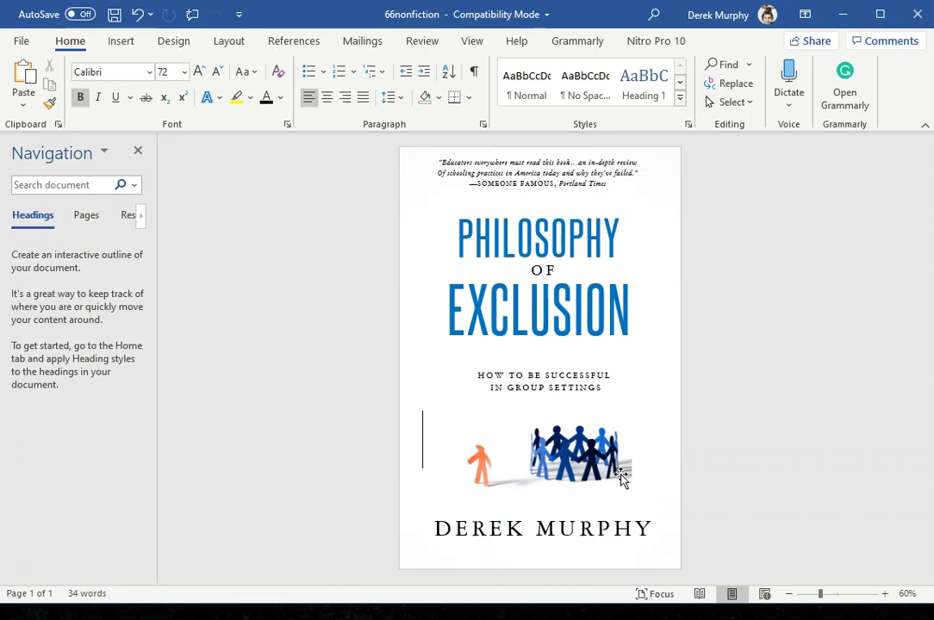
# Resize and reposition the paper-people picture until the cover fits on a single page.
pyautogui.click(630, 442)
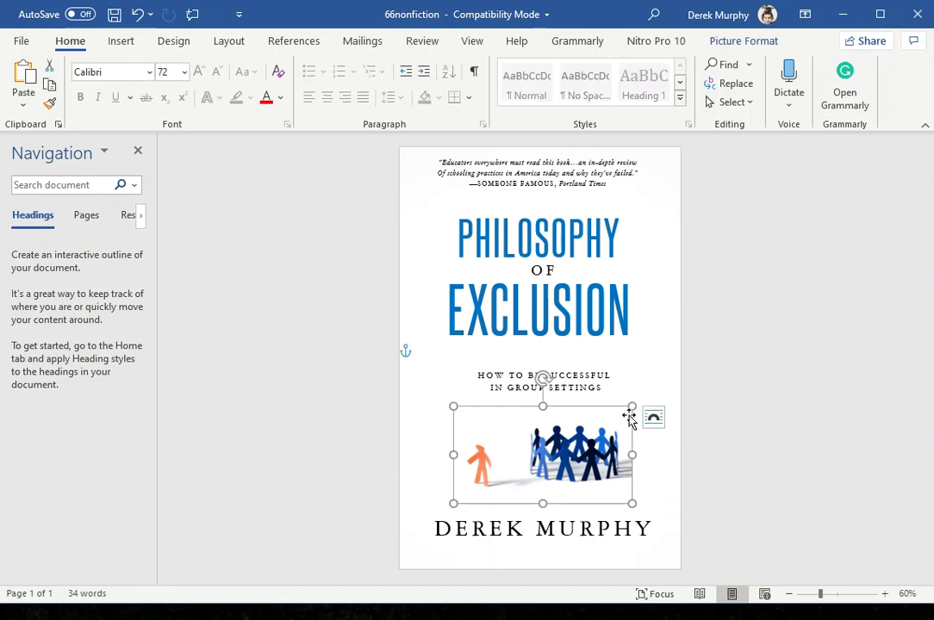
pyautogui.moveTo(632, 407); pyautogui.dragTo(679, 381)
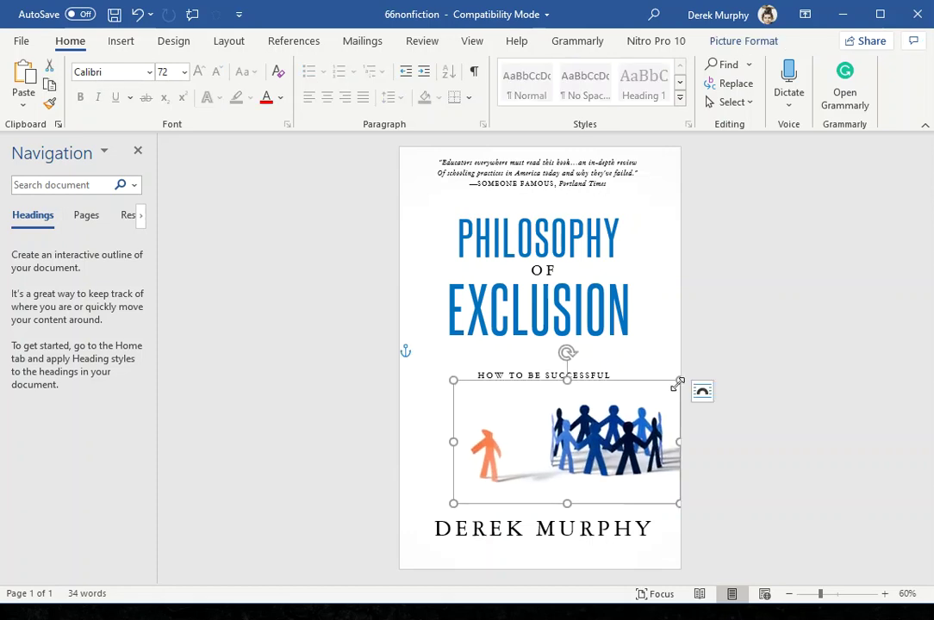
pyautogui.moveTo(507, 396); pyautogui.dragTo(452, 367)
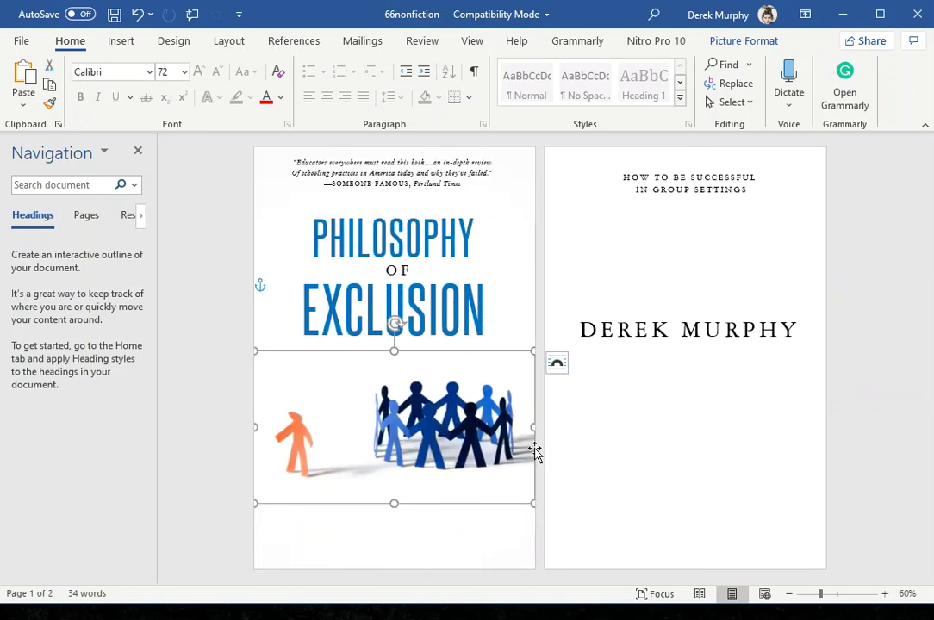
pyautogui.moveTo(533, 350); pyautogui.dragTo(417, 405)
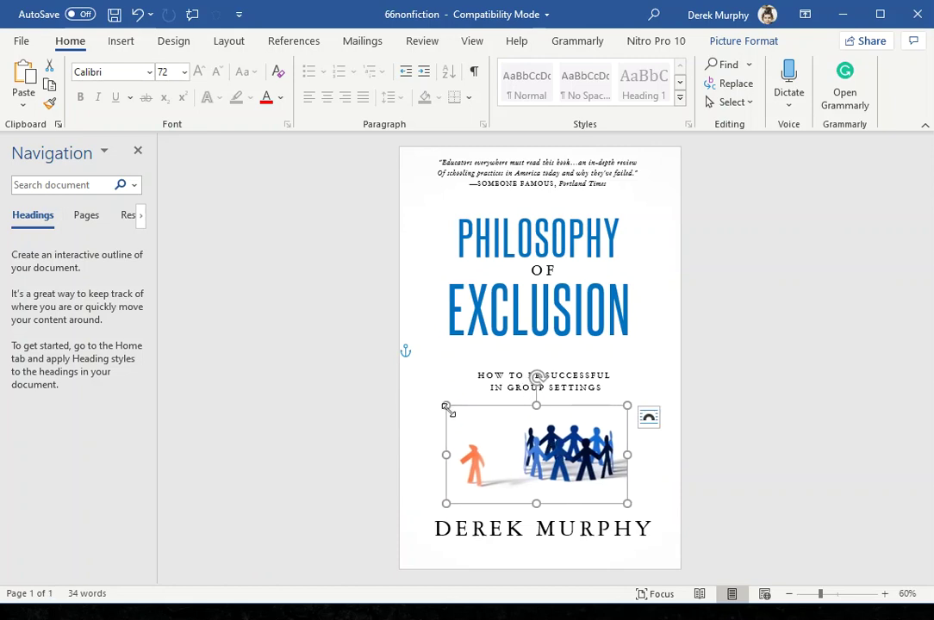
pyautogui.moveTo(446, 410); pyautogui.dragTo(456, 411)
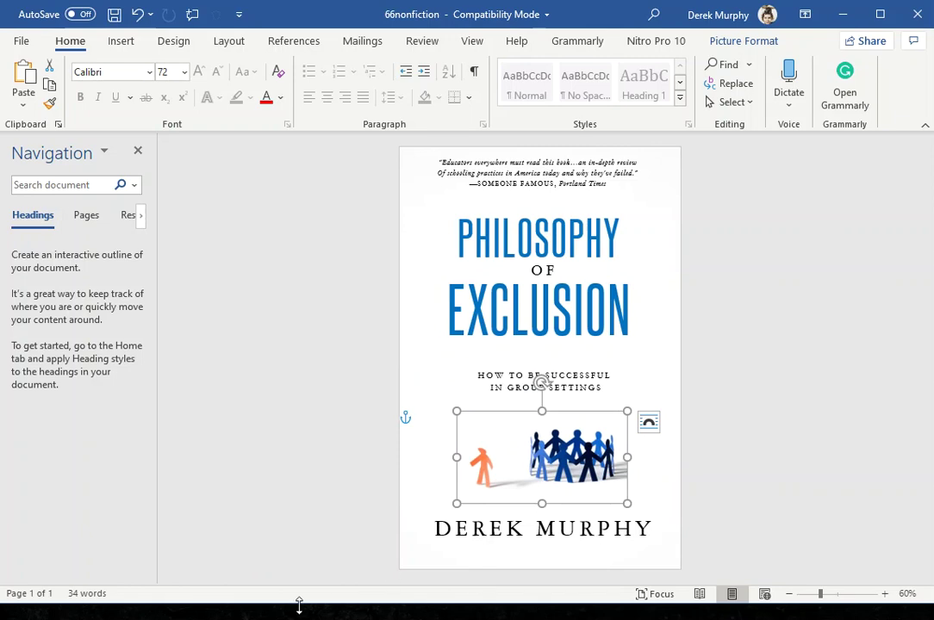
pyautogui.doubleClick(603, 482)
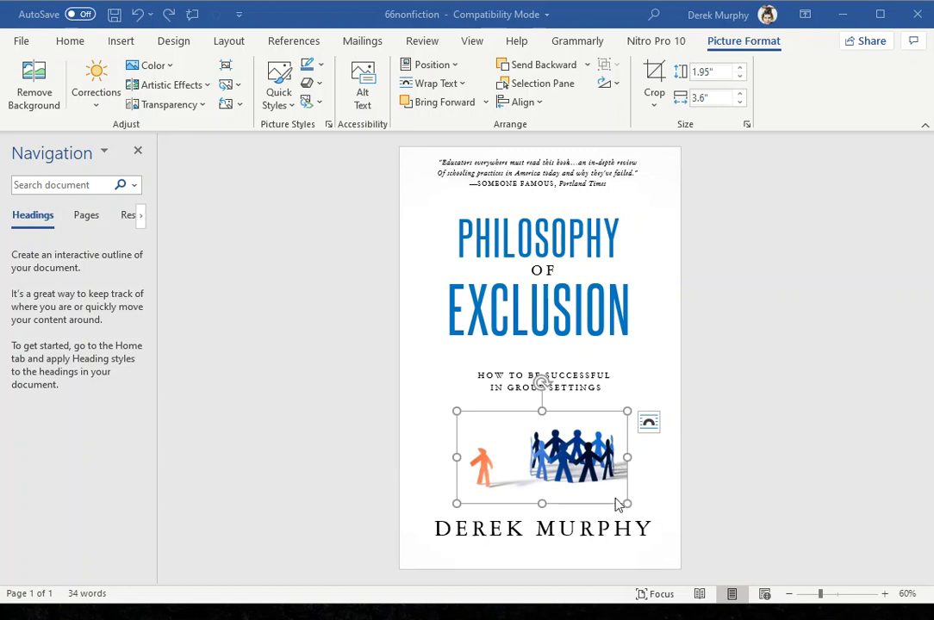
pyautogui.click(599, 457)
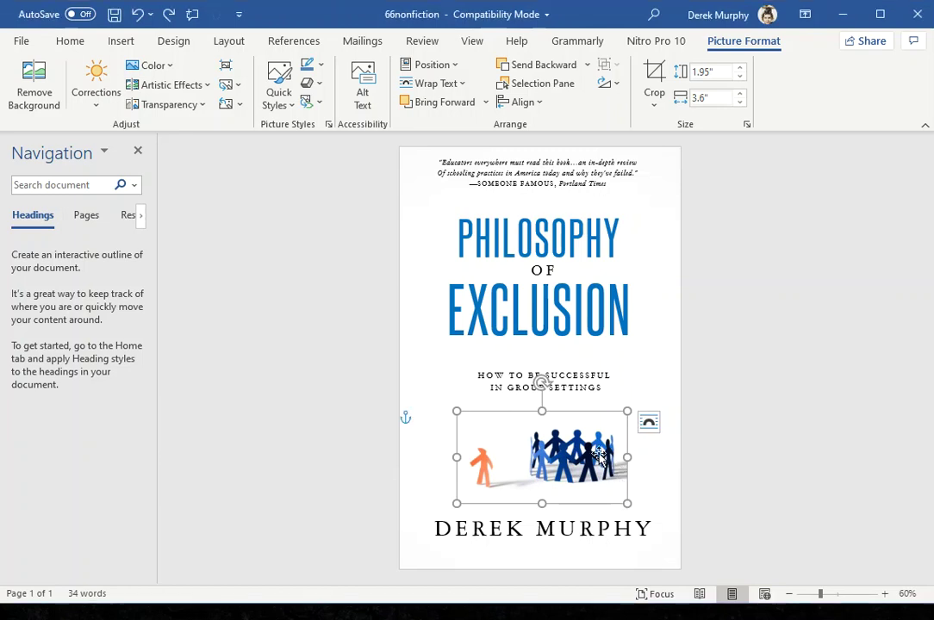
# Crop the picture's empty right side to 1.95 by 3.34 inches and shift it slightly right.
pyautogui.click(654, 74)
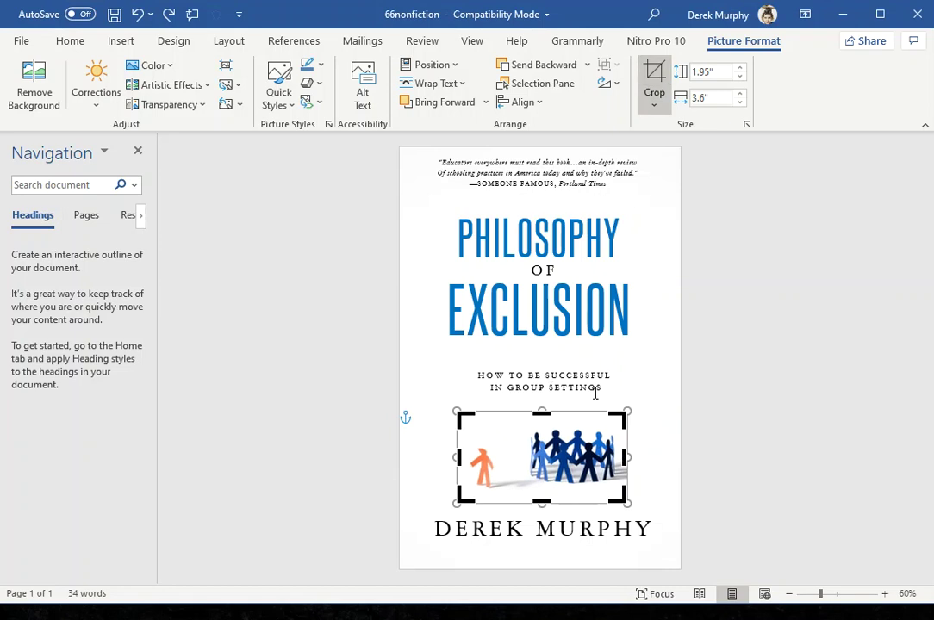
pyautogui.moveTo(624, 459); pyautogui.dragTo(614, 459)
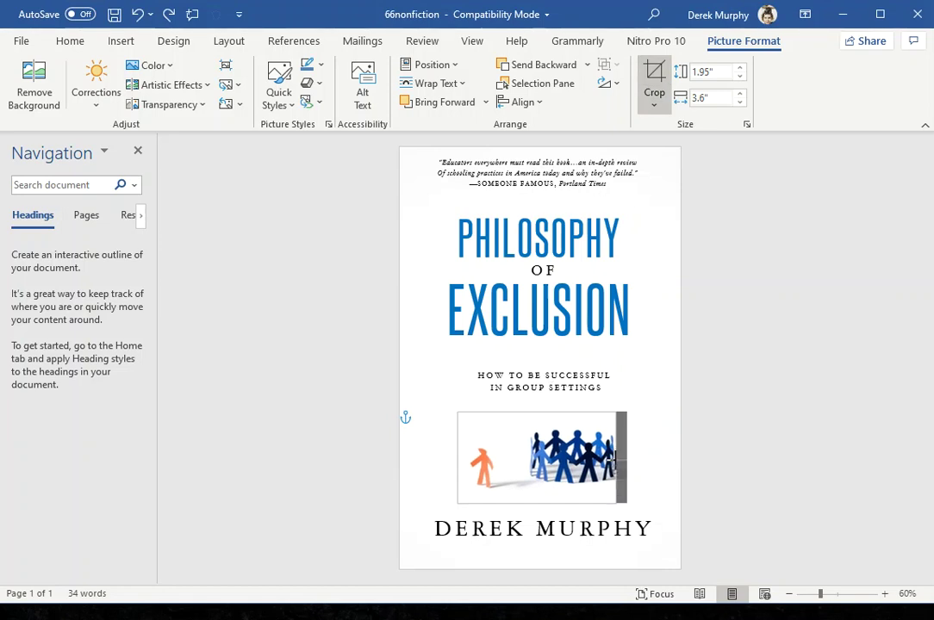
pyautogui.click(730, 475)
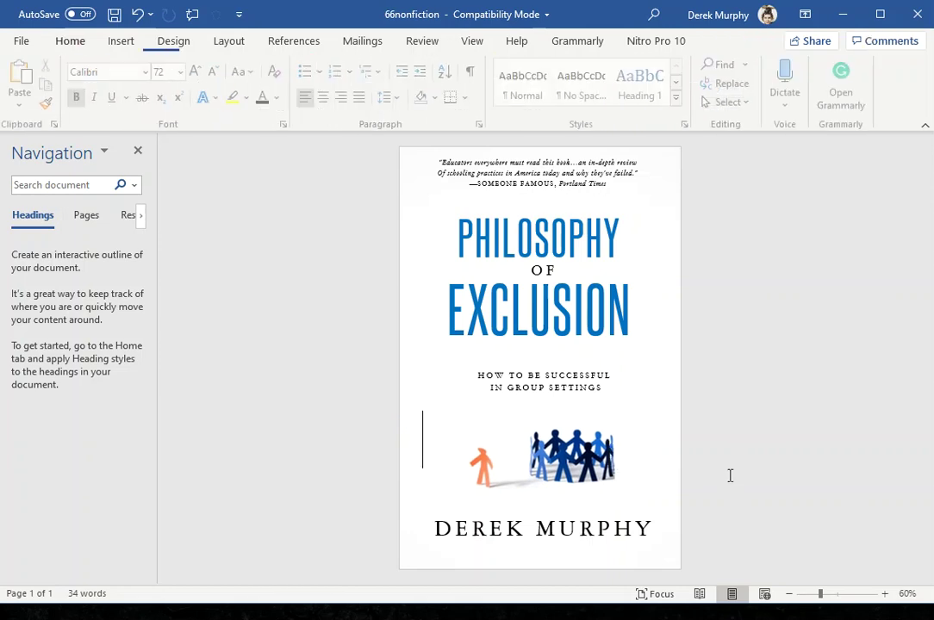
pyautogui.doubleClick(603, 473)
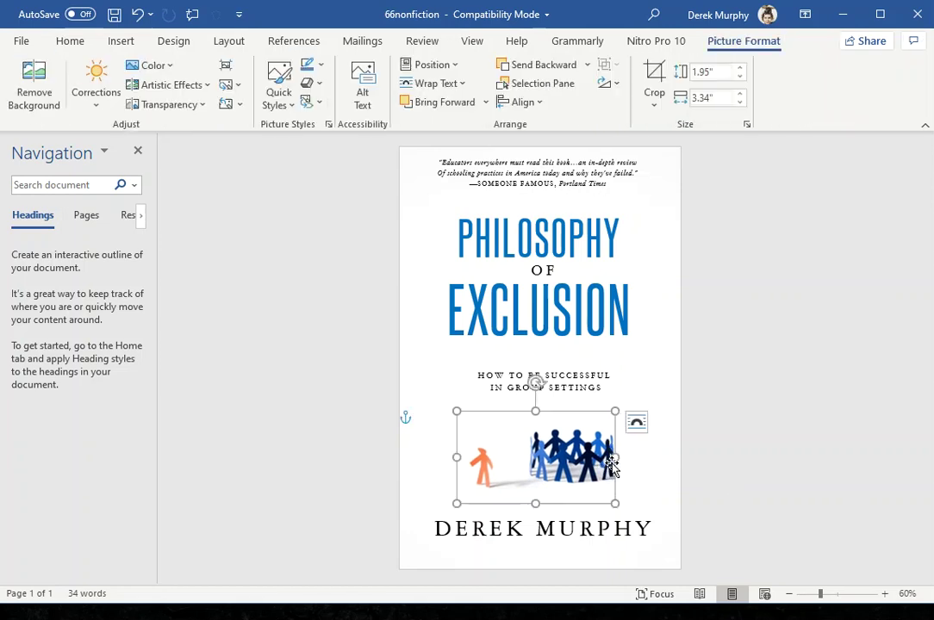
pyautogui.click(654, 82)
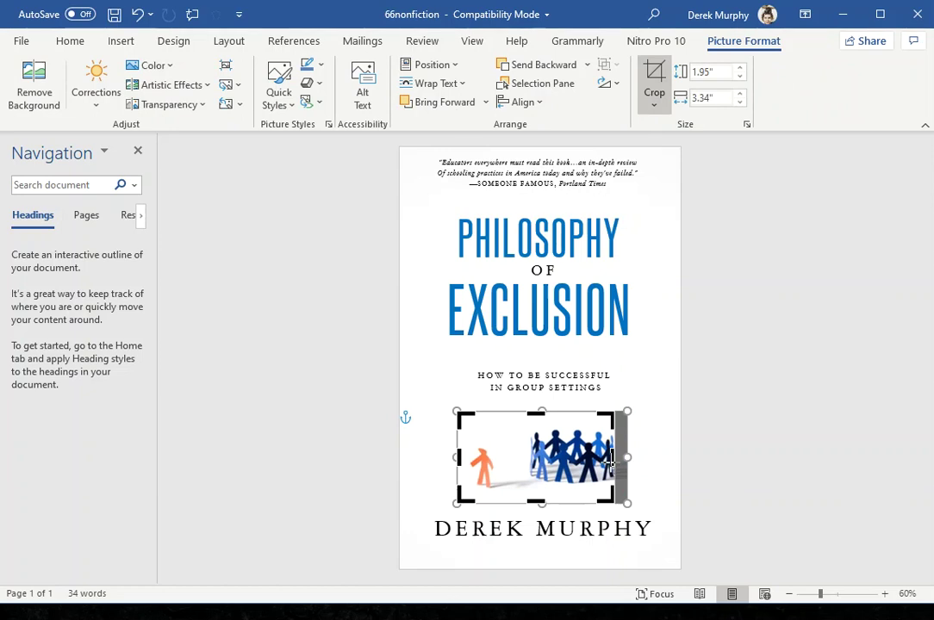
pyautogui.moveTo(611, 463); pyautogui.dragTo(611, 463)
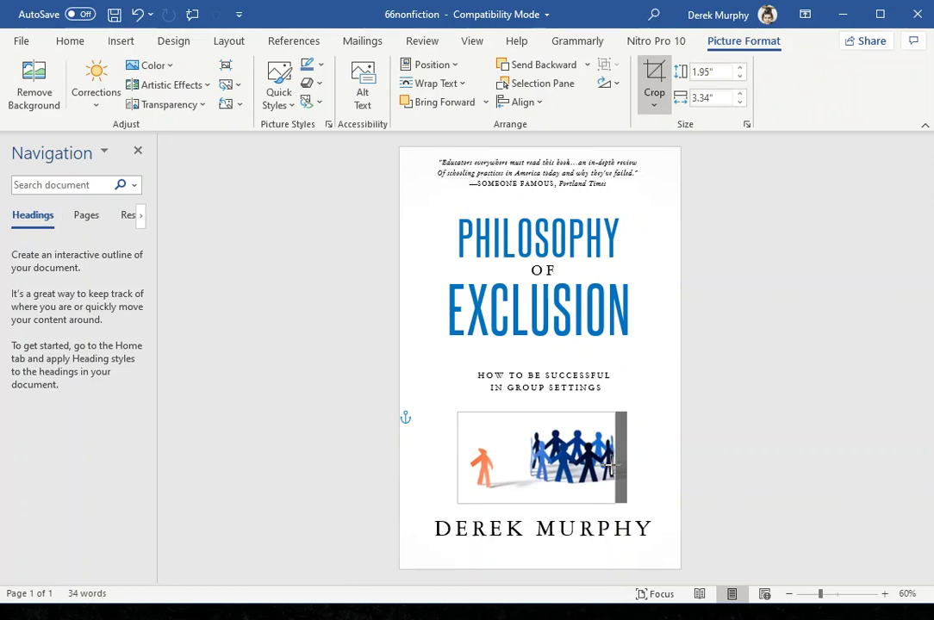
pyautogui.click(651, 483)
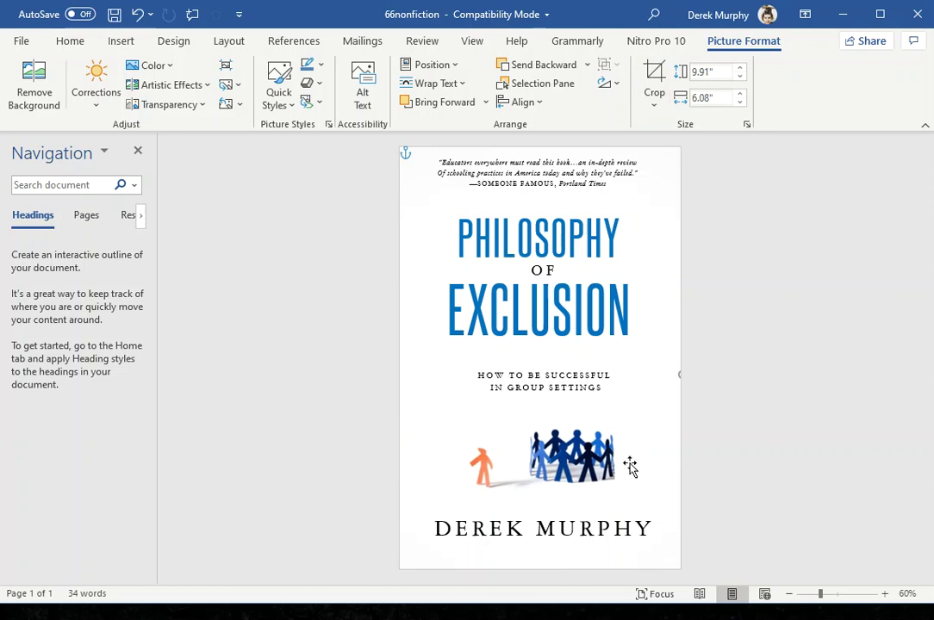
pyautogui.click(588, 463)
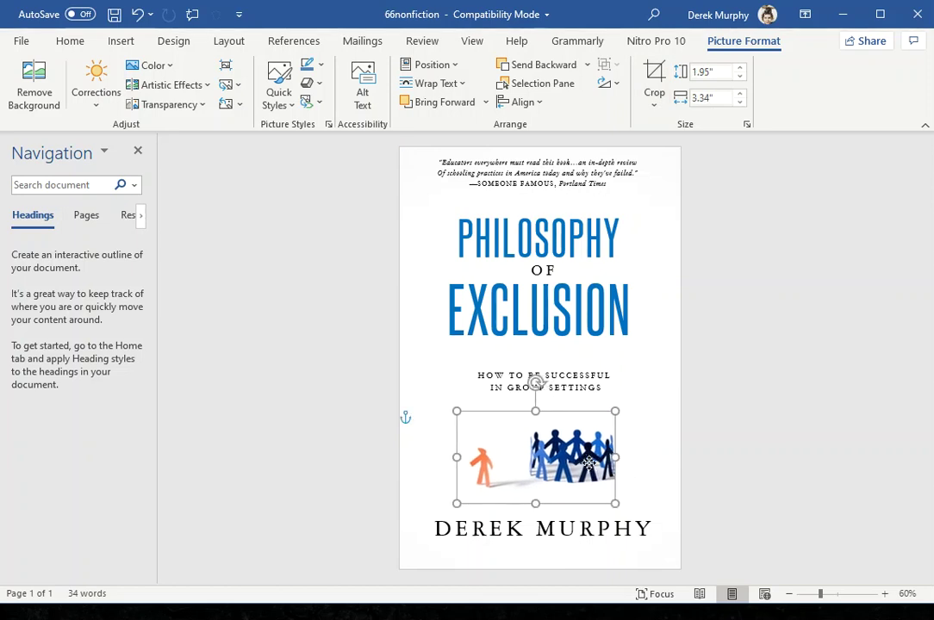
pyautogui.moveTo(589, 463); pyautogui.dragTo(594, 470)
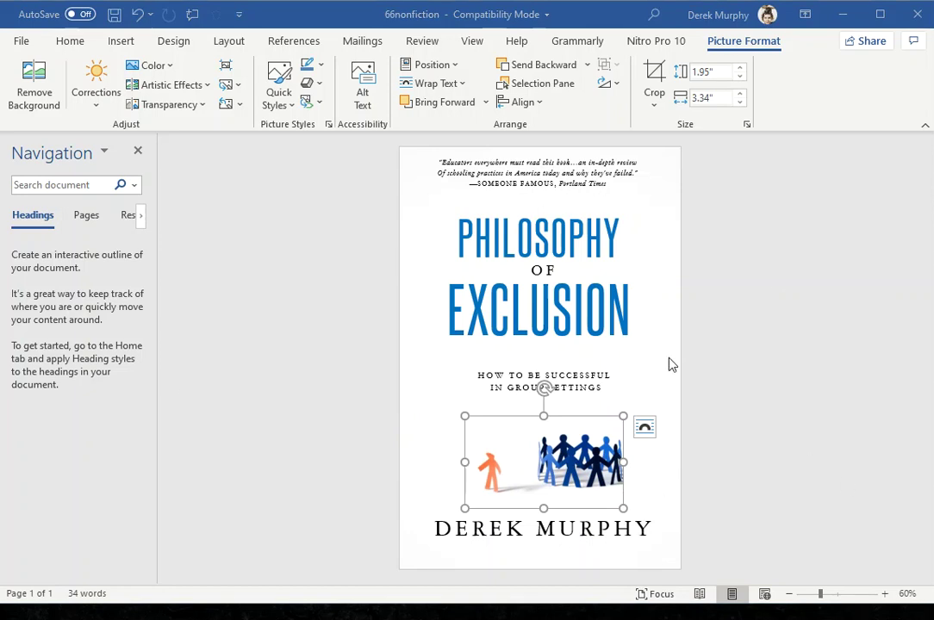
pyautogui.click(291, 286)
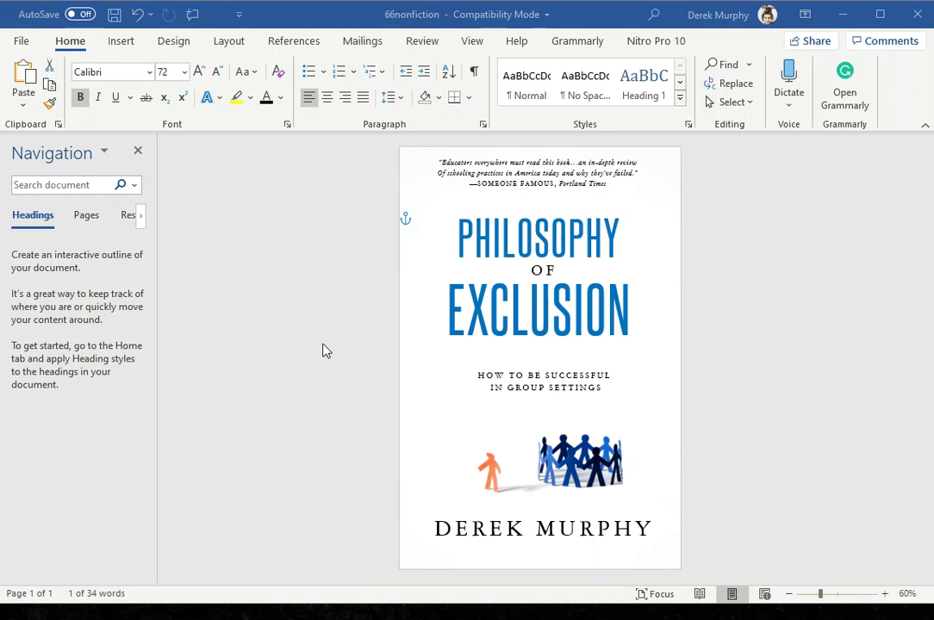
# Save the cover via Save As with PDF (*.pdf) as the file type.
pyautogui.click(21, 40)
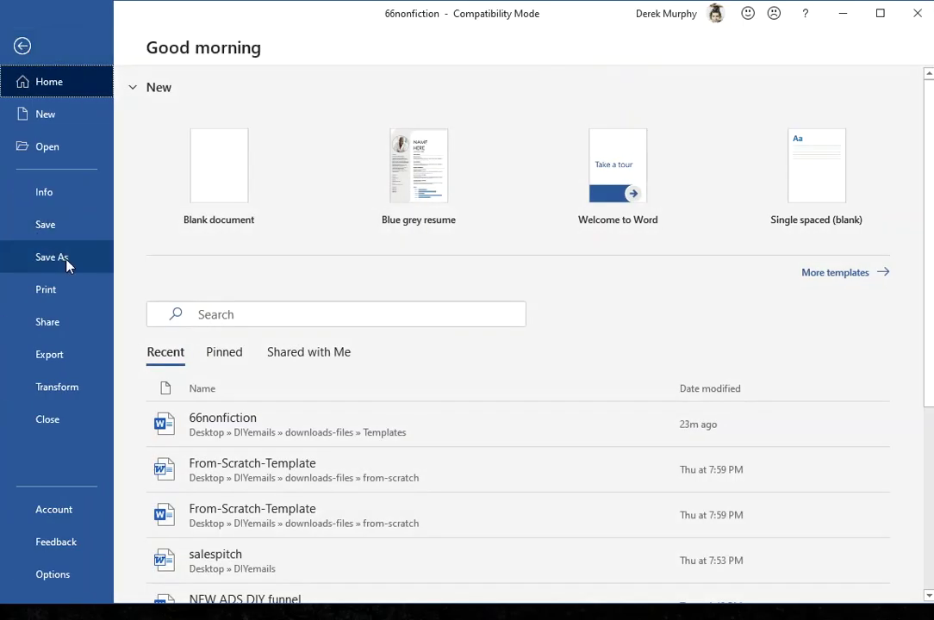
pyautogui.click(66, 262)
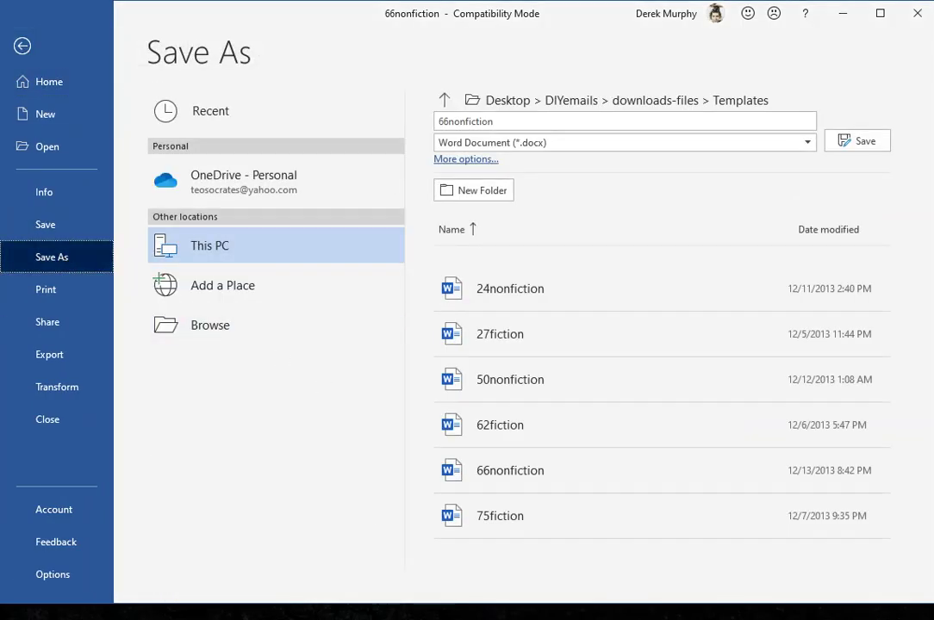
pyautogui.click(519, 144)
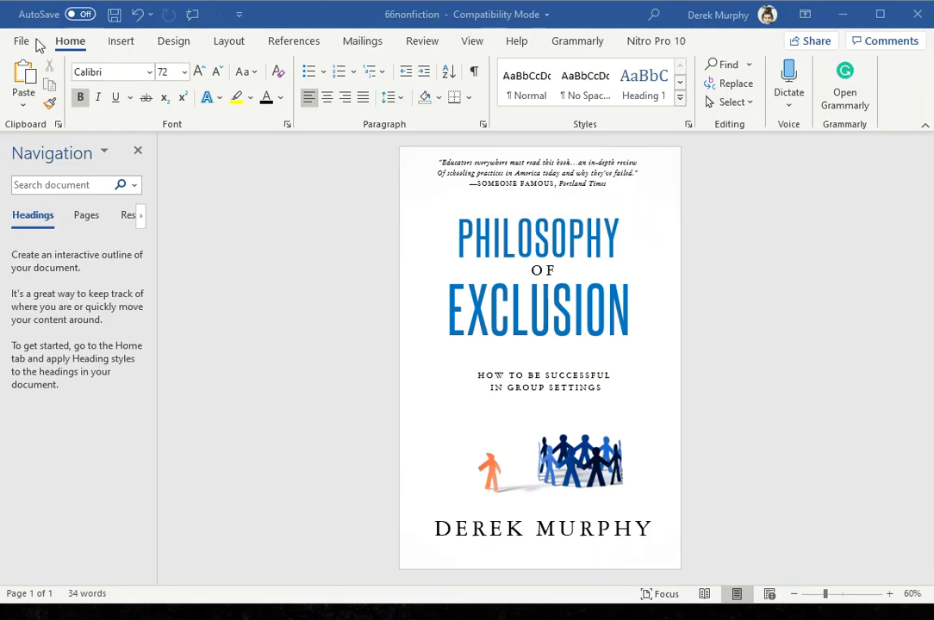
pyautogui.click(25, 43)
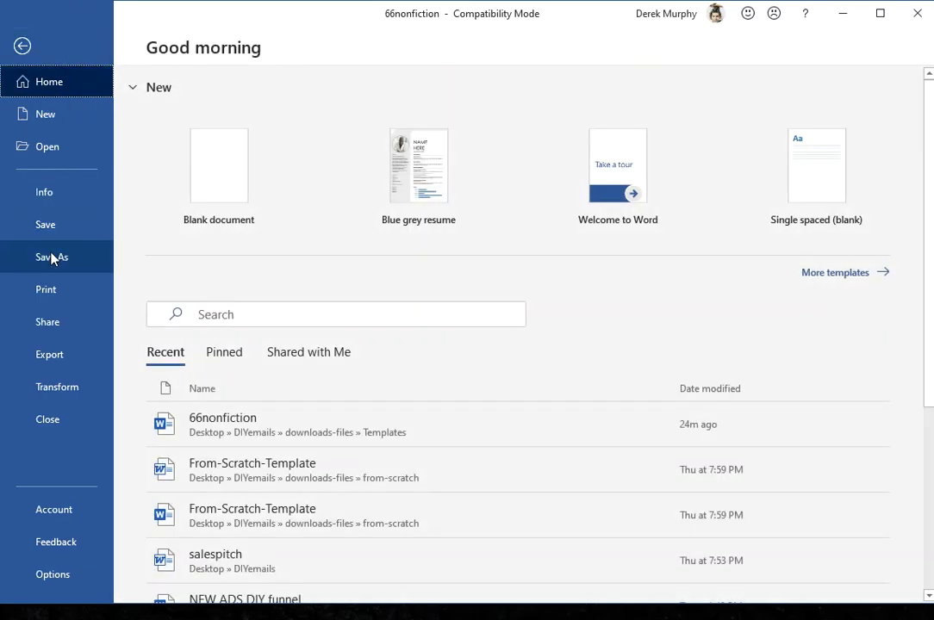
pyautogui.click(69, 257)
pyautogui.click(590, 144)
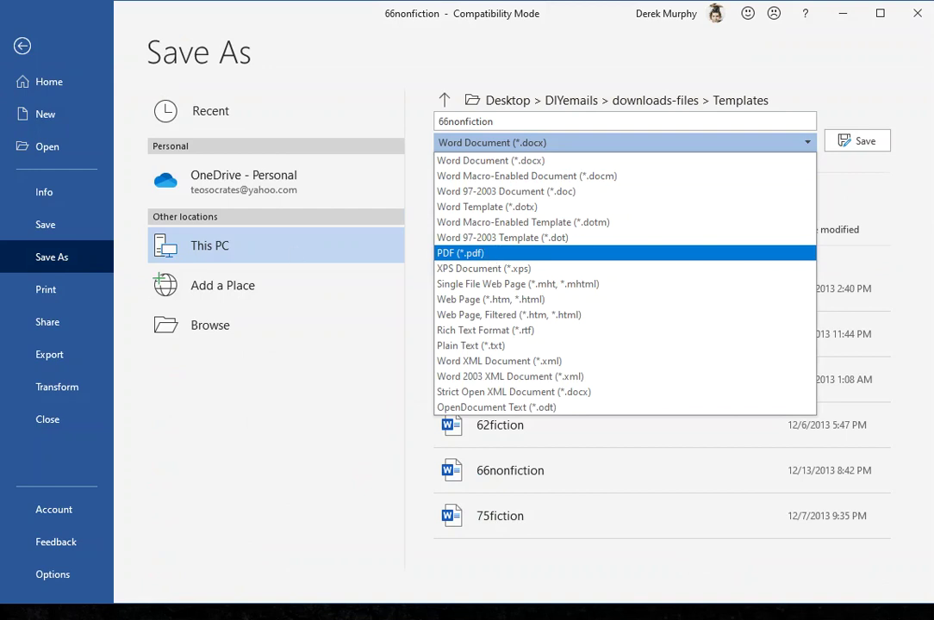
pyautogui.click(23, 45)
pyautogui.click(23, 46)
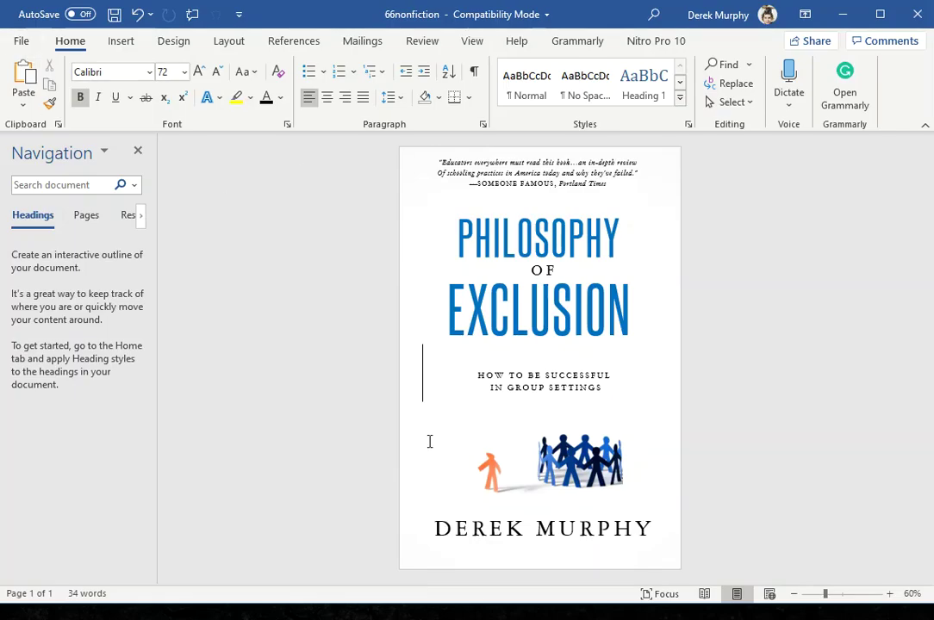
pyautogui.click(889, 594)
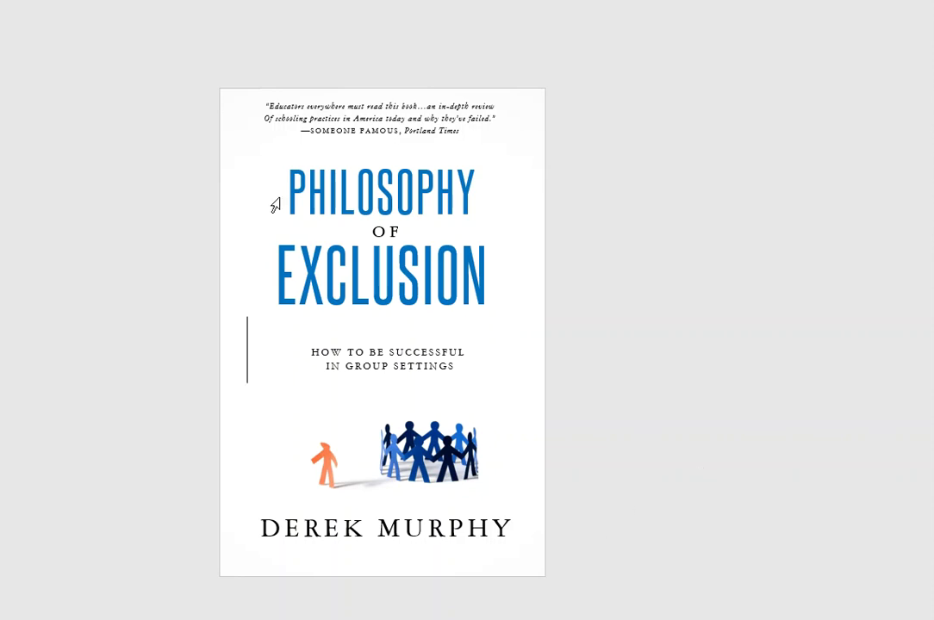
pyautogui.click(591, 519)
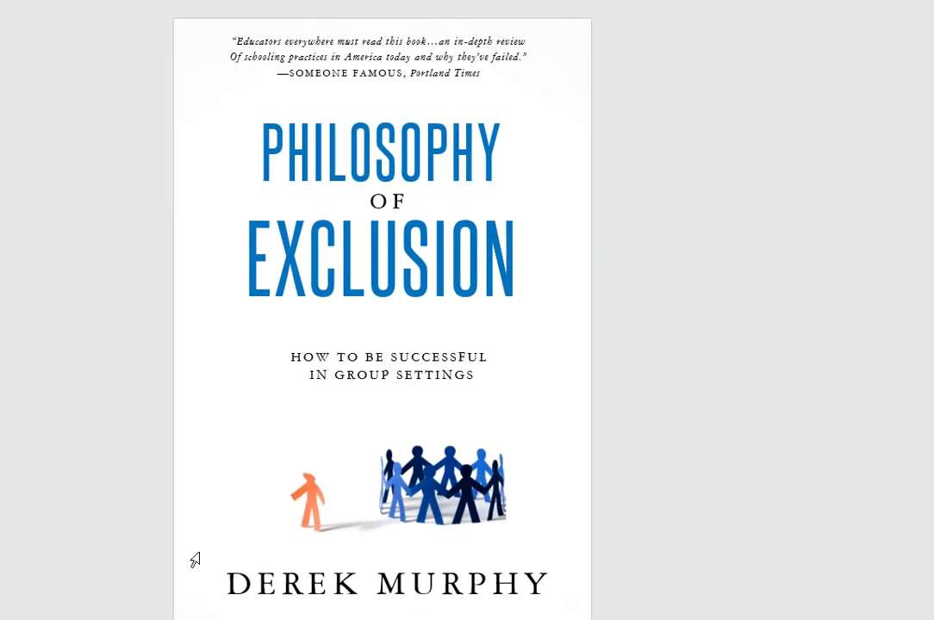
pyautogui.click(289, 57)
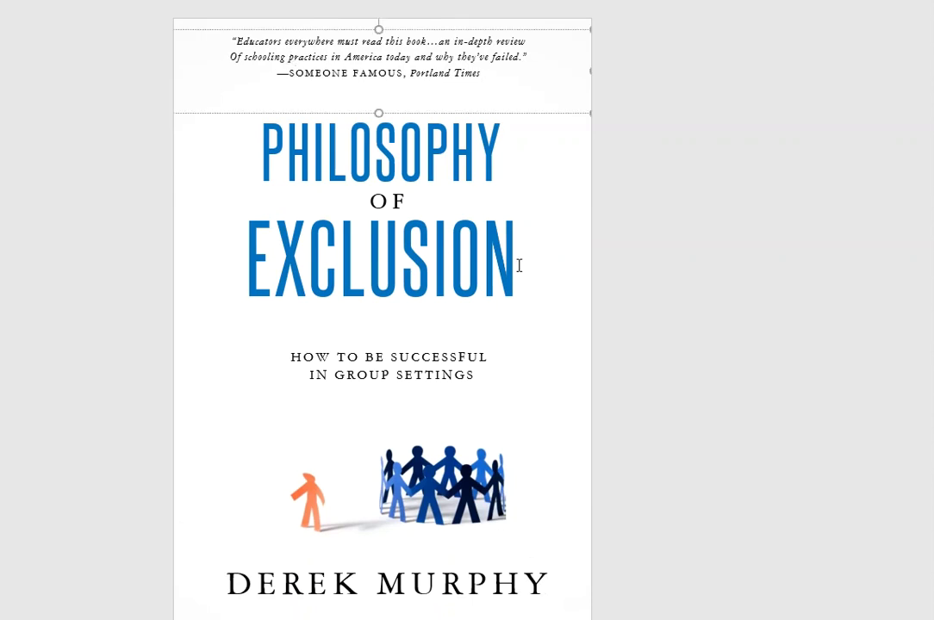
pyautogui.click(685, 435)
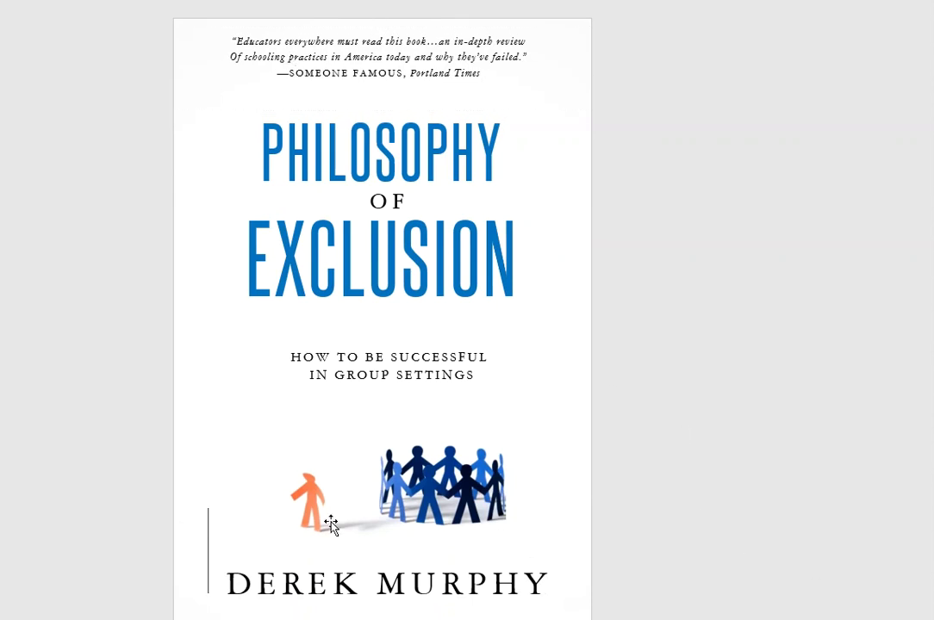
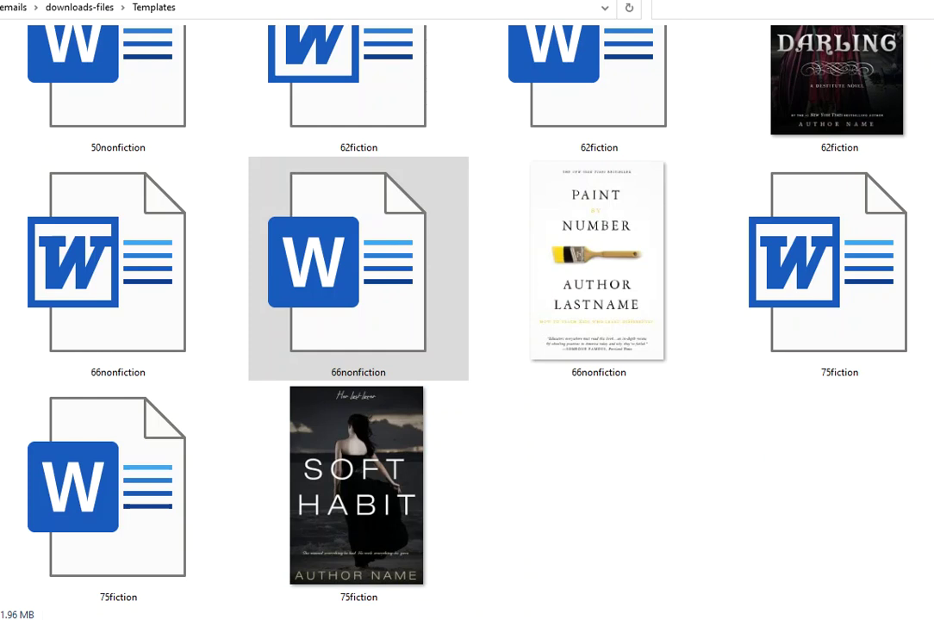
# Open the Soft Habit 75fiction cover template from the Templates folder.
pyautogui.click(324, 529)
pyautogui.doubleClick(118, 513)
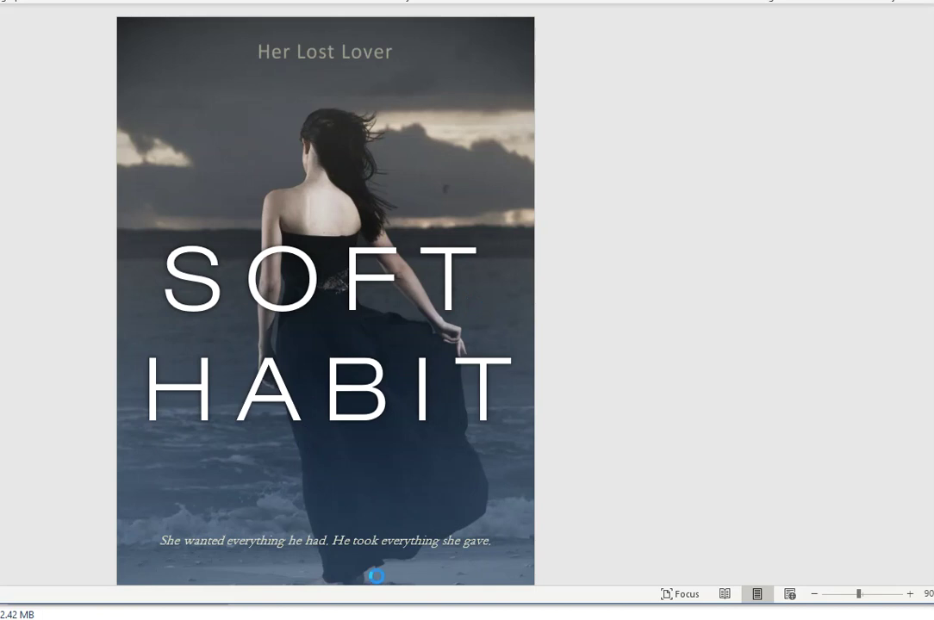
# Scroll through the Soft Habit cover and put the insertion point in the title.
pyautogui.scroll(-1, 319, 489)
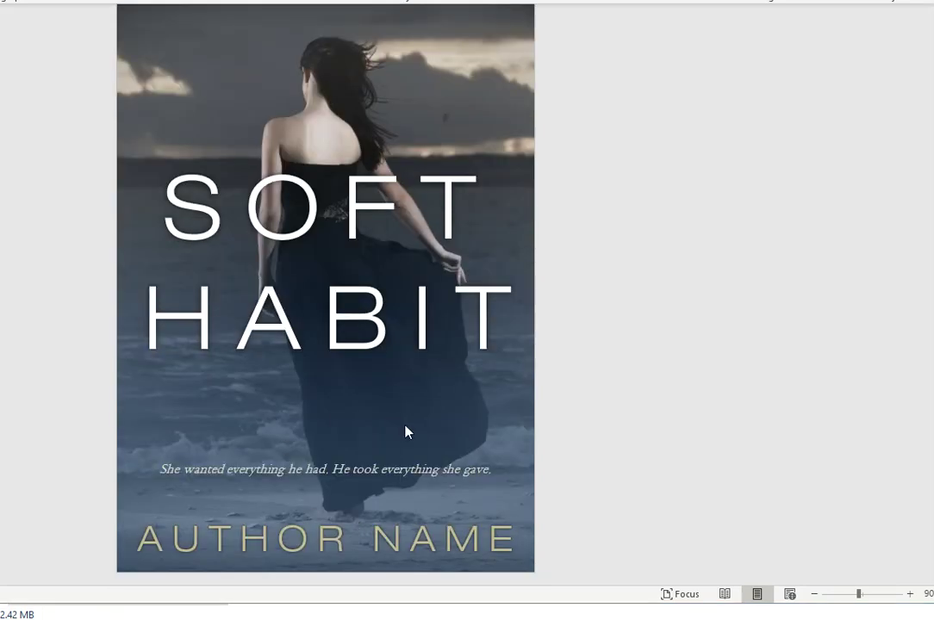
pyautogui.scroll(1, 408, 426)
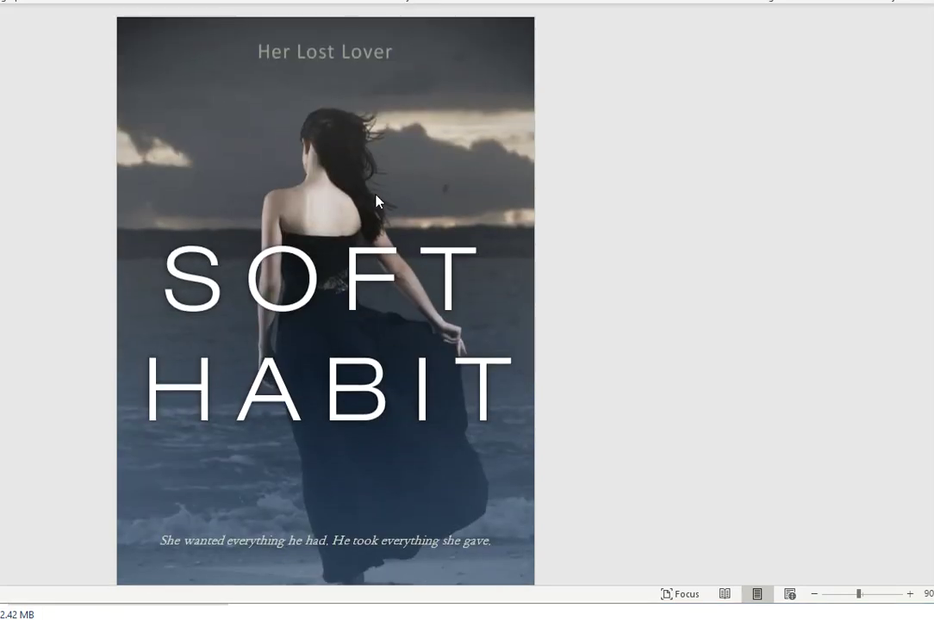
pyautogui.click(350, 162)
pyautogui.press('Down')
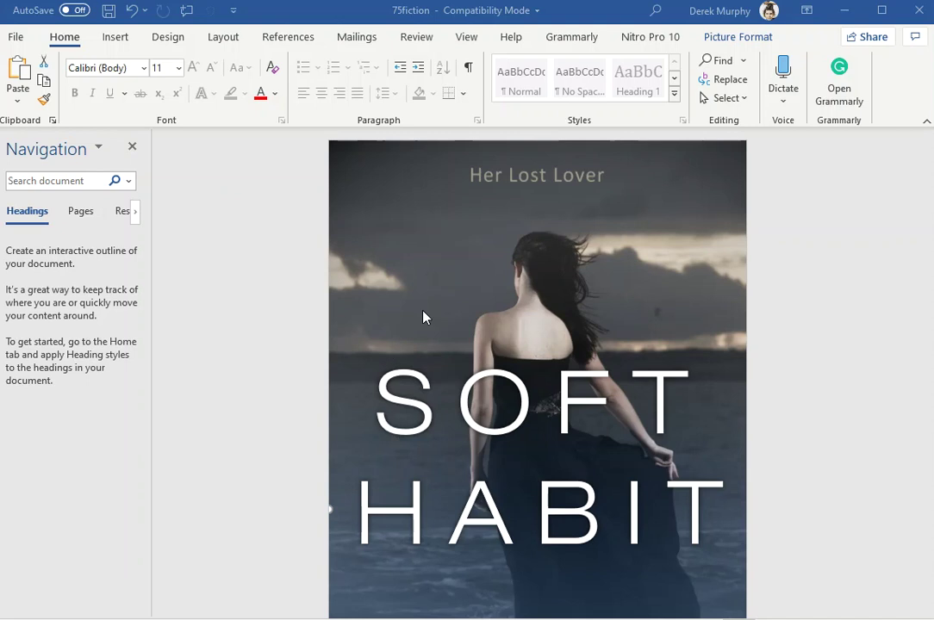
# Enlarge the SOFT HABIT title box upward.
pyautogui.click(443, 285)
pyautogui.click(539, 457)
pyautogui.moveTo(543, 448); pyautogui.dragTo(544, 340)
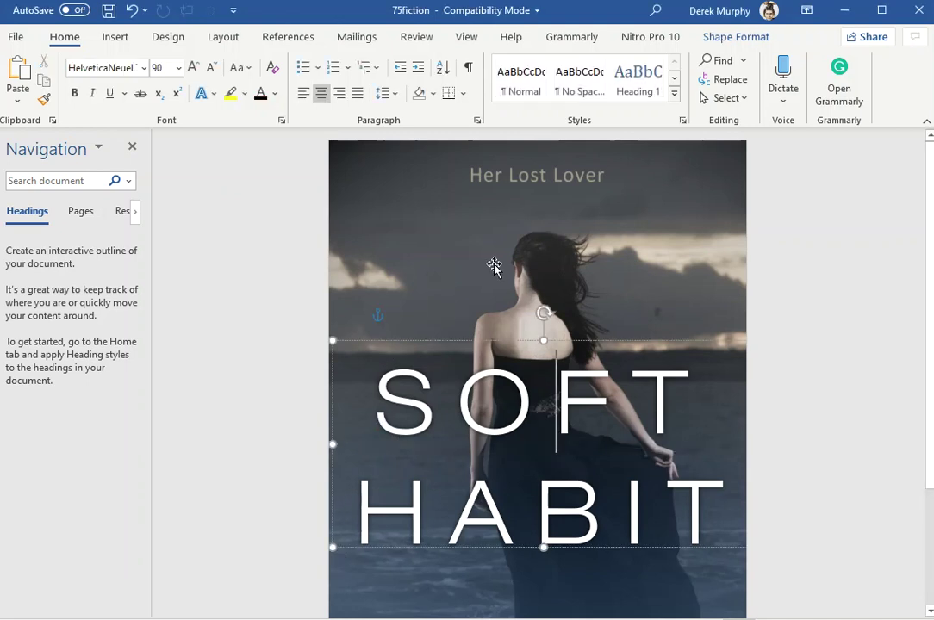
pyautogui.click(402, 211)
# Move the cover picture up and left and resize it to 8.85 × 7.23 inches.
pyautogui.click(431, 197)
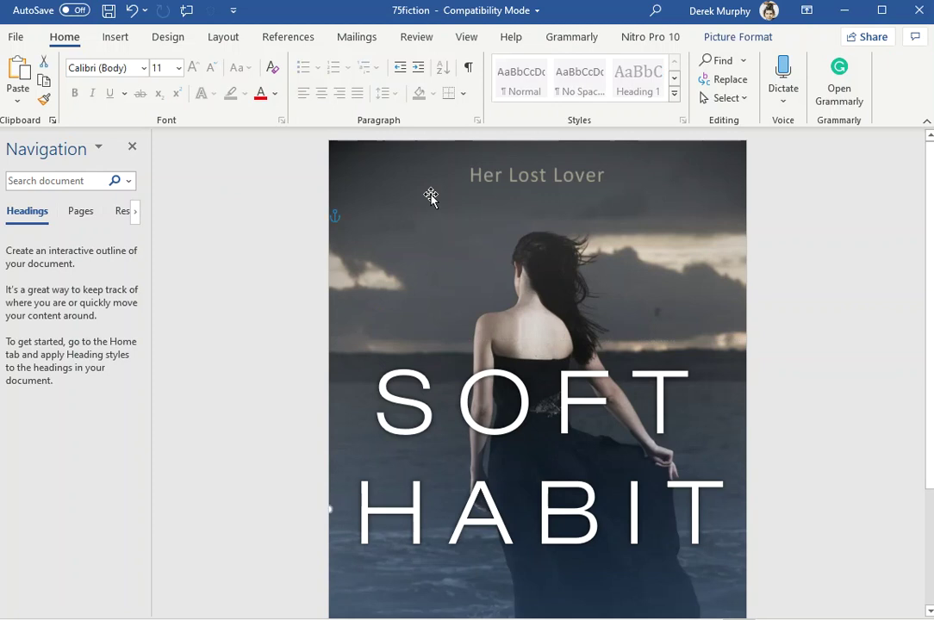
pyautogui.moveTo(431, 196); pyautogui.dragTo(591, 244)
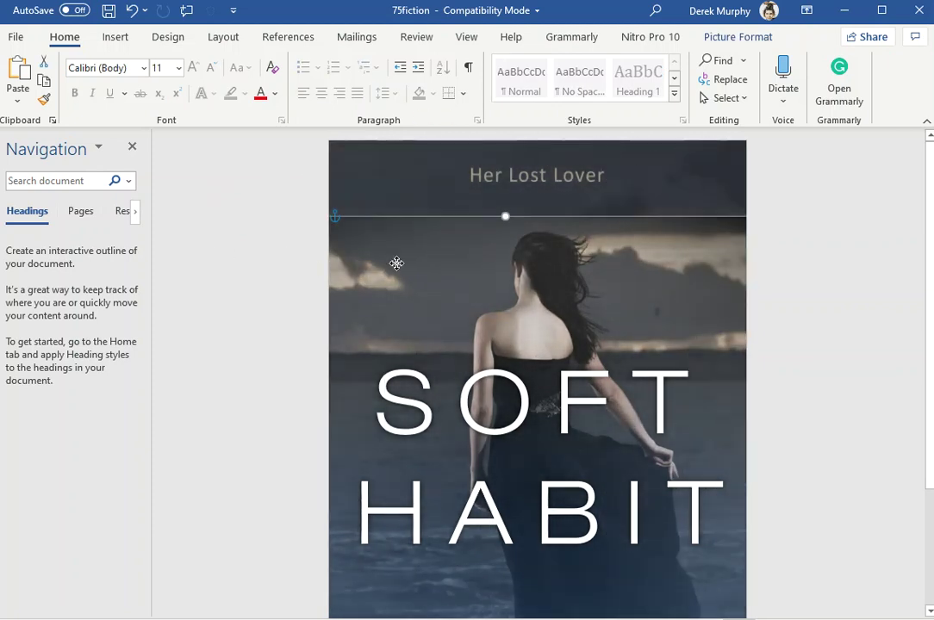
pyautogui.moveTo(591, 244); pyautogui.dragTo(425, 223)
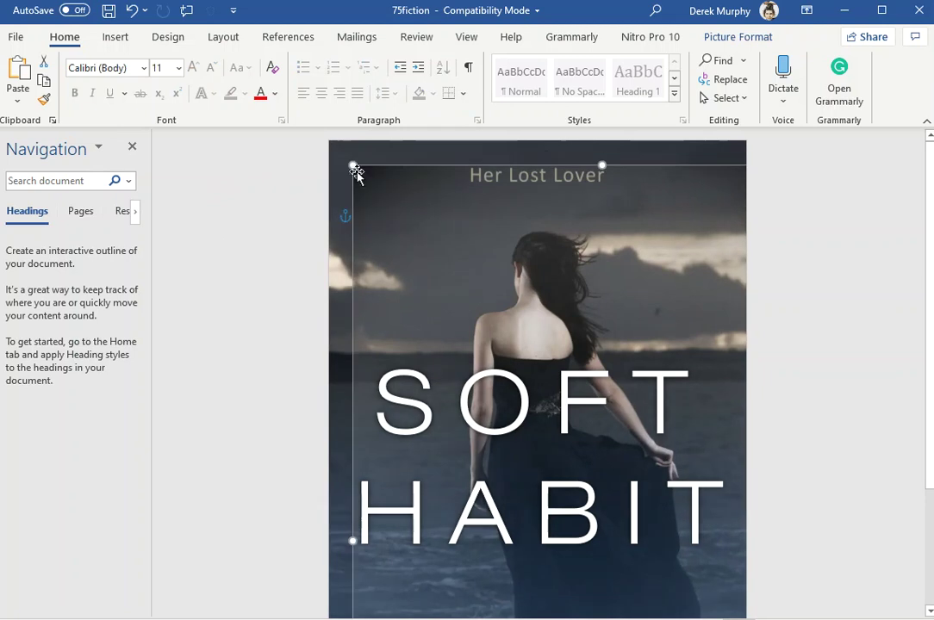
pyautogui.moveTo(353, 166)
pyautogui.mouseDown()
pyautogui.moveTo(468, 277)
pyautogui.moveTo(601, 452)
pyautogui.mouseUp()
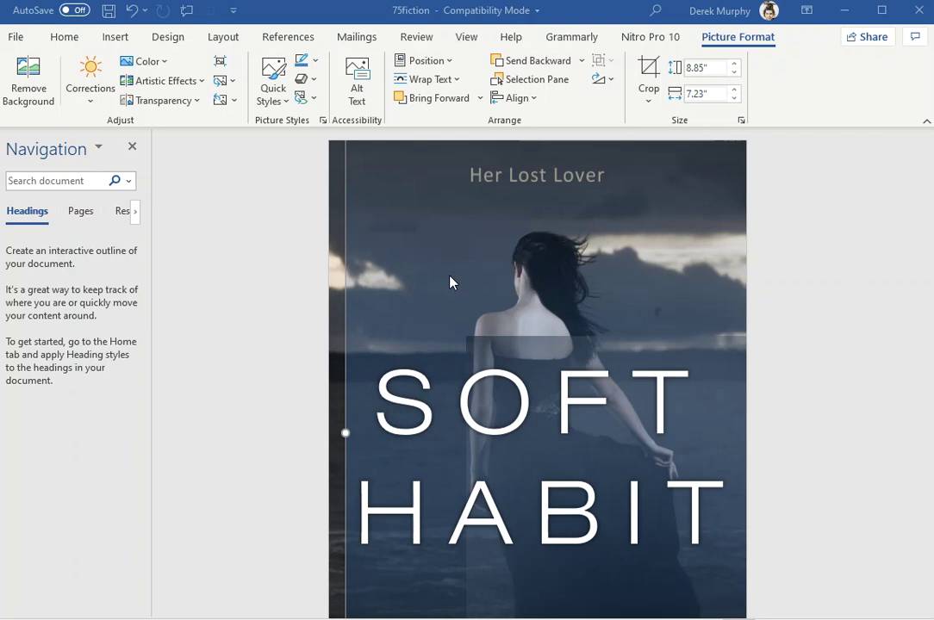
# Shrink the blue overlay picture to 4.17 × 3.4 inches.
pyautogui.click(436, 267)
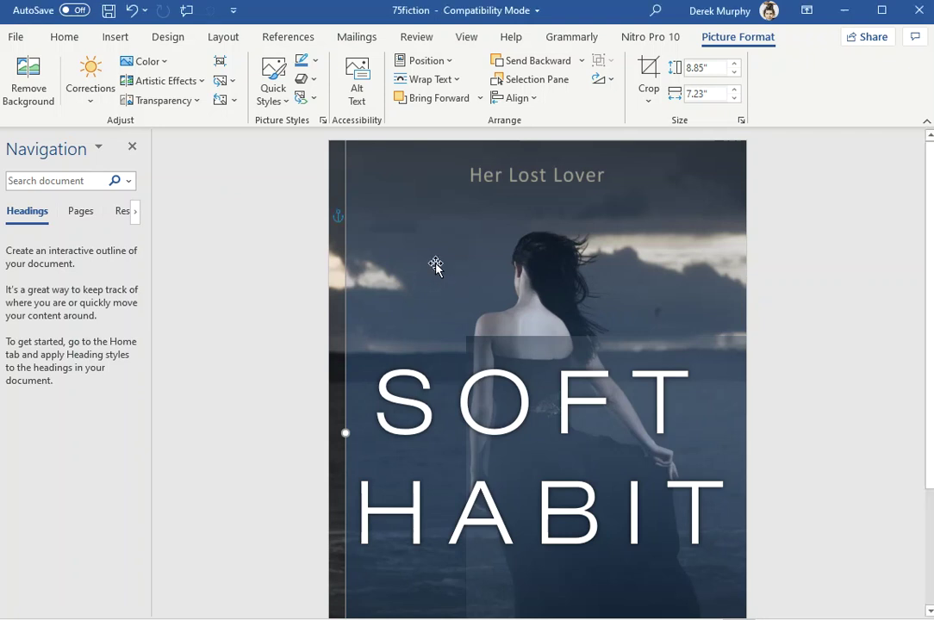
pyautogui.moveTo(435, 268)
pyautogui.mouseDown()
pyautogui.moveTo(412, 307)
pyautogui.moveTo(434, 305)
pyautogui.mouseUp()
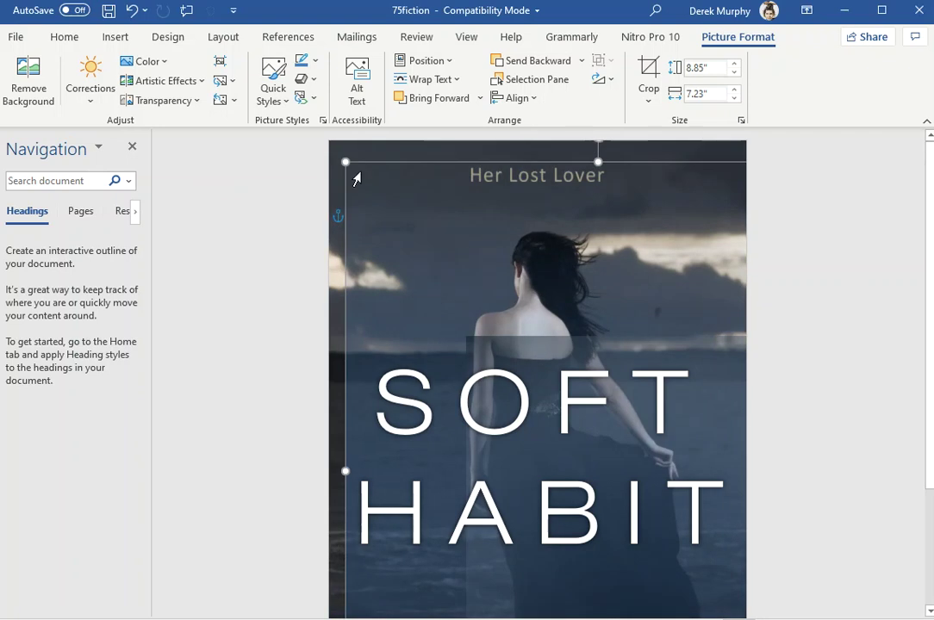
pyautogui.moveTo(346, 162); pyautogui.dragTo(432, 271)
pyautogui.scroll(-3, 448, 276)
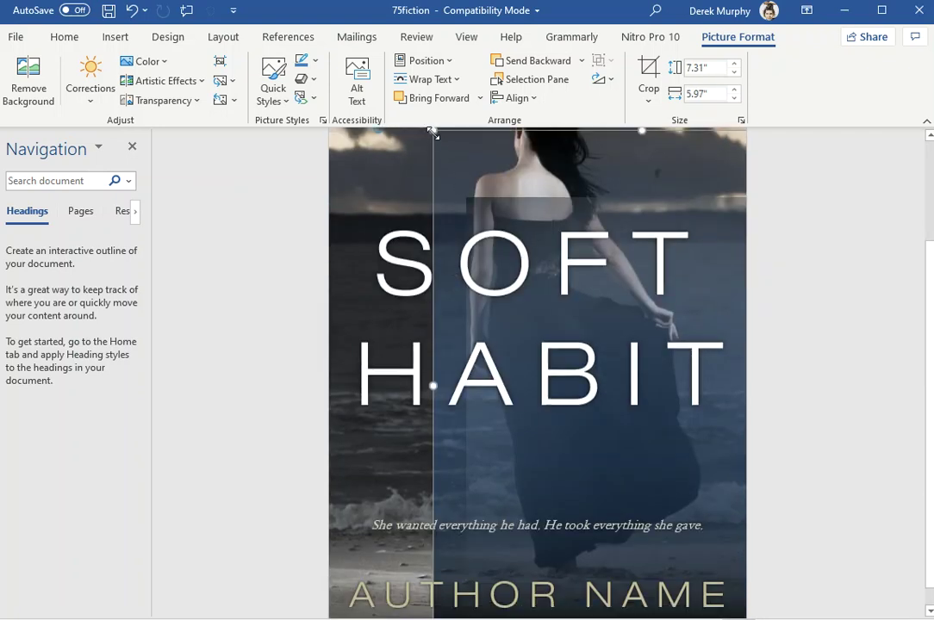
pyautogui.moveTo(433, 131); pyautogui.dragTo(573, 302)
pyautogui.moveTo(591, 350); pyautogui.dragTo(619, 403)
# Move the tagline up onto the HABIT line and shift the overlay right.
pyautogui.moveTo(725, 517); pyautogui.dragTo(659, 358)
pyautogui.moveTo(709, 553)
pyautogui.mouseDown()
pyautogui.moveTo(475, 303)
pyautogui.moveTo(439, 531)
pyautogui.mouseUp()
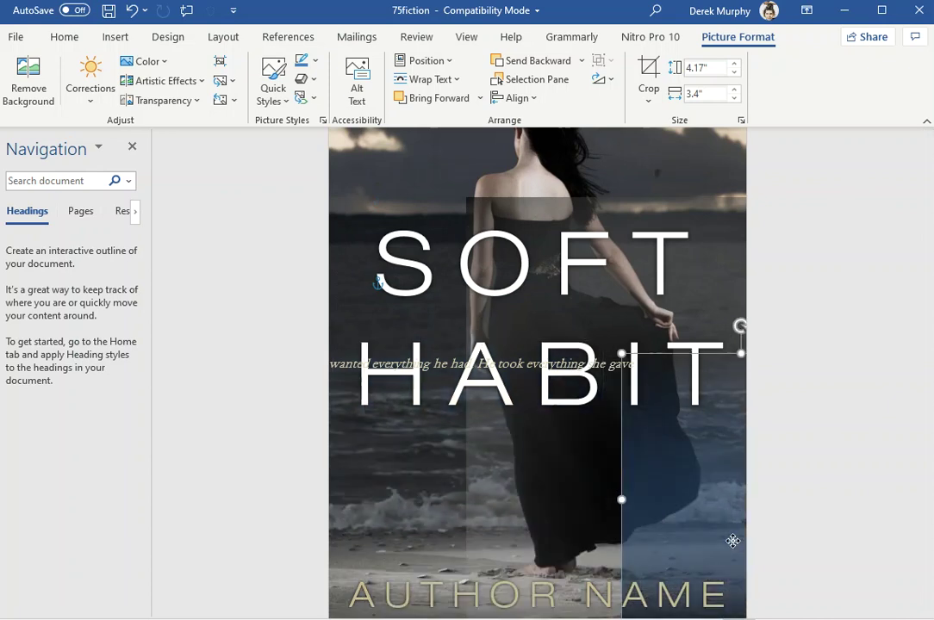
pyautogui.moveTo(439, 531); pyautogui.dragTo(520, 503)
pyautogui.scroll(3, 694, 362)
pyautogui.scroll(-3, 702, 357)
pyautogui.scroll(3, 623, 278)
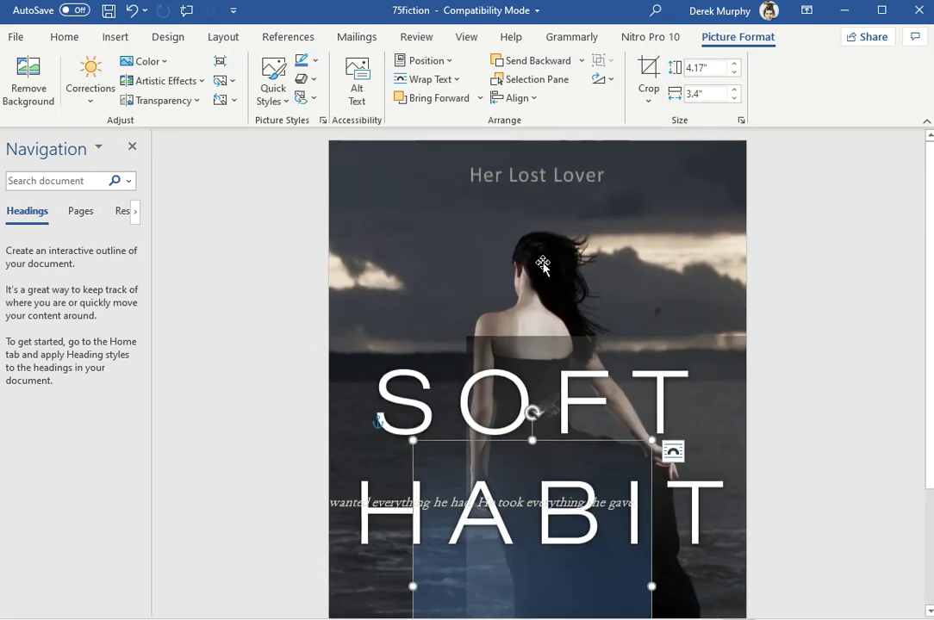
# Nudge the background photo slightly right and select the title text box.
pyautogui.moveTo(543, 263)
pyautogui.mouseDown()
pyautogui.moveTo(631, 249)
pyautogui.moveTo(550, 259)
pyautogui.mouseUp()
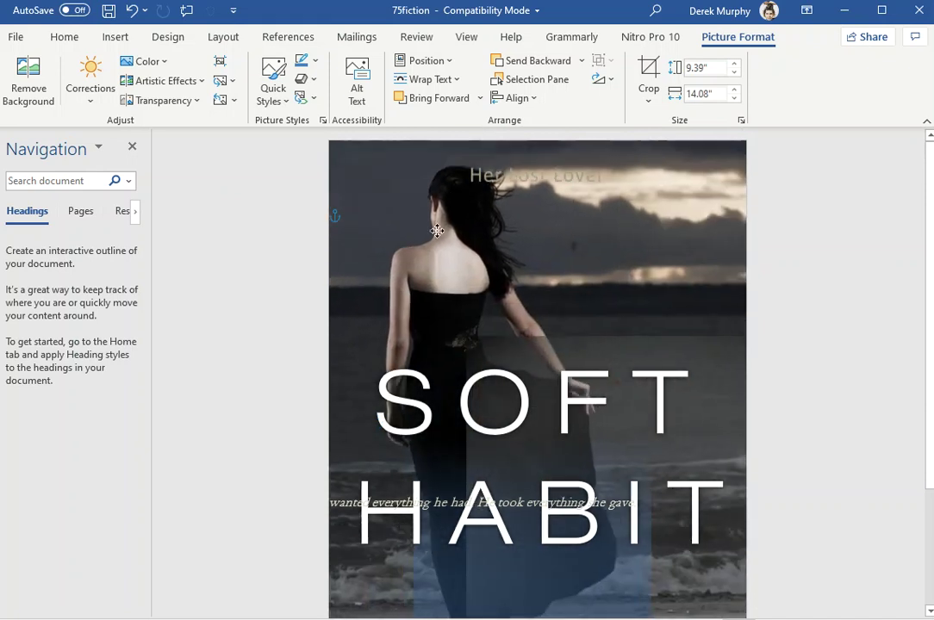
pyautogui.scroll(-1, 619, 582)
pyautogui.click(620, 582)
pyautogui.scroll(-3, 620, 582)
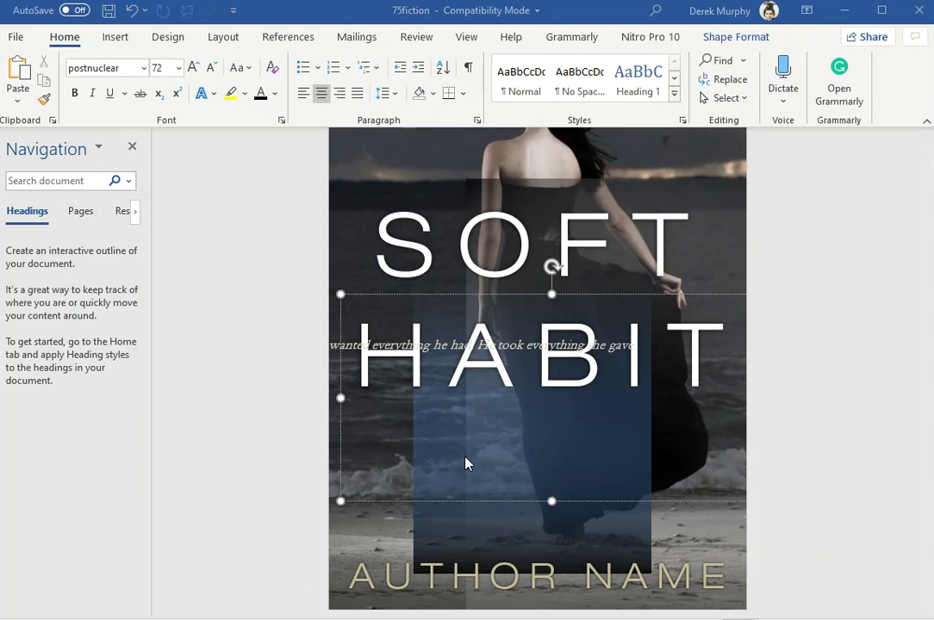
# Stretch the blue overlay across the page up to just below Her Lost Lover.
pyautogui.click(424, 535)
pyautogui.moveTo(424, 534); pyautogui.dragTo(343, 577)
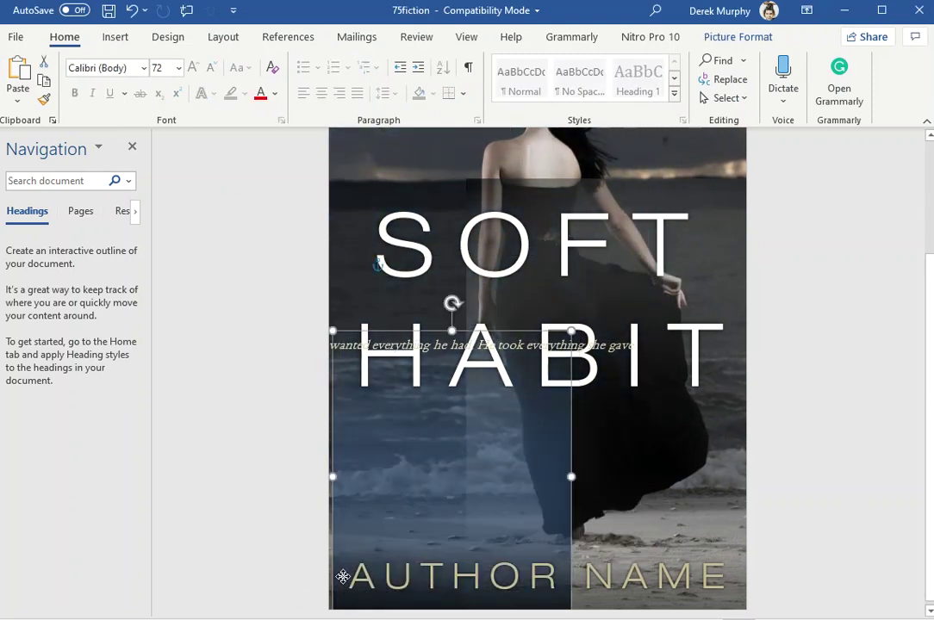
pyautogui.moveTo(573, 323); pyautogui.dragTo(738, 261)
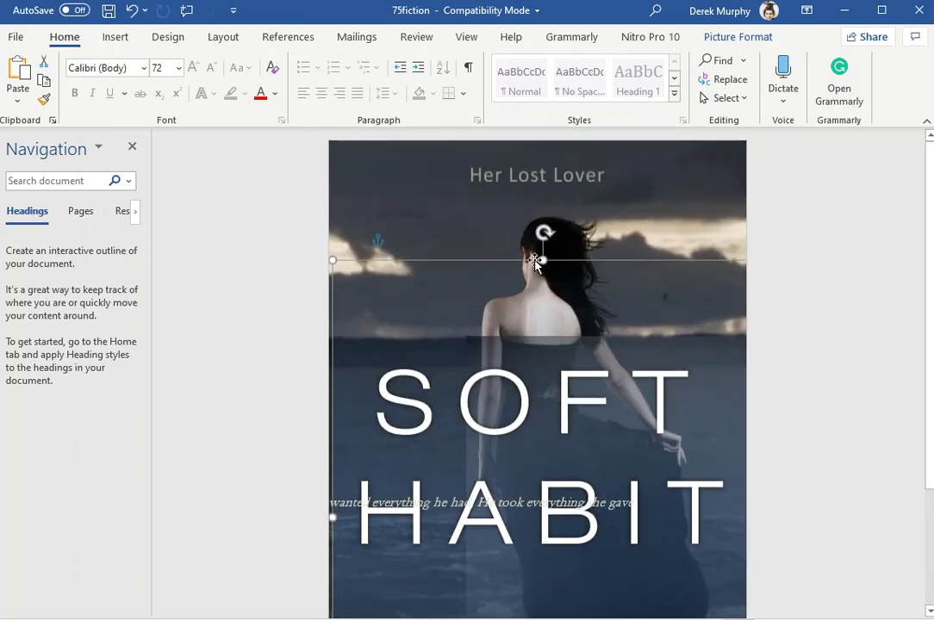
pyautogui.moveTo(542, 261); pyautogui.dragTo(543, 182)
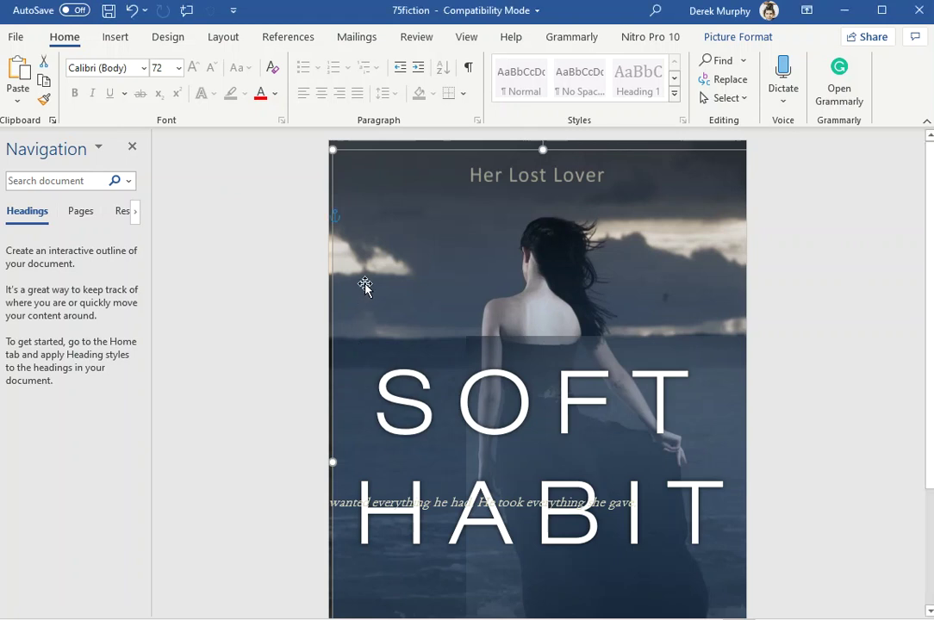
pyautogui.moveTo(366, 251); pyautogui.dragTo(393, 278)
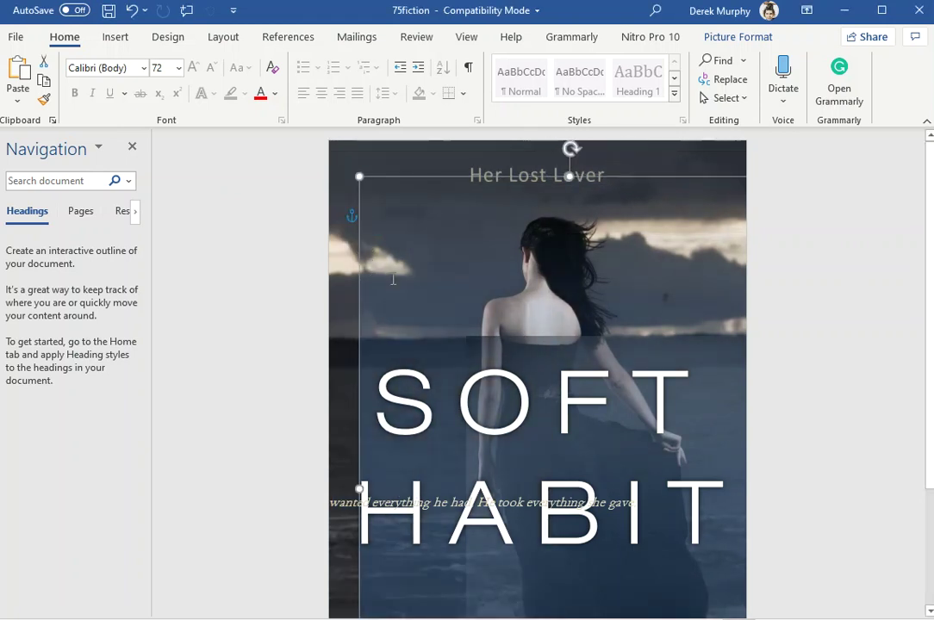
pyautogui.click(393, 279)
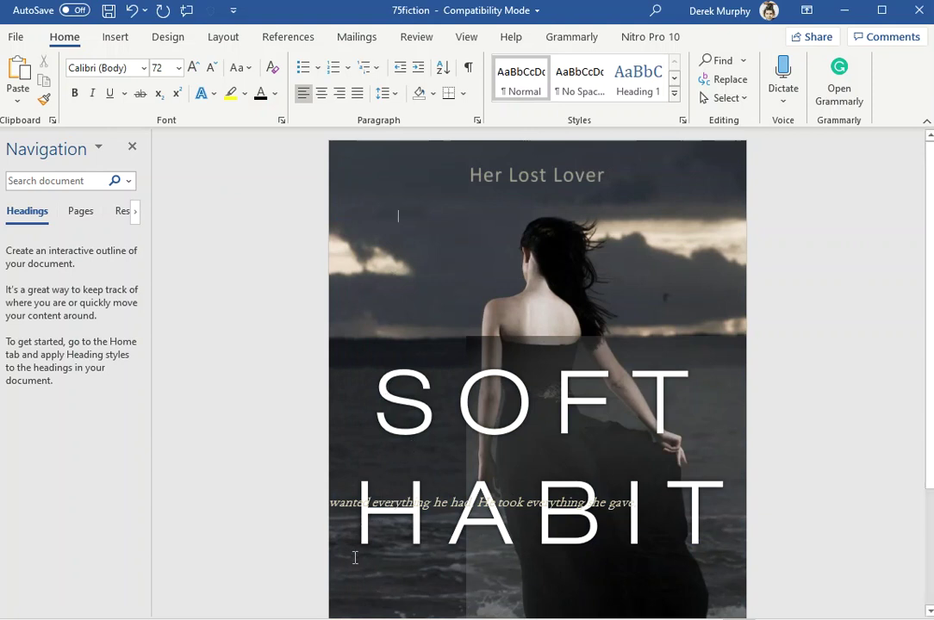
pyautogui.scroll(-3, 450, 410)
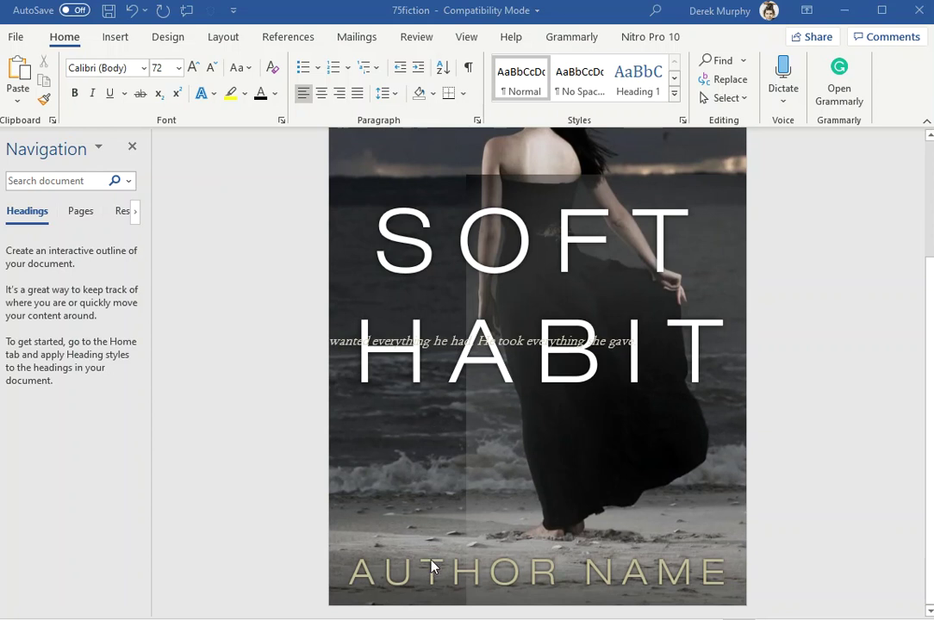
# Shift AUTHOR NAME toward the right and move the background picture left.
pyautogui.click(434, 567)
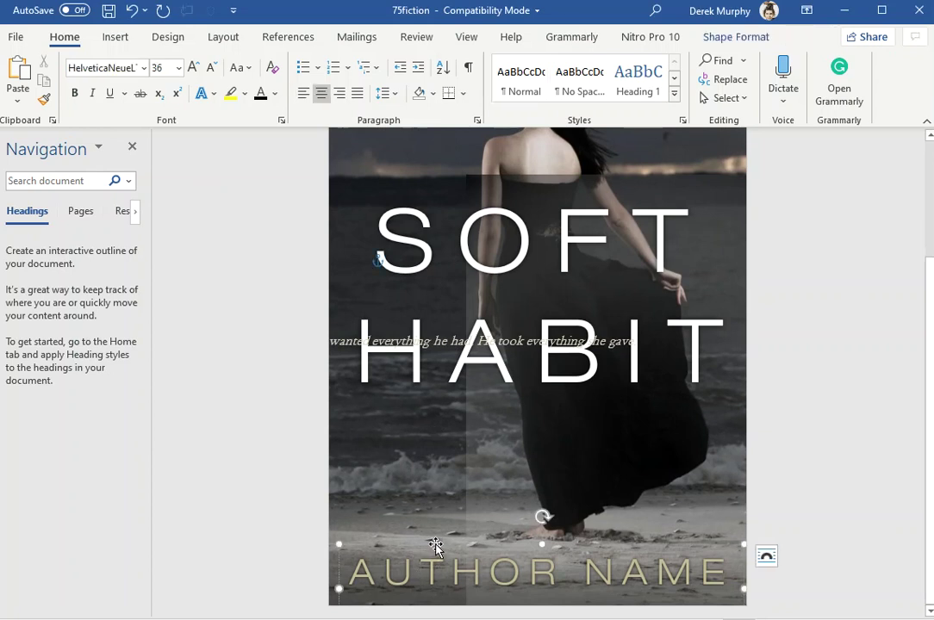
pyautogui.moveTo(434, 547); pyautogui.dragTo(774, 526)
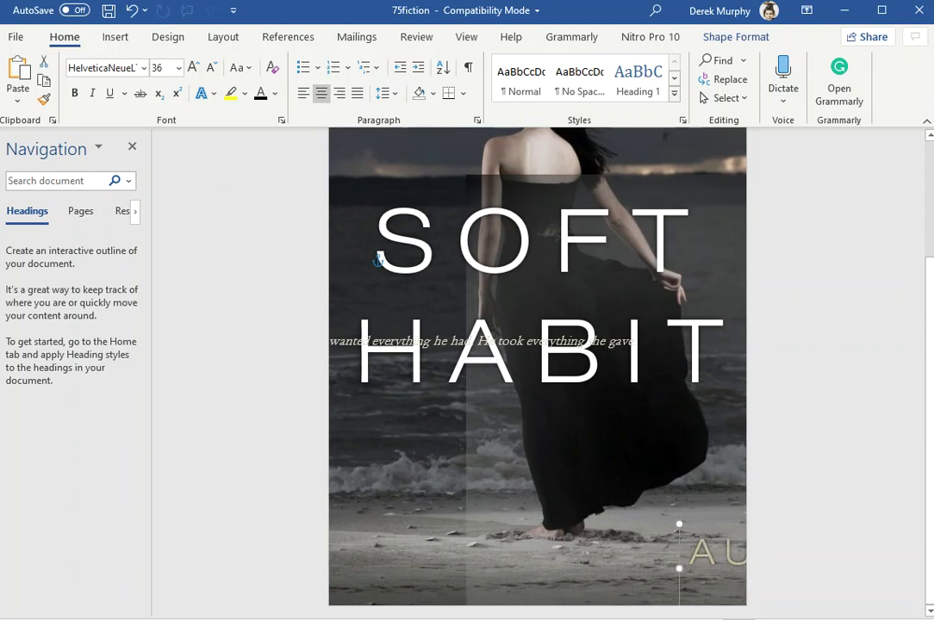
pyautogui.moveTo(680, 550)
pyautogui.mouseDown()
pyautogui.moveTo(331, 551)
pyautogui.moveTo(395, 560)
pyautogui.mouseUp()
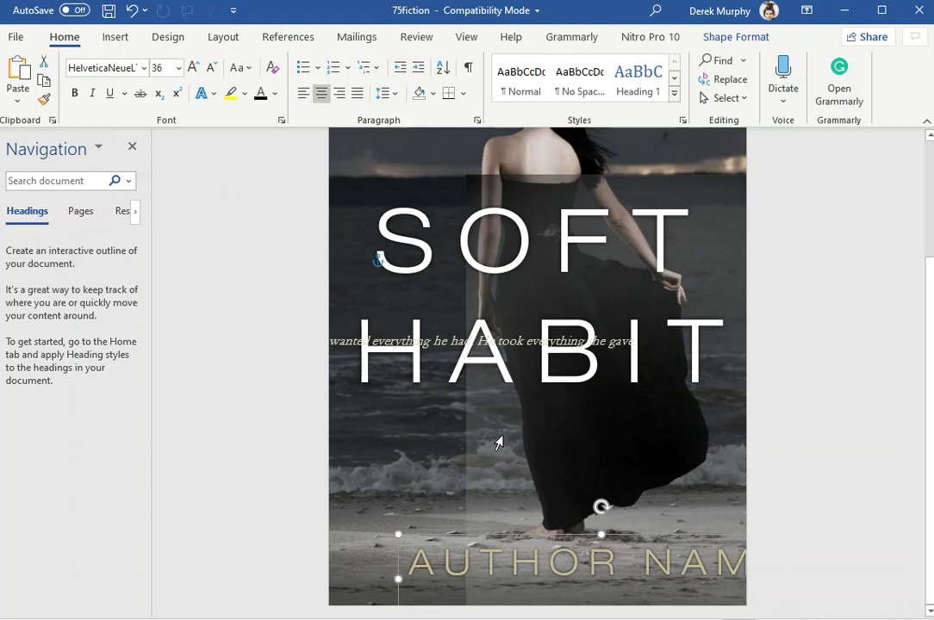
pyautogui.click(482, 473)
pyautogui.moveTo(489, 517)
pyautogui.mouseDown()
pyautogui.moveTo(366, 338)
pyautogui.moveTo(364, 366)
pyautogui.moveTo(395, 188)
pyautogui.mouseUp()
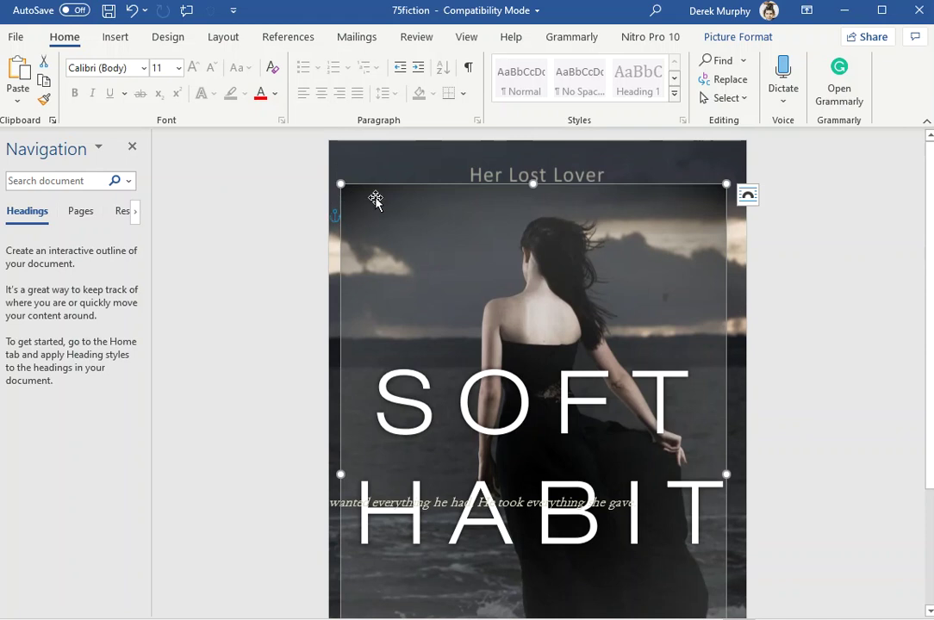
# Widen the overlay picture leftward so it spans the full cover width.
pyautogui.moveTo(354, 203); pyautogui.dragTo(374, 163)
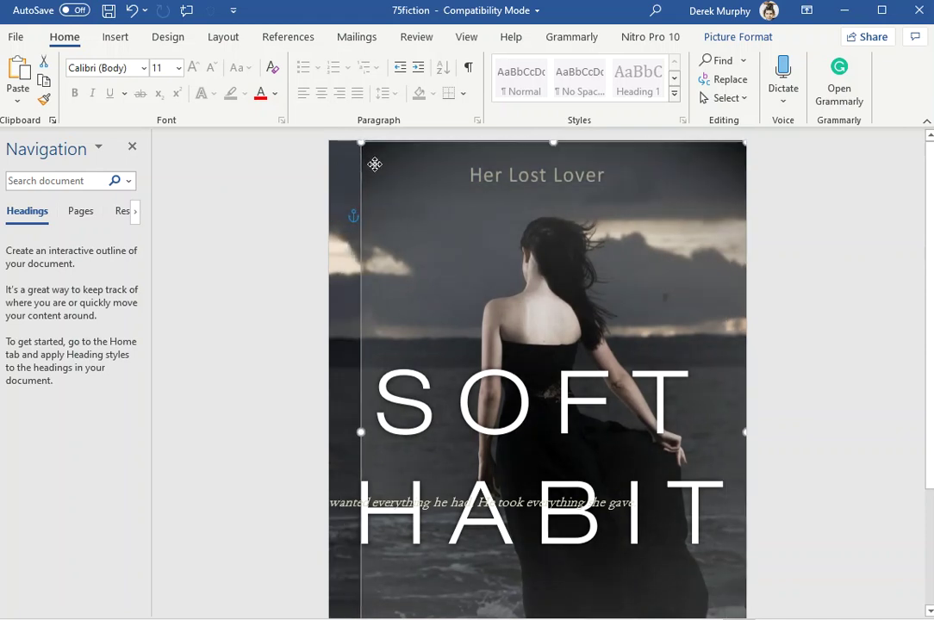
pyautogui.moveTo(361, 142)
pyautogui.mouseDown()
pyautogui.moveTo(328, 142)
pyautogui.moveTo(333, 168)
pyautogui.mouseUp()
pyautogui.click(363, 179)
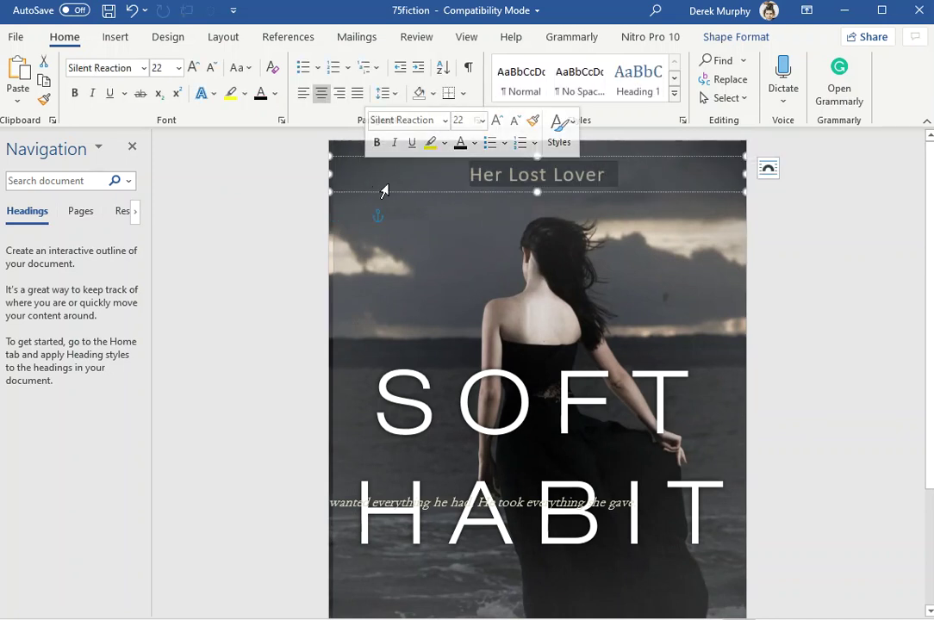
pyautogui.click(369, 216)
pyautogui.moveTo(366, 211); pyautogui.dragTo(349, 304)
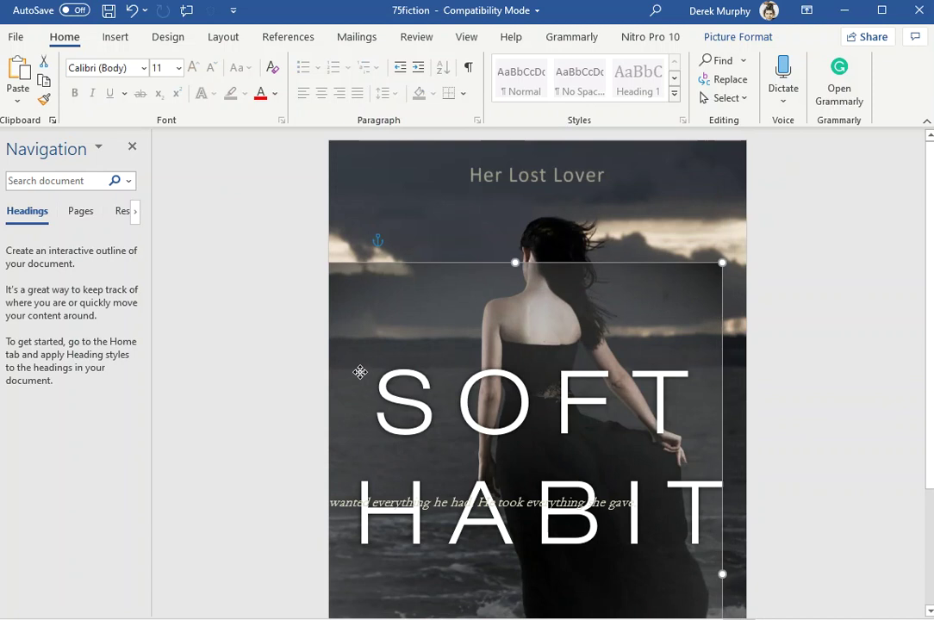
pyautogui.moveTo(349, 303); pyautogui.dragTo(356, 309)
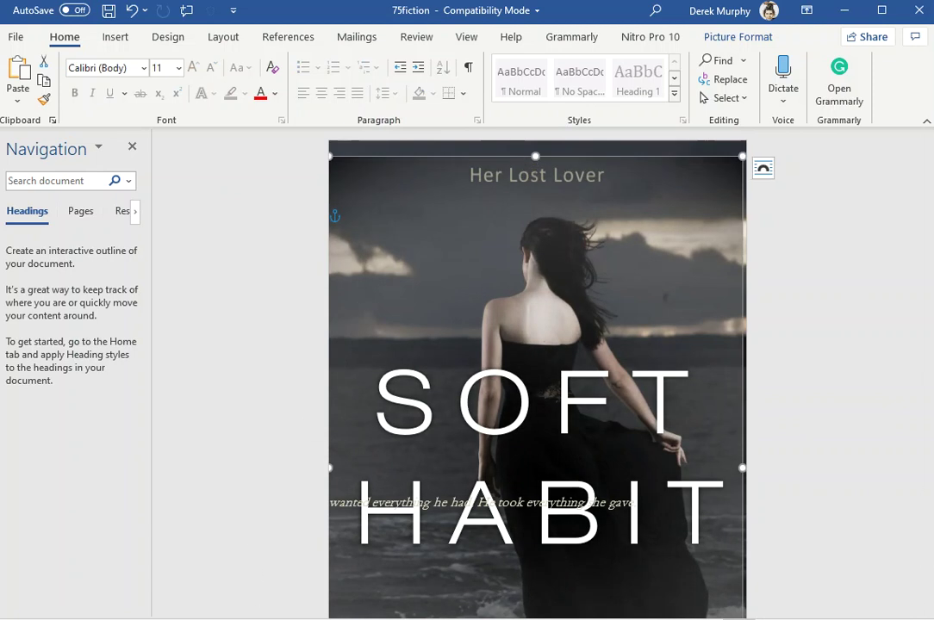
# Move Her Lost Lover to the top right and shift the cover photo up slightly.
pyautogui.moveTo(354, 194); pyautogui.dragTo(460, 171)
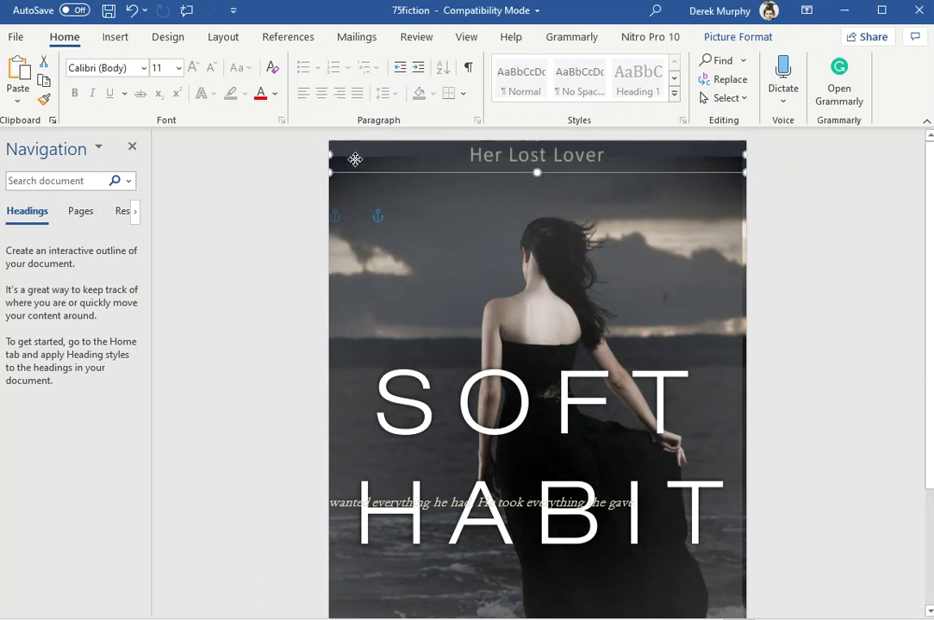
pyautogui.click(357, 238)
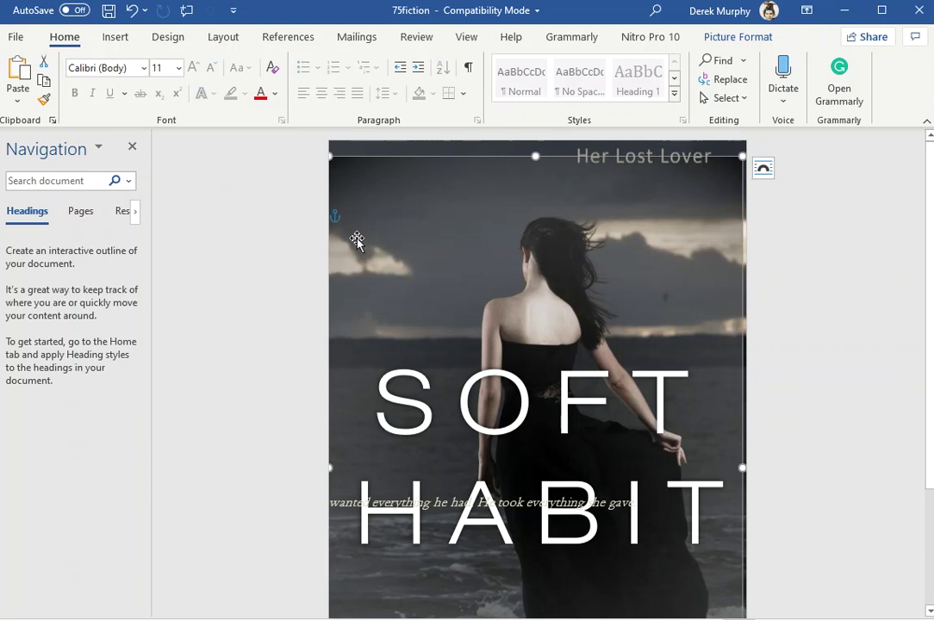
pyautogui.moveTo(357, 240); pyautogui.dragTo(367, 178)
pyautogui.scroll(-4, 367, 178)
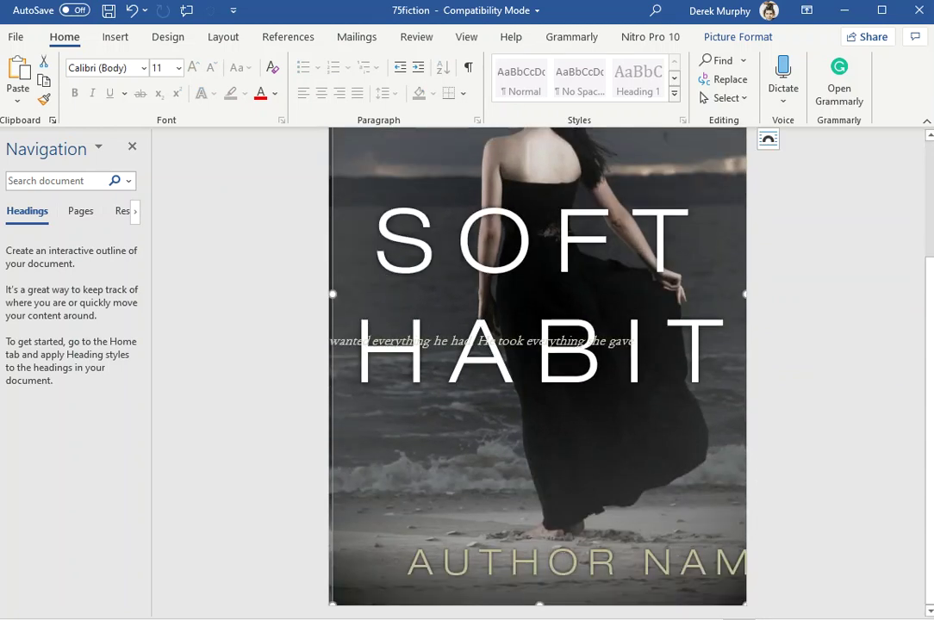
pyautogui.scroll(2, 577, 551)
pyautogui.scroll(1, 569, 526)
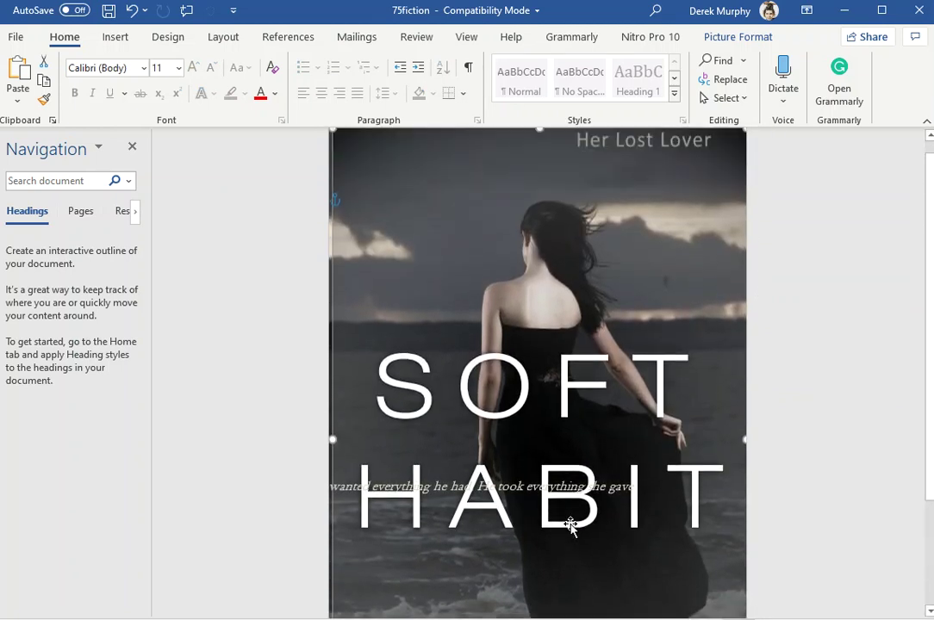
pyautogui.scroll(-2, 484, 345)
pyautogui.scroll(-1, 588, 571)
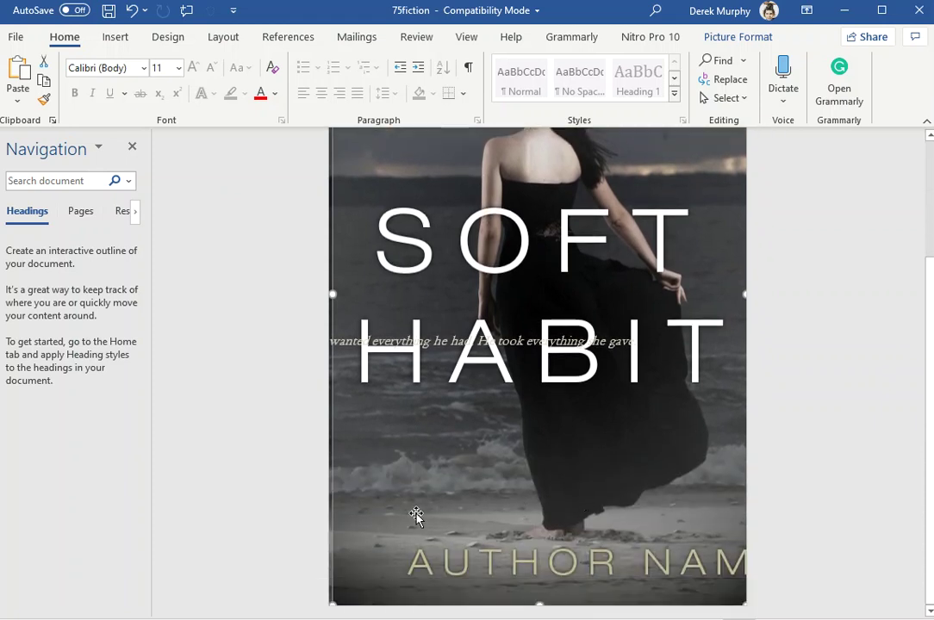
pyautogui.scroll(2, 413, 515)
pyautogui.moveTo(363, 185); pyautogui.dragTo(361, 193)
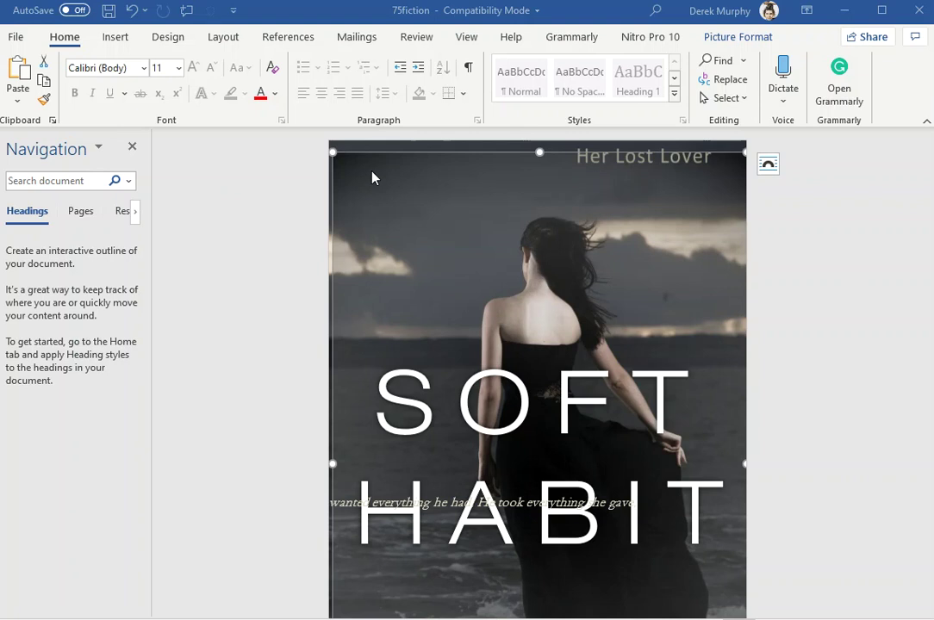
# Nudge the cover photo's position, then undo the last move with Ctrl+Z.
pyautogui.click(371, 174)
pyautogui.moveTo(364, 174); pyautogui.dragTo(362, 165)
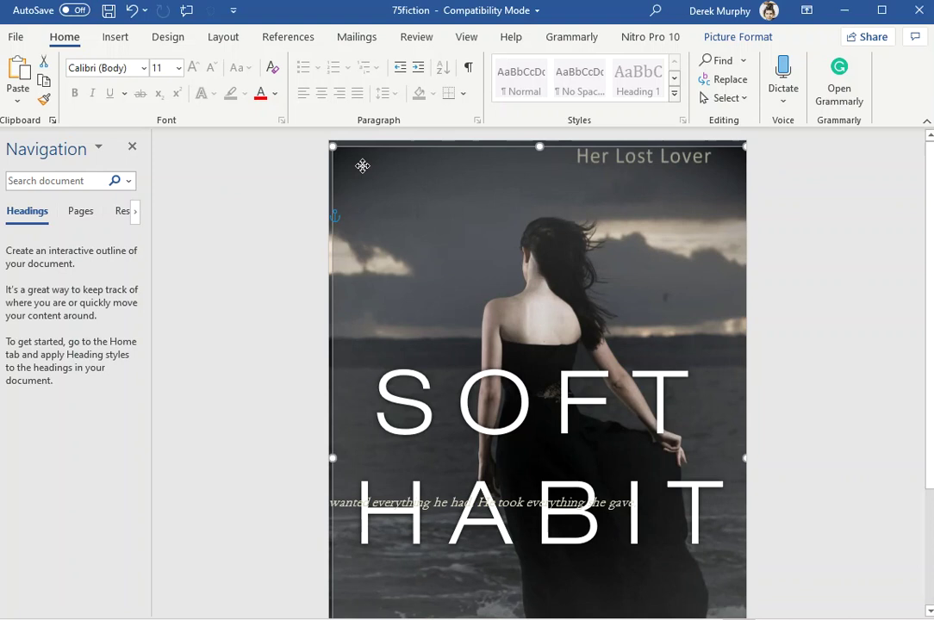
pyautogui.moveTo(362, 166)
pyautogui.mouseDown()
pyautogui.moveTo(374, 193)
pyautogui.moveTo(364, 163)
pyautogui.mouseUp()
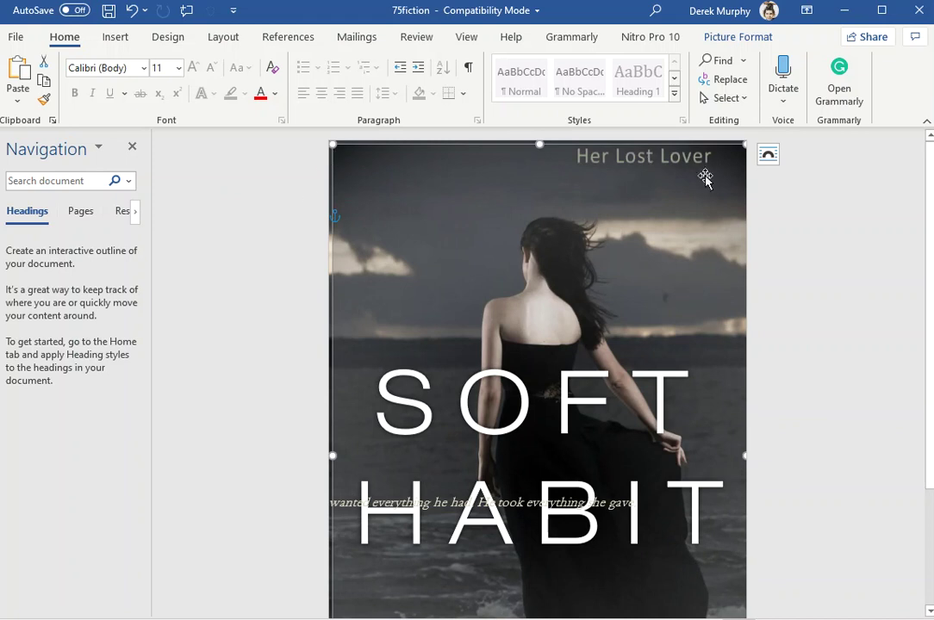
pyautogui.moveTo(340, 177); pyautogui.dragTo(348, 181)
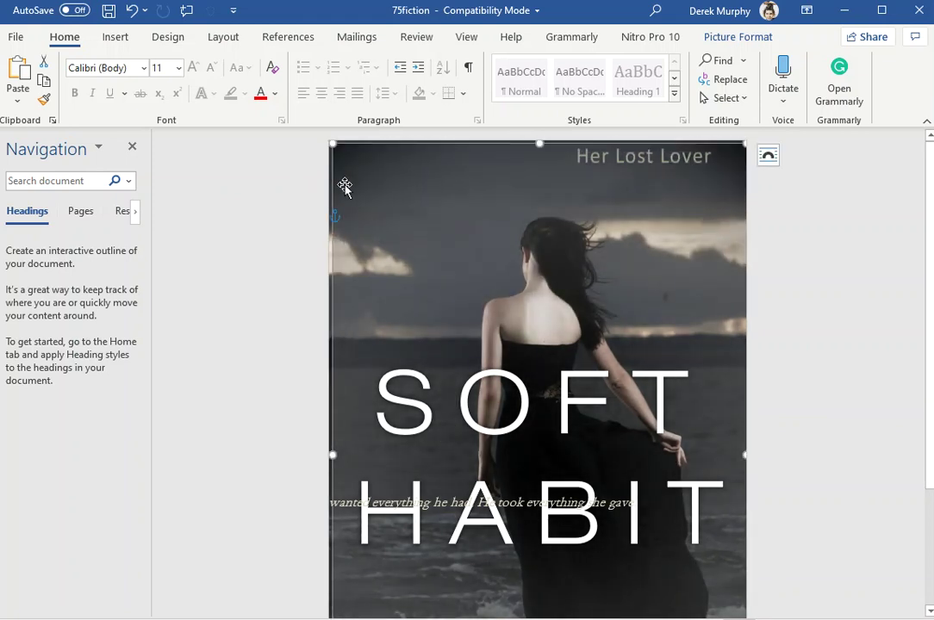
pyautogui.hotkey('ctrl', 'z')
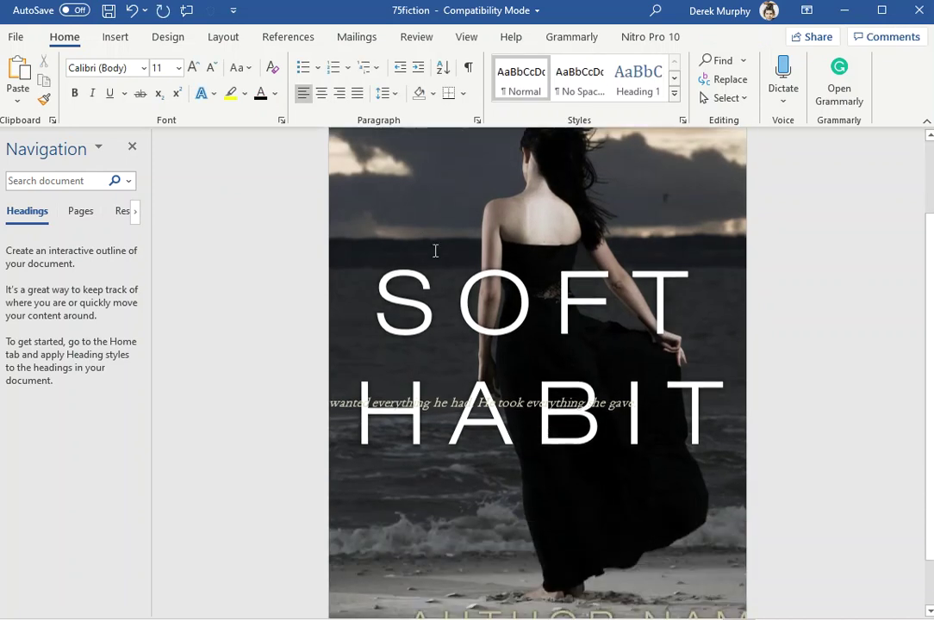
pyautogui.scroll(-2, 408, 498)
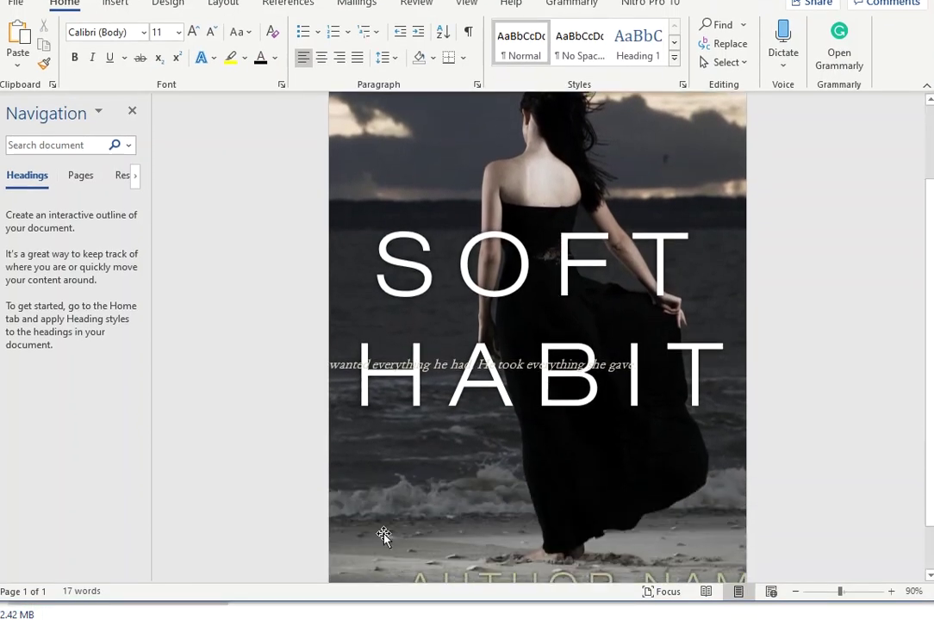
# Delete the woman photo from the cover.
pyautogui.scroll(2, 342, 533)
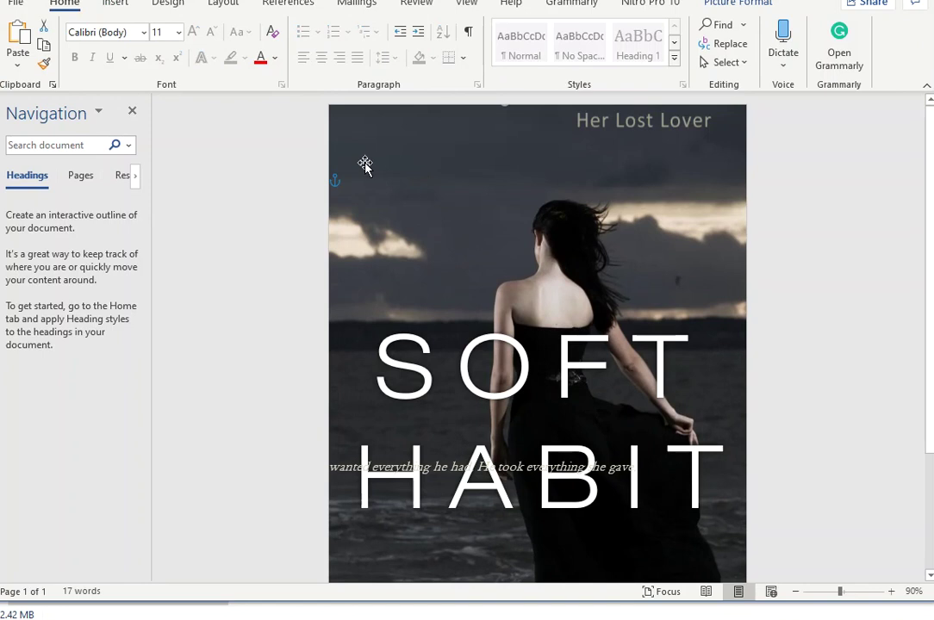
pyautogui.moveTo(361, 146)
pyautogui.mouseDown()
pyautogui.moveTo(459, 173)
pyautogui.moveTo(365, 164)
pyautogui.moveTo(412, 336)
pyautogui.mouseUp()
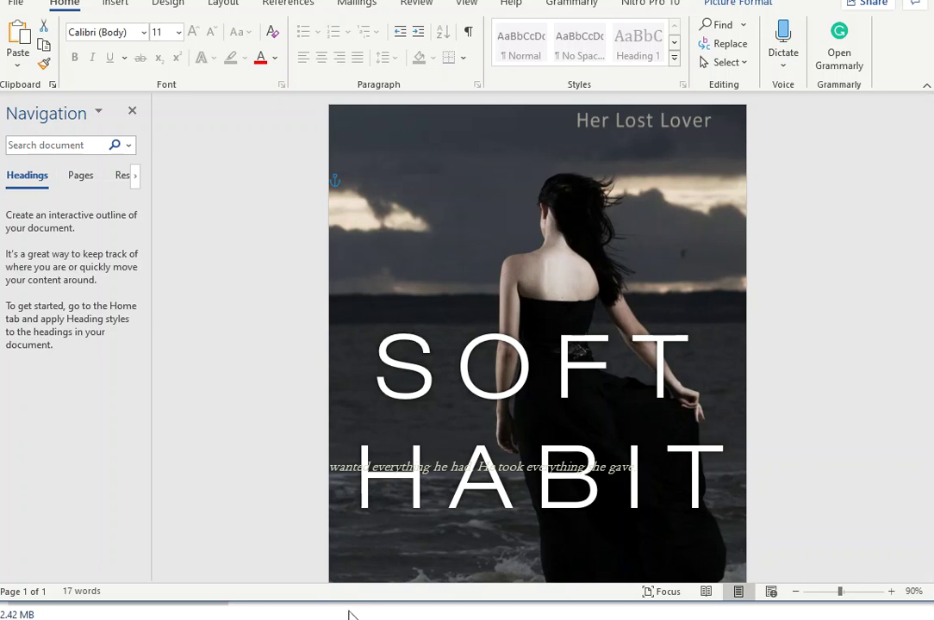
pyautogui.moveTo(344, 604); pyautogui.dragTo(343, 617)
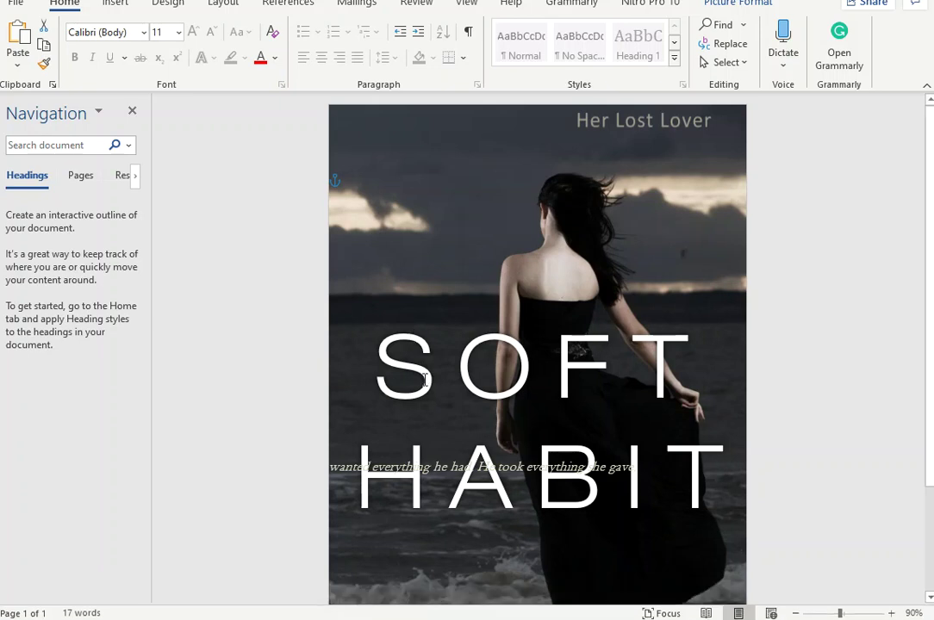
pyautogui.click(352, 193)
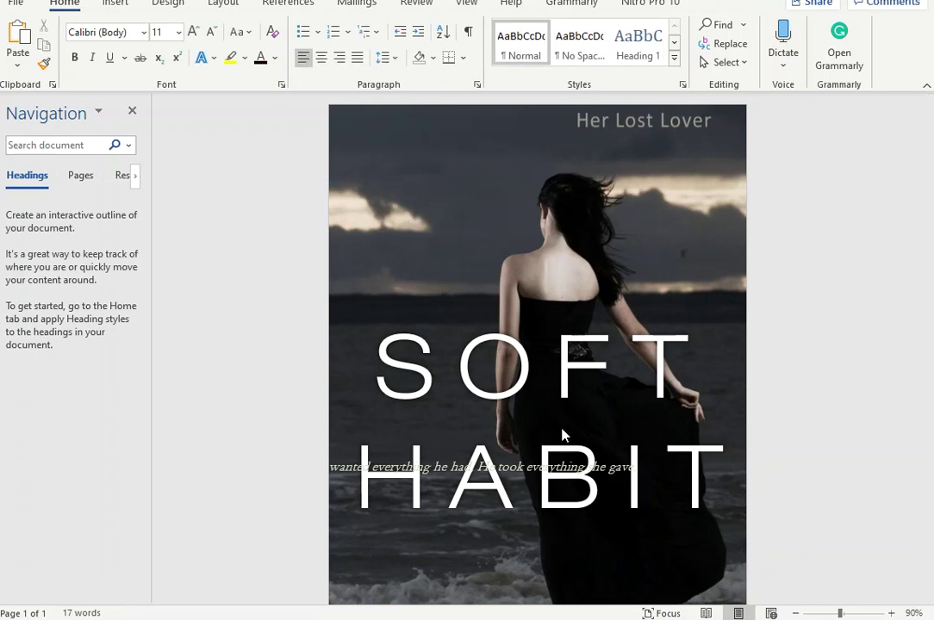
pyautogui.click(391, 177)
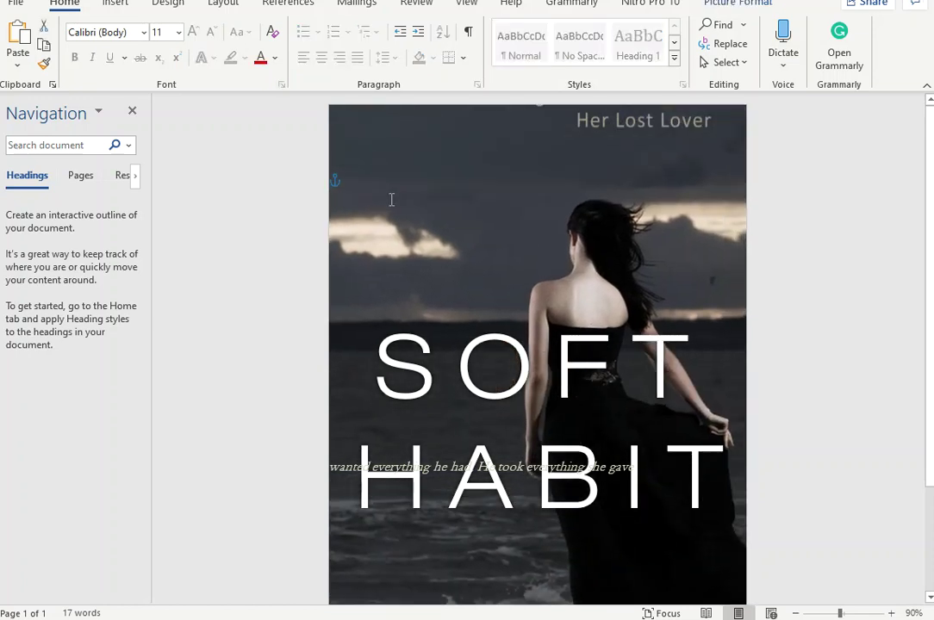
pyautogui.press('Delete')
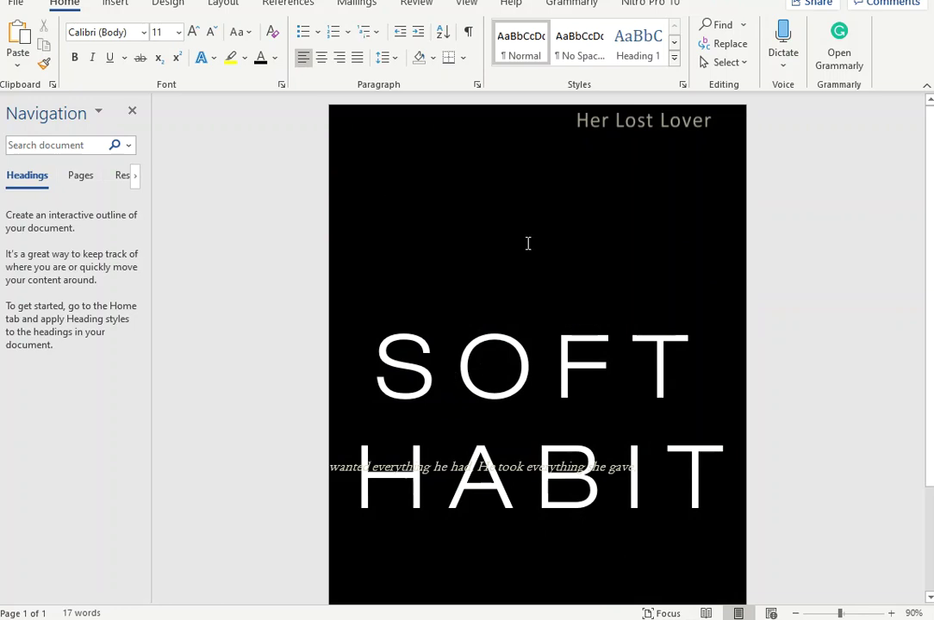
# Move the HABIT line away from below SOFT.
pyautogui.scroll(-3, 741, 430)
pyautogui.click(705, 441)
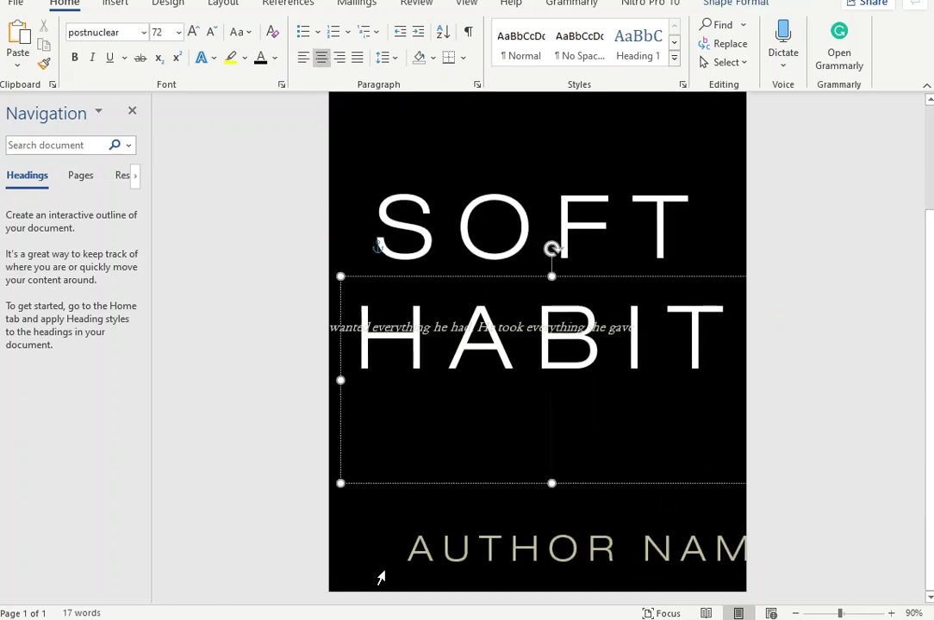
pyautogui.click(381, 577)
pyautogui.scroll(3, 344, 431)
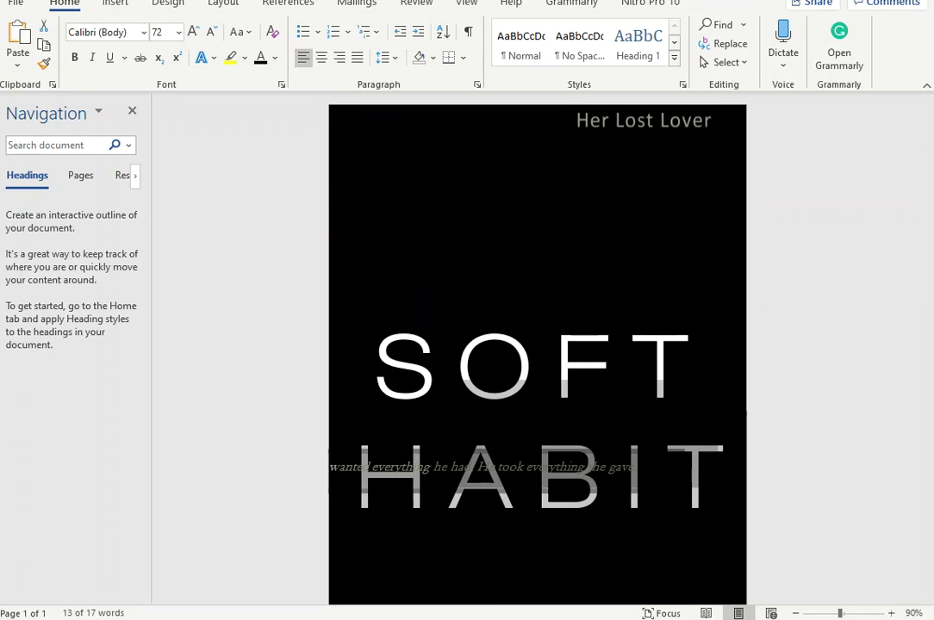
pyautogui.scroll(-1, 313, 540)
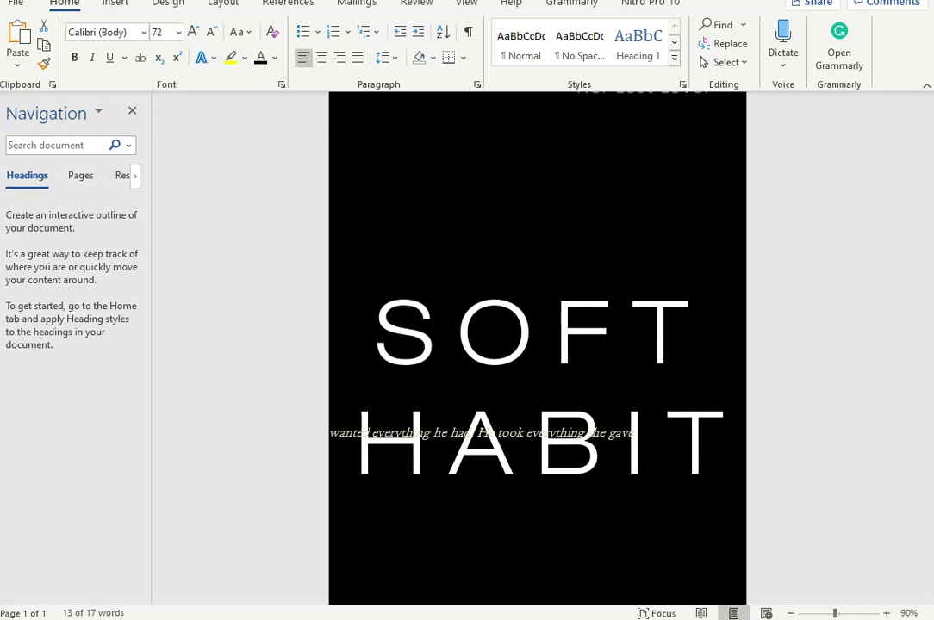
pyautogui.moveTo(517, 444); pyautogui.dragTo(379, 244)
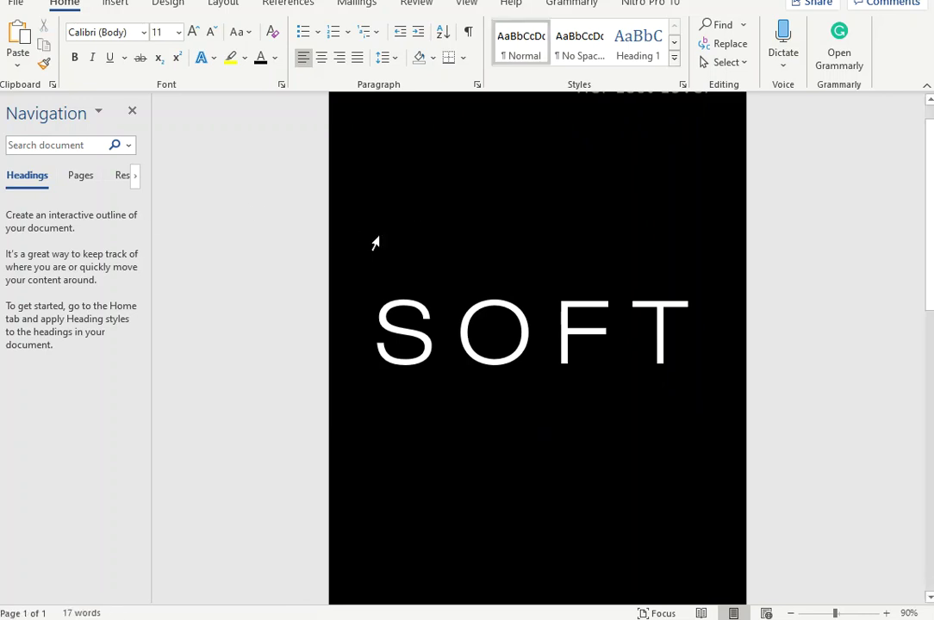
pyautogui.scroll(-5, 497, 280)
pyautogui.scroll(-3, 497, 280)
# Set the city street photo's text wrapping to Through.
pyautogui.click(497, 406)
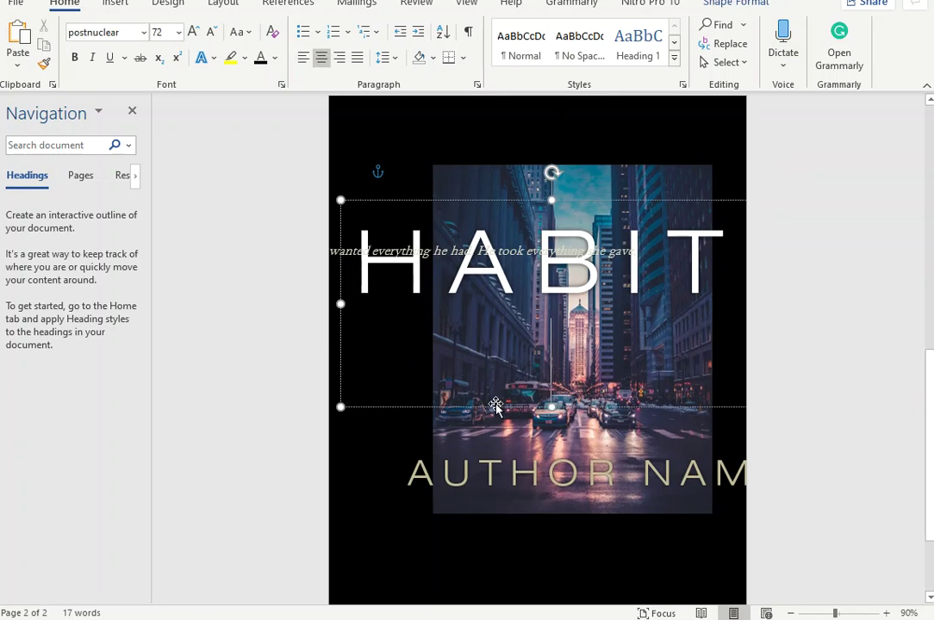
pyautogui.click(477, 438)
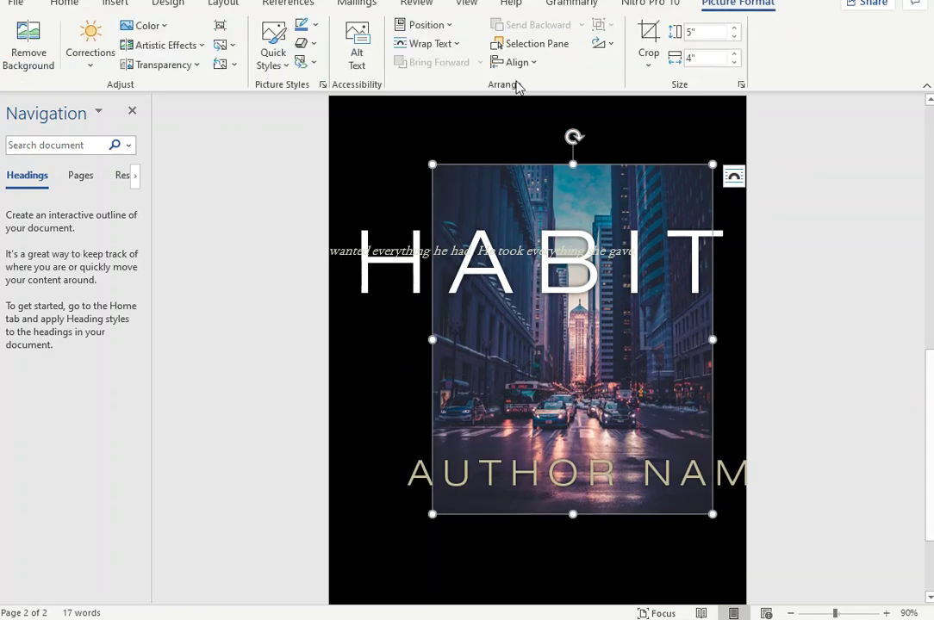
pyautogui.click(434, 44)
pyautogui.click(461, 136)
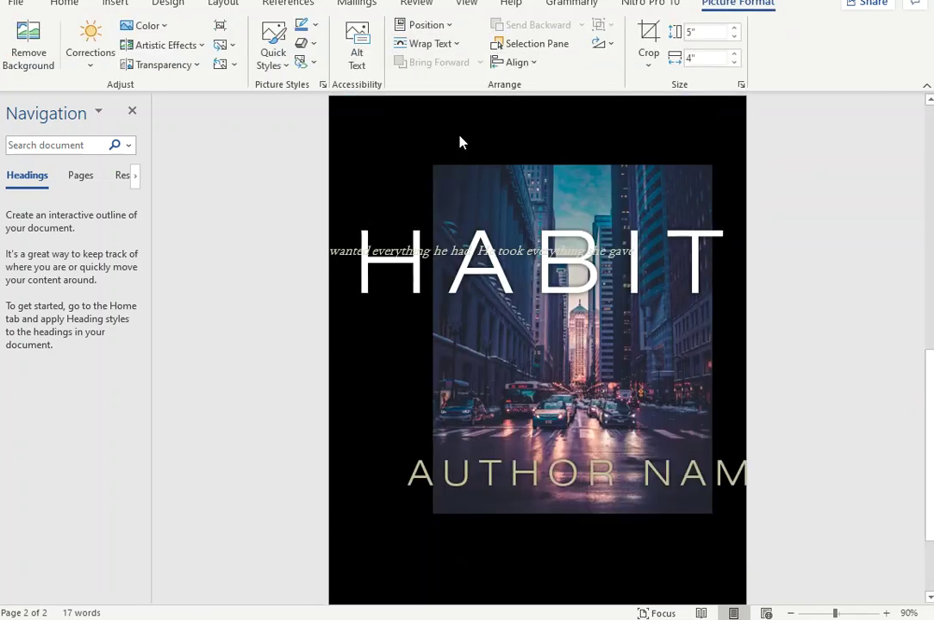
# Move the city photo to the page's top-left corner and view both pages side by side.
pyautogui.moveTo(490, 235); pyautogui.dragTo(392, 199)
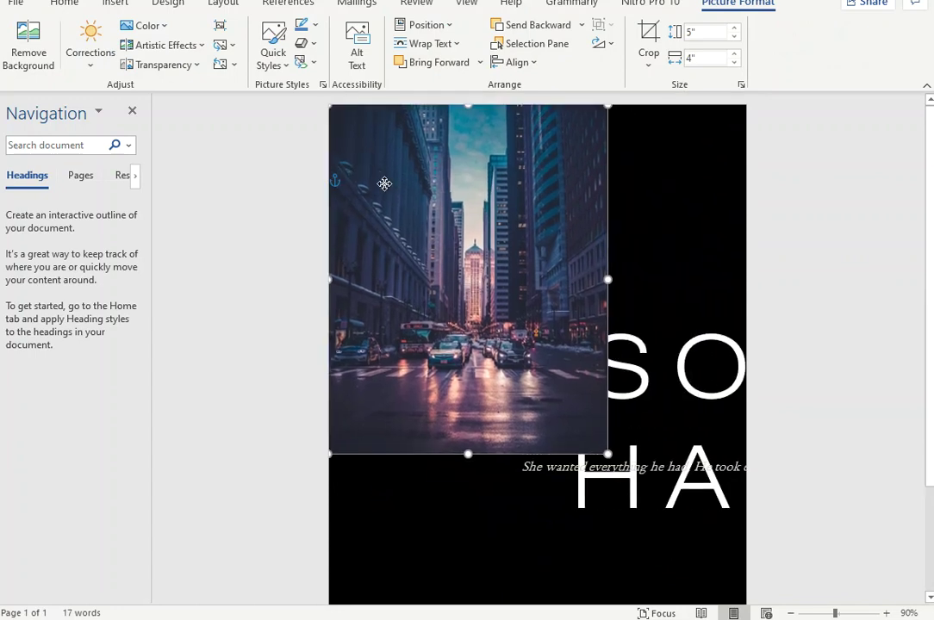
pyautogui.scroll(-3, 392, 199)
pyautogui.moveTo(607, 318); pyautogui.dragTo(720, 598)
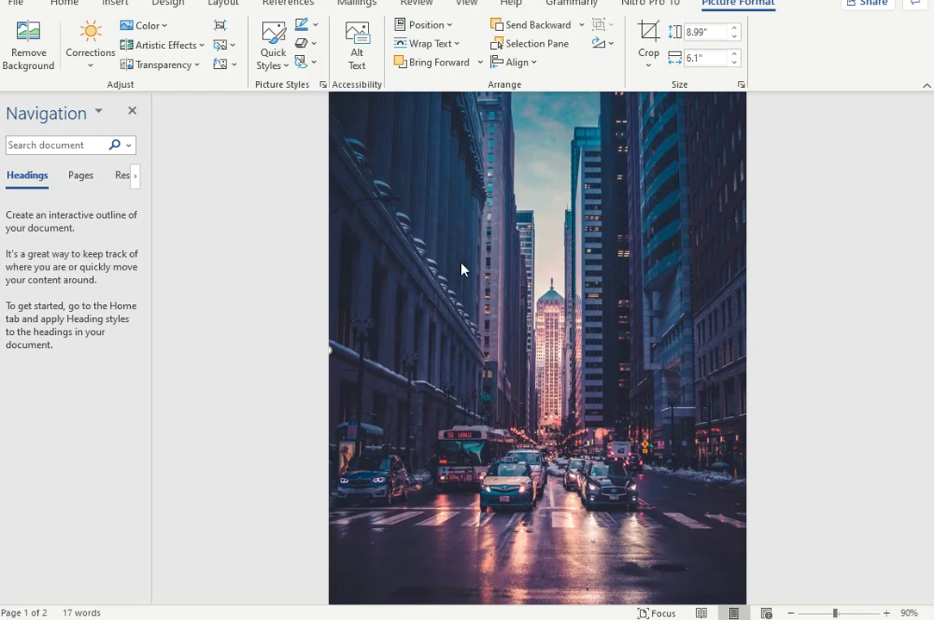
pyautogui.scroll(-2, 470, 271)
pyautogui.click(790, 613)
pyautogui.click(790, 613)
pyautogui.click(790, 613)
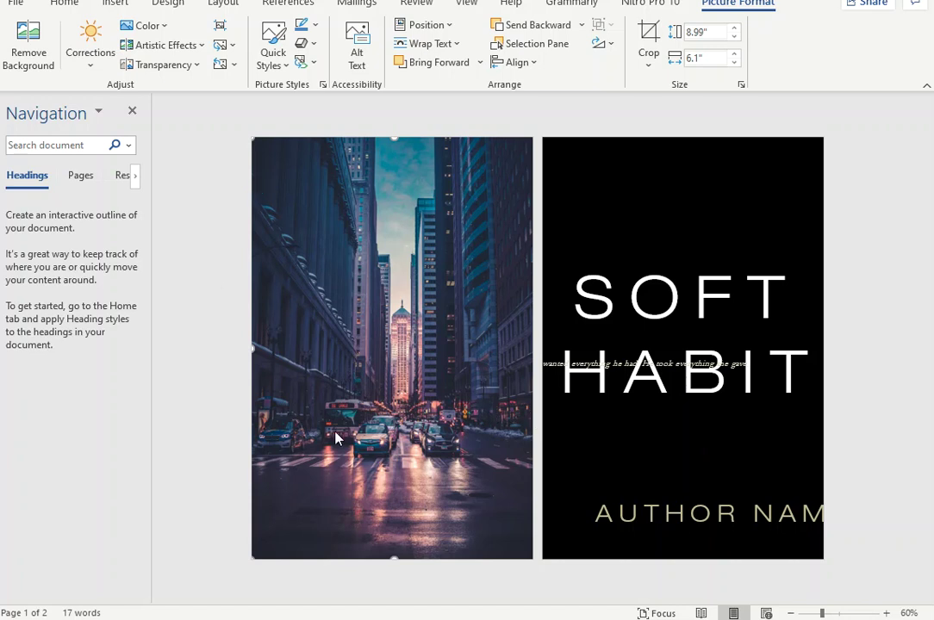
# Rescale the city photo from its left edge to fill the page at 8.99 × 6.7 inches.
pyautogui.click(308, 484)
pyautogui.moveTo(250, 348); pyautogui.dragTo(204, 350)
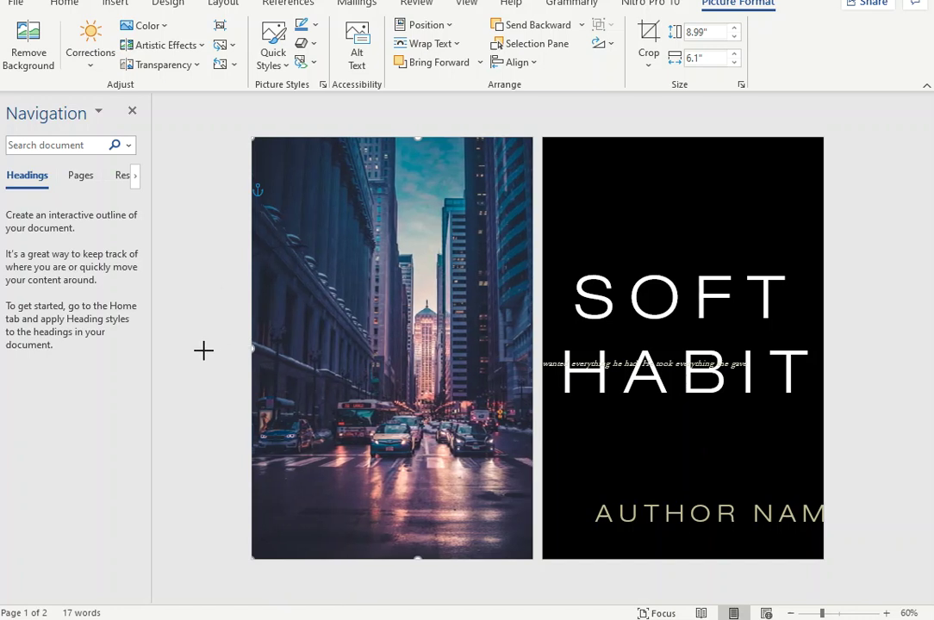
pyautogui.moveTo(203, 351)
pyautogui.mouseDown()
pyautogui.moveTo(302, 349)
pyautogui.moveTo(205, 361)
pyautogui.moveTo(250, 368)
pyautogui.mouseUp()
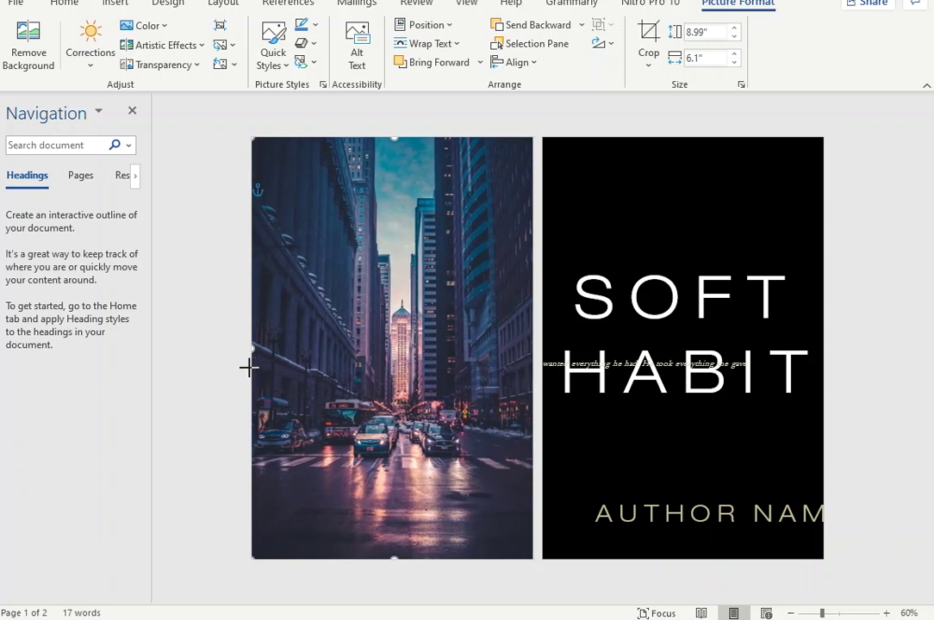
pyautogui.moveTo(247, 368)
pyautogui.mouseDown()
pyautogui.moveTo(181, 372)
pyautogui.moveTo(223, 375)
pyautogui.mouseUp()
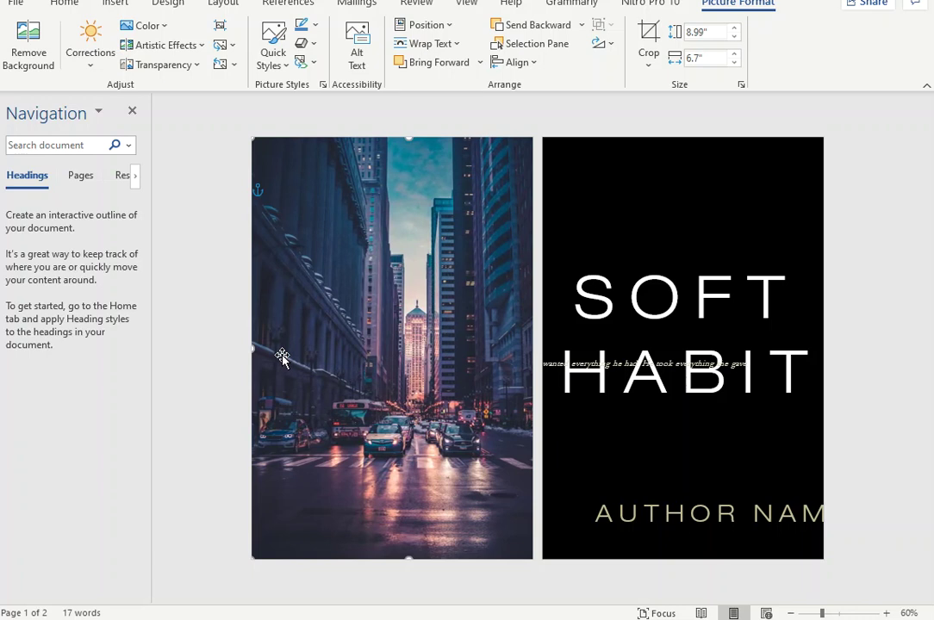
# Give the city photo Through wrapping and send it behind the text.
pyautogui.click(425, 43)
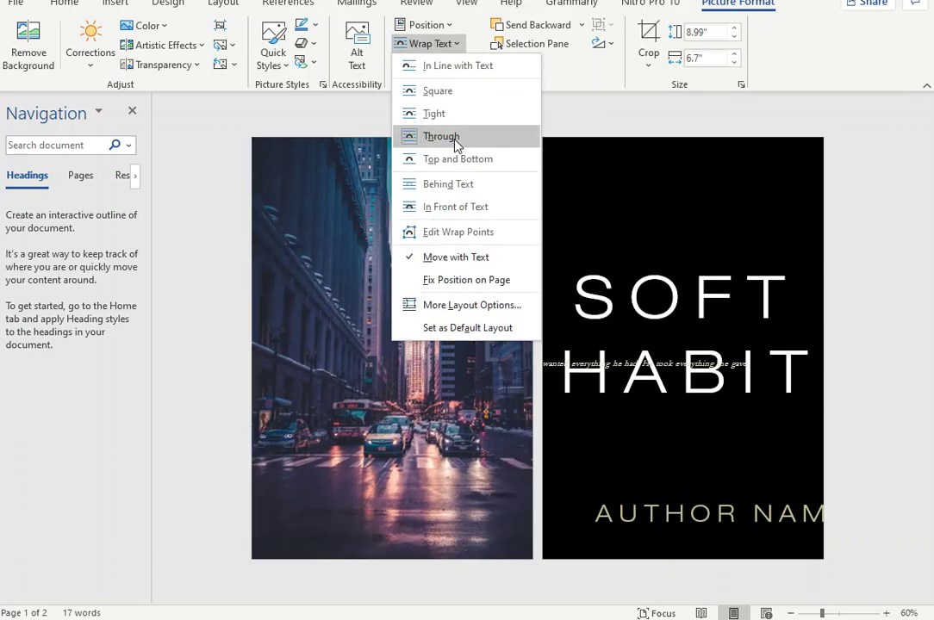
pyautogui.click(455, 137)
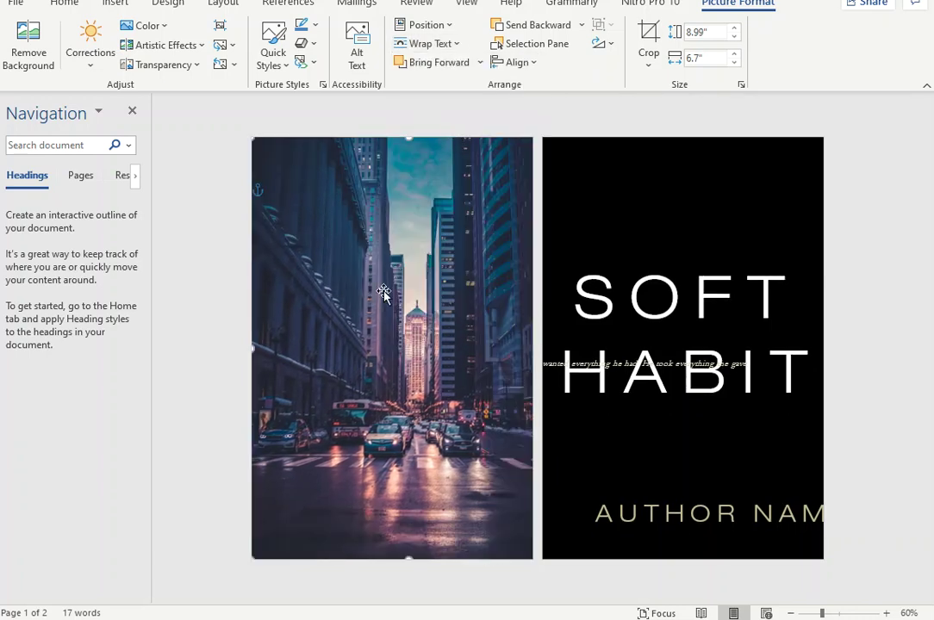
pyautogui.click(285, 498)
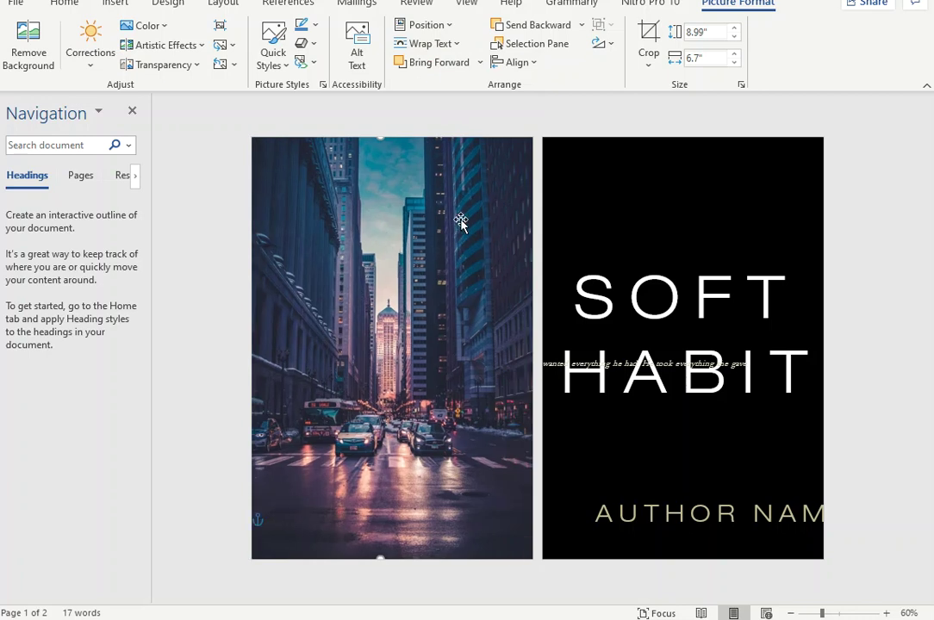
pyautogui.click(483, 64)
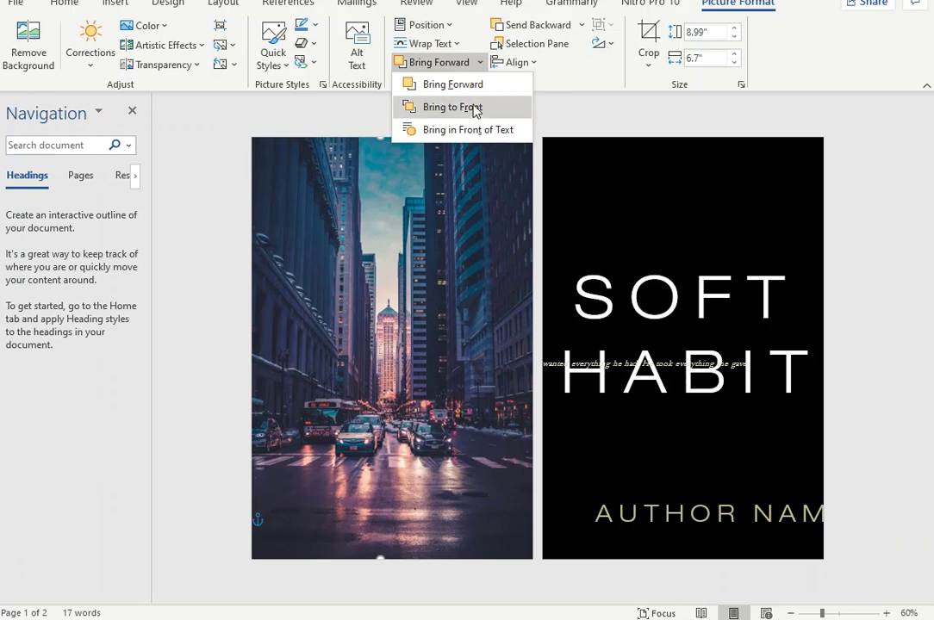
pyautogui.click(517, 26)
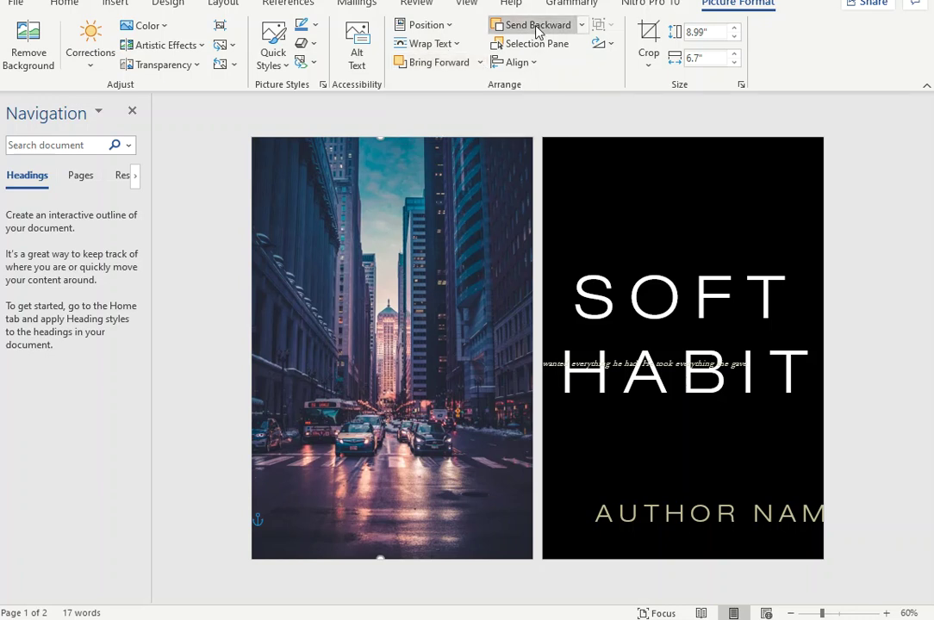
pyautogui.click(582, 27)
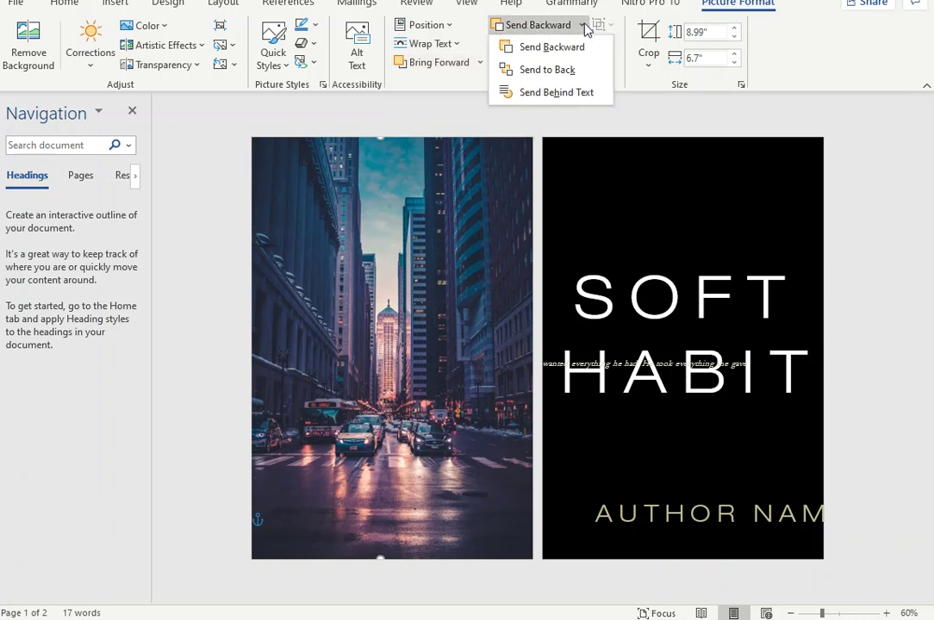
pyautogui.click(562, 92)
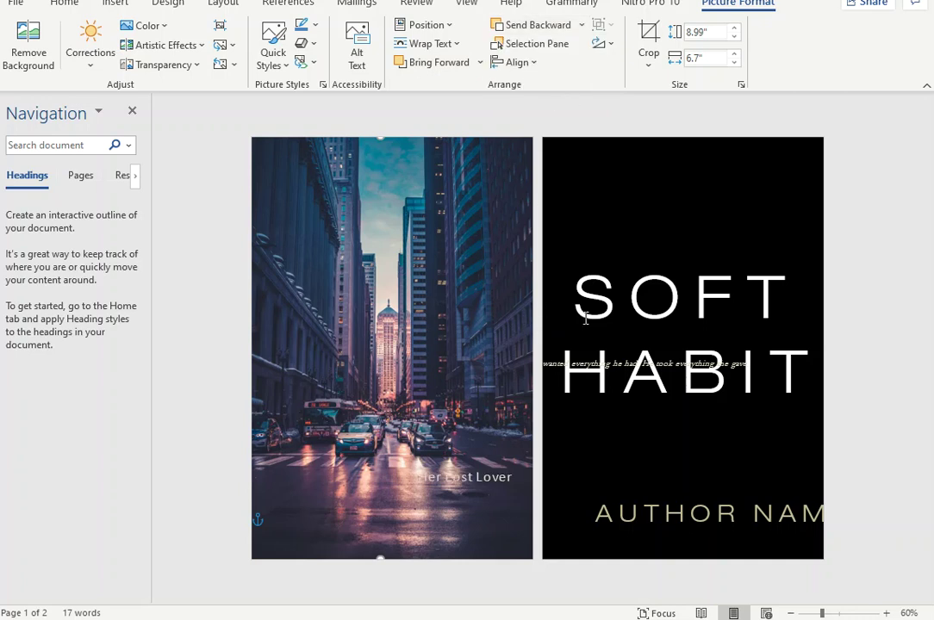
# Move SOFT, HABIT and the tagline onto the city photo, then drop in the woman's photo.
pyautogui.click(630, 308)
pyautogui.moveTo(628, 256)
pyautogui.mouseDown()
pyautogui.moveTo(342, 215)
pyautogui.moveTo(332, 161)
pyautogui.mouseUp()
pyautogui.click(633, 343)
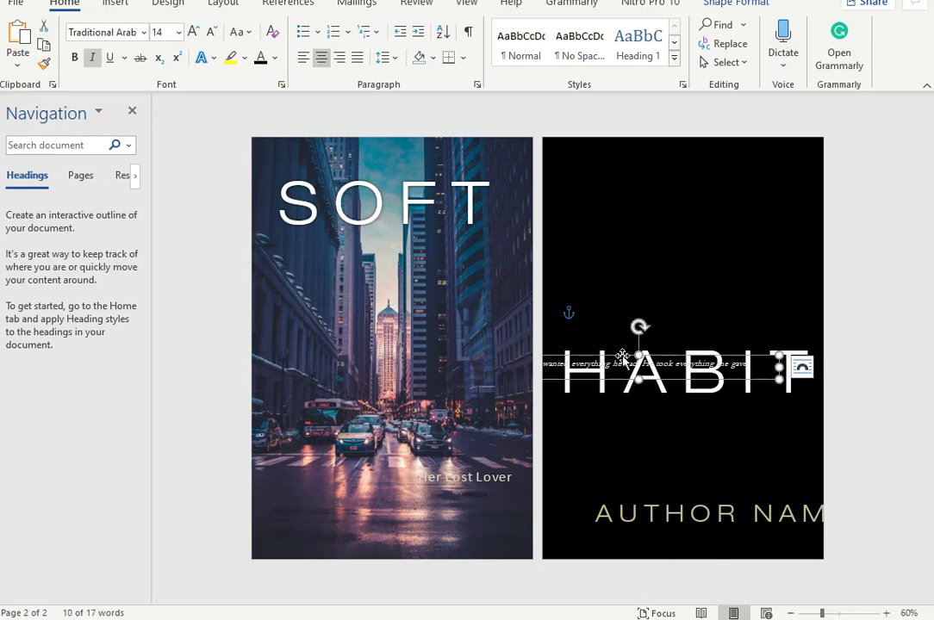
pyautogui.moveTo(621, 354); pyautogui.dragTo(397, 430)
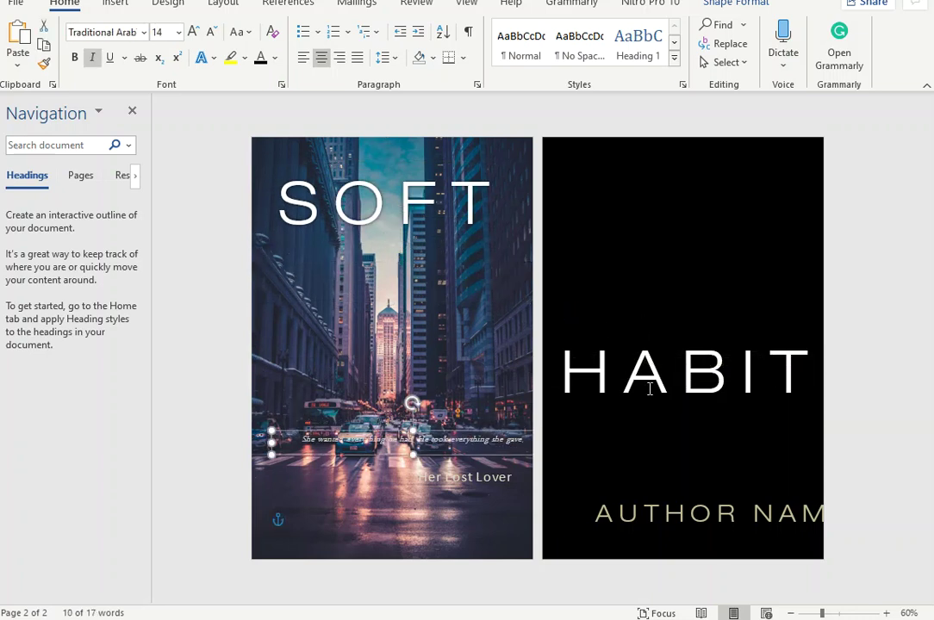
pyautogui.click(622, 382)
pyautogui.moveTo(620, 327)
pyautogui.mouseDown()
pyautogui.moveTo(305, 246)
pyautogui.moveTo(326, 217)
pyautogui.mouseUp()
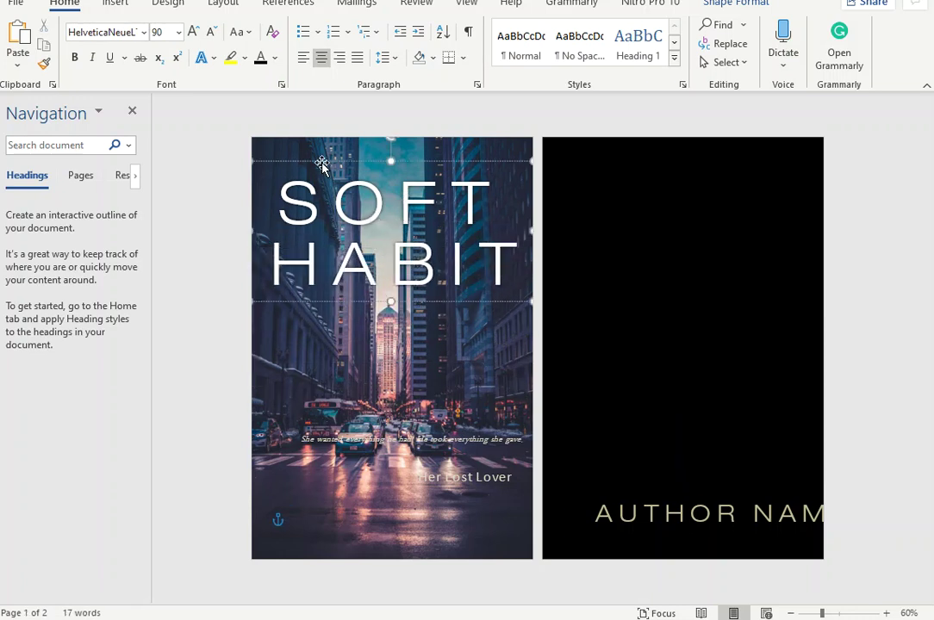
pyautogui.moveTo(323, 162); pyautogui.dragTo(327, 161)
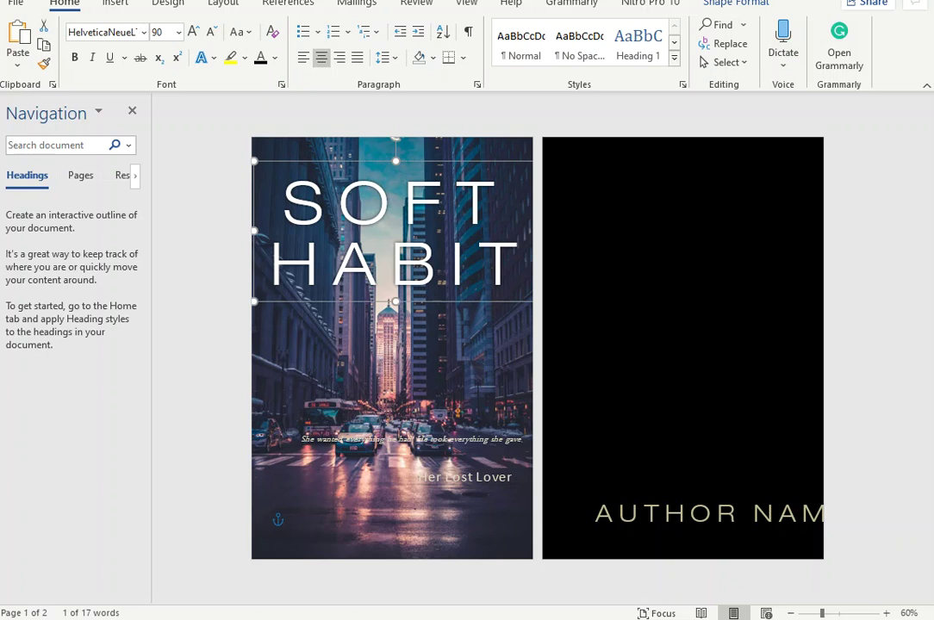
pyautogui.moveTo(190, 388); pyautogui.dragTo(315, 412)
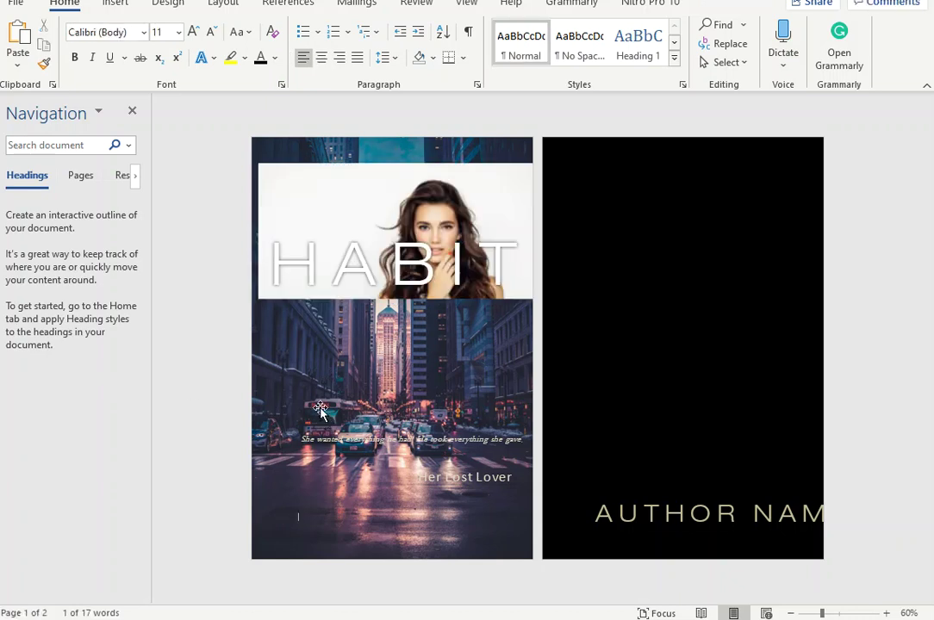
# Enlarge the woman's photo and set its position to middle right.
pyautogui.click(384, 196)
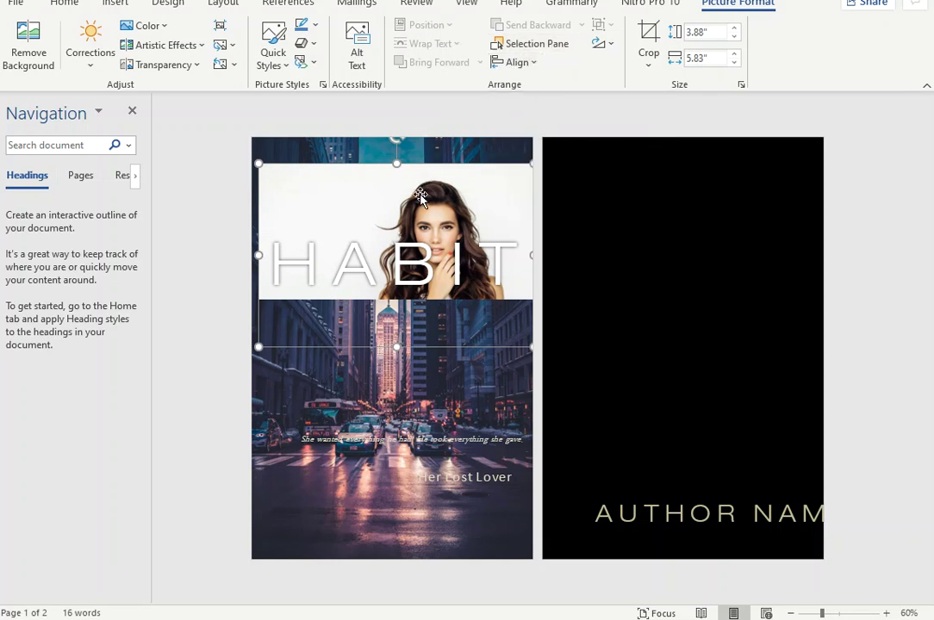
pyautogui.hotkey('ctrl', 'z')
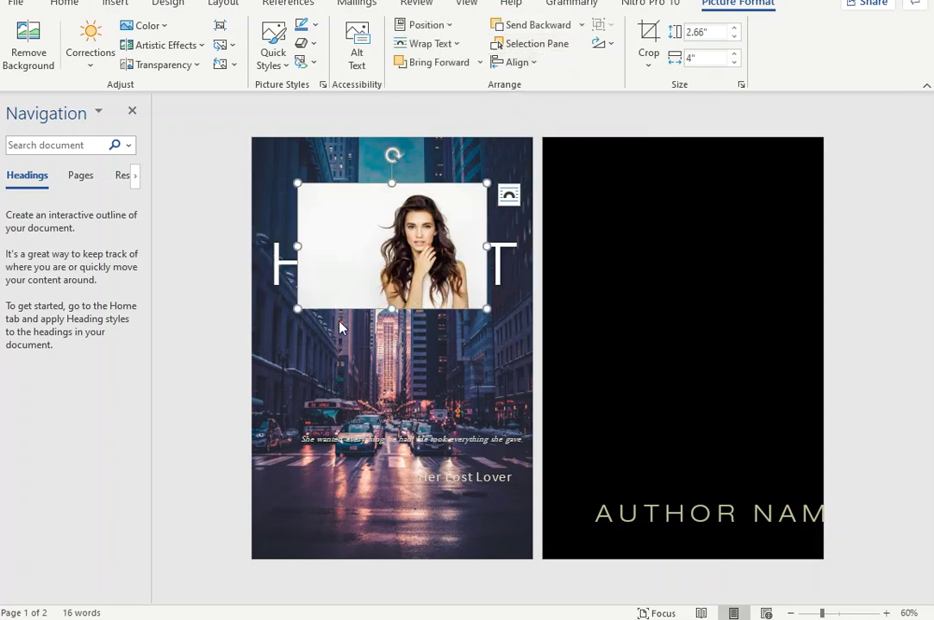
pyautogui.moveTo(297, 309)
pyautogui.mouseDown()
pyautogui.moveTo(219, 351)
pyautogui.moveTo(211, 367)
pyautogui.mouseUp()
pyautogui.click(442, 26)
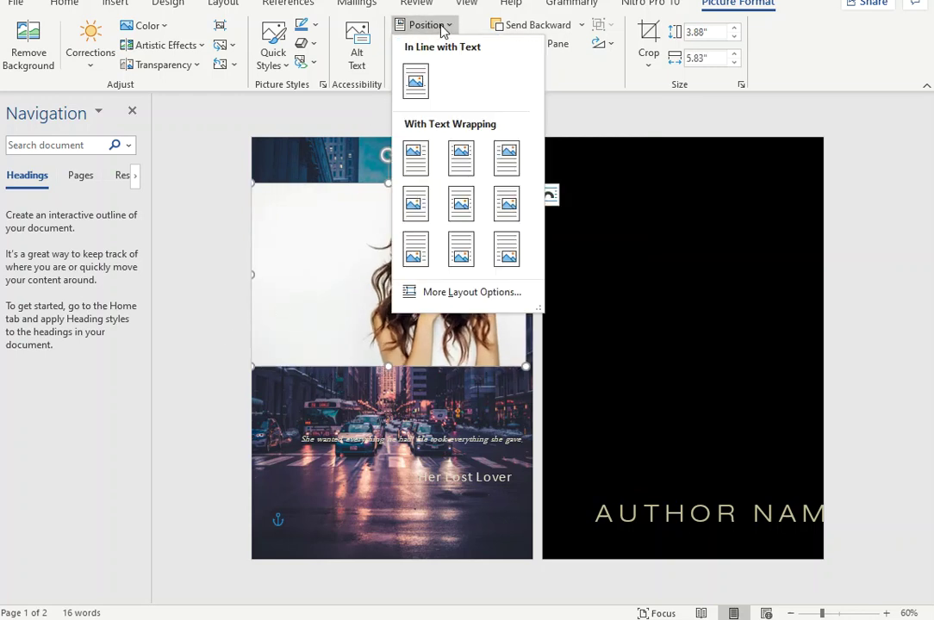
pyautogui.click(513, 209)
# Stretch the woman's photo to 5.64" by 8.47" so it fills the lower cover beneath HABIT.
pyautogui.moveTo(487, 441); pyautogui.dragTo(534, 498)
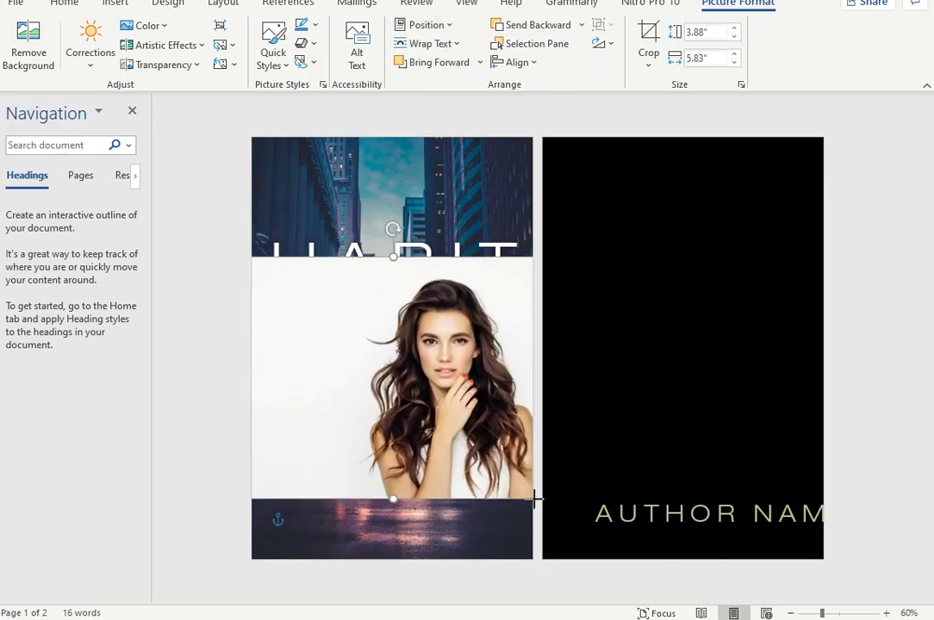
pyautogui.moveTo(441, 433)
pyautogui.mouseDown()
pyautogui.moveTo(423, 252)
pyautogui.moveTo(393, 496)
pyautogui.mouseUp()
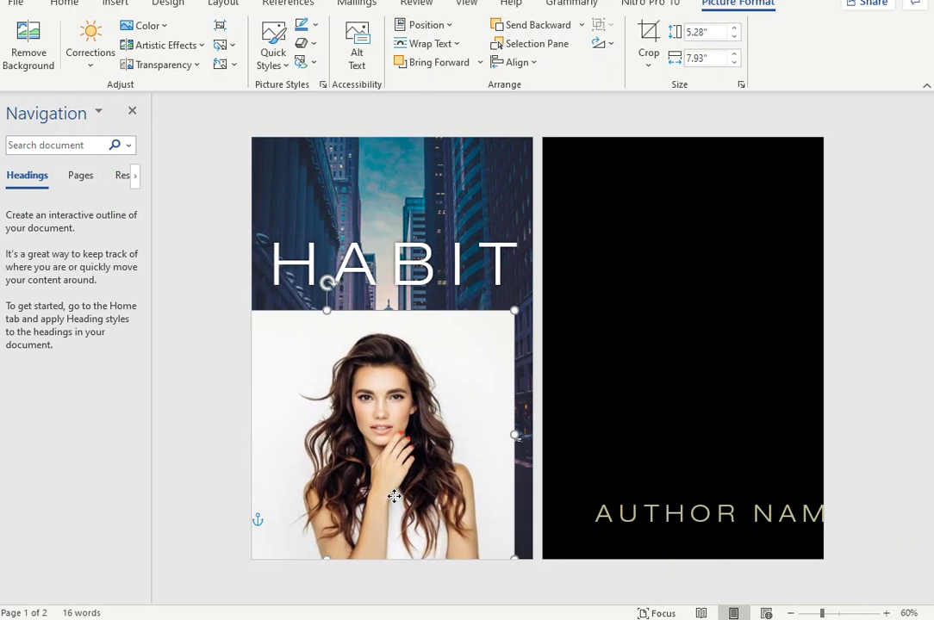
pyautogui.moveTo(394, 496); pyautogui.dragTo(398, 496)
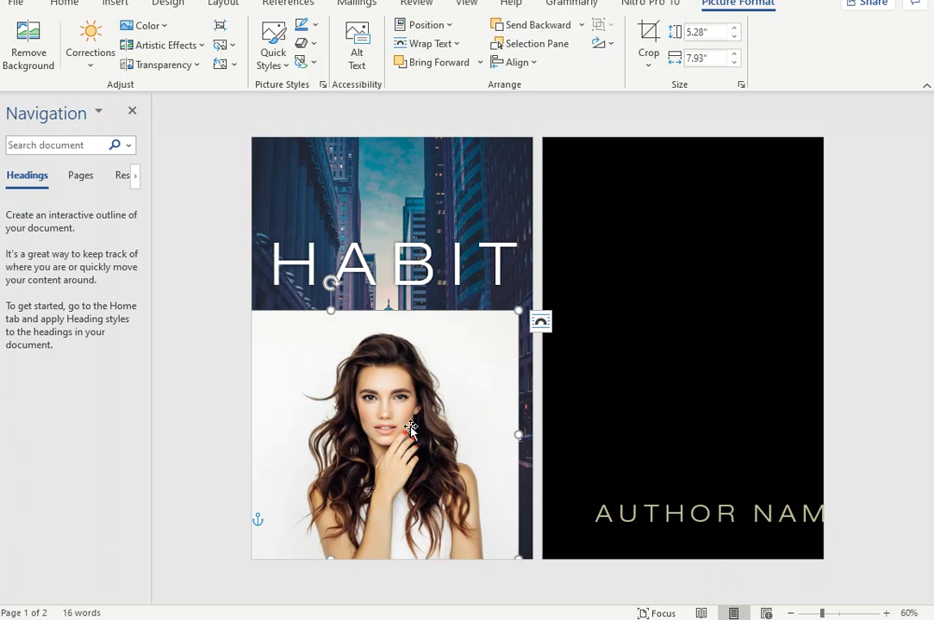
pyautogui.moveTo(518, 306); pyautogui.dragTo(529, 294)
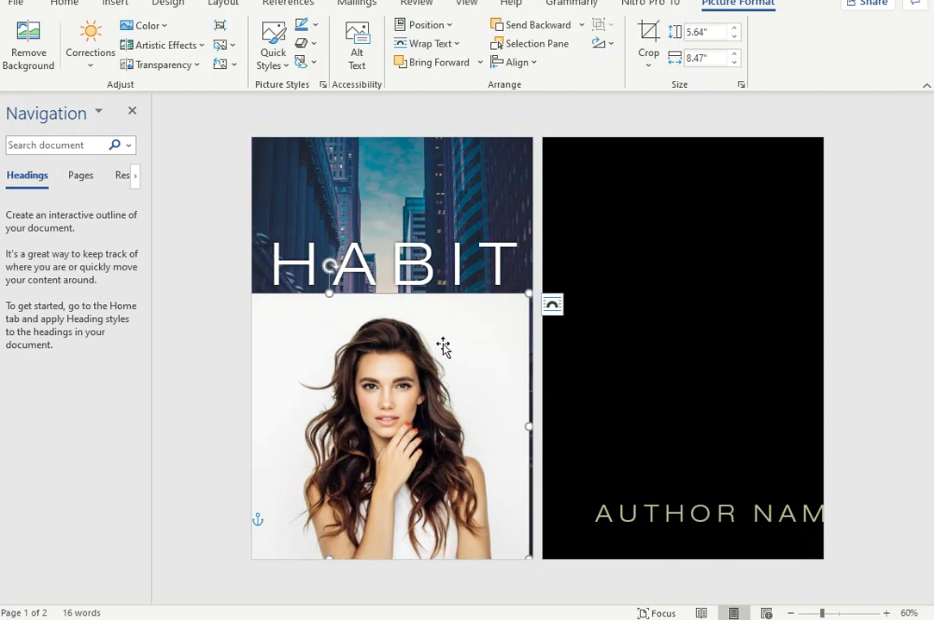
pyautogui.click(41, 52)
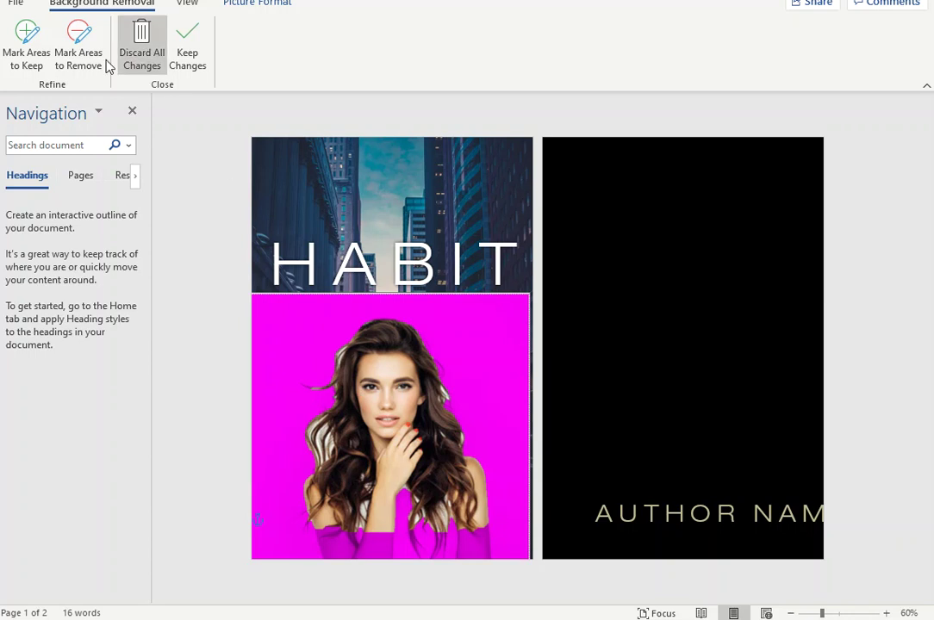
# Keep her white top and shoulders, remove the backdrop between hair strands, and apply the background removal.
pyautogui.click(28, 63)
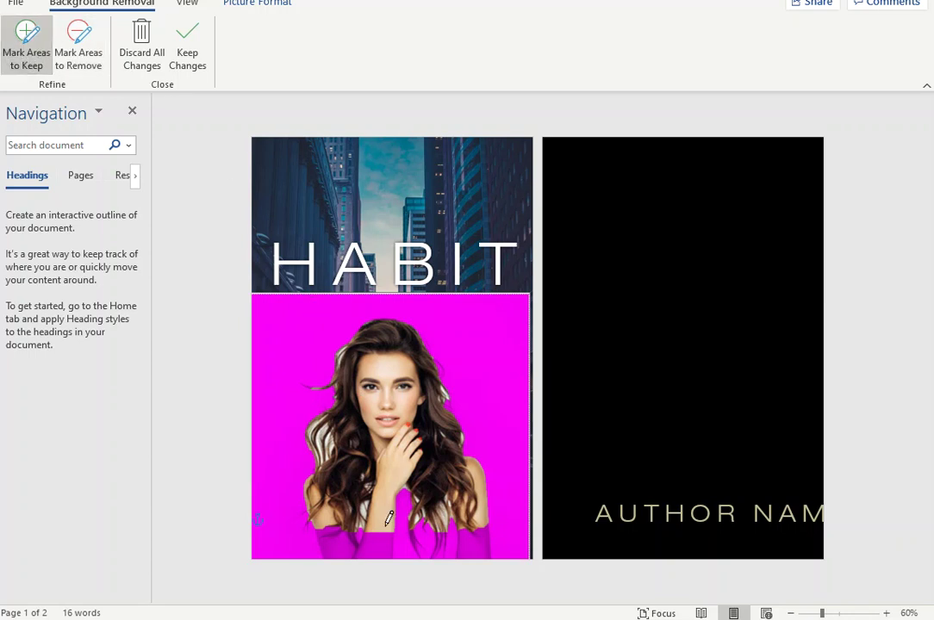
pyautogui.moveTo(376, 538); pyautogui.dragTo(414, 551)
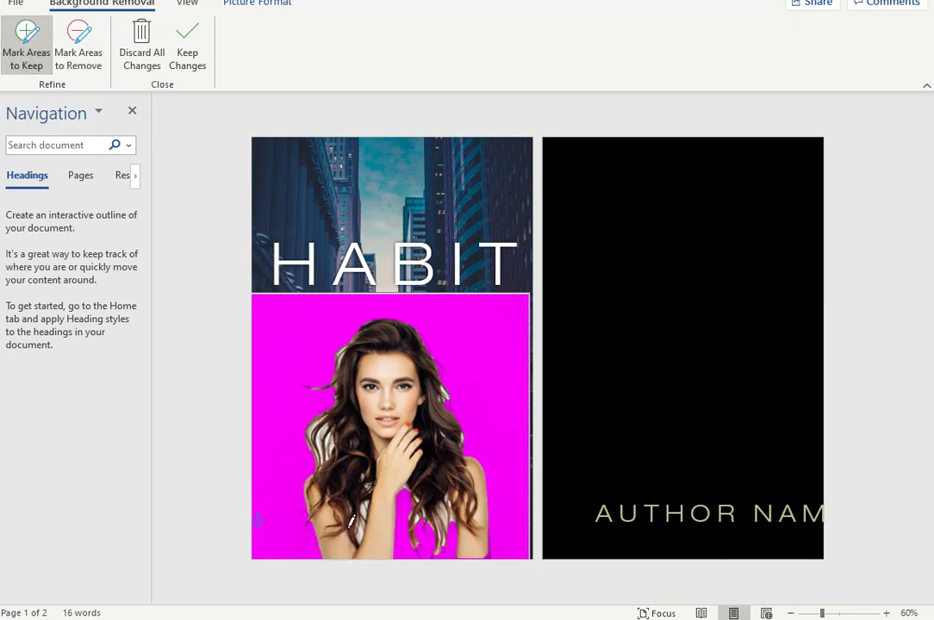
pyautogui.click(414, 551)
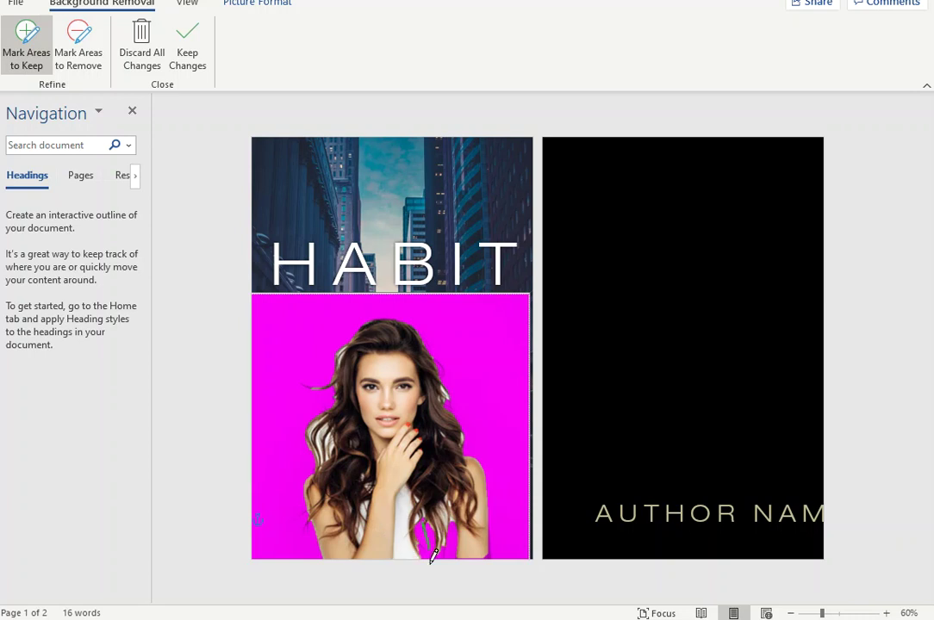
pyautogui.click(78, 52)
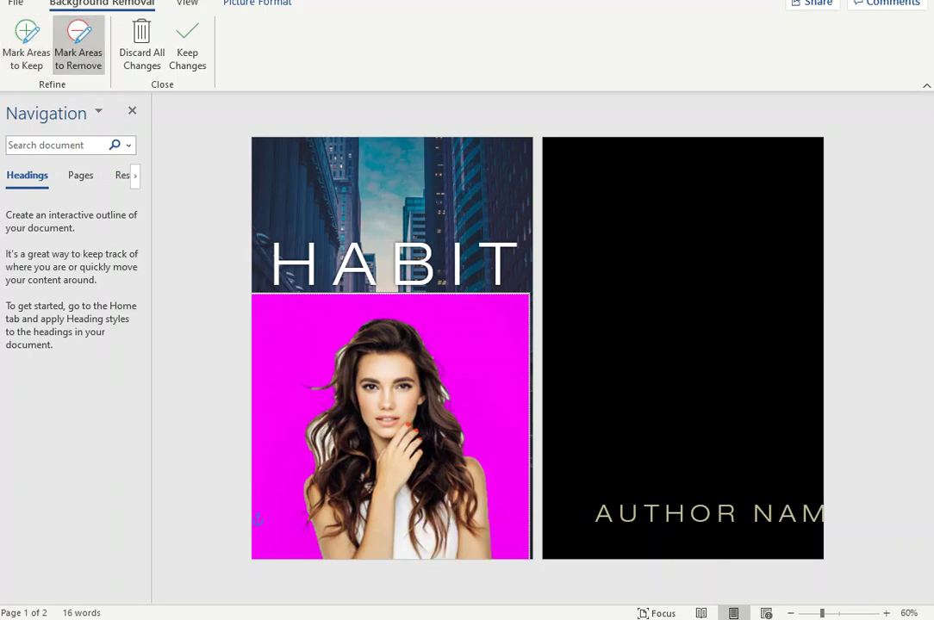
pyautogui.scroll(2, 480, 450)
pyautogui.scroll(-2, 480, 450)
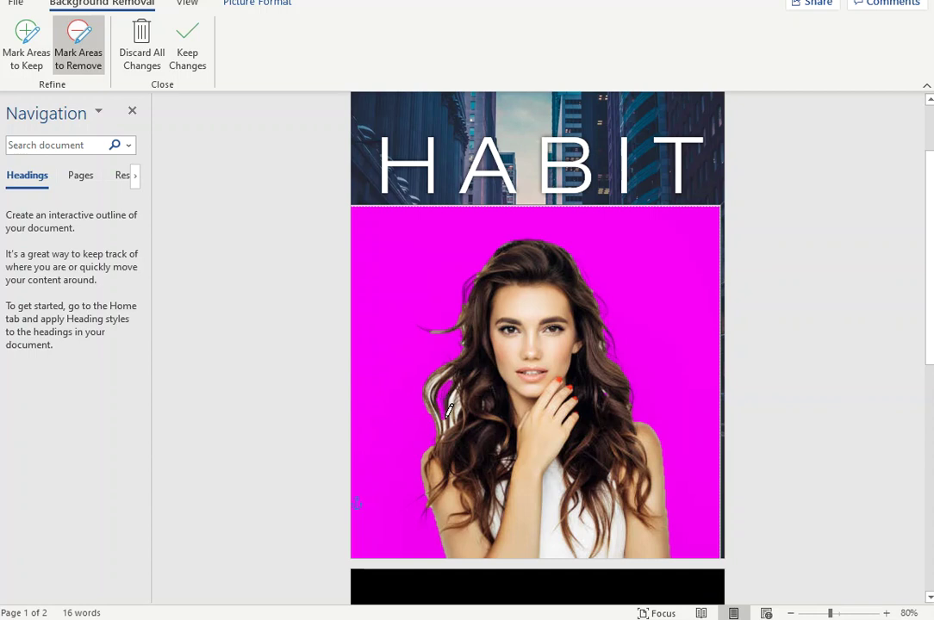
pyautogui.moveTo(448, 417); pyautogui.dragTo(450, 420)
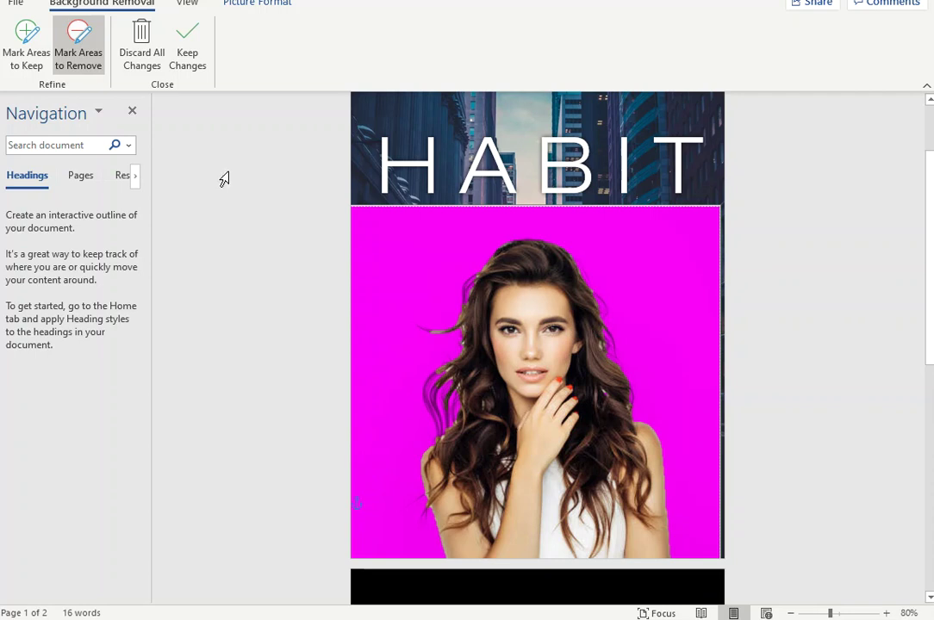
pyautogui.click(189, 57)
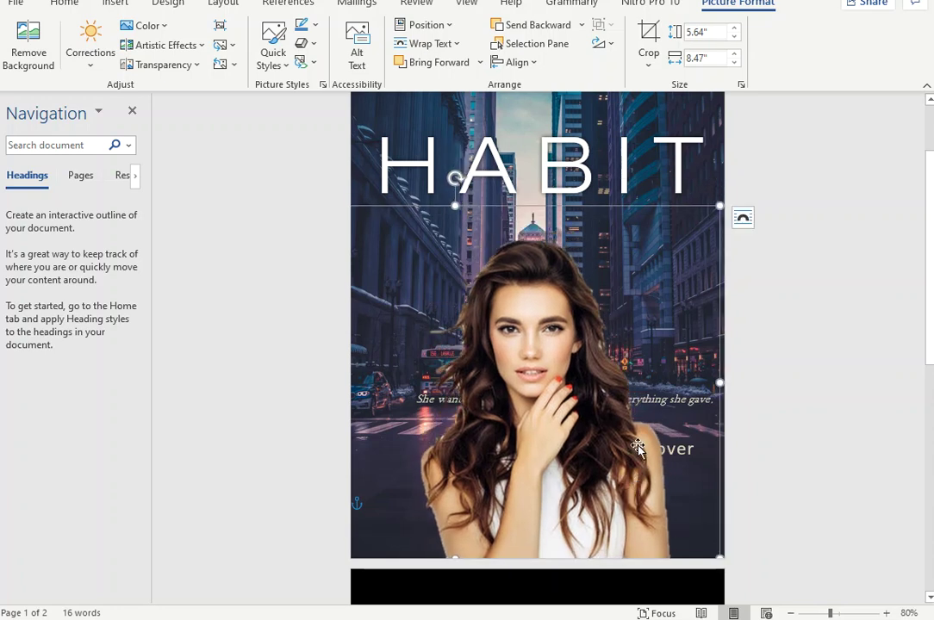
# Shrink the cut-out woman to 5.4" by 8.12" and nudge her slightly right.
pyautogui.moveTo(719, 207); pyautogui.dragTo(700, 222)
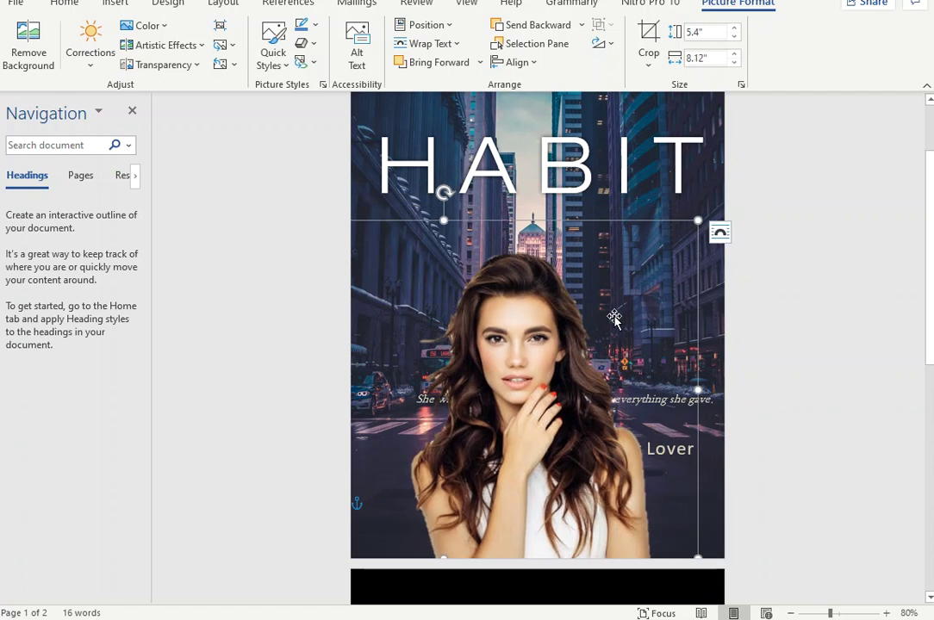
pyautogui.moveTo(617, 317); pyautogui.dragTo(626, 317)
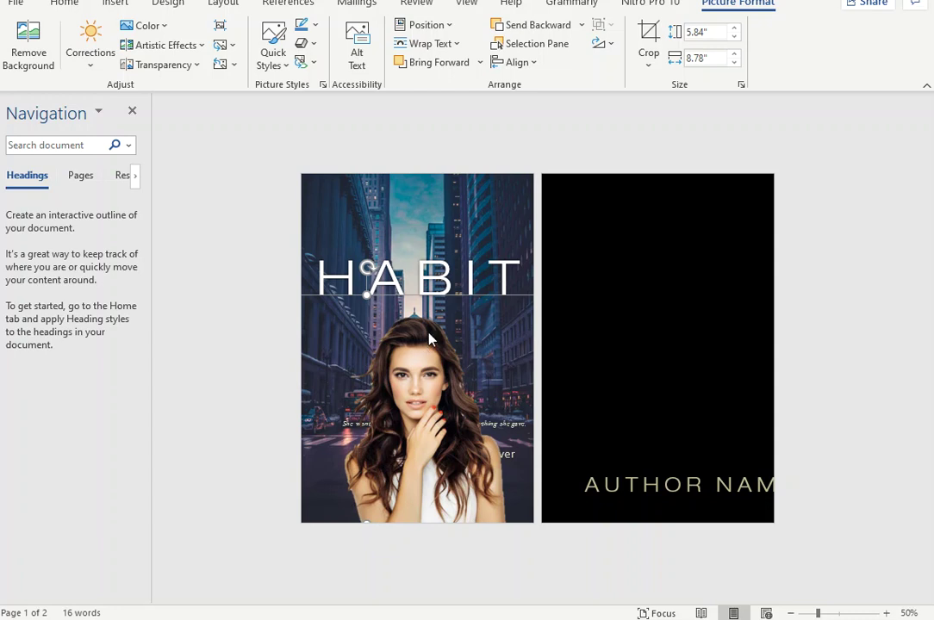
# Move AUTHOR NAME to the cover's top and set the BAD HABIT title to 1.0 line spacing.
pyautogui.click(626, 482)
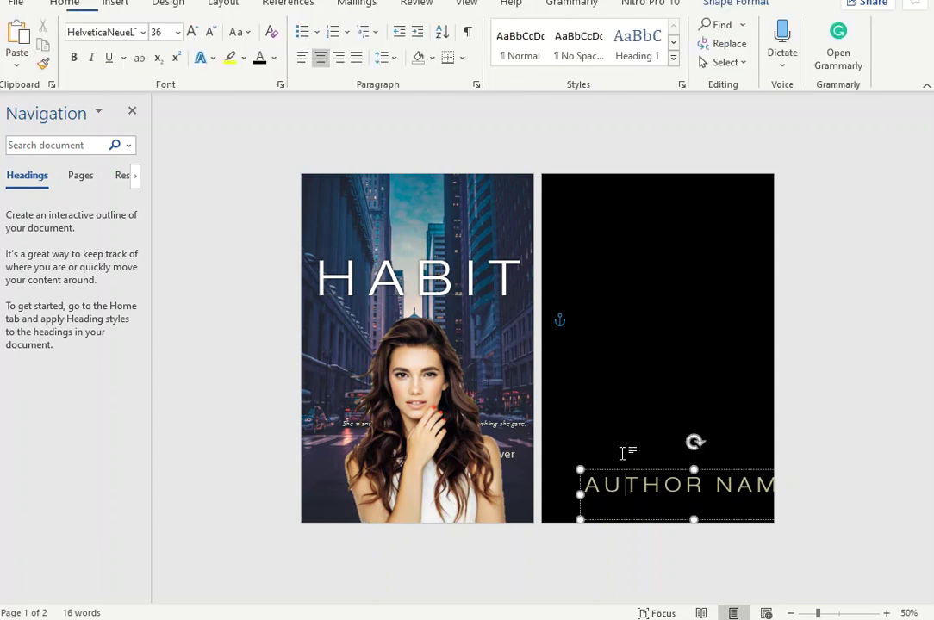
pyautogui.moveTo(622, 470); pyautogui.dragTo(347, 186)
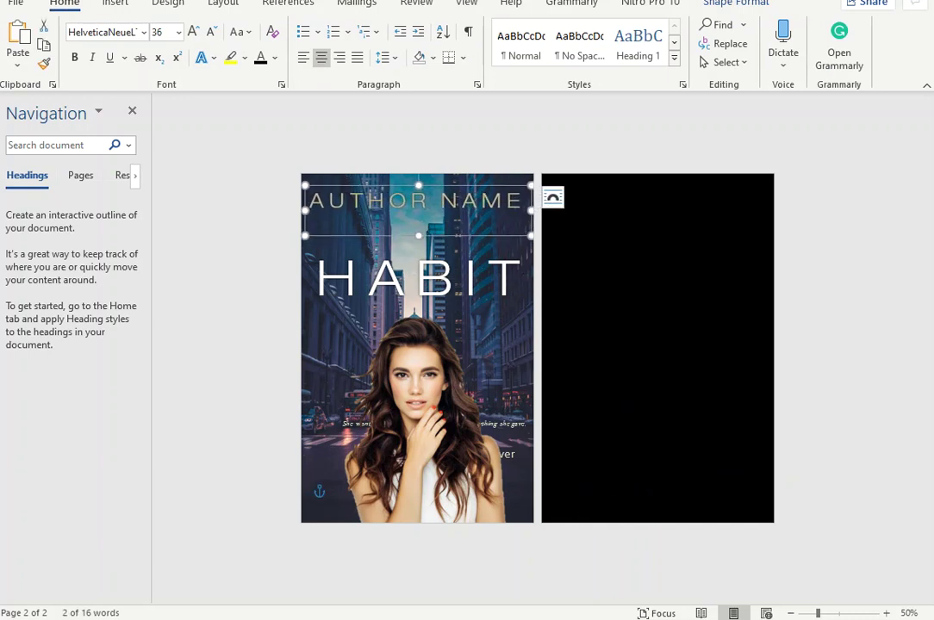
pyautogui.hotkey('ctrl', 'z')
pyautogui.hotkey('ctrl', 'z')
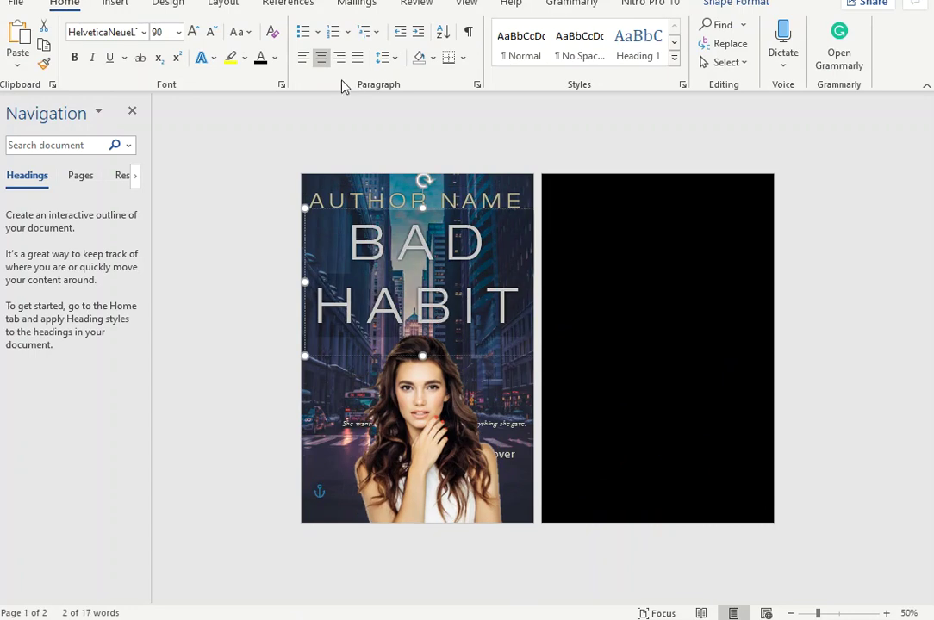
pyautogui.click(384, 58)
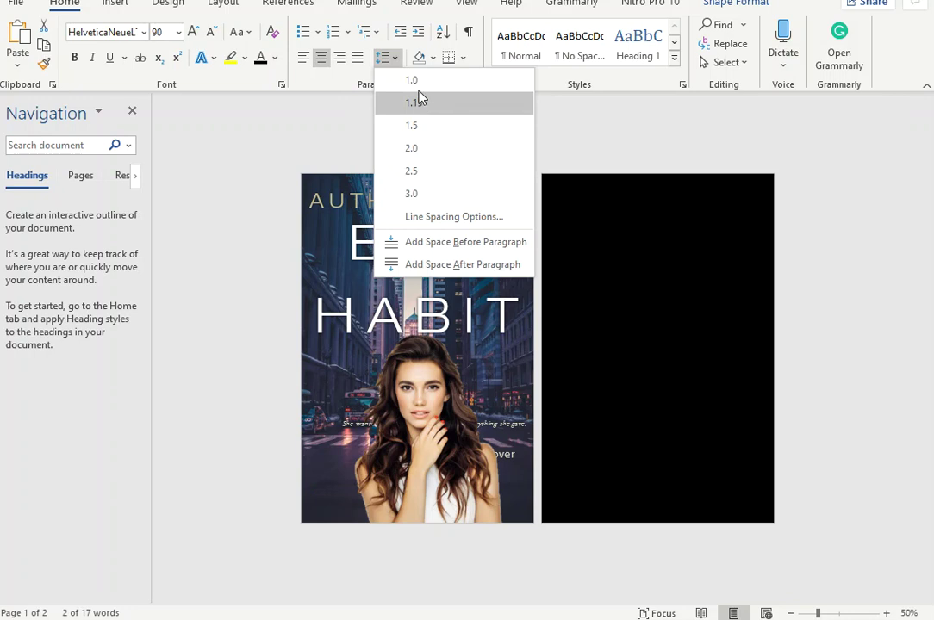
pyautogui.click(418, 88)
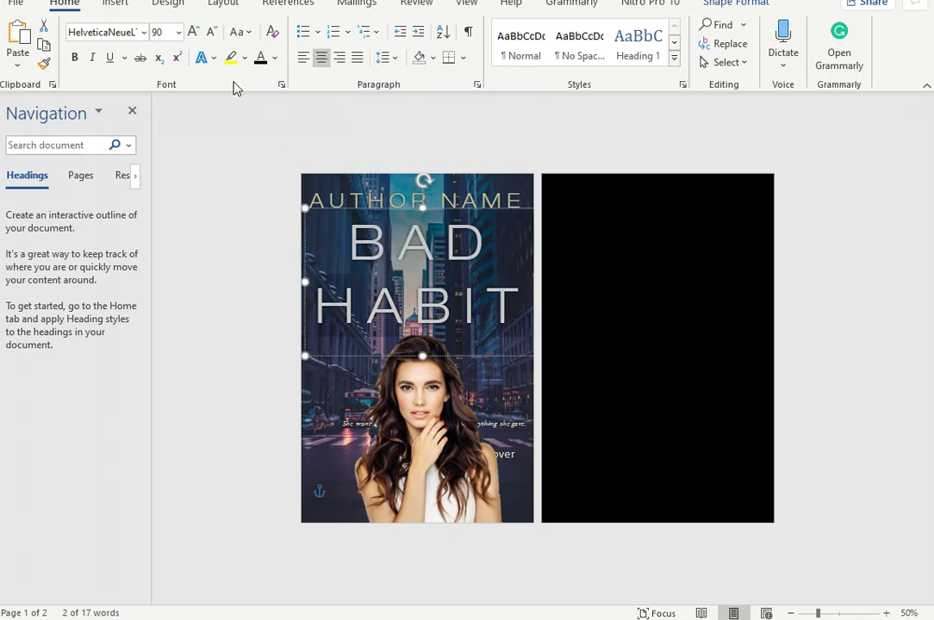
# Tighten BAD HABIT's expanded character spacing from 23.9 pt to 17.9 pt in the Font dialog's Advanced settings.
pyautogui.click(280, 85)
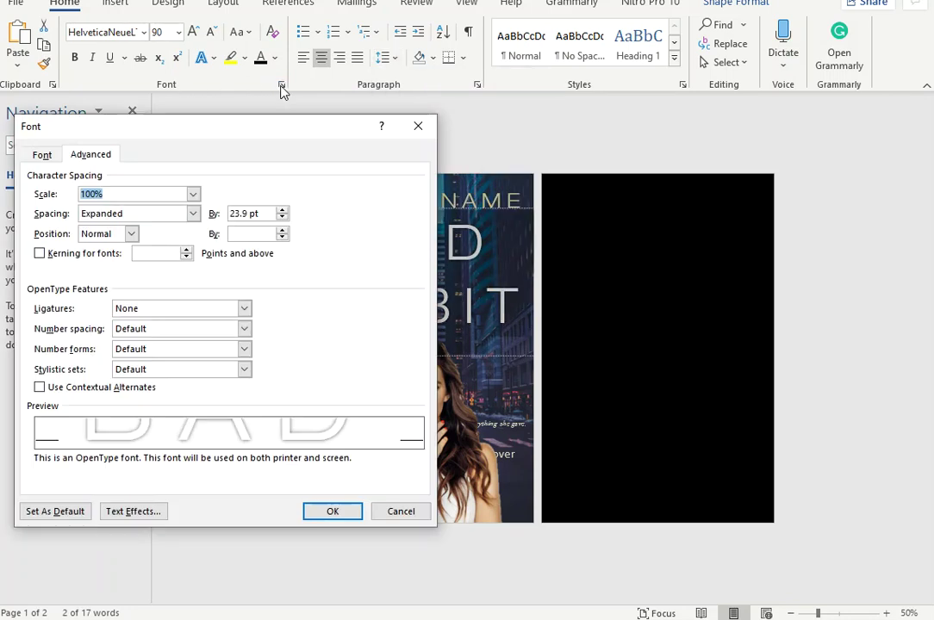
pyautogui.moveTo(310, 137)
pyautogui.mouseDown()
pyautogui.moveTo(161, 167)
pyautogui.moveTo(168, 167)
pyautogui.mouseUp()
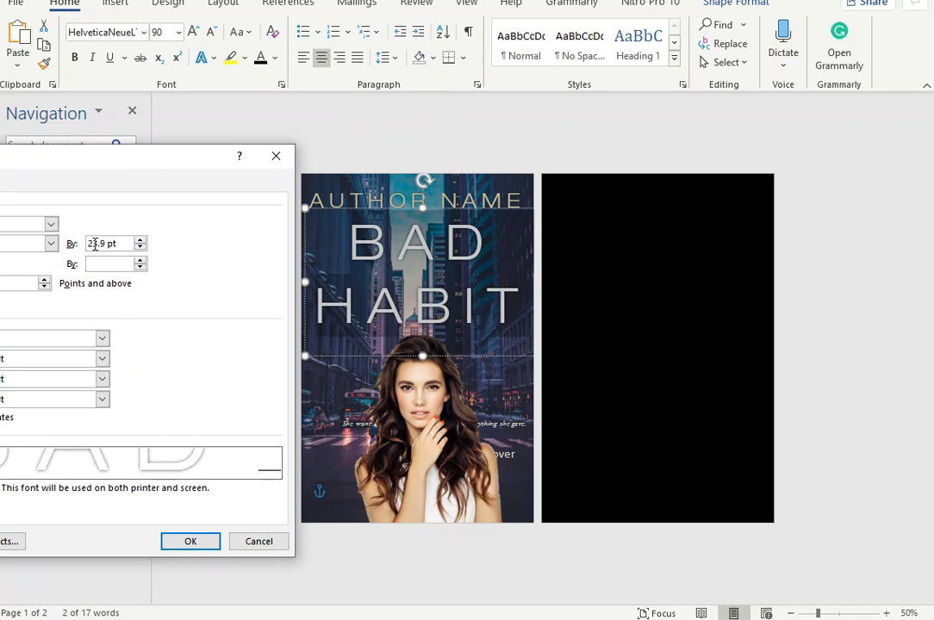
pyautogui.moveTo(93, 244); pyautogui.dragTo(75, 250)
pyautogui.write('17')
pyautogui.click(197, 547)
pyautogui.click(533, 461)
pyautogui.click(548, 458)
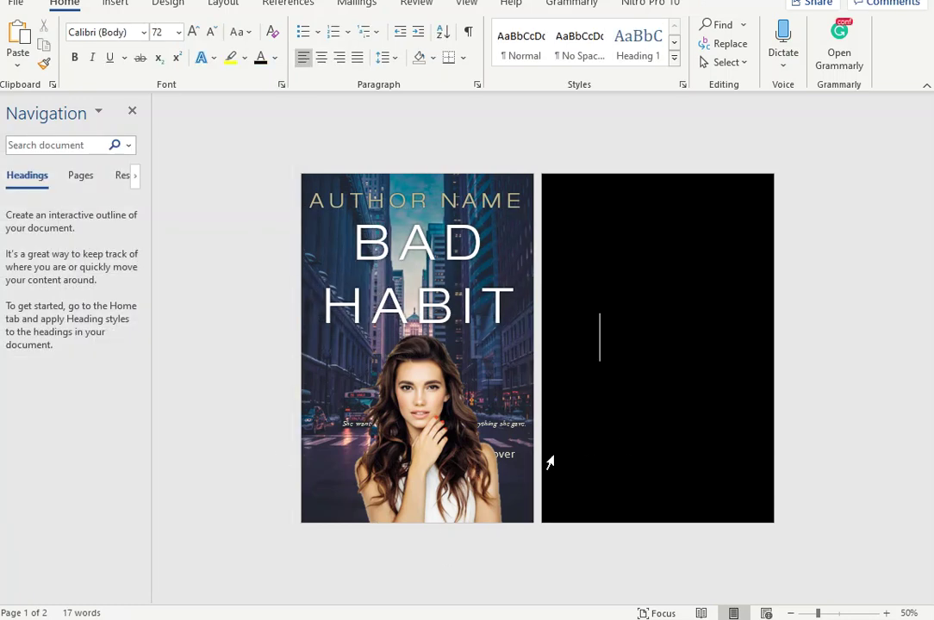
# Delete the blank black second page and zoom in on the cover.
pyautogui.click(508, 429)
pyautogui.click(579, 438)
pyautogui.press('BackSpace')
pyautogui.press('BackSpace')
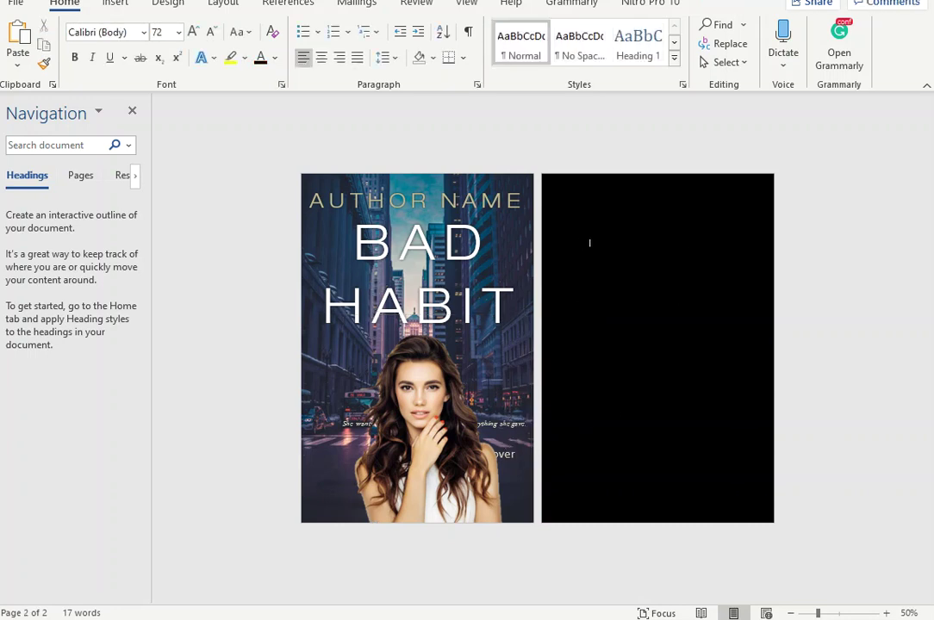
pyautogui.press('BackSpace')
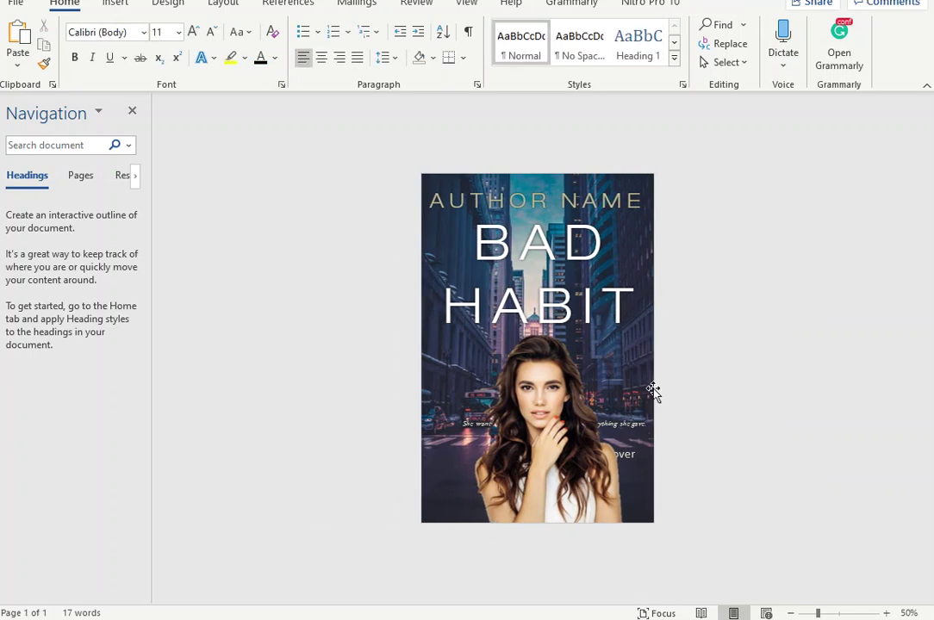
pyautogui.click(886, 613)
pyautogui.click(886, 614)
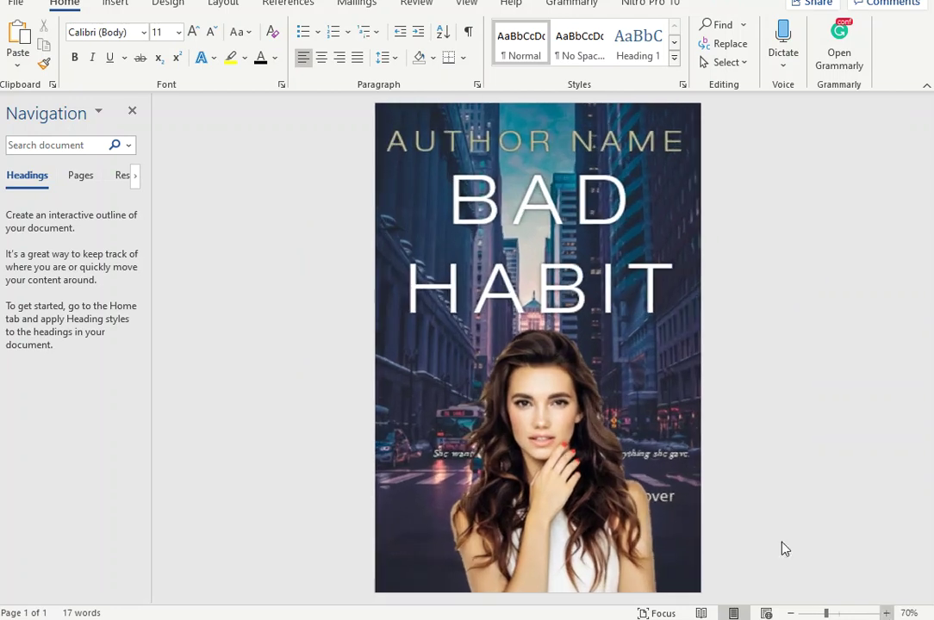
# Nudge the woman picture and move the Her Lost Lover box just below HABIT.
pyautogui.click(672, 458)
pyautogui.moveTo(672, 459); pyautogui.dragTo(671, 510)
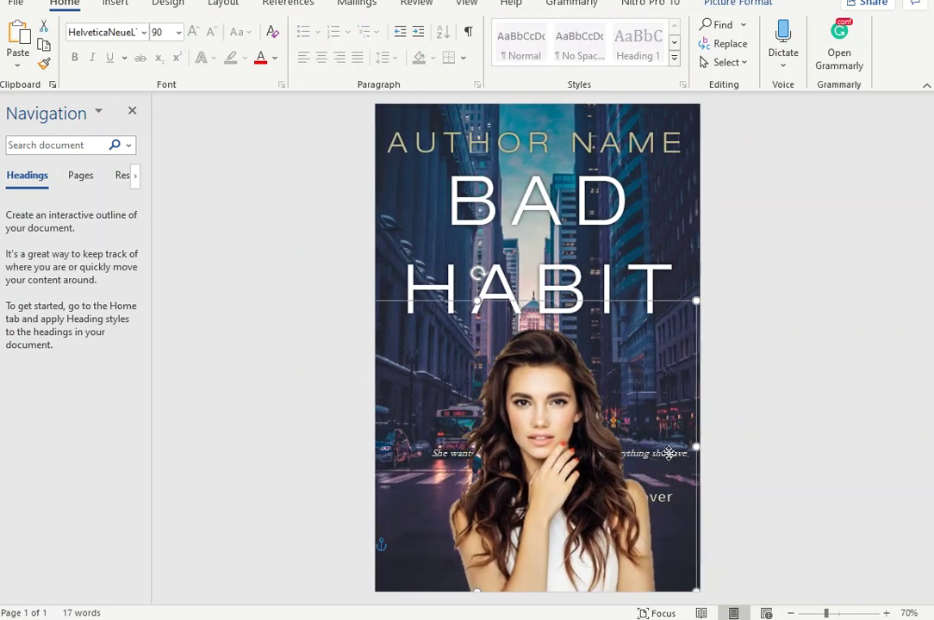
pyautogui.click(677, 495)
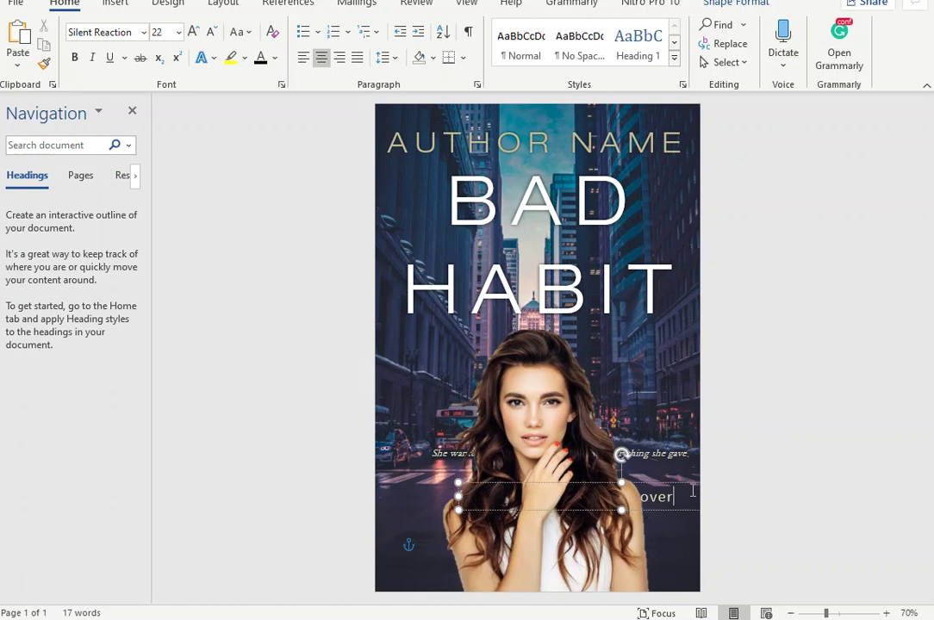
pyautogui.moveTo(681, 484)
pyautogui.mouseDown()
pyautogui.moveTo(636, 259)
pyautogui.moveTo(590, 147)
pyautogui.mouseUp()
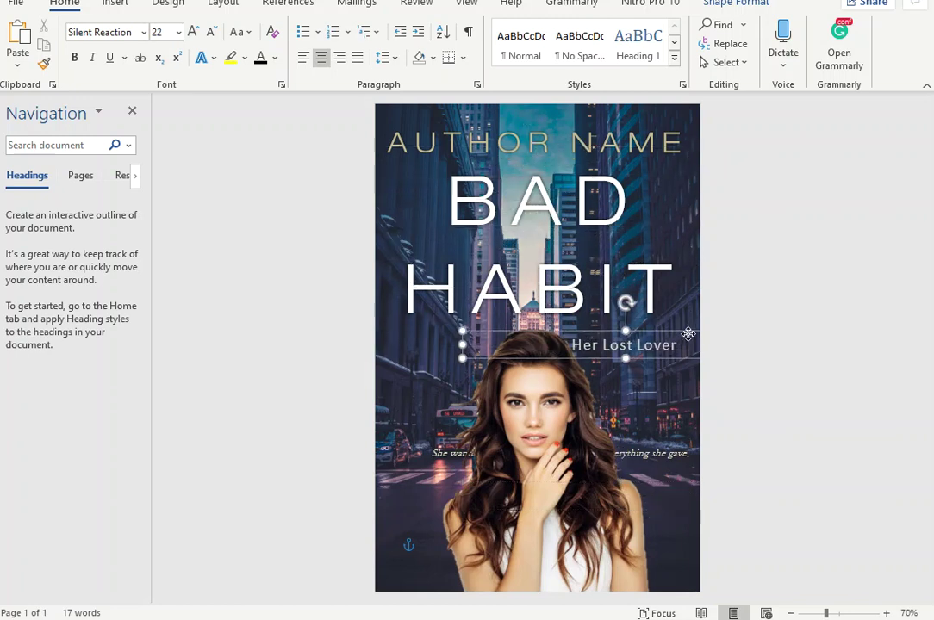
pyautogui.moveTo(591, 146); pyautogui.dragTo(653, 362)
pyautogui.click(689, 358)
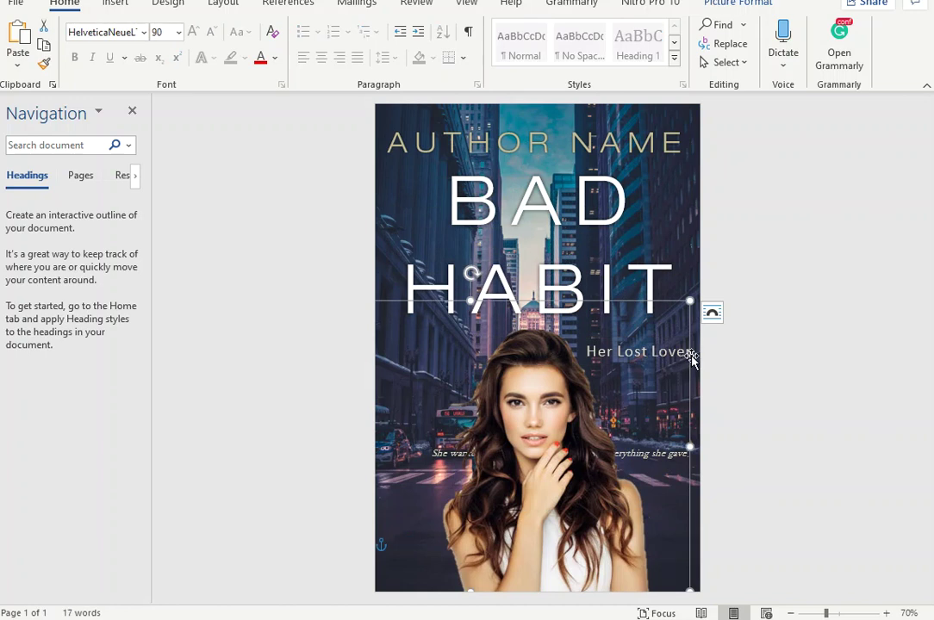
# Stack Her Lost Lover onto three lines, enlarging its box and shifting it slightly left and down.
pyautogui.click(695, 356)
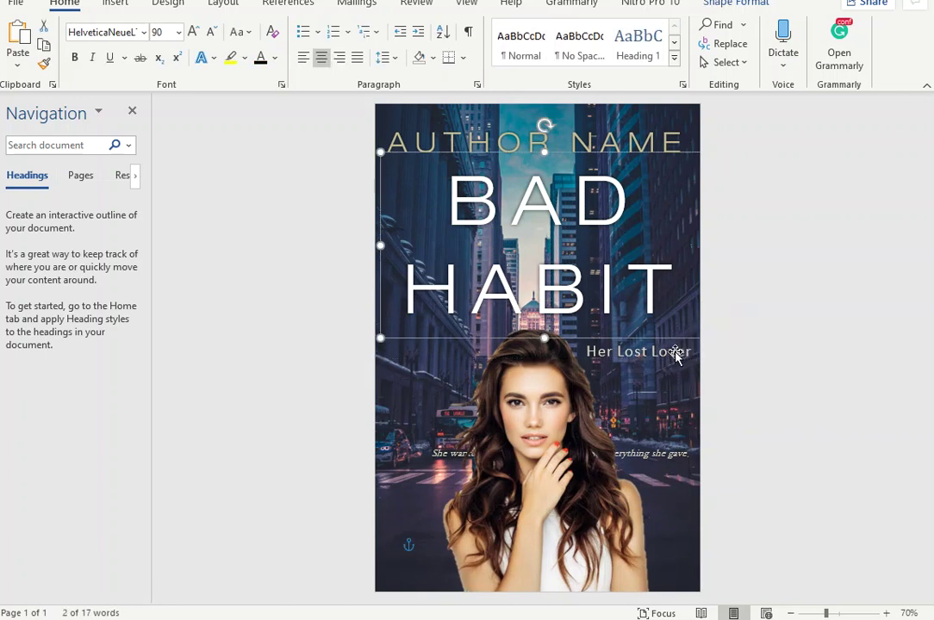
pyautogui.click(689, 358)
pyautogui.click(695, 353)
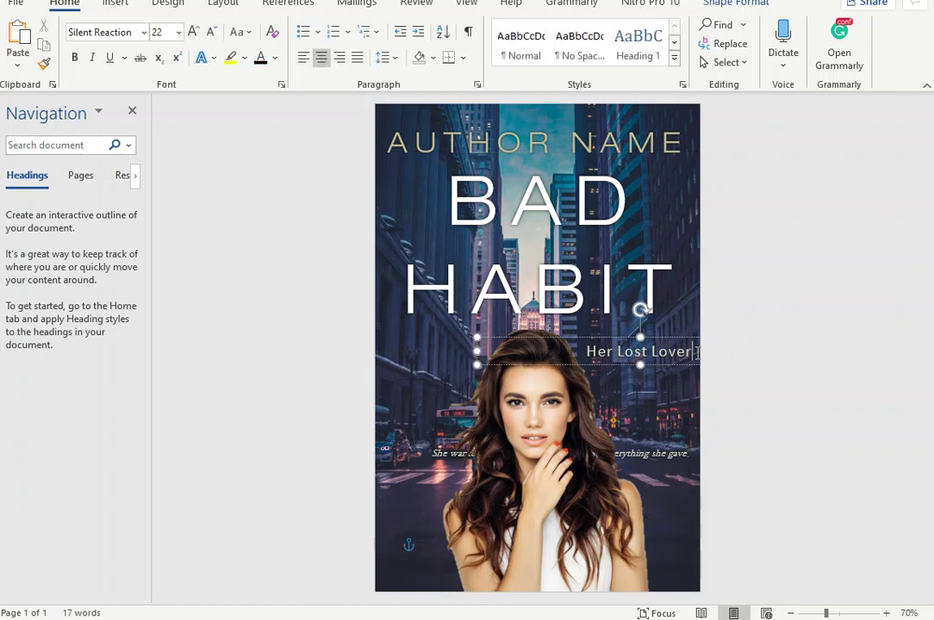
pyautogui.press('Left')
pyautogui.press('Left')
pyautogui.press('Left')
pyautogui.press('Left')
pyautogui.press('Left')
pyautogui.press('Left')
pyautogui.press('Left')
pyautogui.press('Right')
pyautogui.hotkey('shift', 'End')
pyautogui.press('Delete')
pyautogui.moveTo(477, 364); pyautogui.dragTo(554, 472)
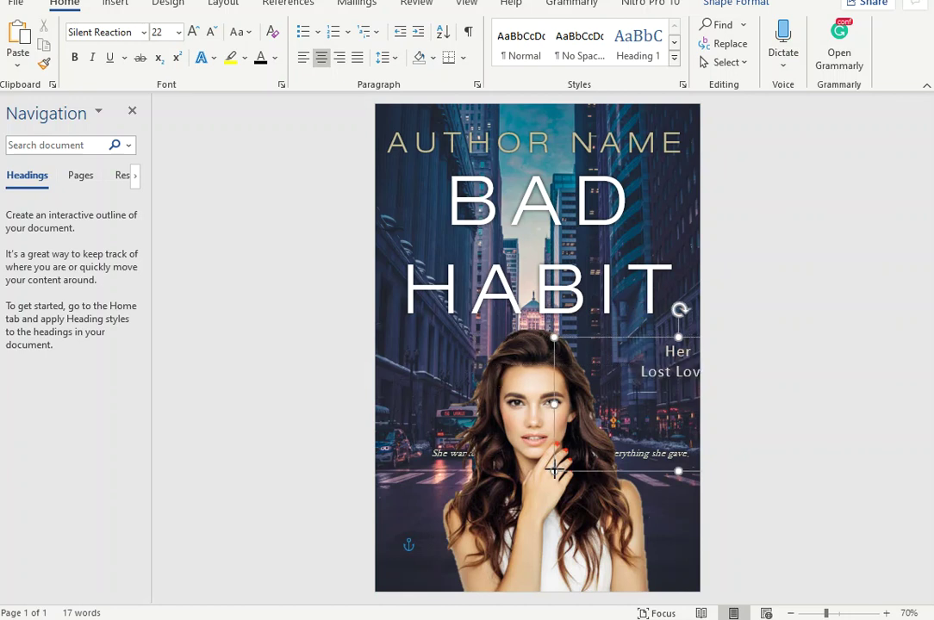
pyautogui.click(695, 373)
pyautogui.press('Return')
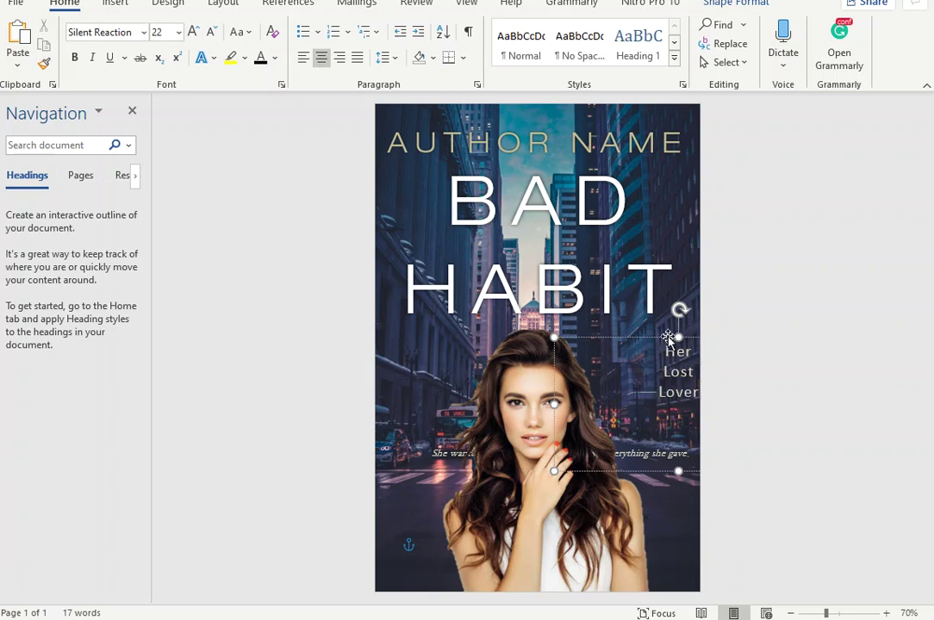
pyautogui.moveTo(668, 341); pyautogui.dragTo(644, 370)
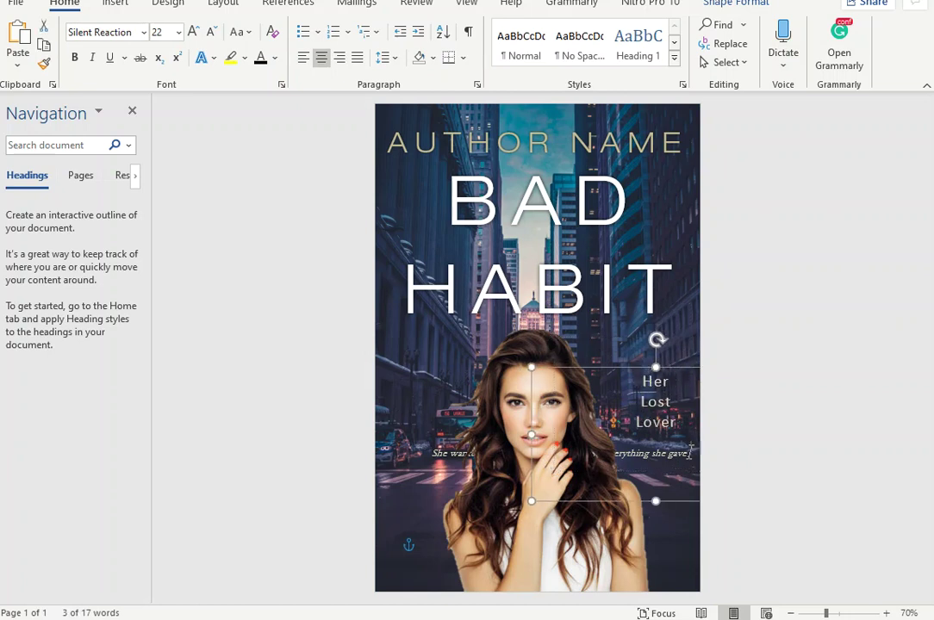
# Delete the italic tagline text box, then reselect the Her Lost Lover box.
pyautogui.click(720, 538)
pyautogui.click(689, 452)
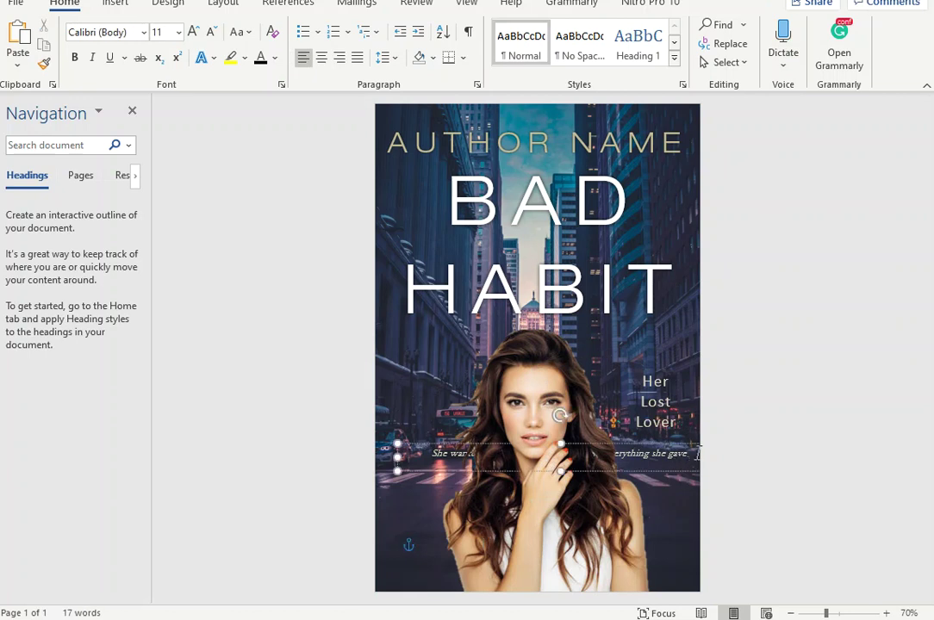
pyautogui.press('Delete')
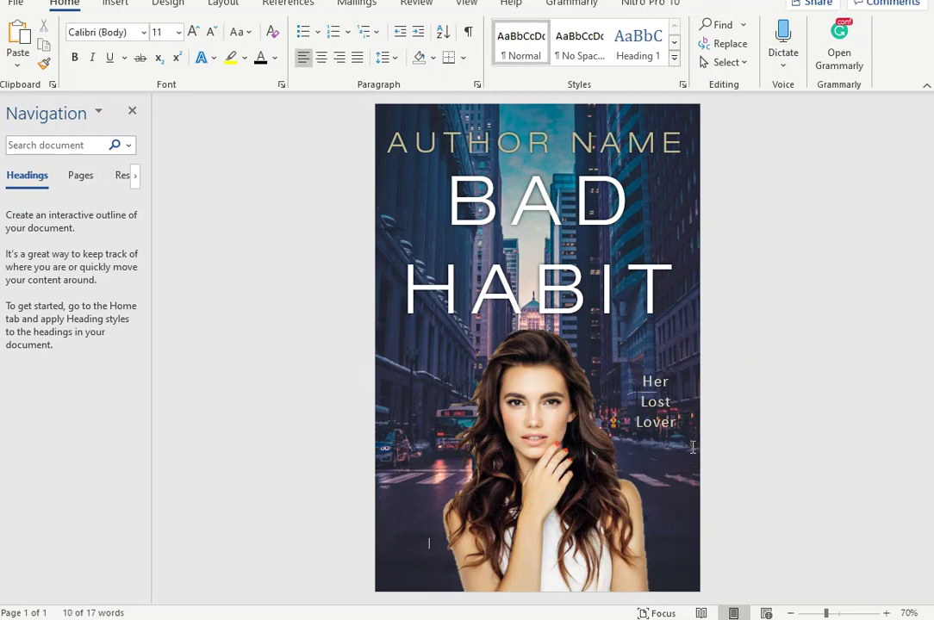
pyautogui.click(683, 399)
pyautogui.click(680, 390)
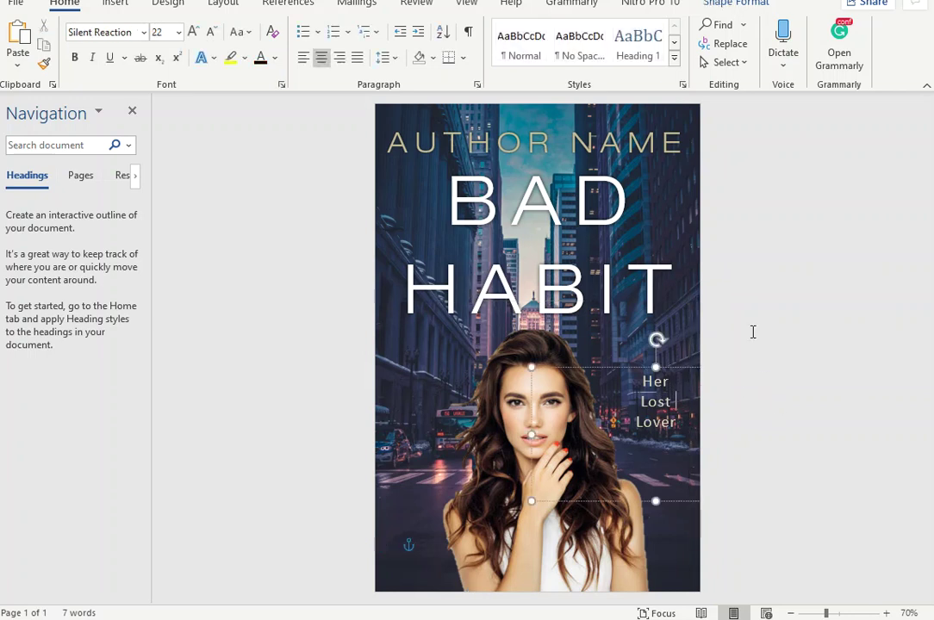
pyautogui.click(639, 141)
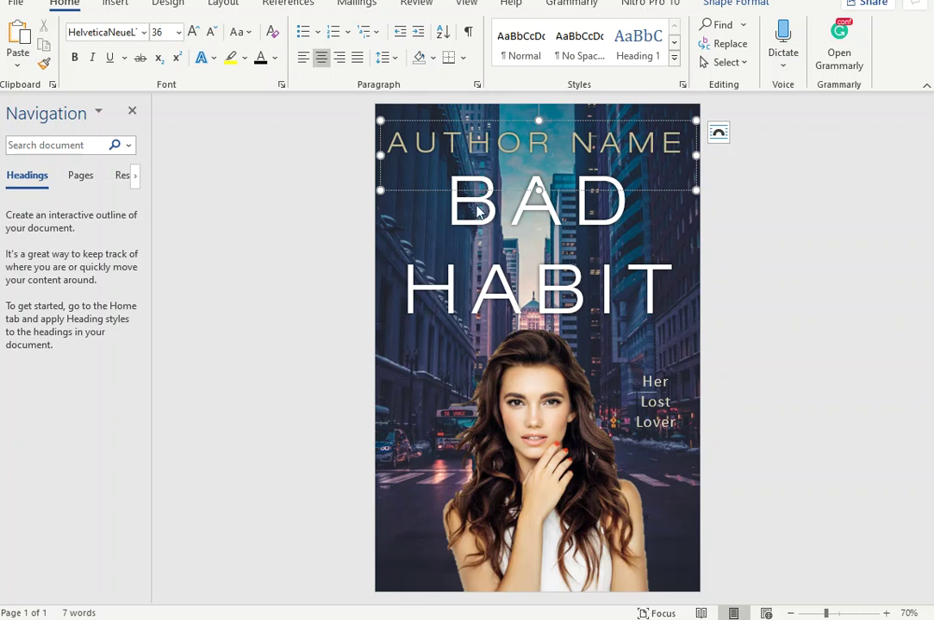
pyautogui.click(659, 292)
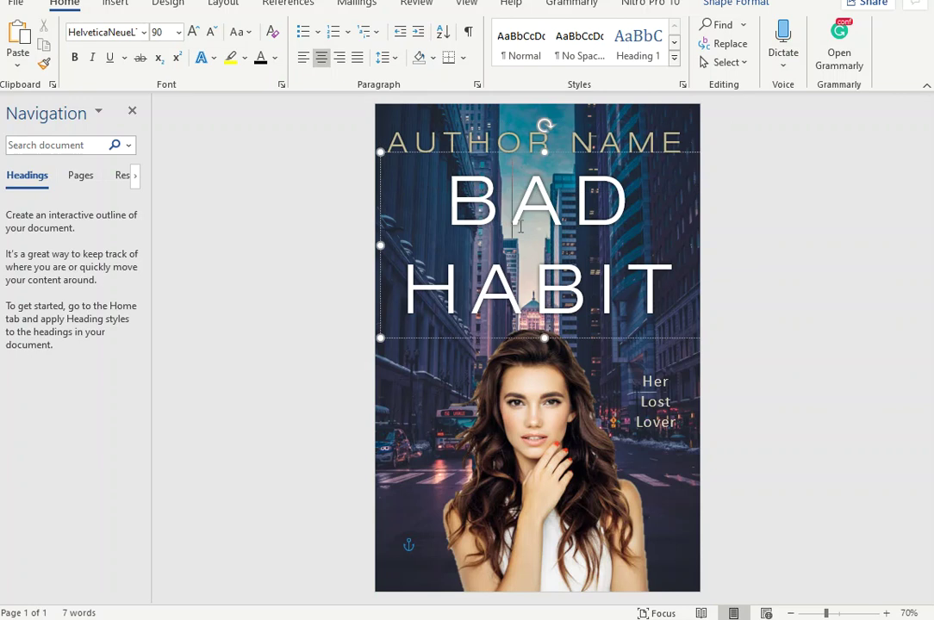
# Set the BAD HABITS title to Bebas Neue at 110 pt.
pyautogui.moveTo(659, 295); pyautogui.dragTo(463, 226)
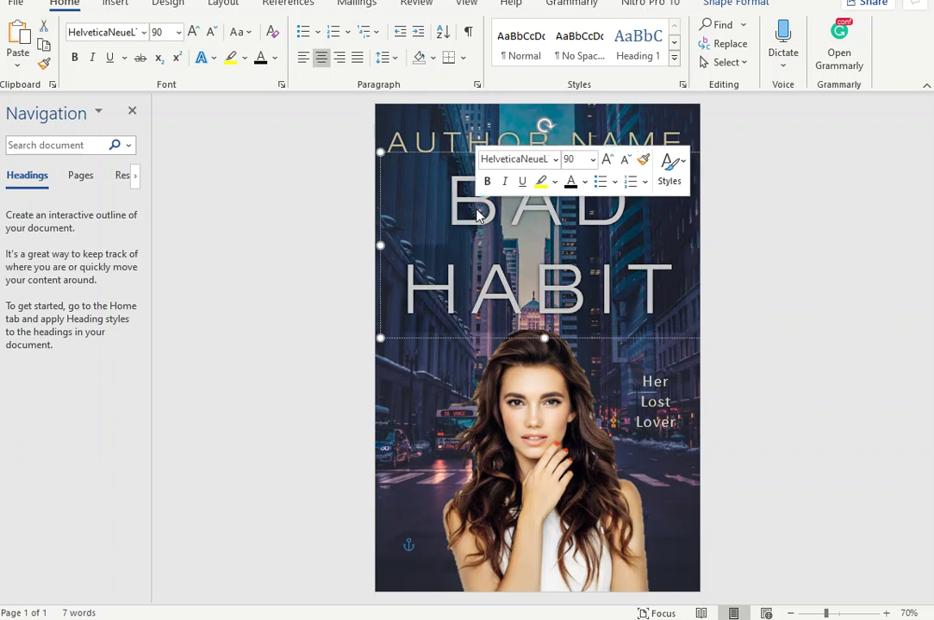
pyautogui.click(112, 32)
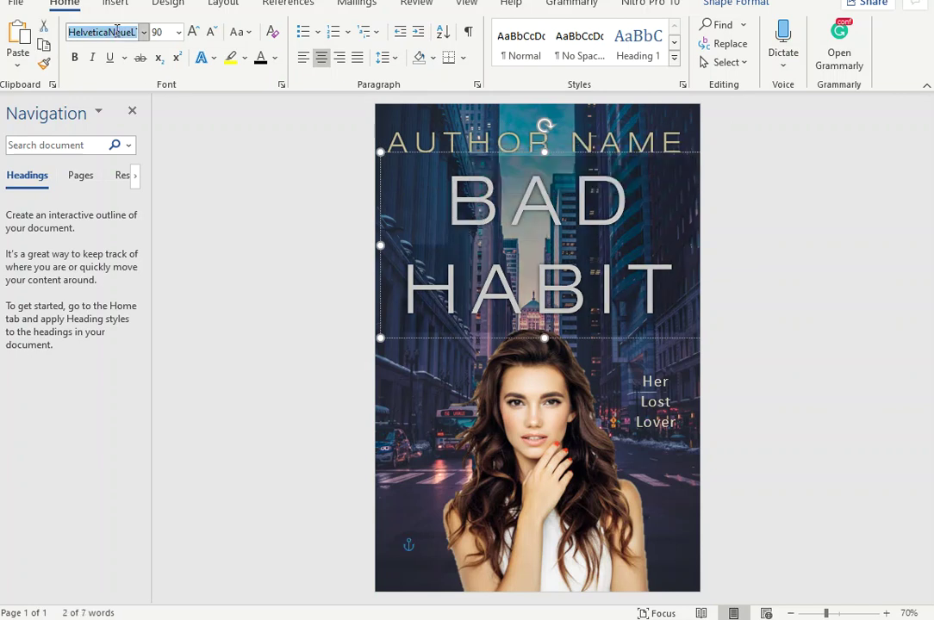
pyautogui.write('Bebas Neue')
pyautogui.press('Return')
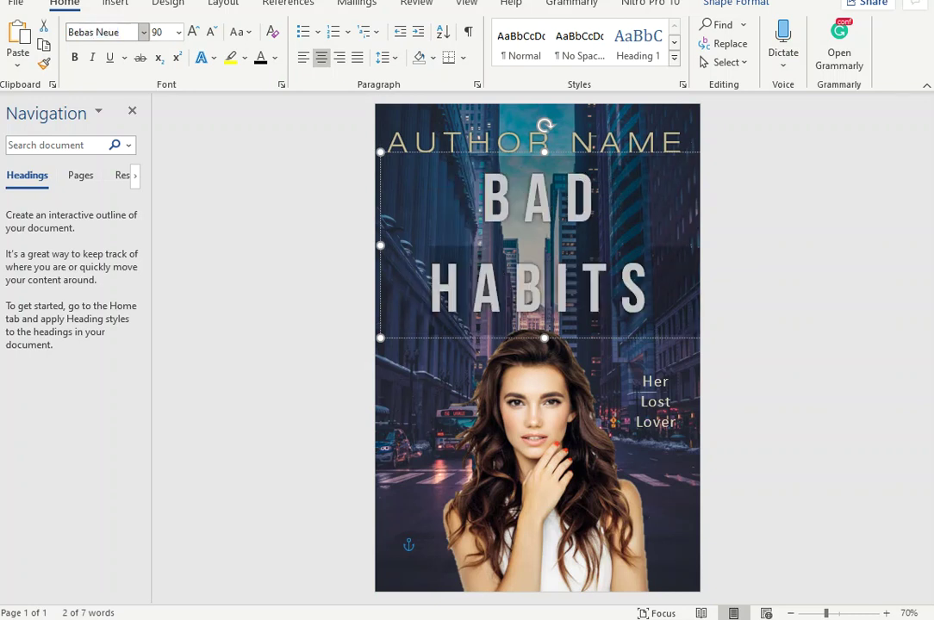
pyautogui.click(652, 273)
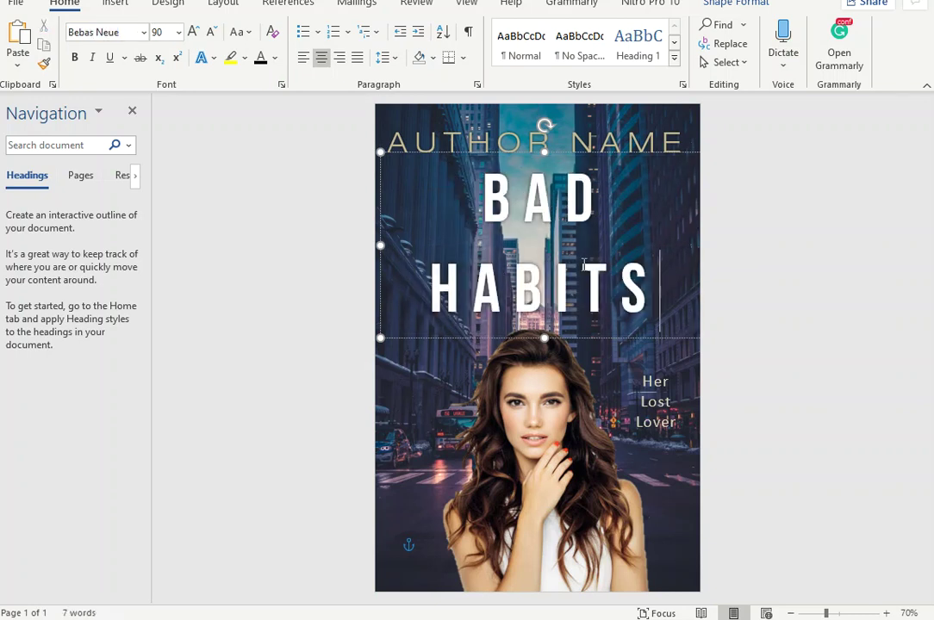
pyautogui.tripleClick(413, 206)
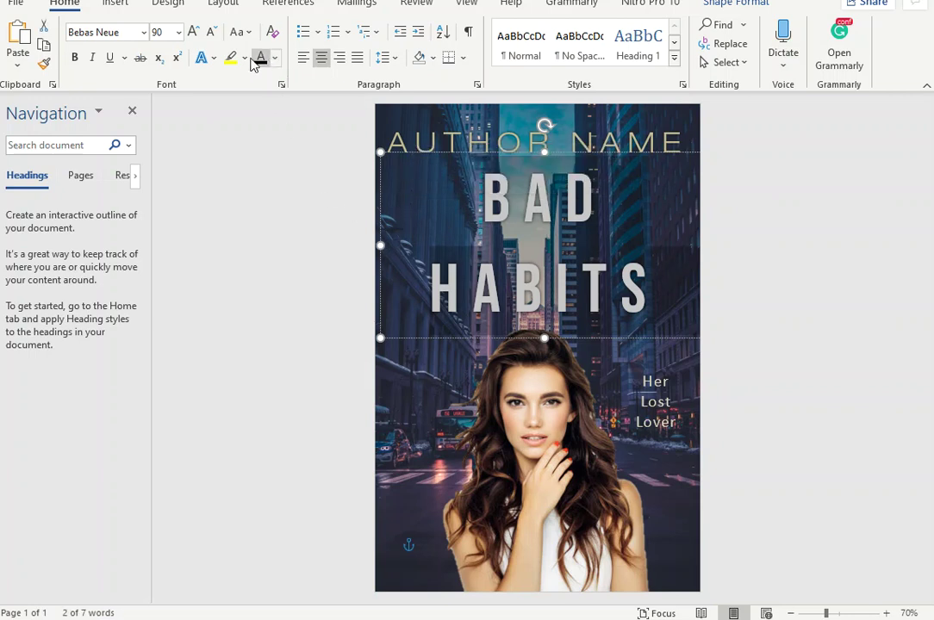
pyautogui.click(161, 32)
pyautogui.write('1')
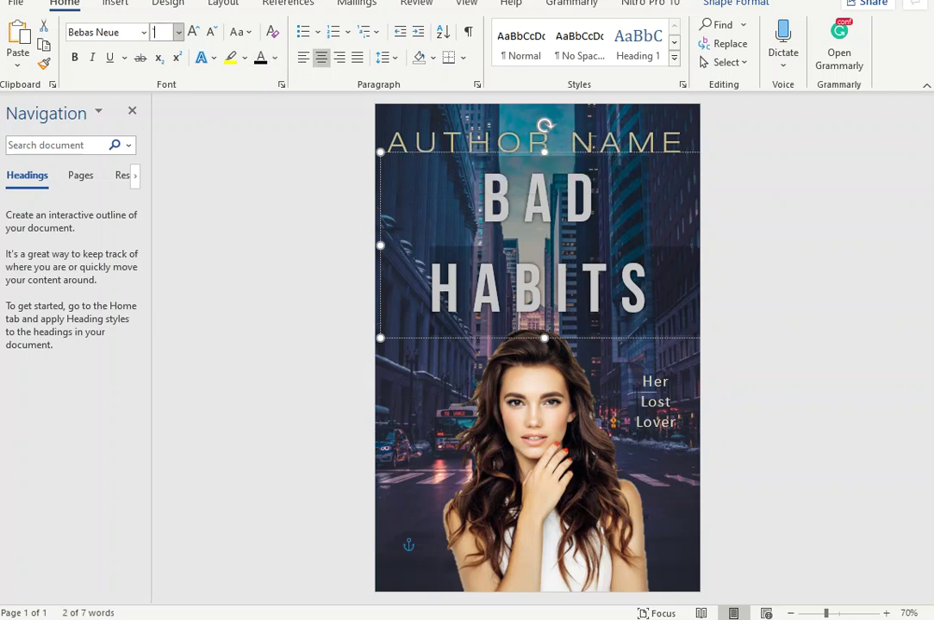
pyautogui.write('10')
pyautogui.press('Return')
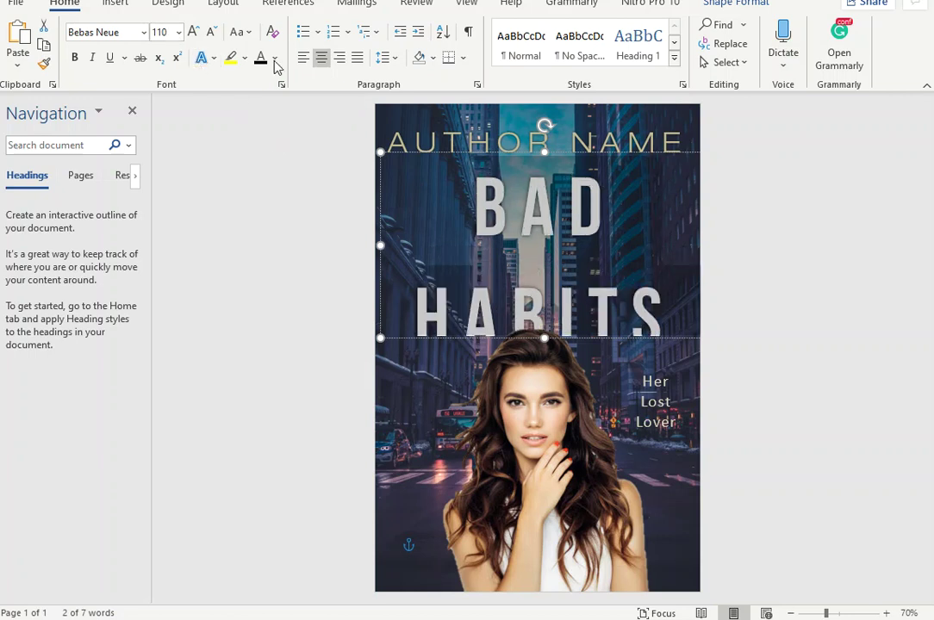
# Give the title 0.5 multiple line spacing so its two lines squeeze together.
pyautogui.click(282, 83)
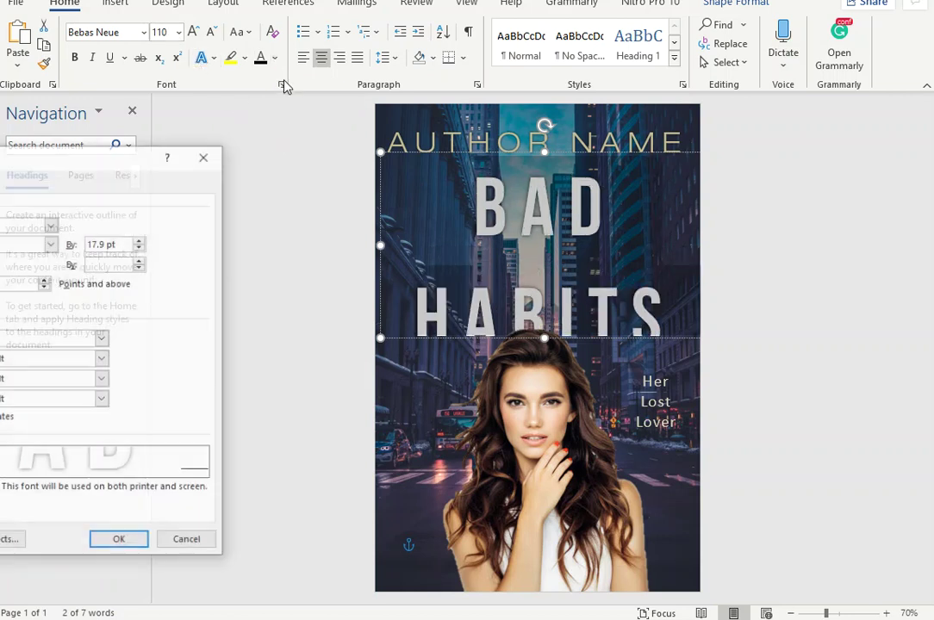
pyautogui.click(208, 157)
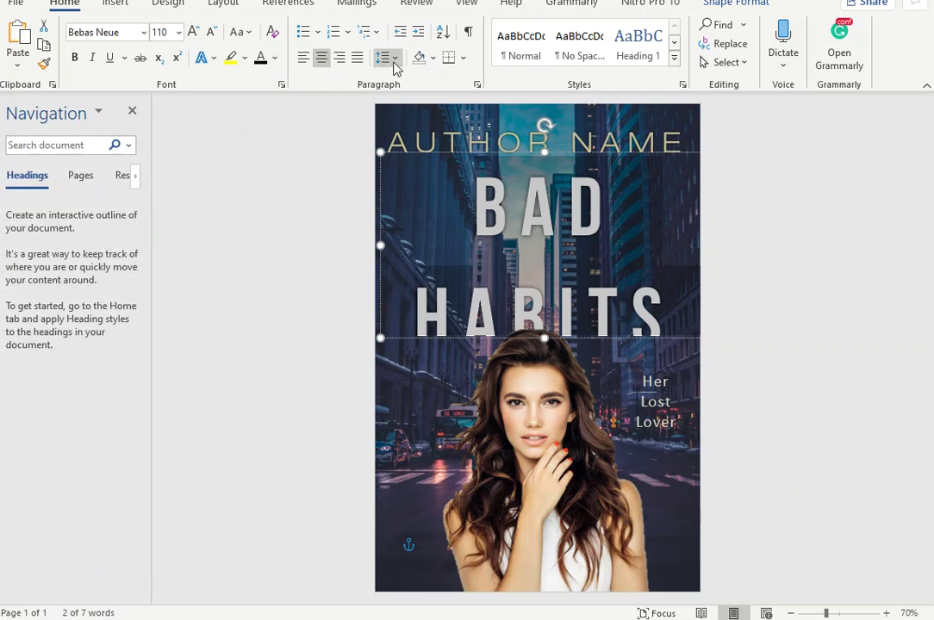
pyautogui.click(384, 57)
pyautogui.click(454, 216)
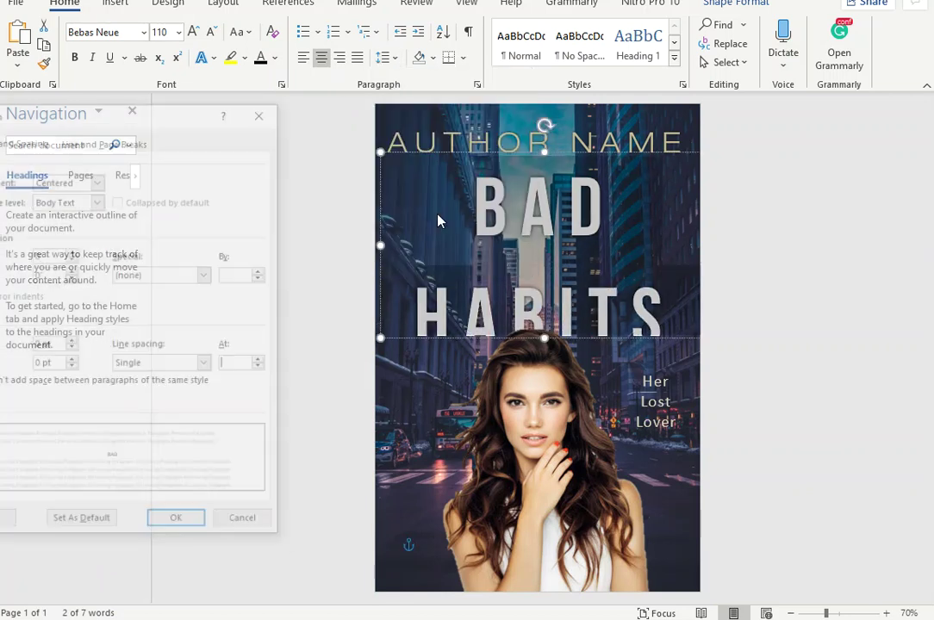
pyautogui.click(263, 368)
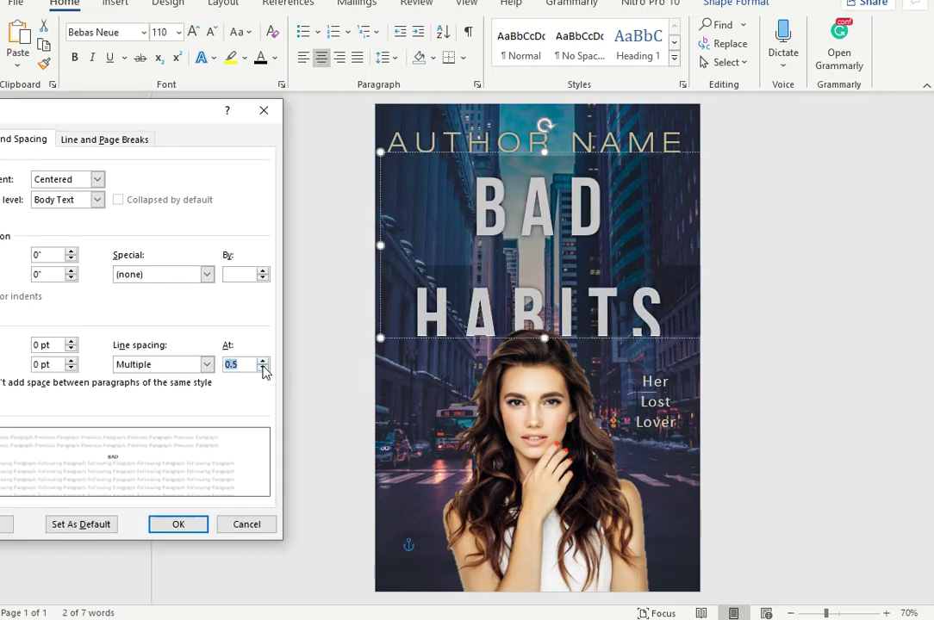
pyautogui.click(188, 525)
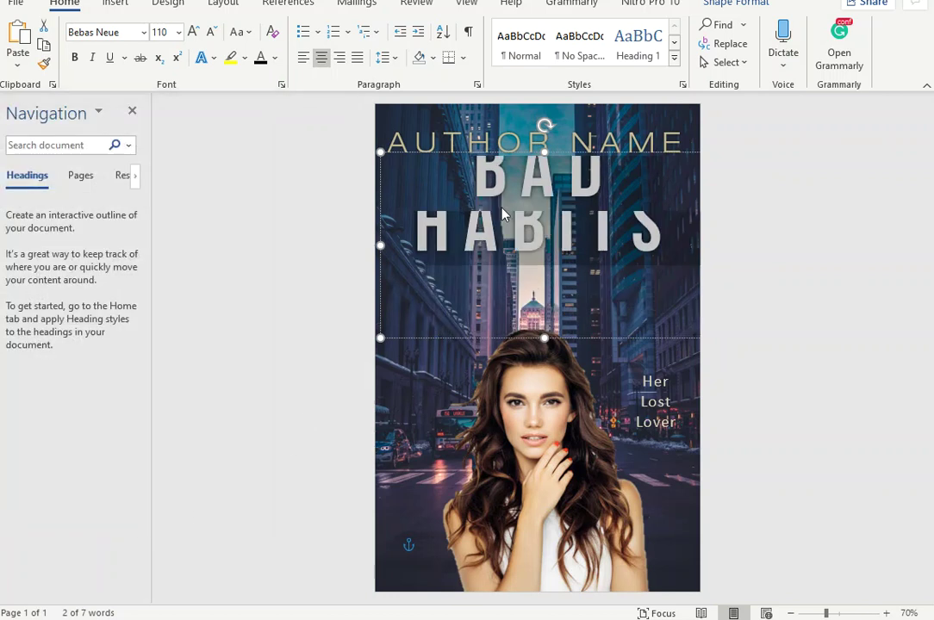
pyautogui.click(543, 265)
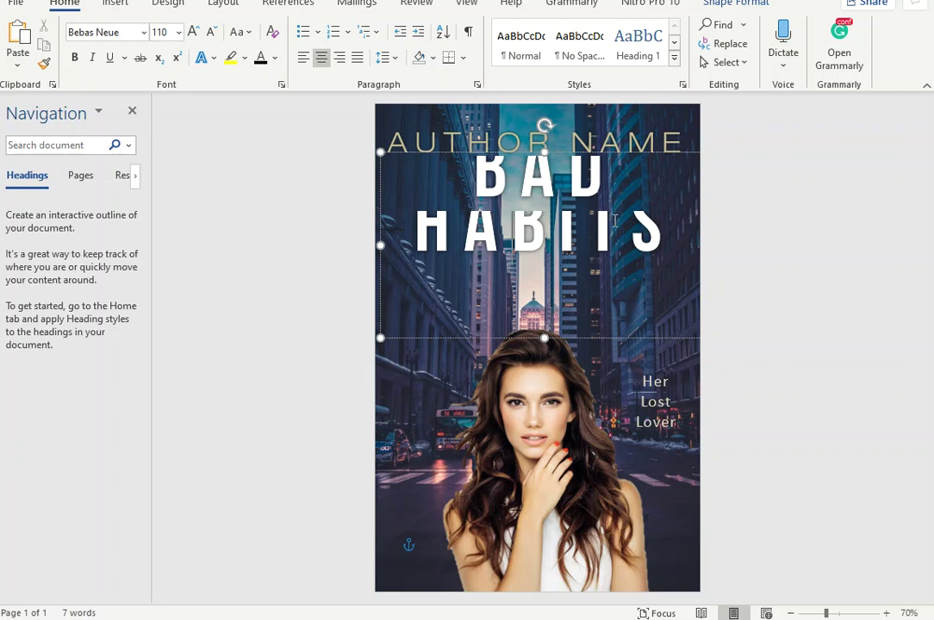
pyautogui.moveTo(412, 231); pyautogui.dragTo(669, 227)
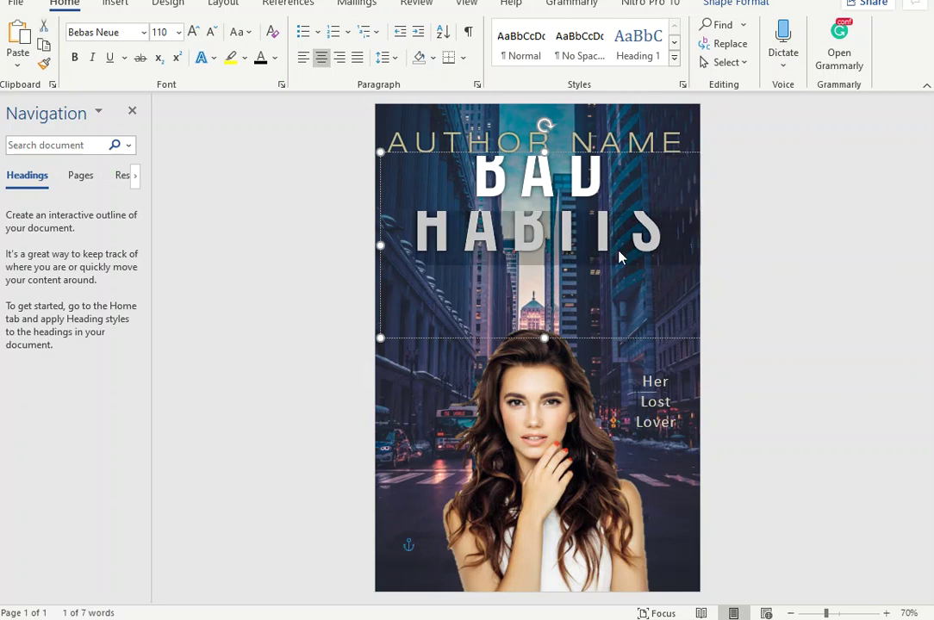
# Delete HABITS from the title, set BAD to 1.15 line spacing, and shrink its box to fit.
pyautogui.press('Delete')
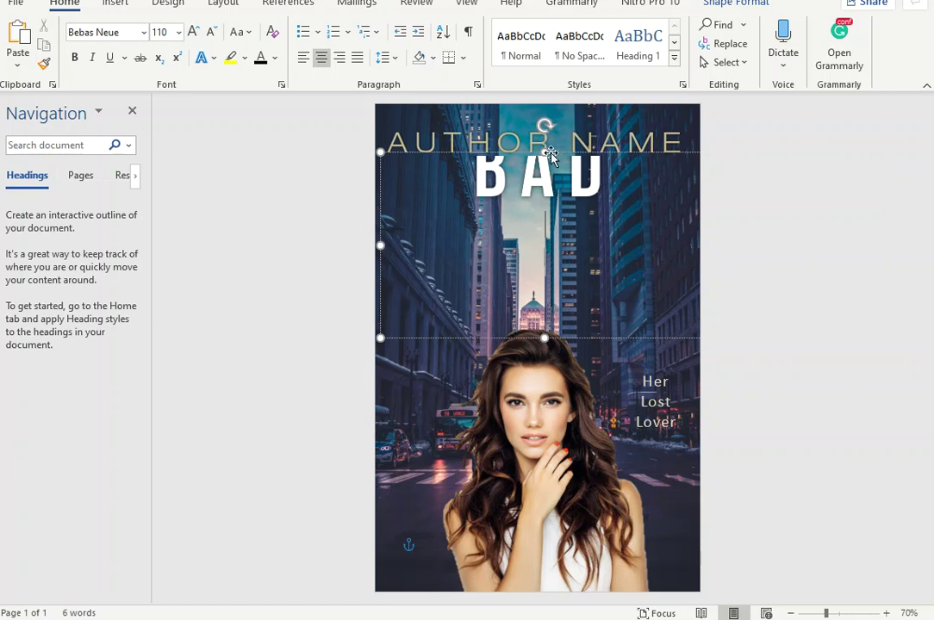
pyautogui.click(618, 180)
pyautogui.click(459, 164)
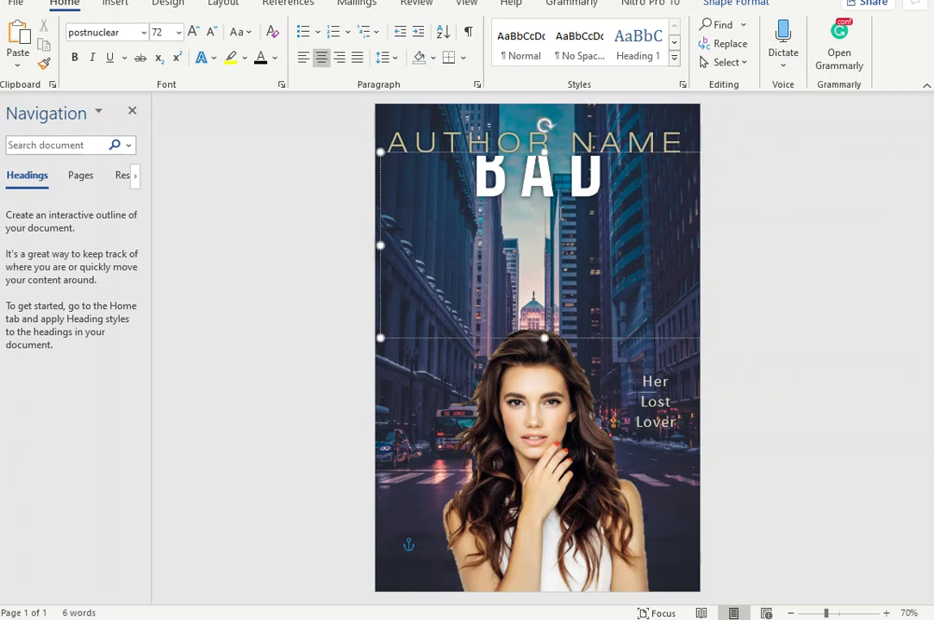
pyautogui.click(461, 162)
pyautogui.hotkey('ctrl', 'a')
pyautogui.click(384, 58)
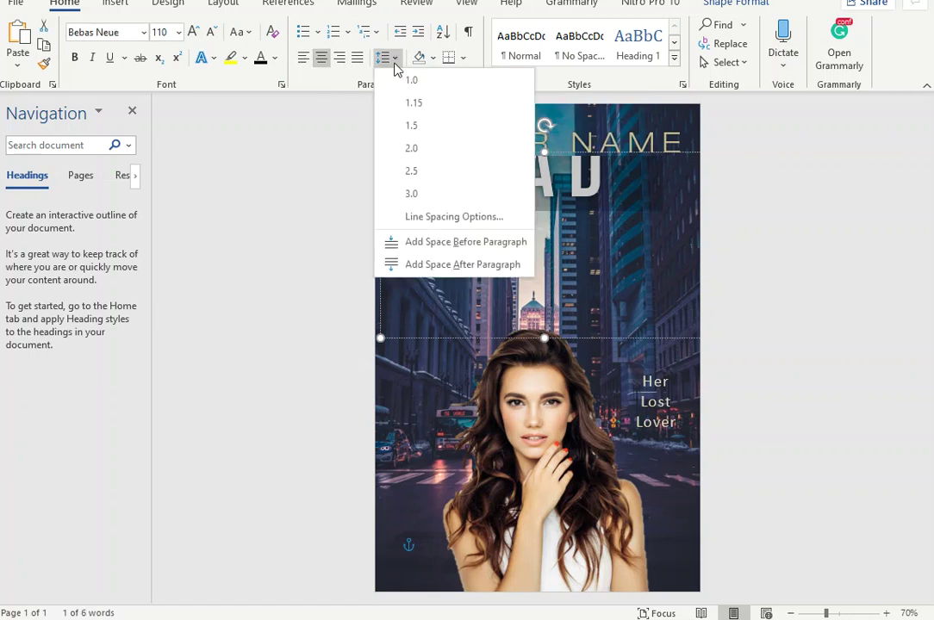
pyautogui.click(413, 102)
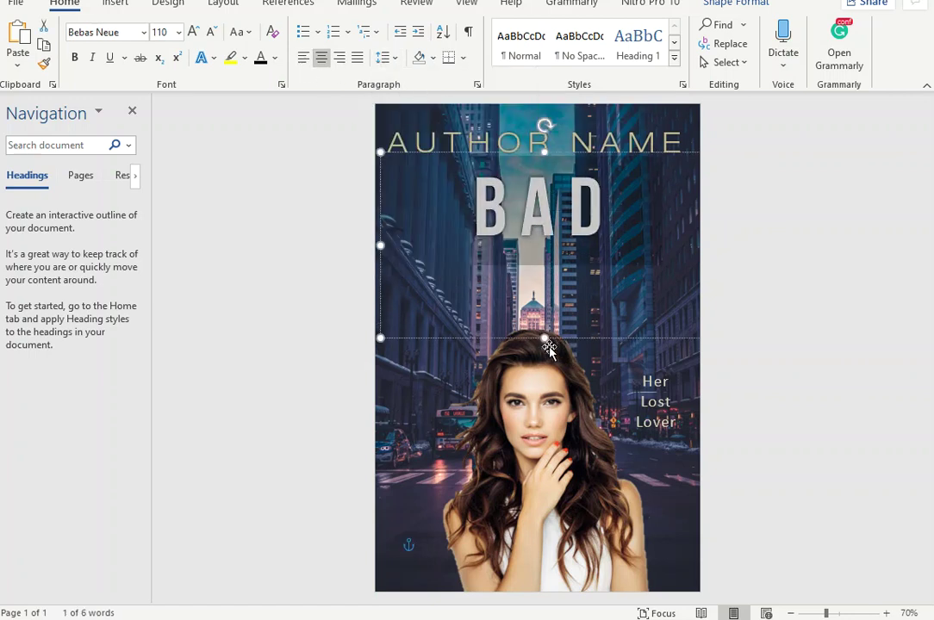
pyautogui.click(538, 271)
pyautogui.moveTo(538, 271); pyautogui.dragTo(542, 254)
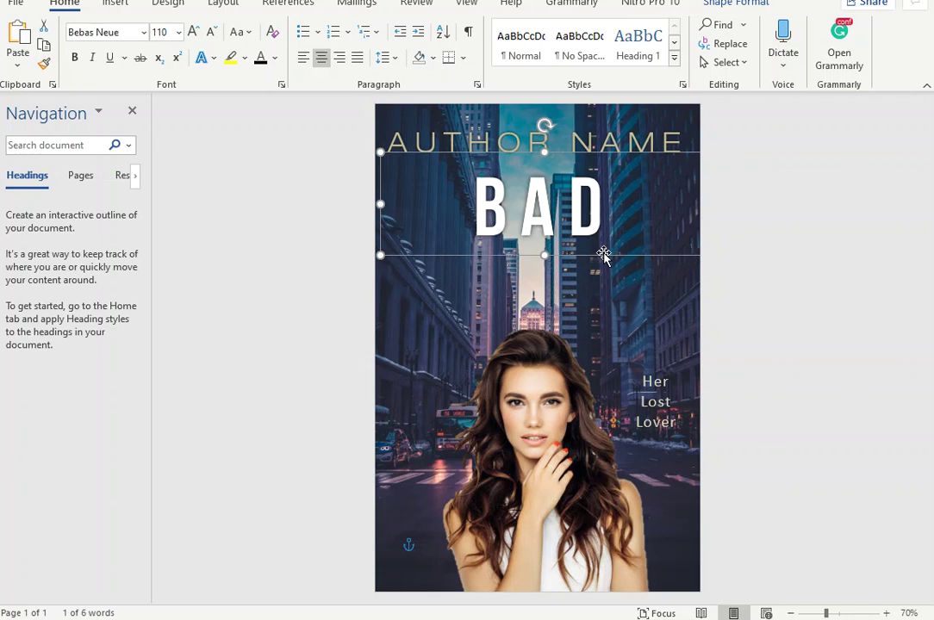
pyautogui.moveTo(604, 255); pyautogui.dragTo(597, 256)
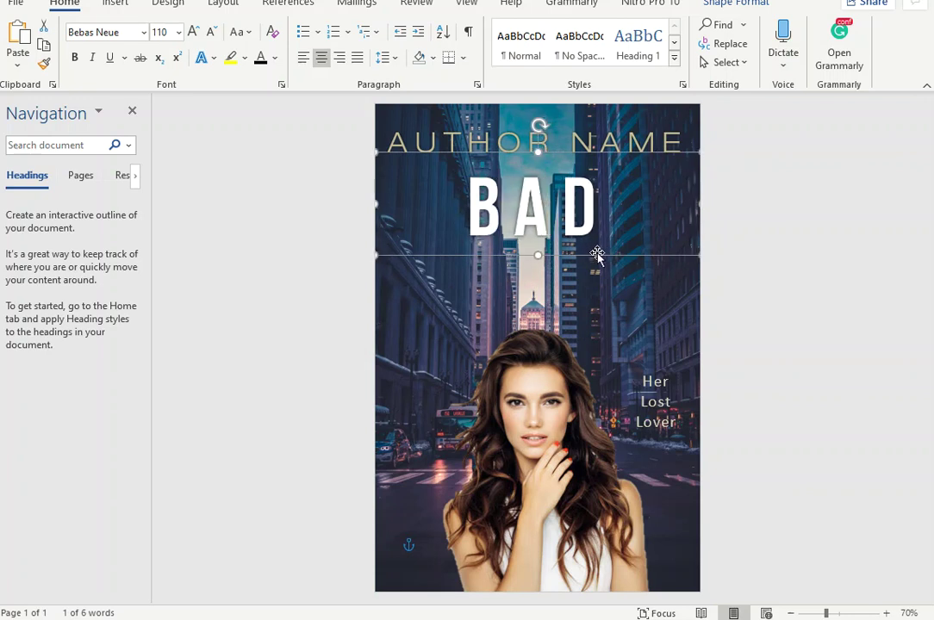
# Duplicate the BAD box below it, retype it as HABITS, and raise BAD slightly.
pyautogui.hotkey('ctrl', 'c')
pyautogui.hotkey('ctrl', 'v')
pyautogui.moveTo(594, 257)
pyautogui.mouseDown()
pyautogui.moveTo(582, 315)
pyautogui.moveTo(590, 329)
pyautogui.mouseUp()
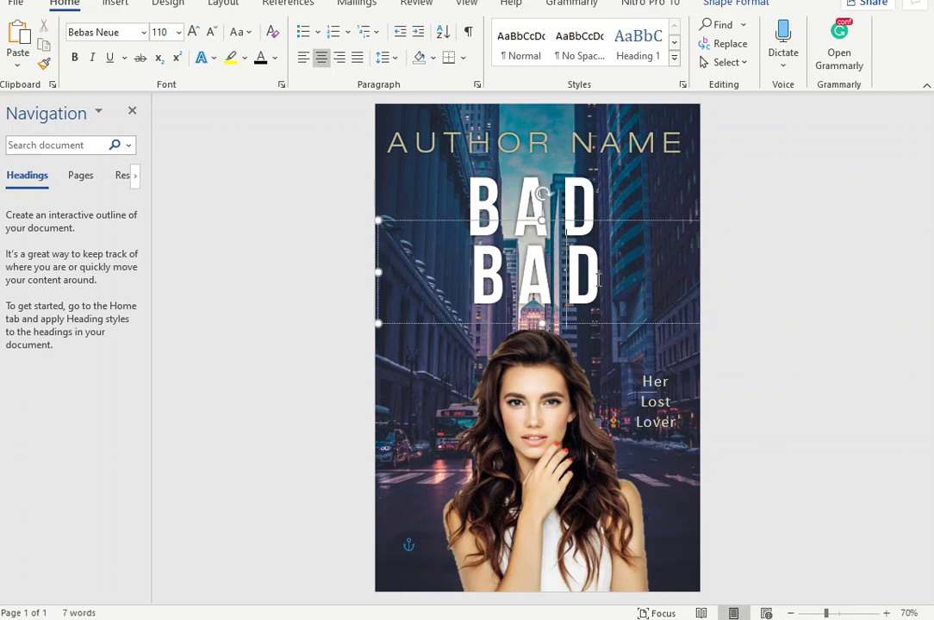
pyautogui.write('HABIS')
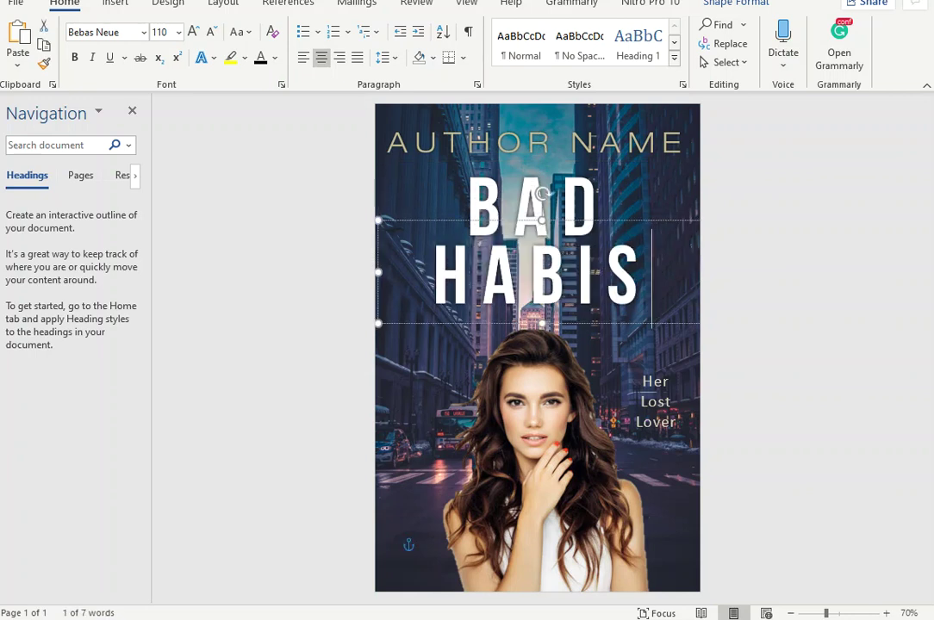
pyautogui.write('T')
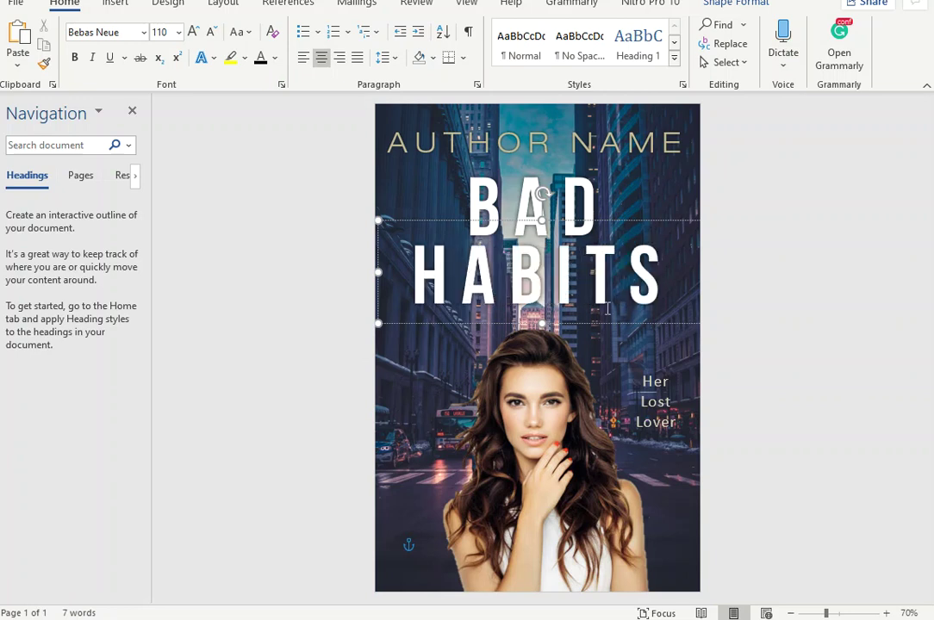
pyautogui.click(662, 255)
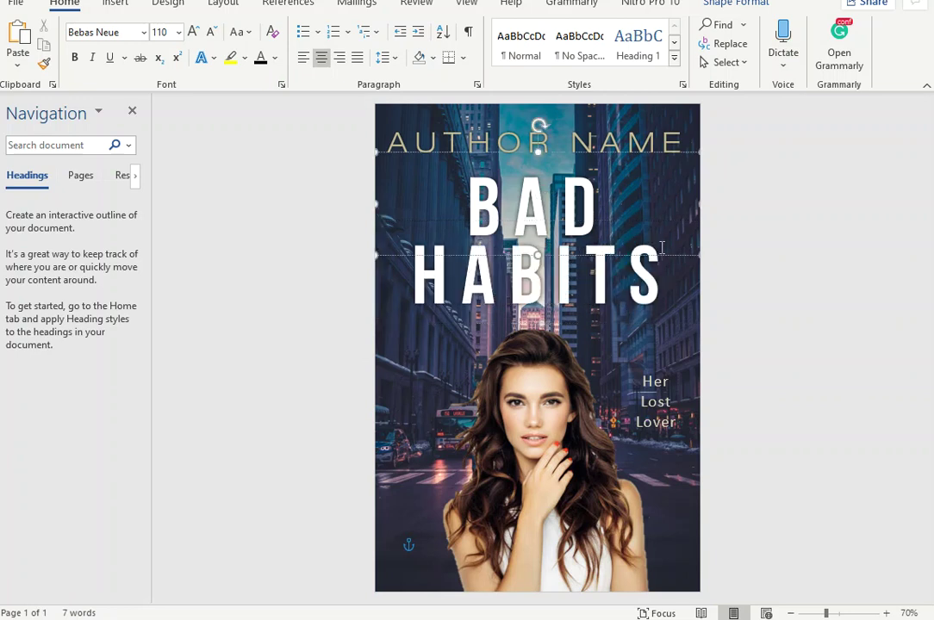
pyautogui.moveTo(662, 254); pyautogui.dragTo(660, 246)
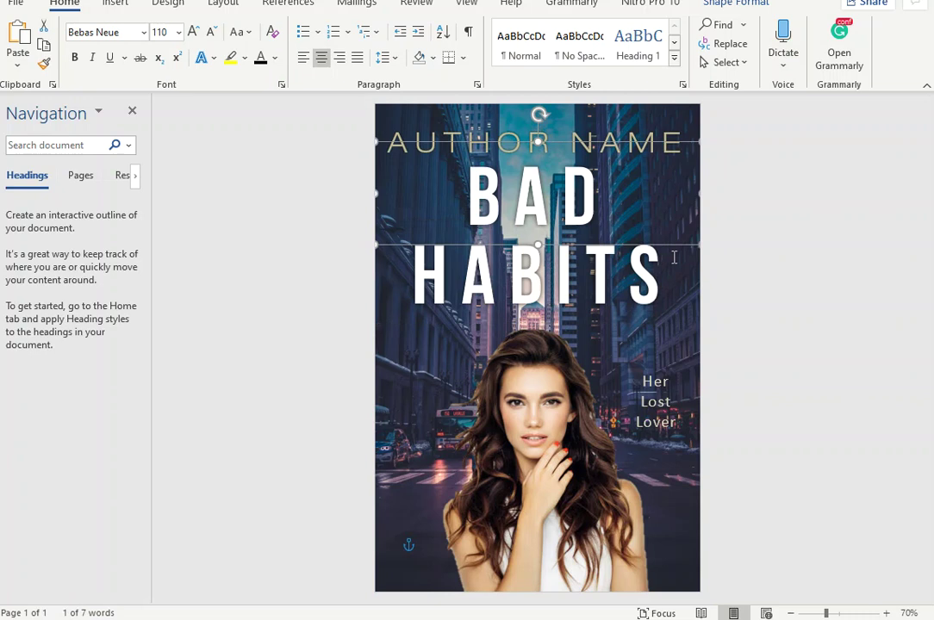
pyautogui.click(753, 284)
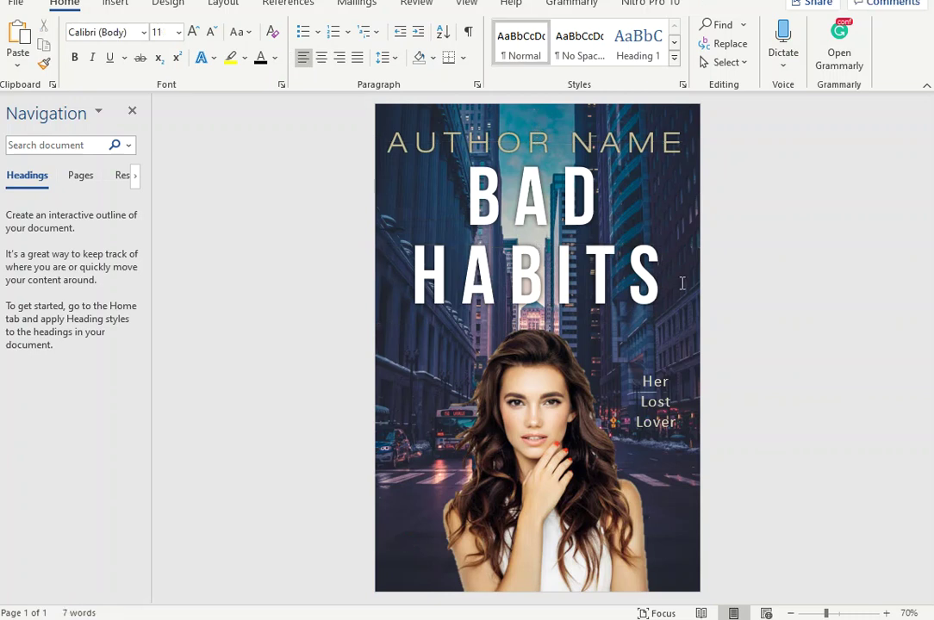